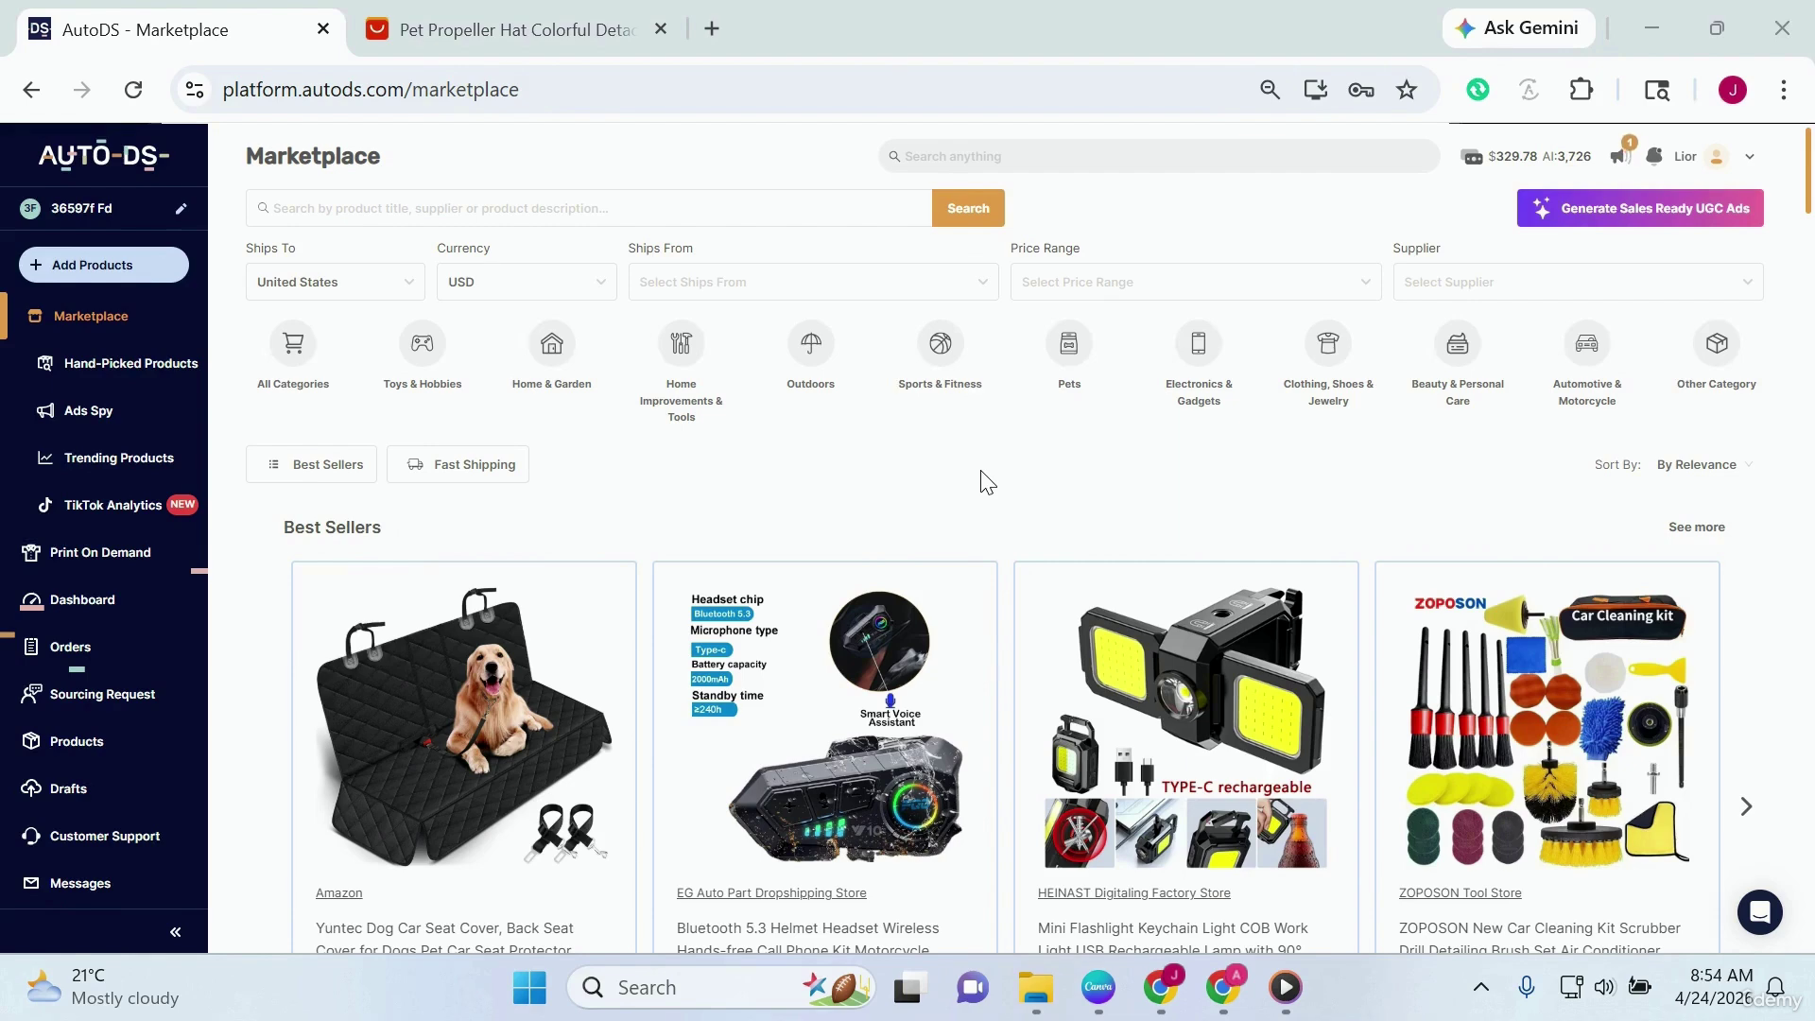
Step: Open the store list and review the connected eBay and Shopify stores
left_click(98, 219)
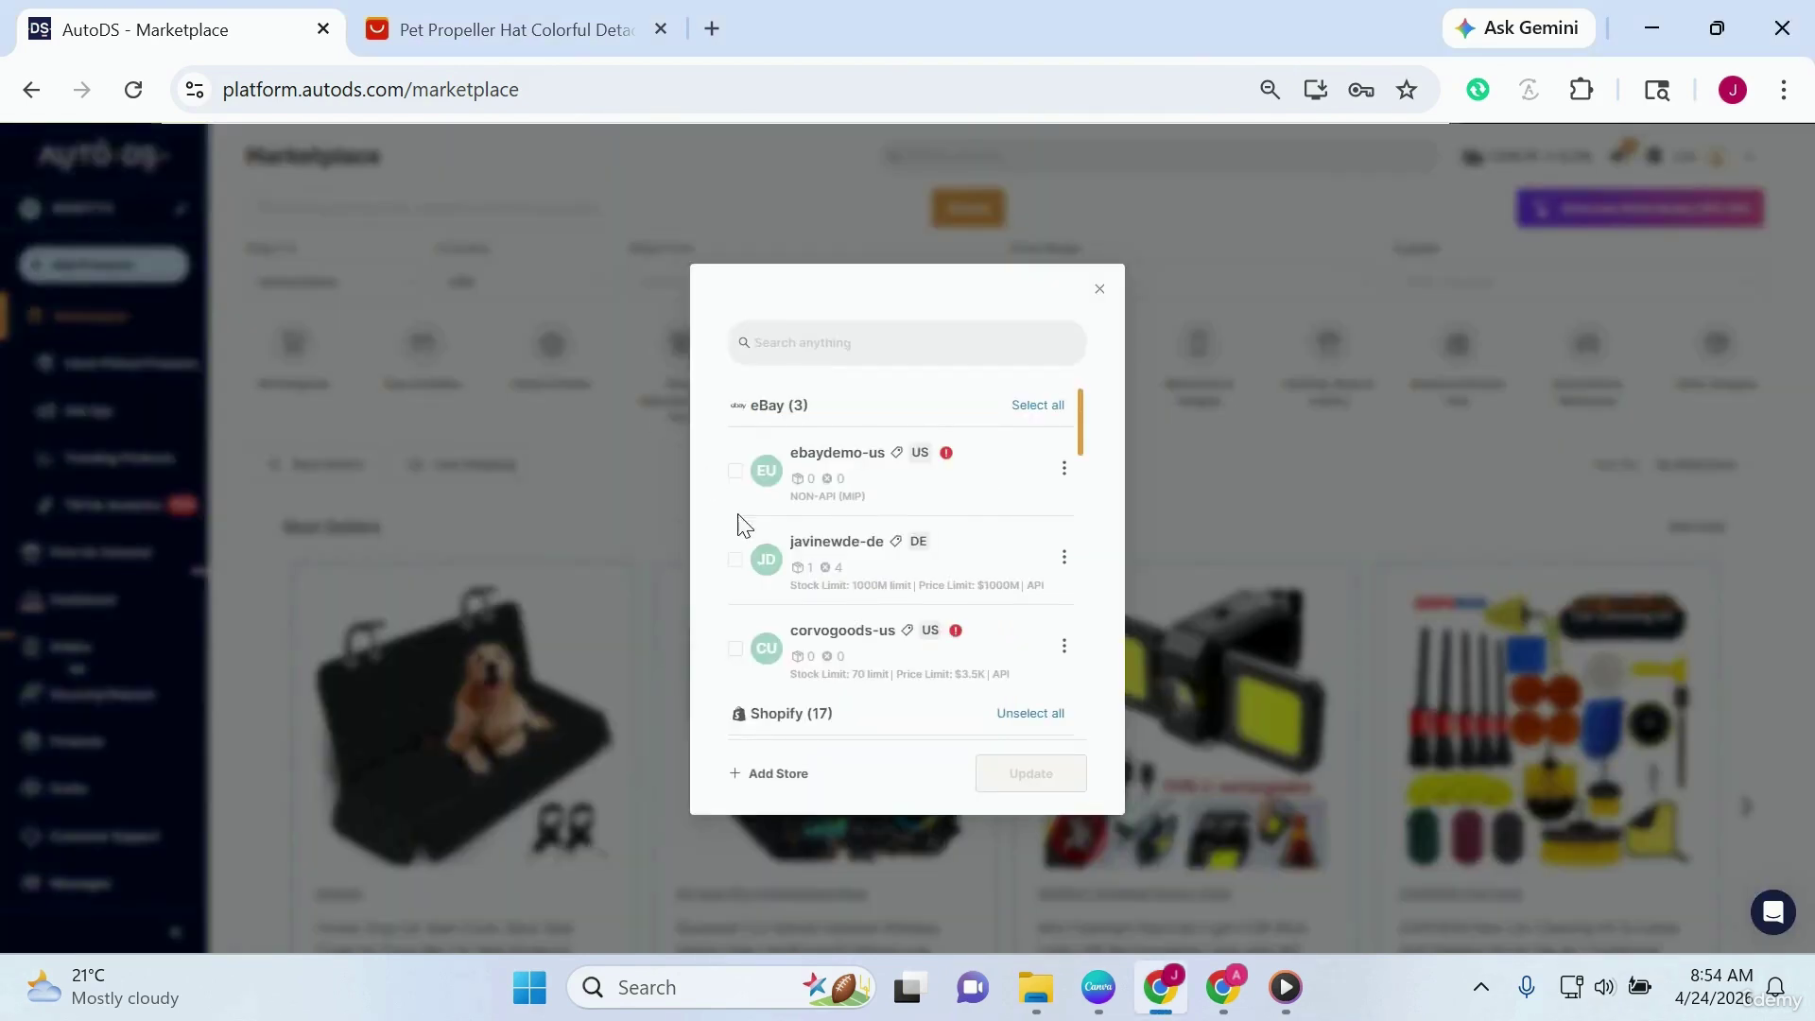
scroll(831, 605, "down", 3)
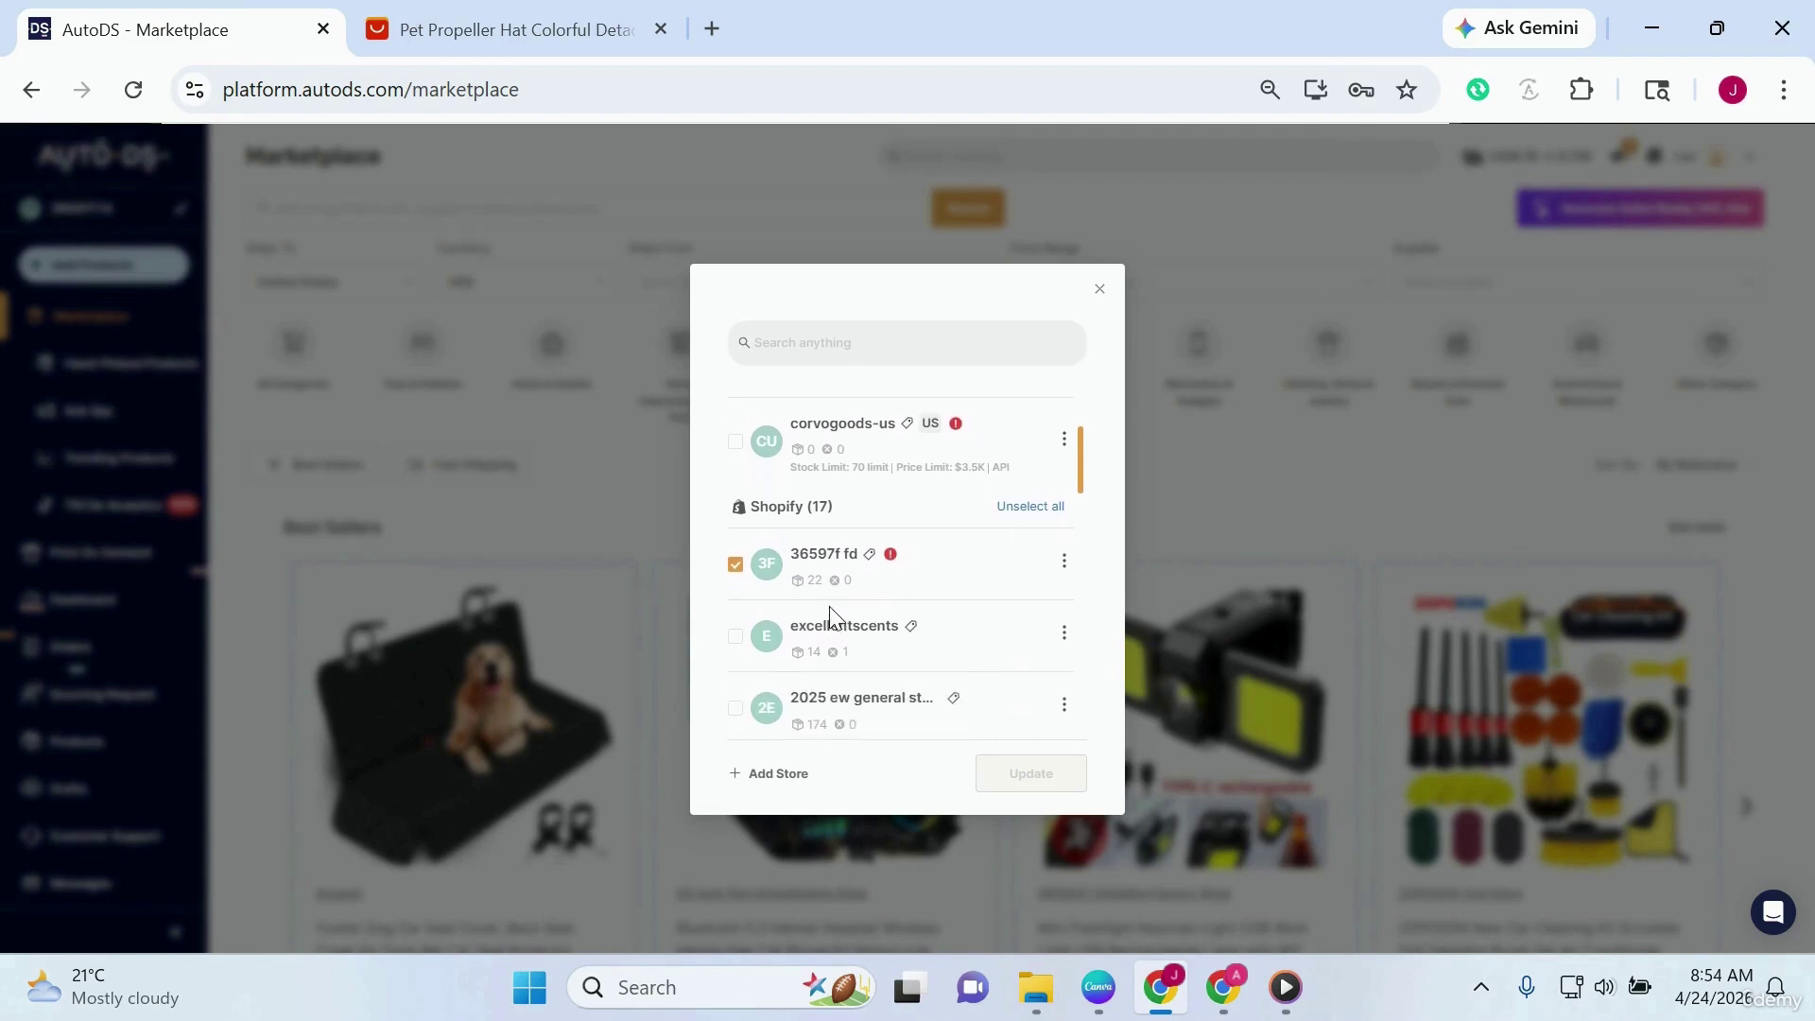
scroll(830, 614, "up", 3)
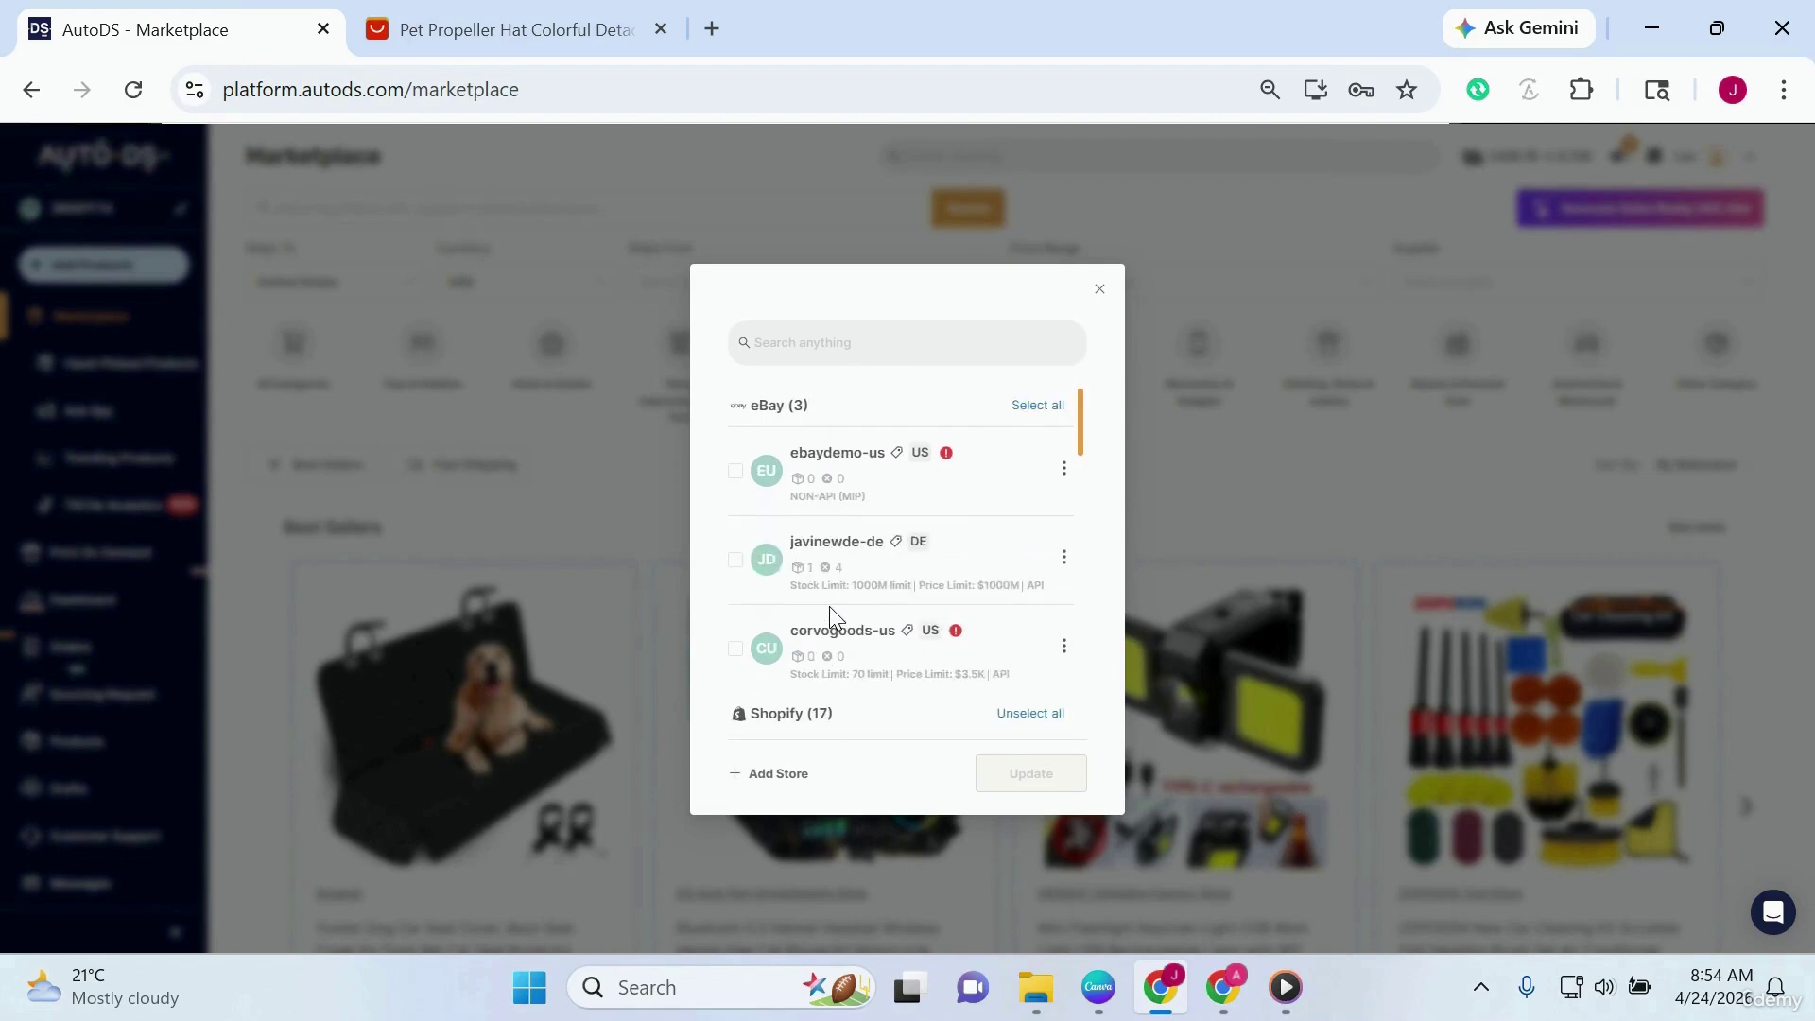
Step: Start adding a Shopify store and select the option to generate a pre-built store with AI
left_click(777, 774)
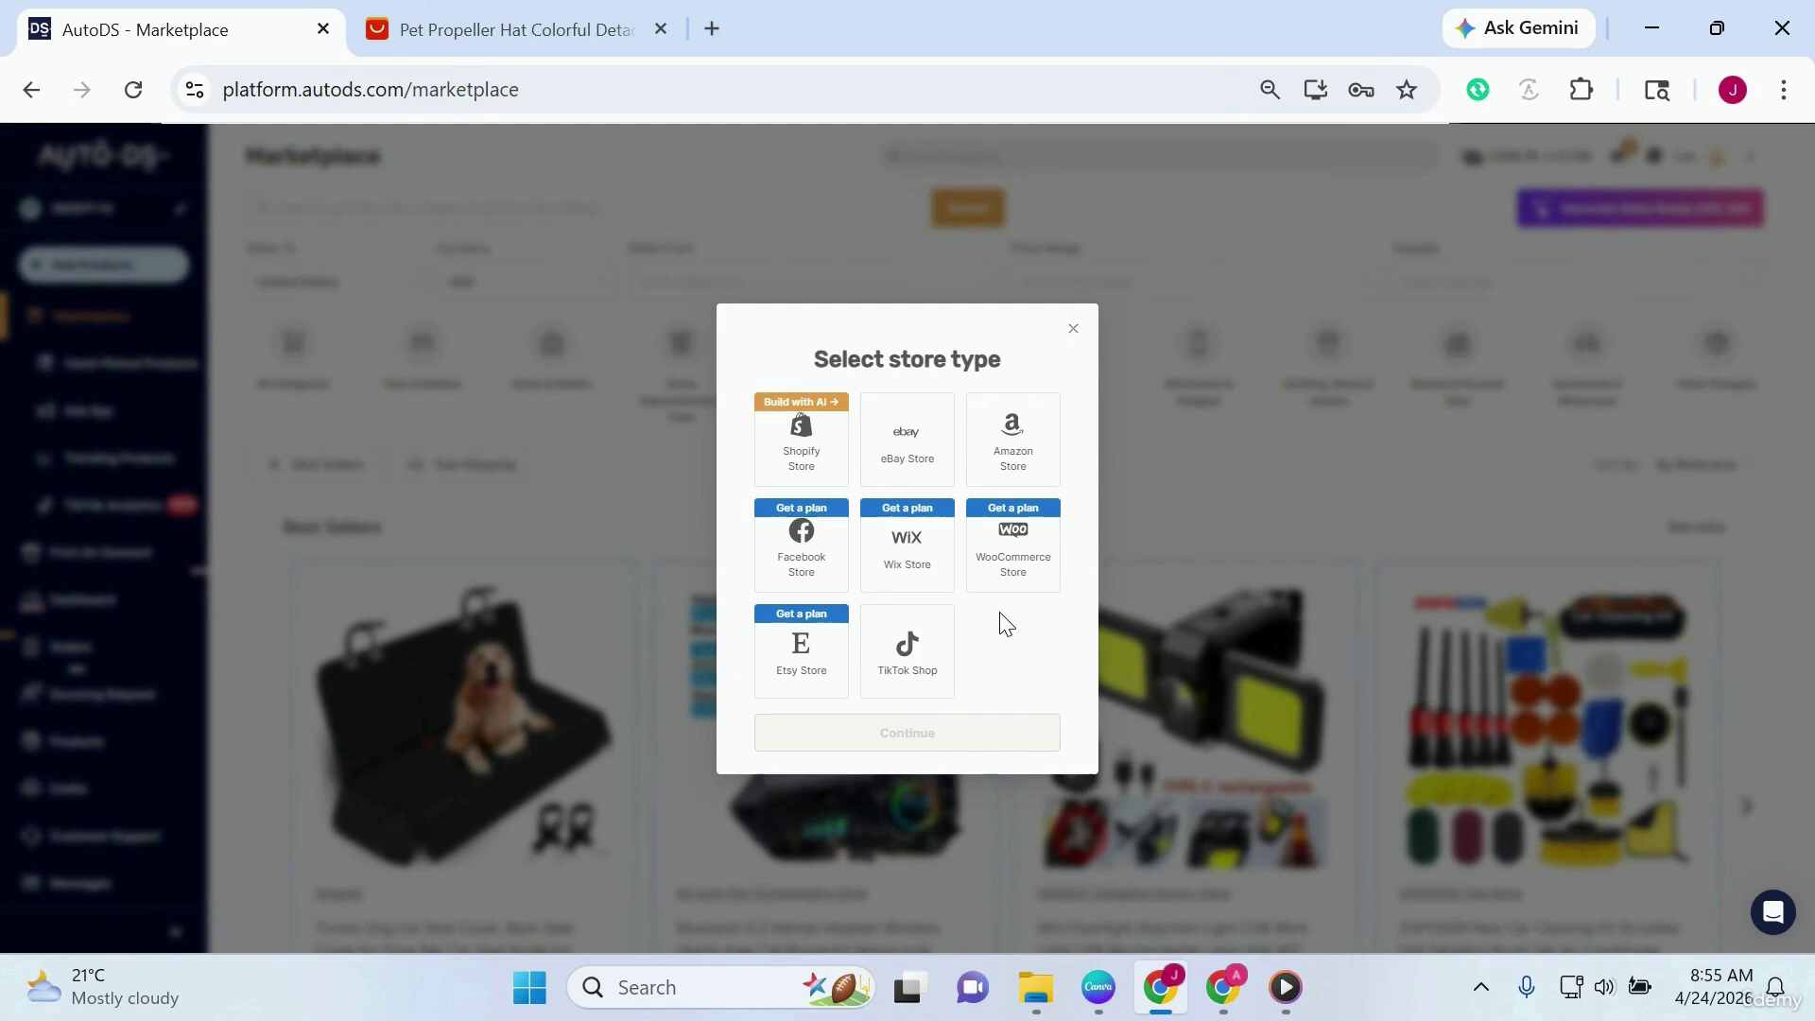
left_click(803, 458)
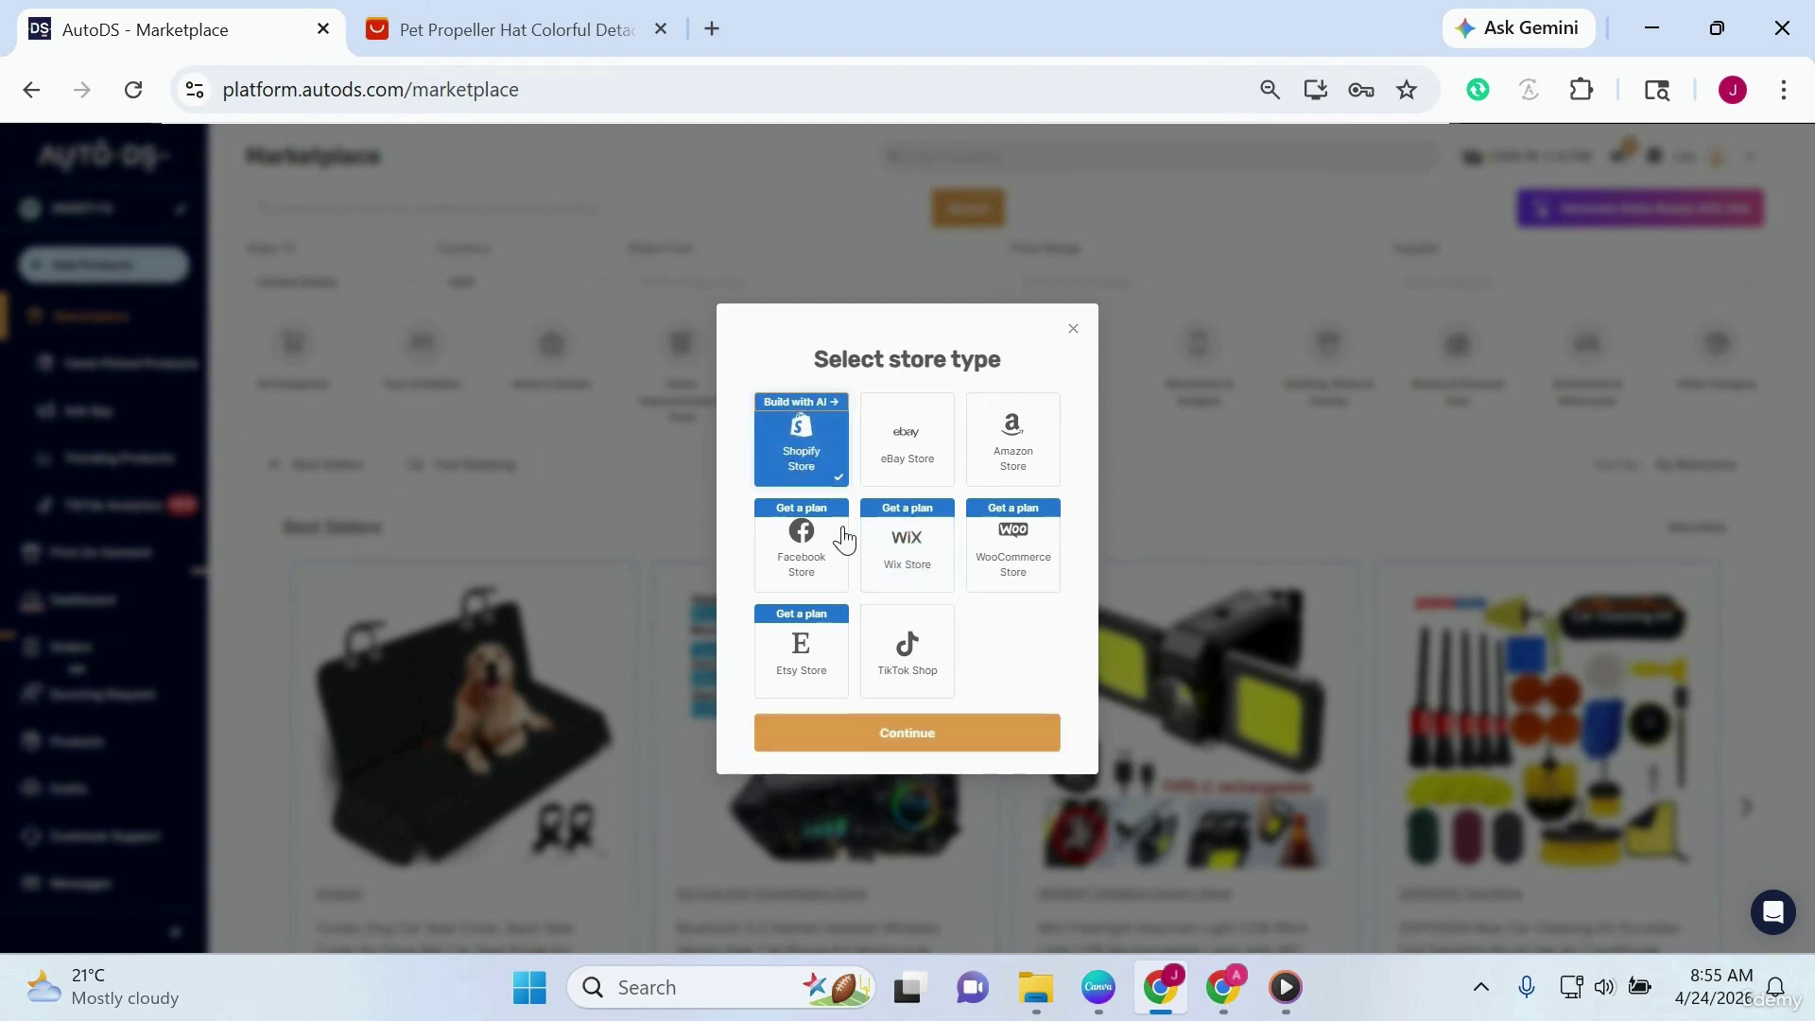
left_click(861, 734)
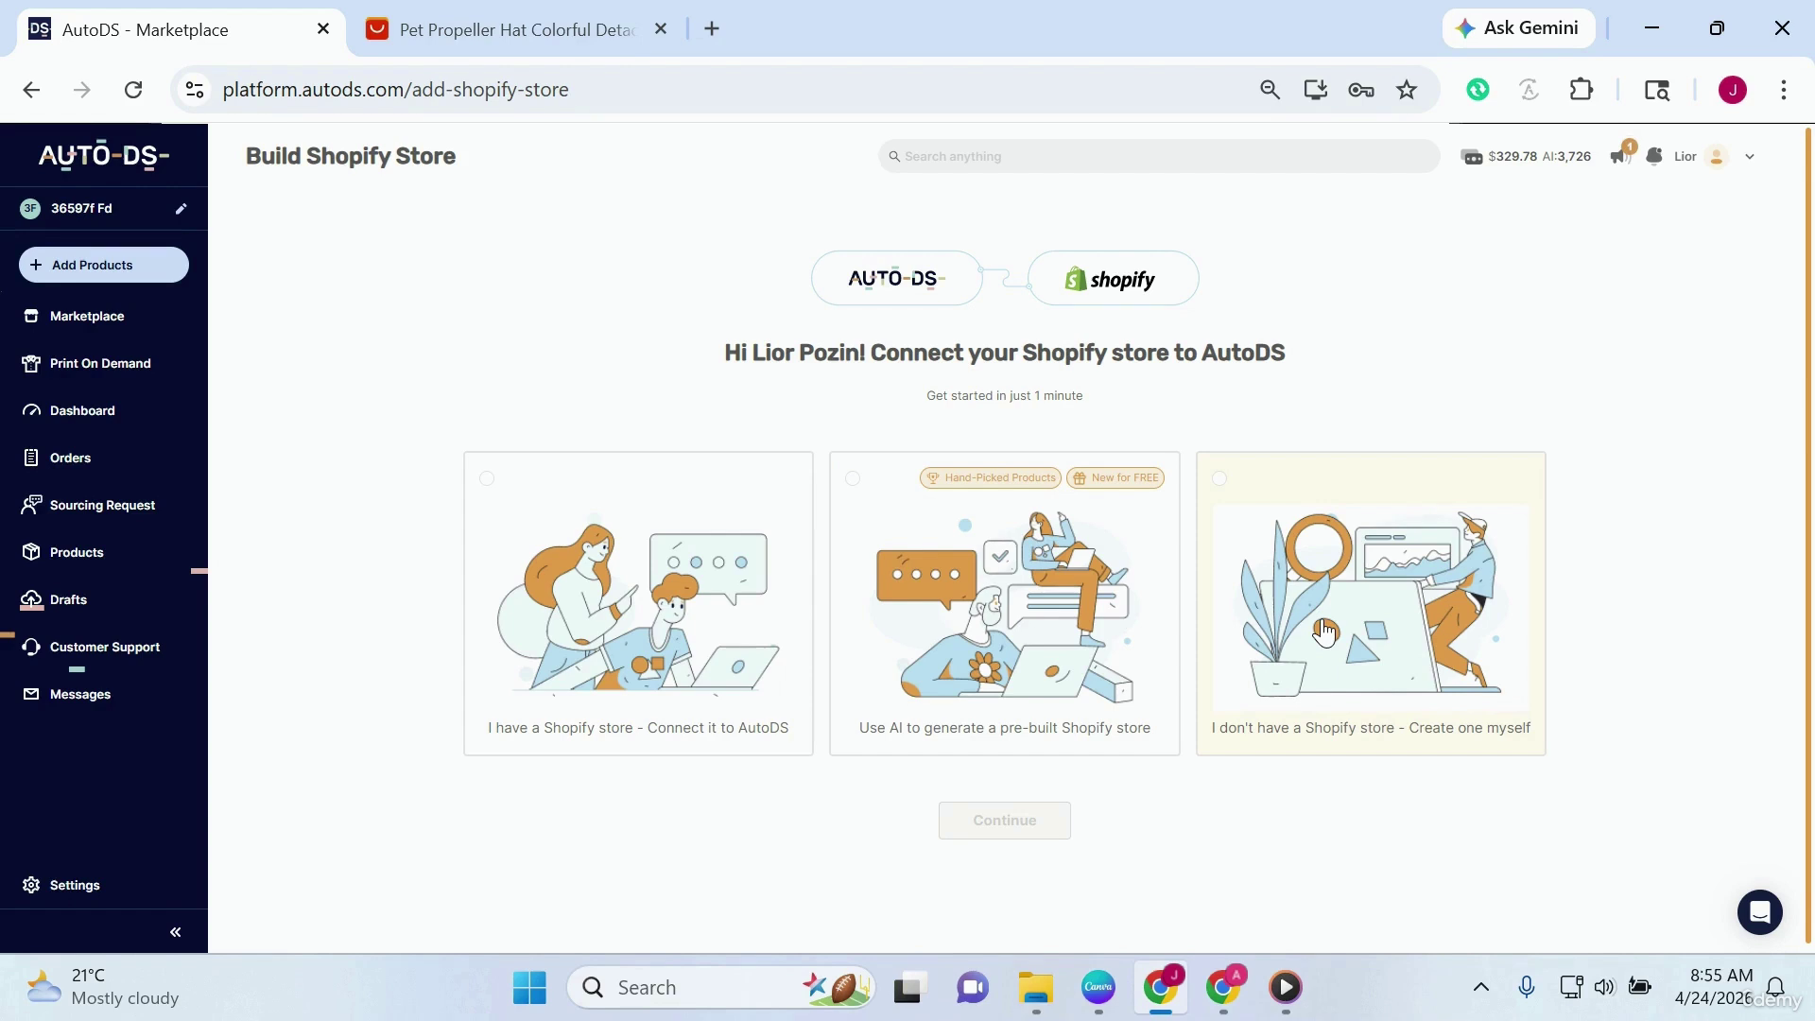
left_click(653, 671)
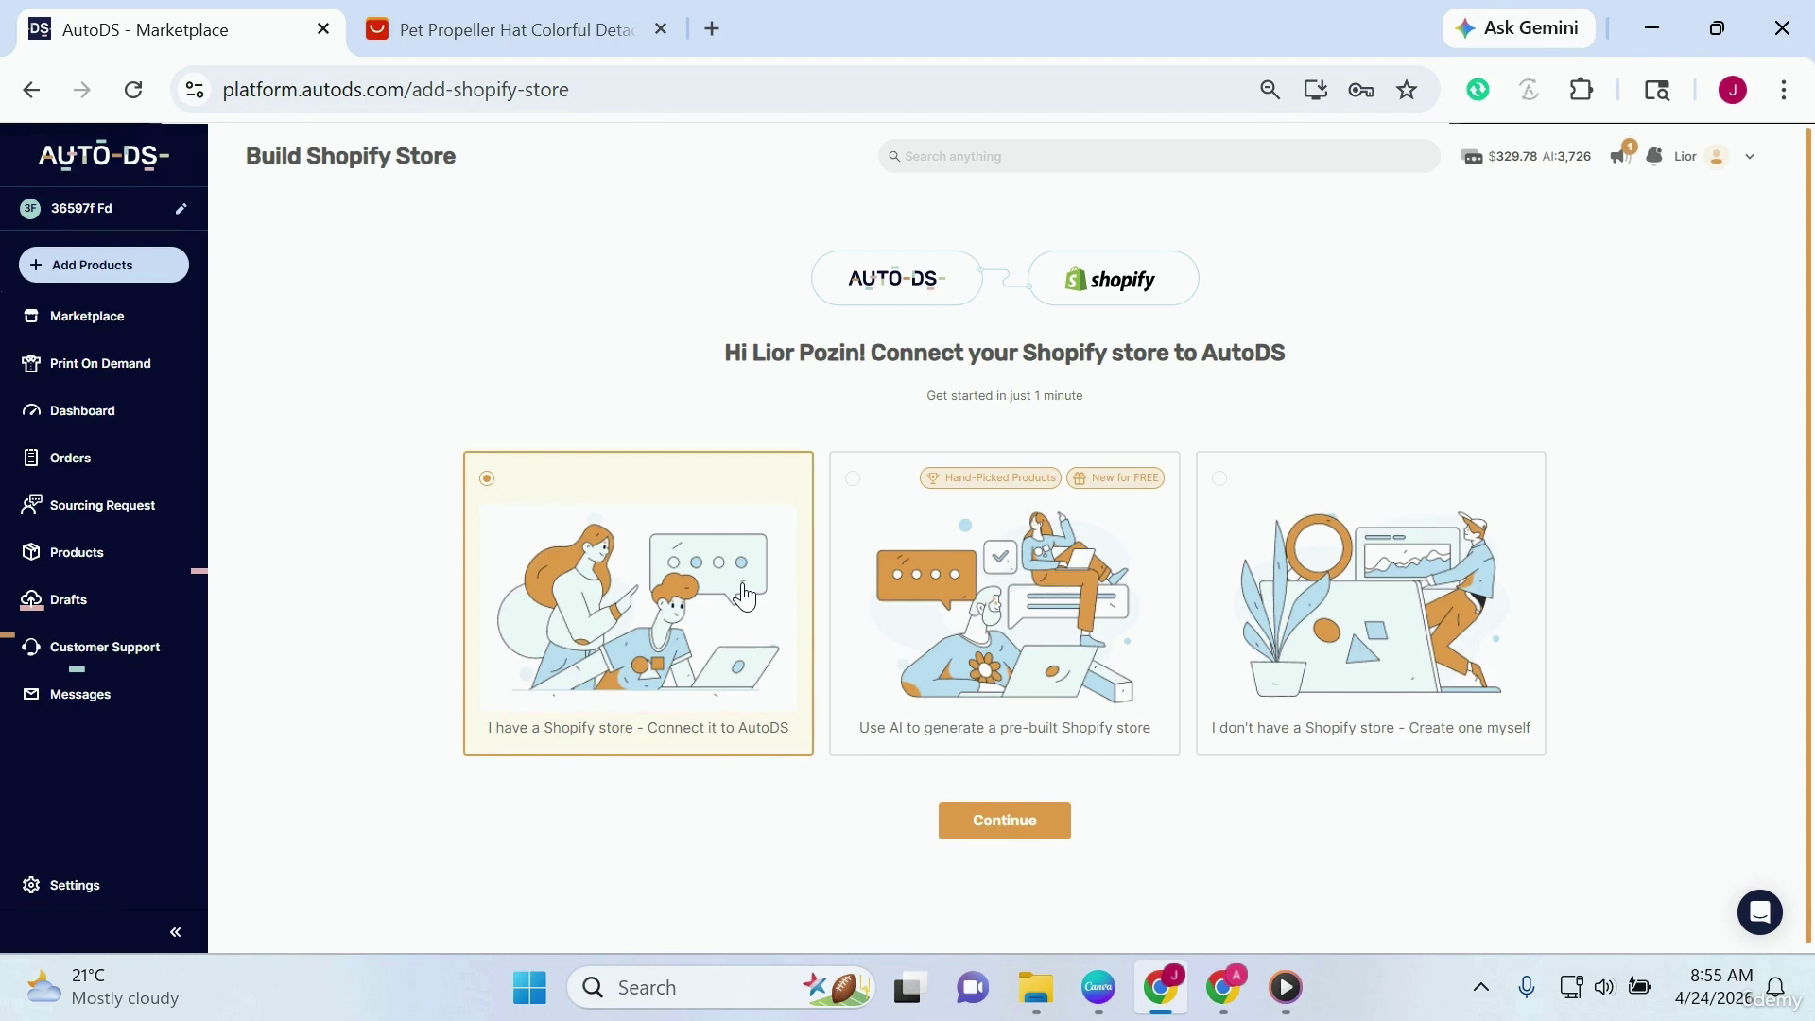
left_click(907, 643)
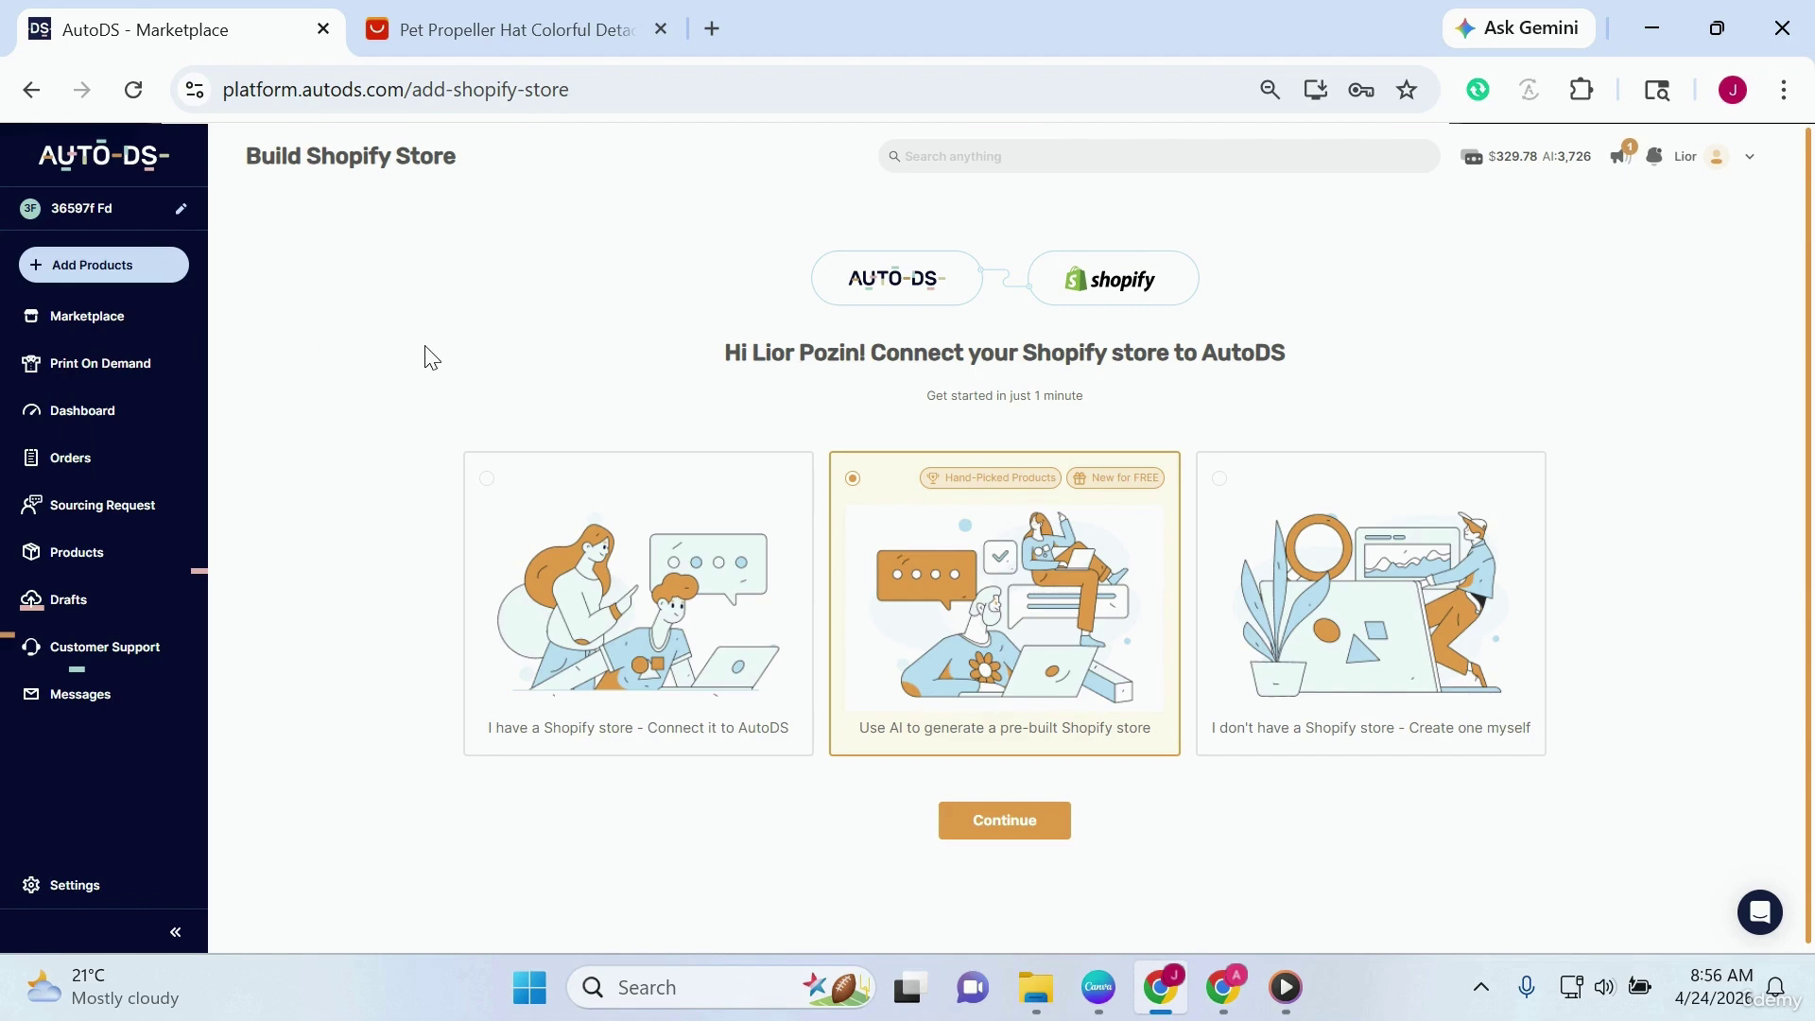
Step: Go to the Marketplace and look over the Best Sellers and New Arrivals sections
left_click(84, 323)
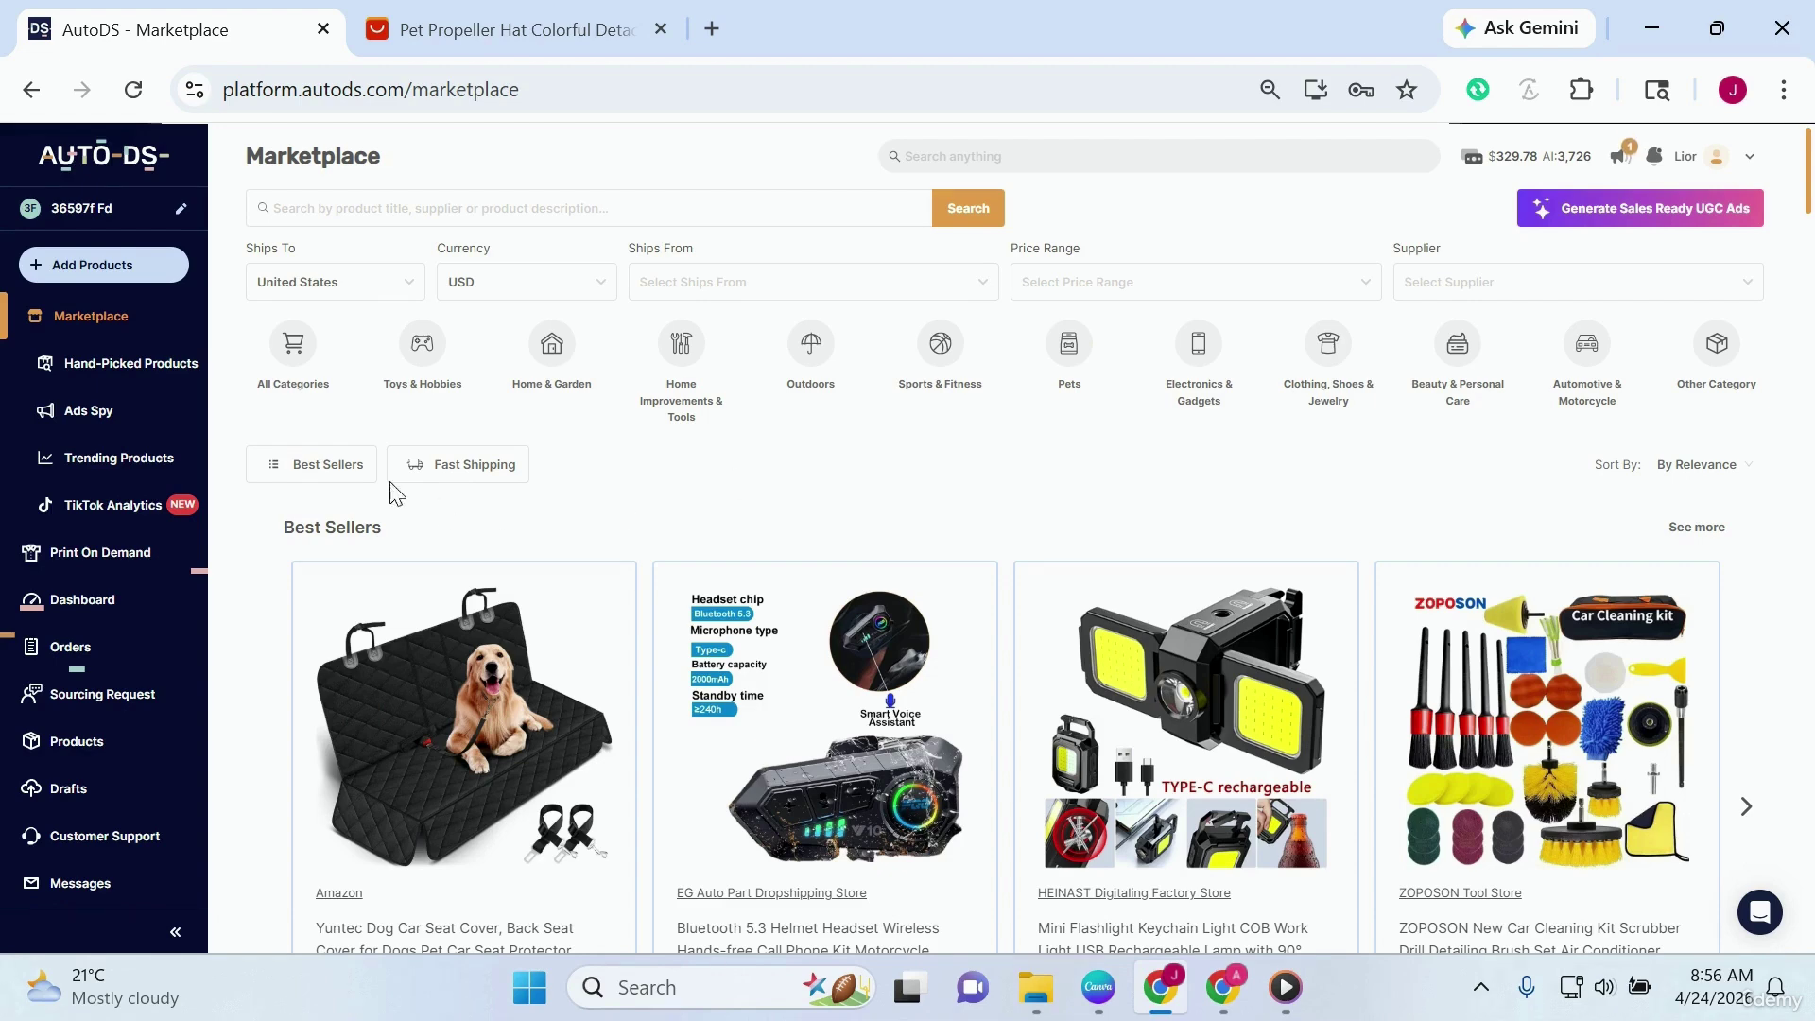
scroll(518, 685, "down", 4)
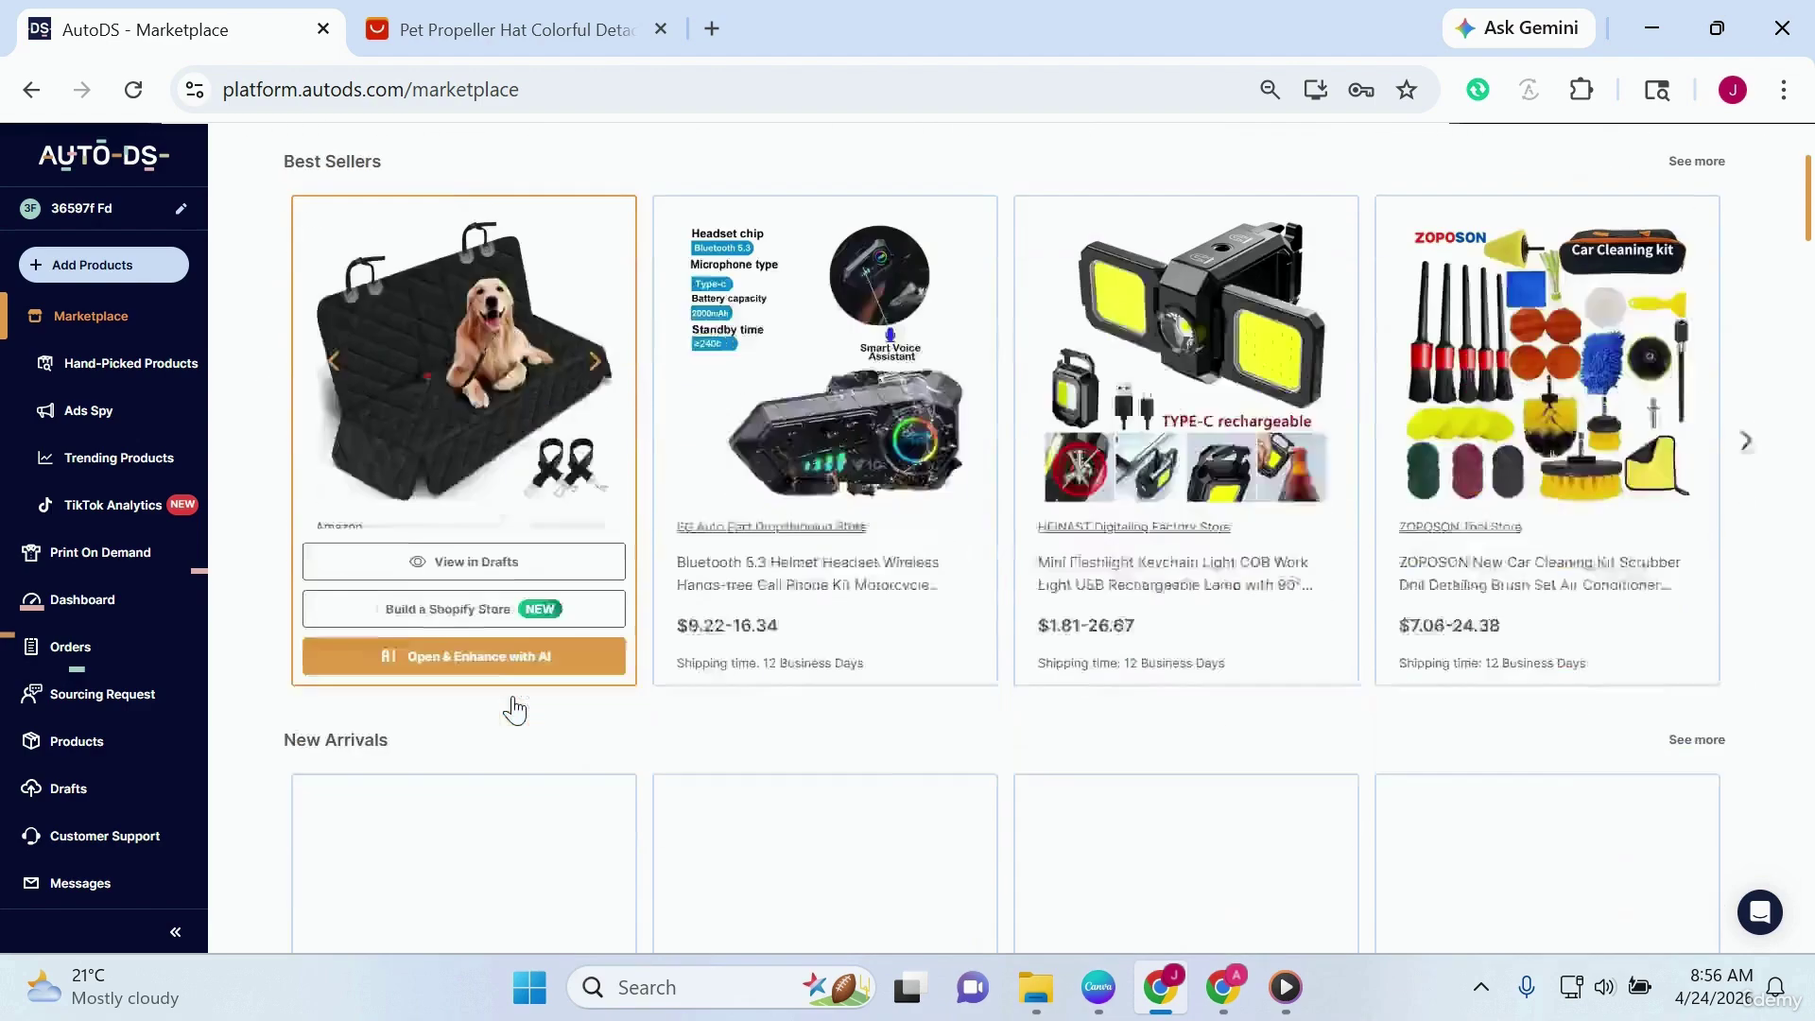
scroll(511, 709, "up", 4)
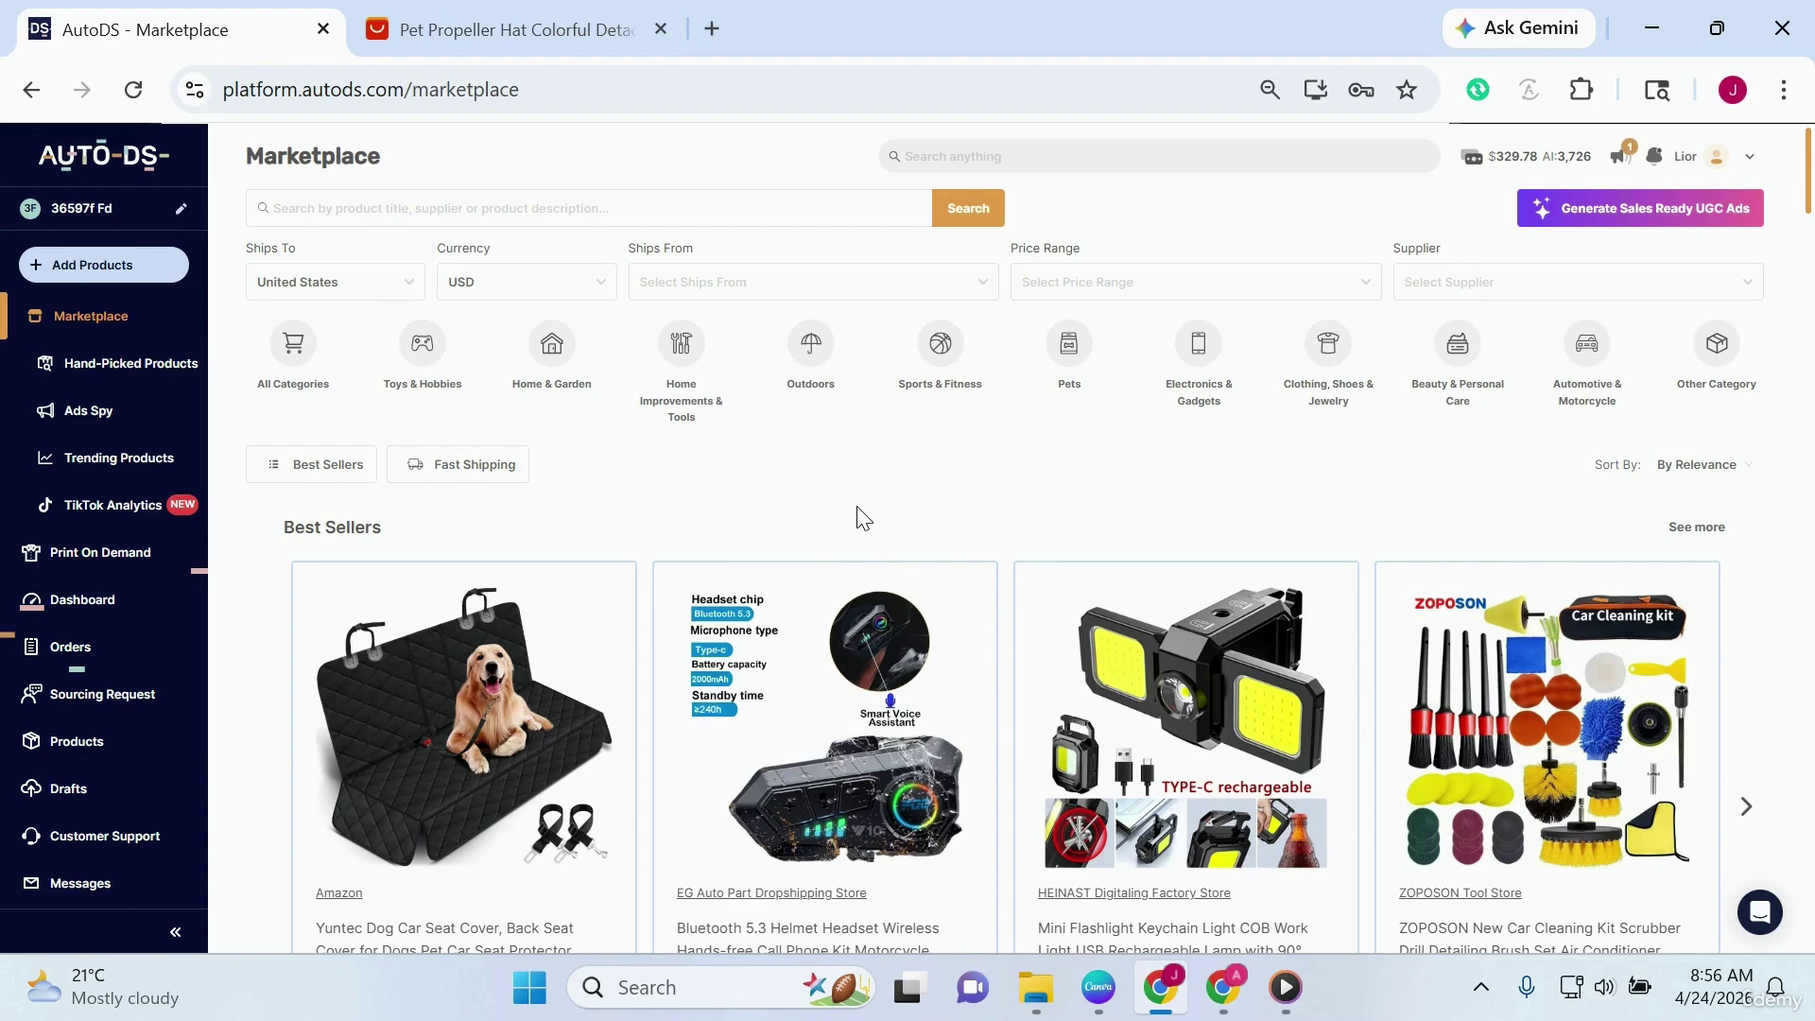
Step: Open Trending Products and browse the listed products, their sell prices and the available filters
left_click(85, 465)
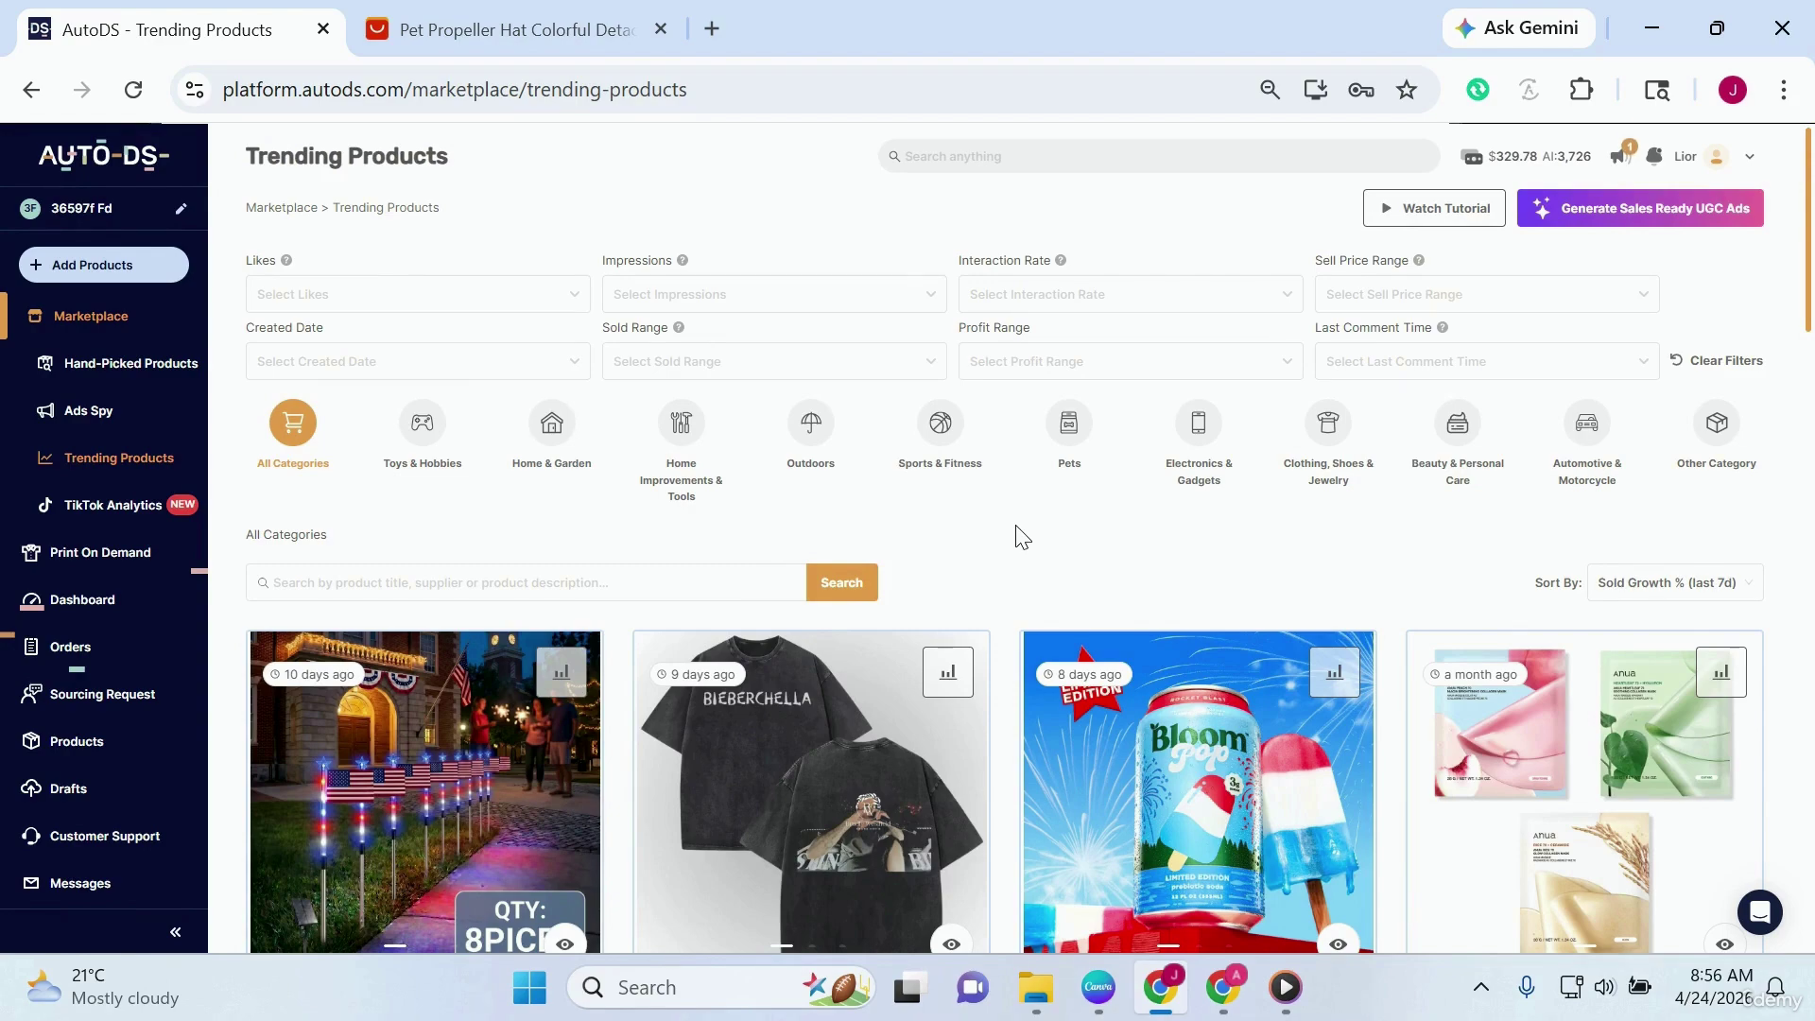
scroll(1017, 529, "down", 7)
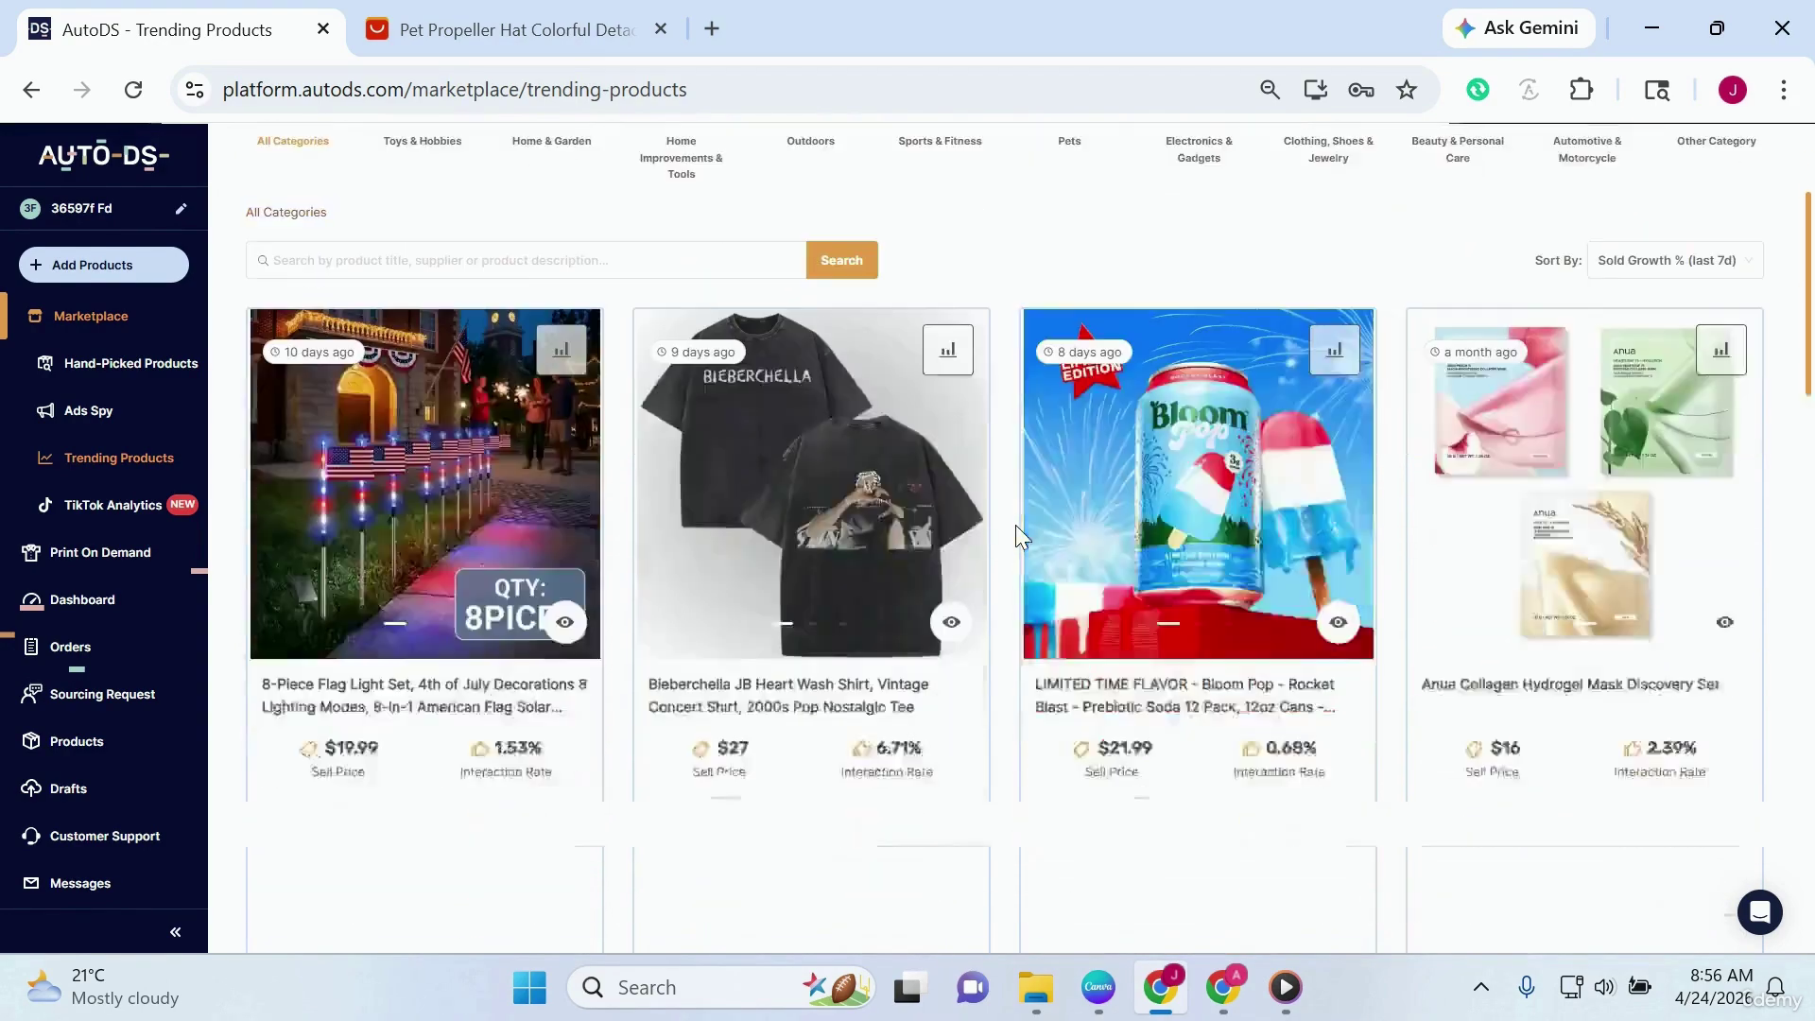
scroll(1016, 525, "down", 10)
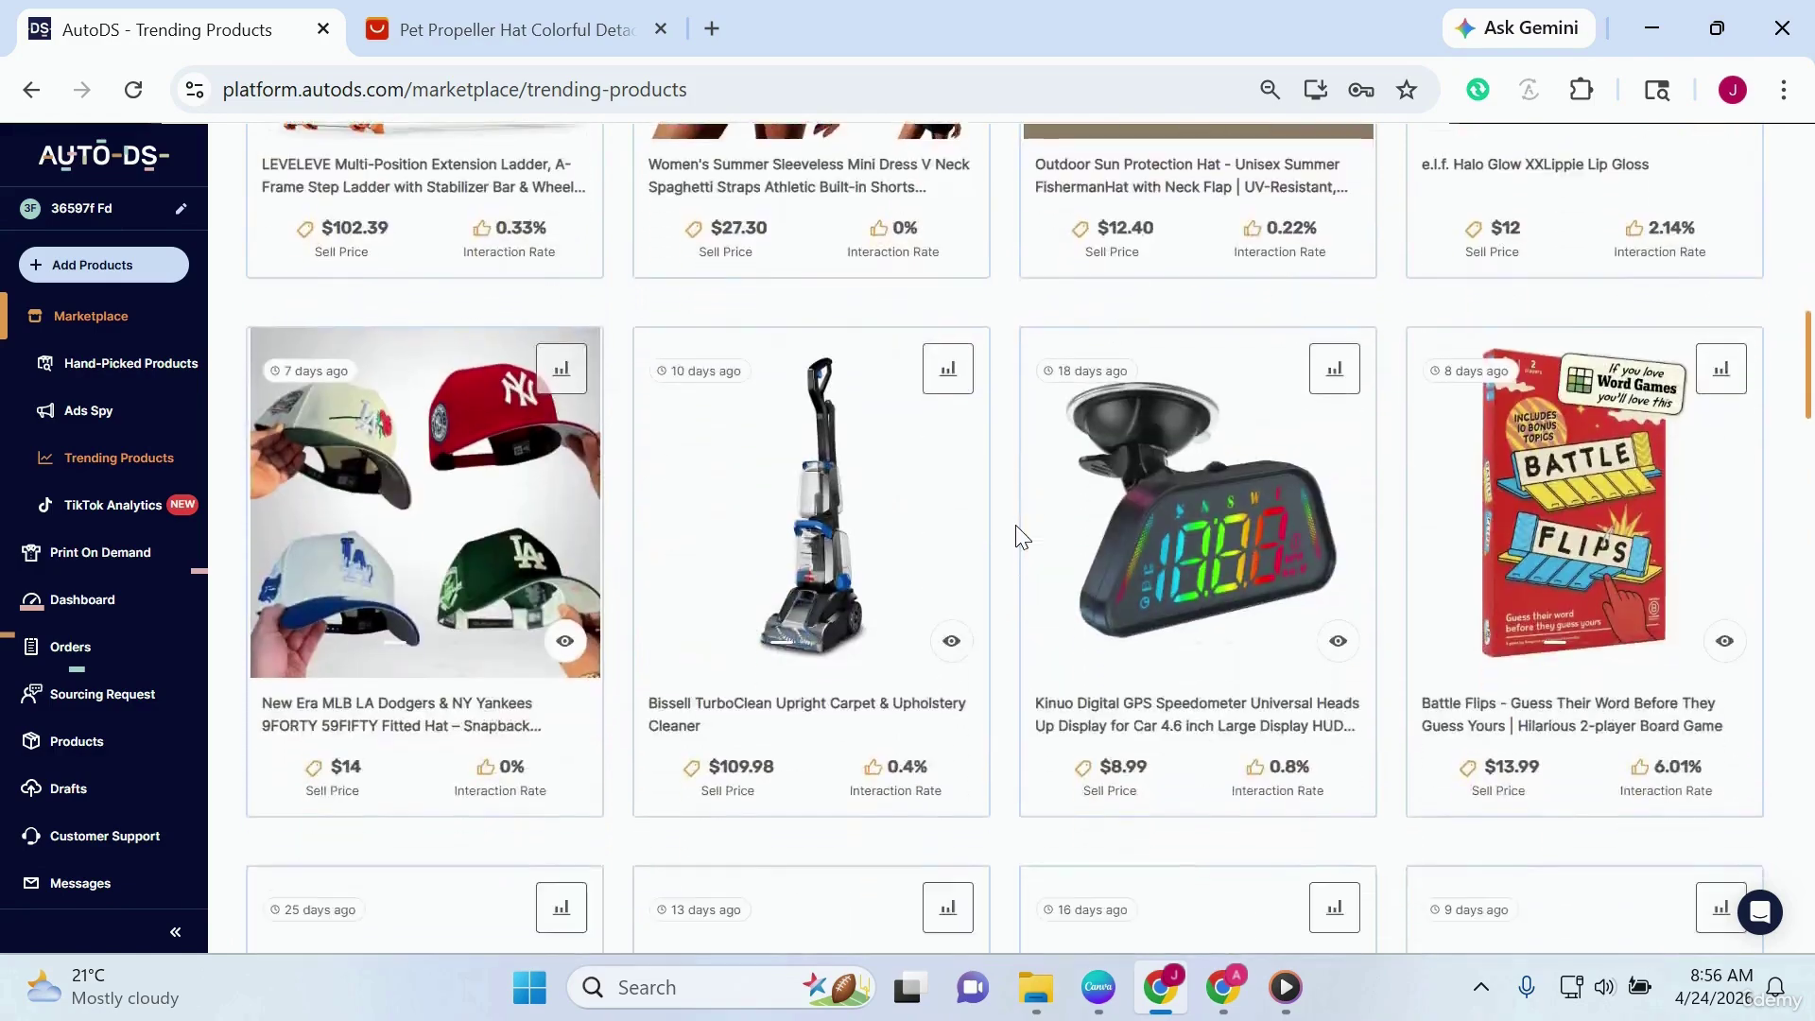
scroll(1016, 524, "down", 2)
scroll(1016, 525, "up", 12)
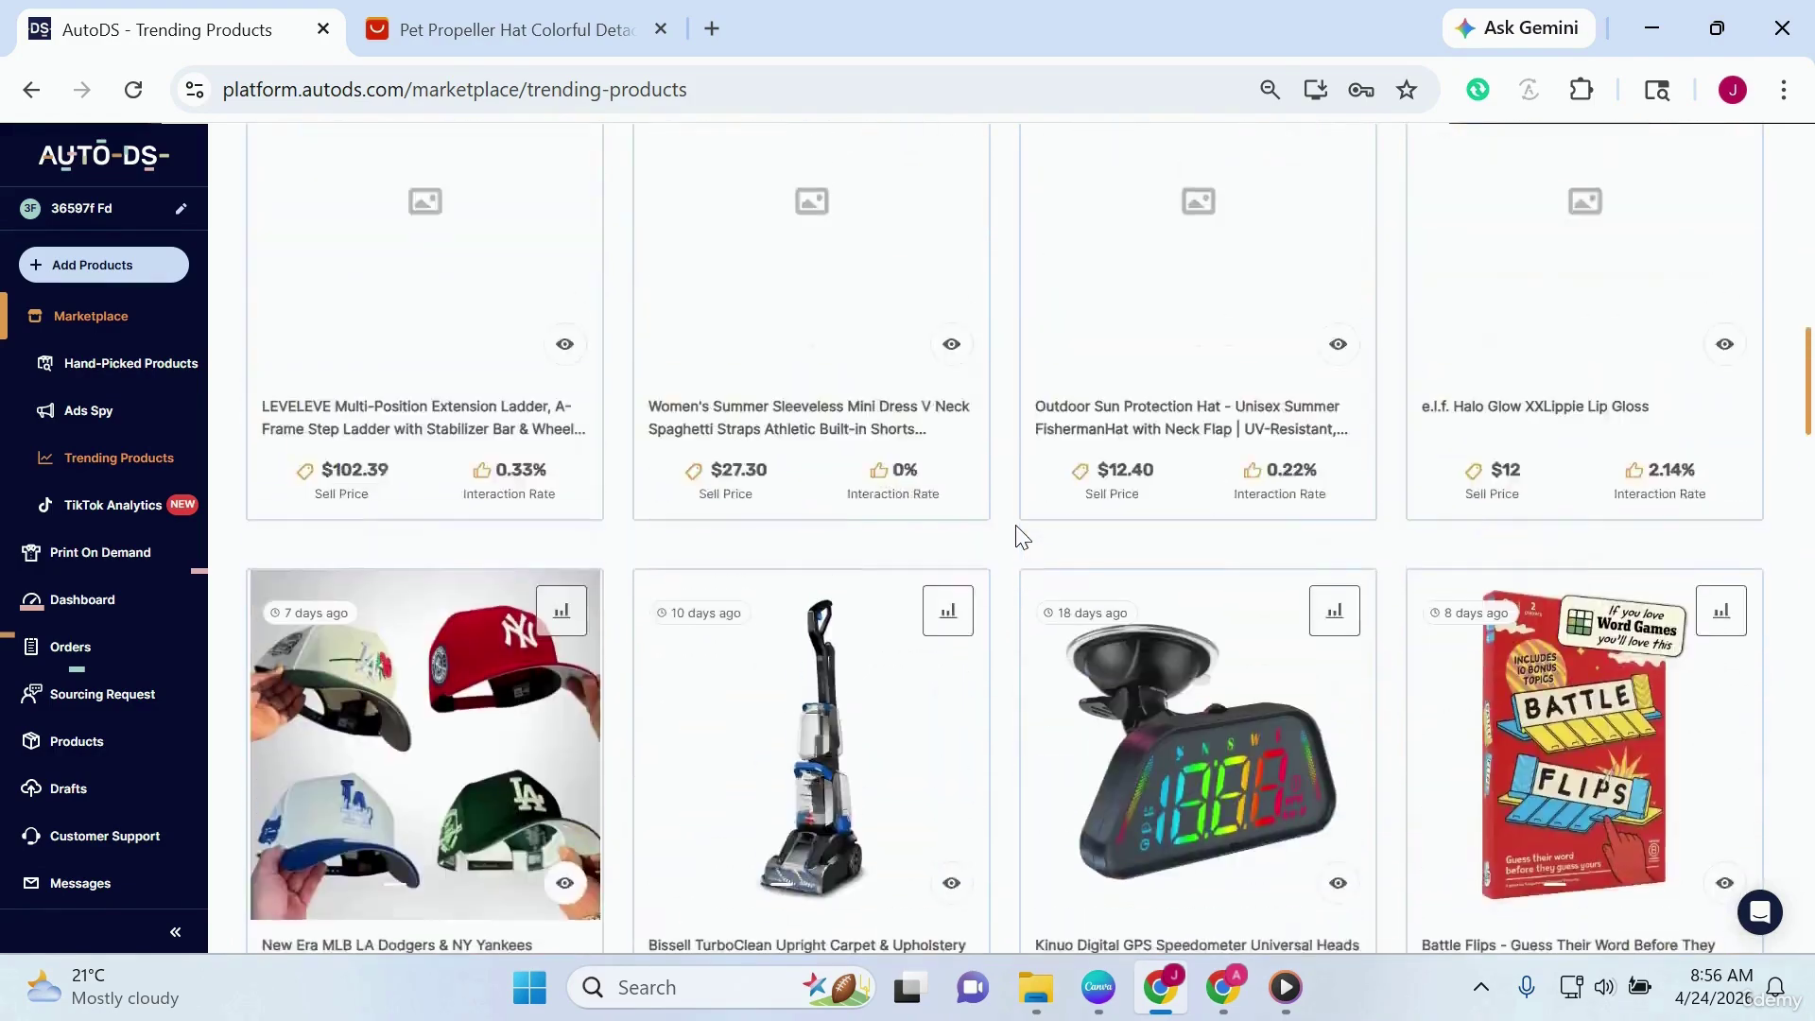
scroll(1017, 528, "up", 10)
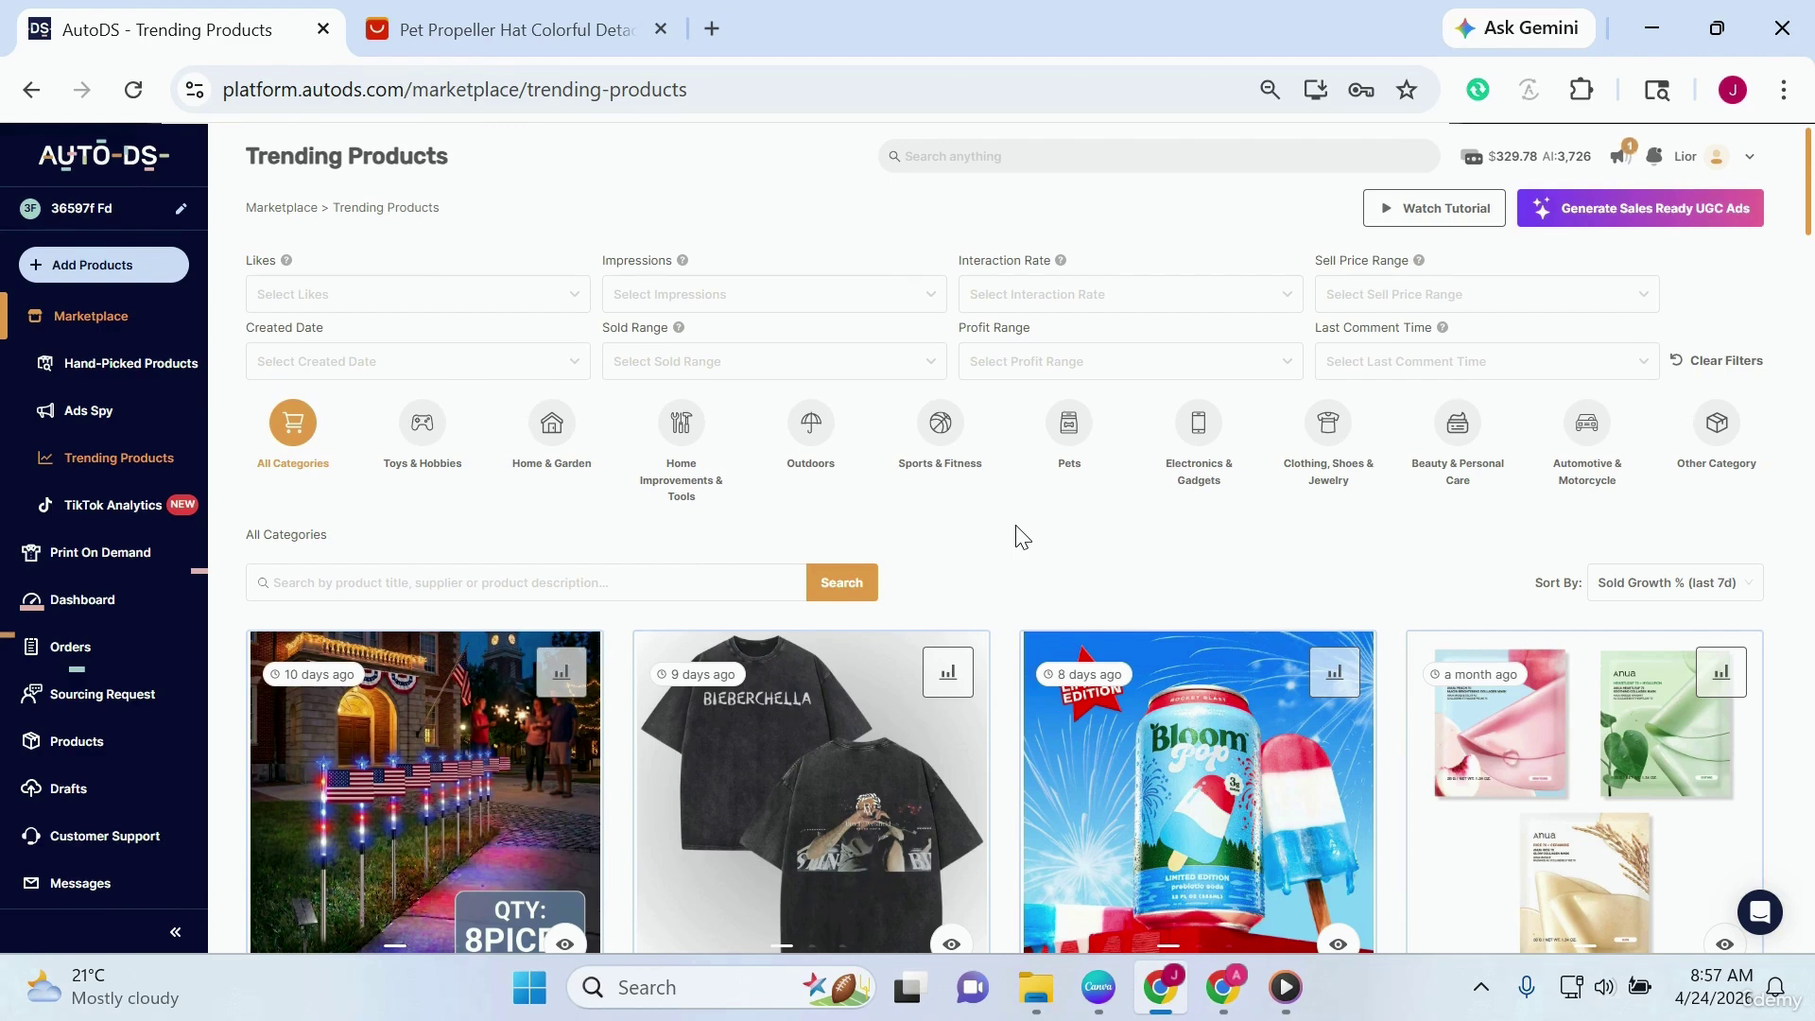
scroll(1021, 536, "down", 1)
scroll(1021, 536, "up", 1)
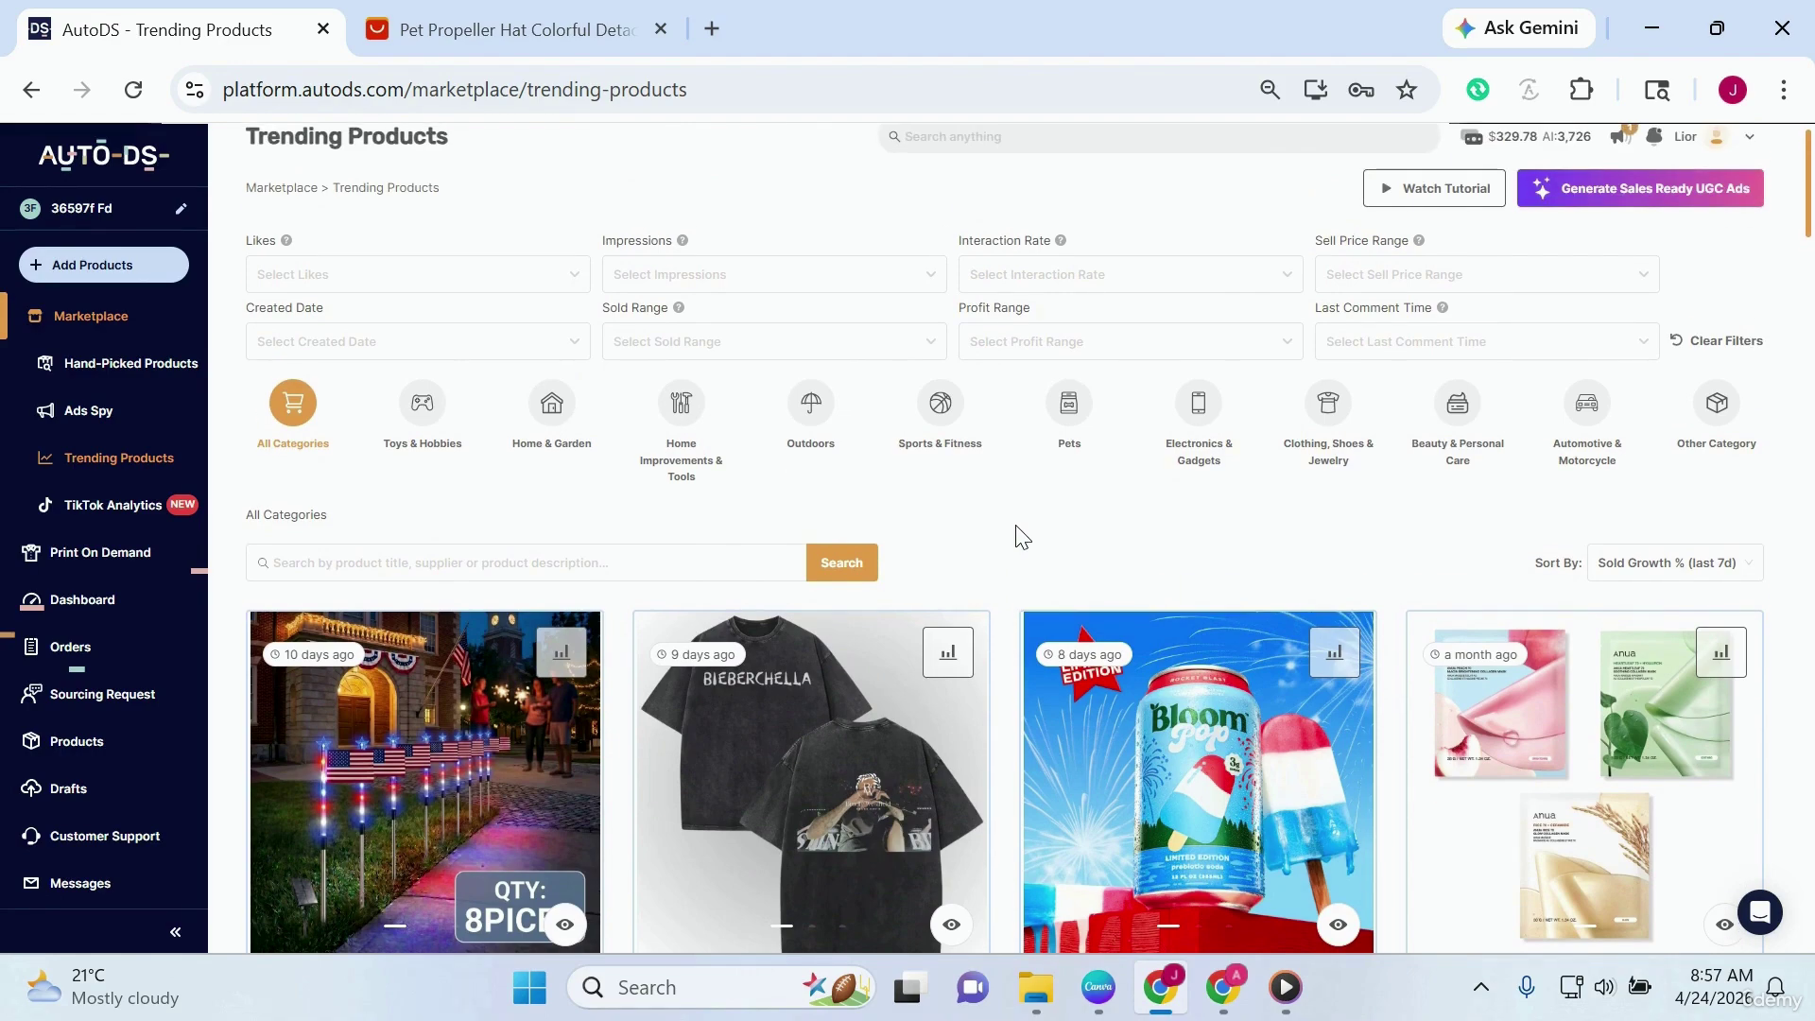
Step: Find the Outdoor Sun Protection Hat among the trending products and open its details page
scroll(1017, 536, "down", 7)
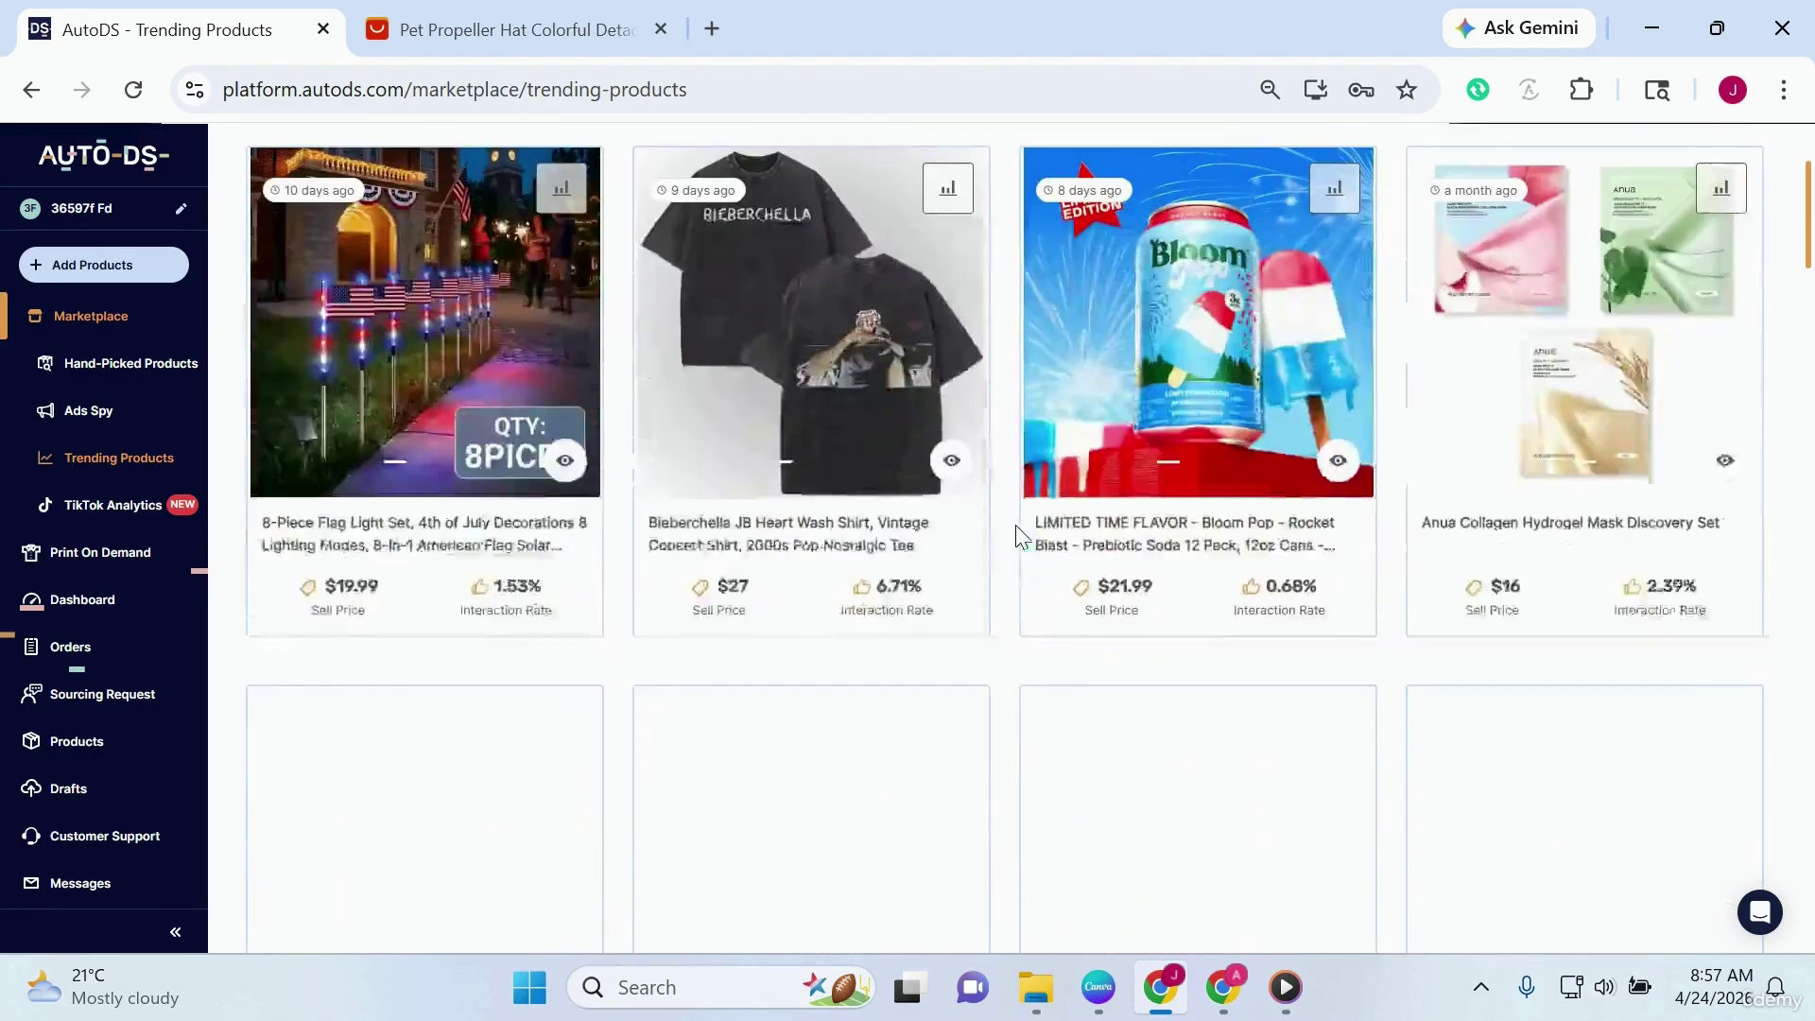
scroll(1015, 525, "down", 1)
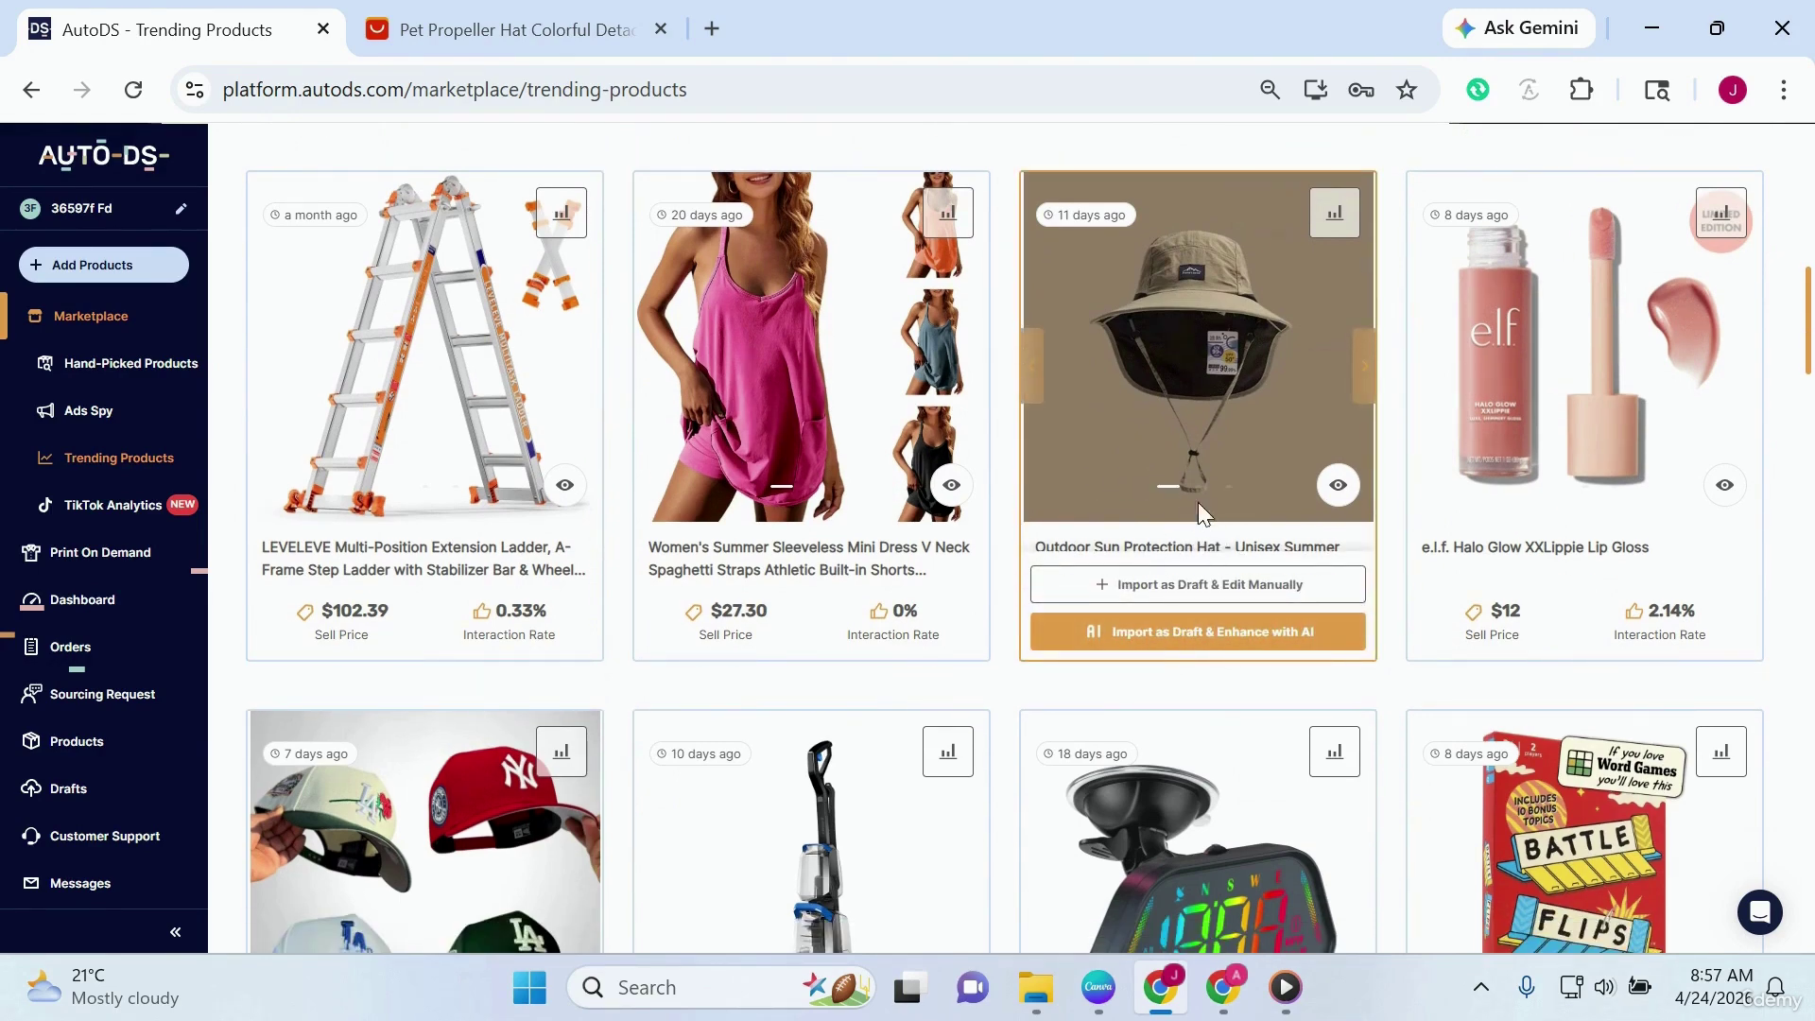
left_click(1198, 503)
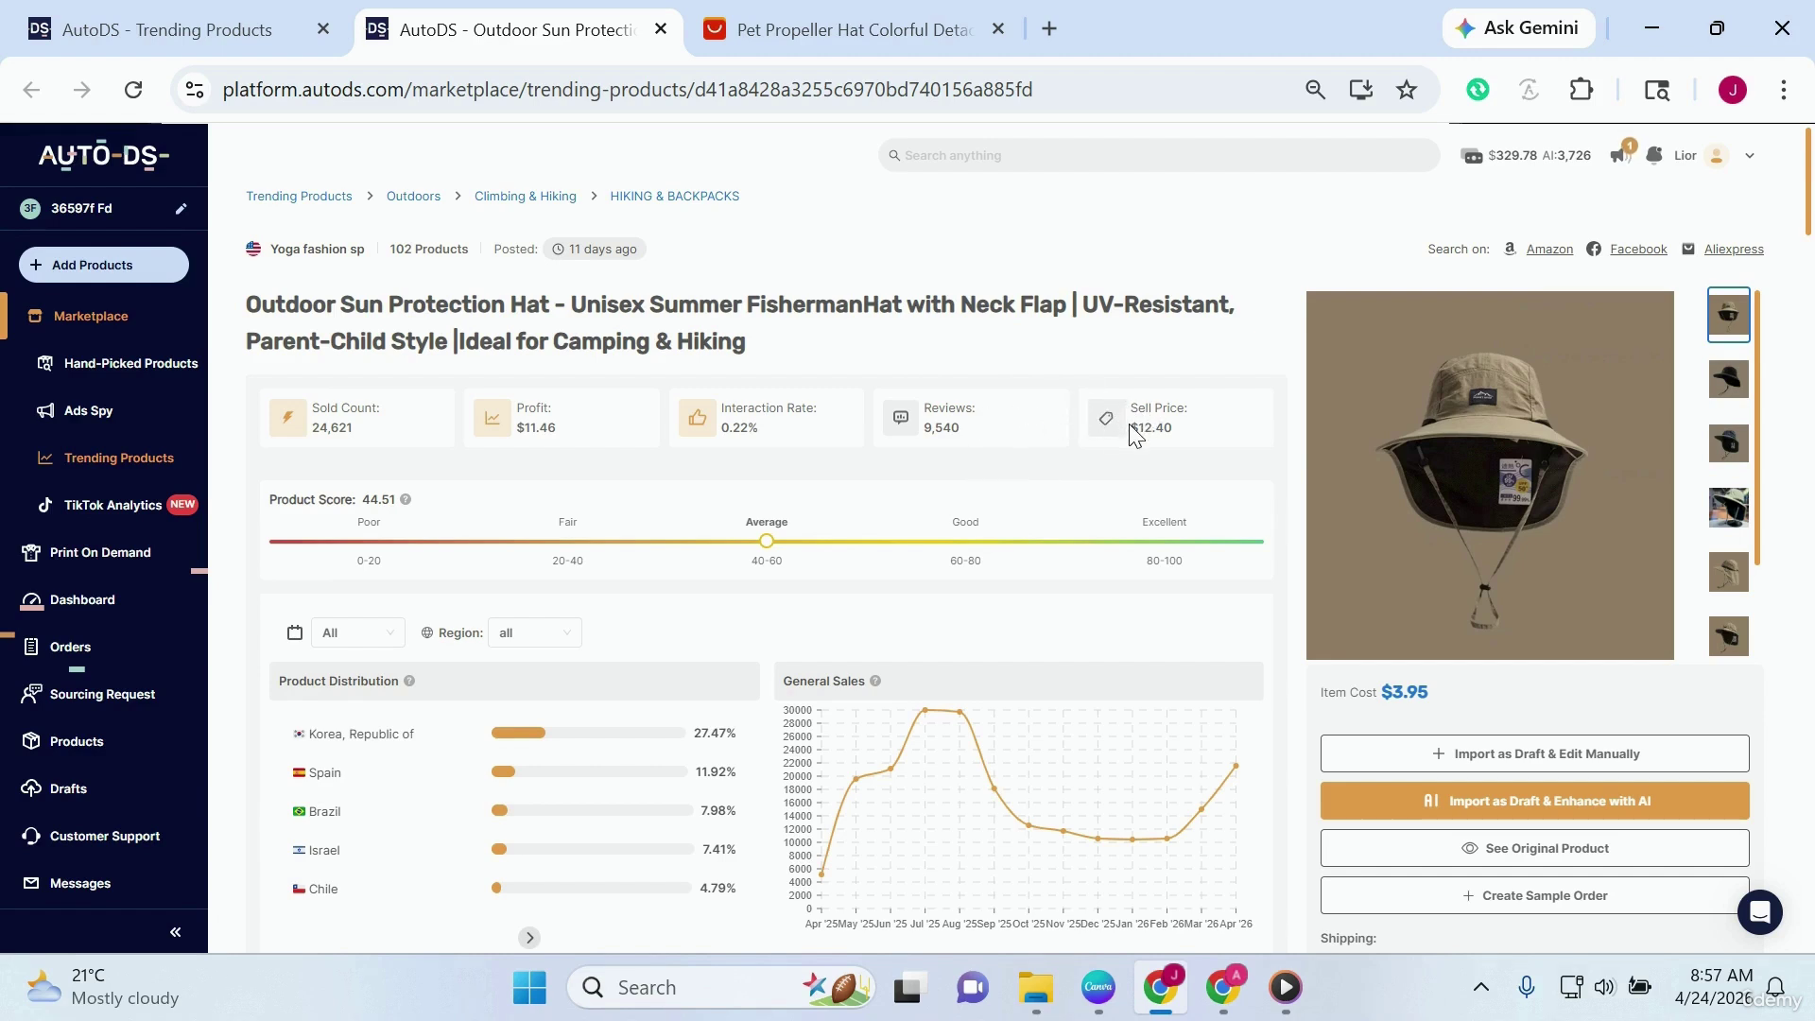
Step: Examine the hat's product score, distribution, general sales graph, ads, specification and description
scroll(1136, 434, "down", 1)
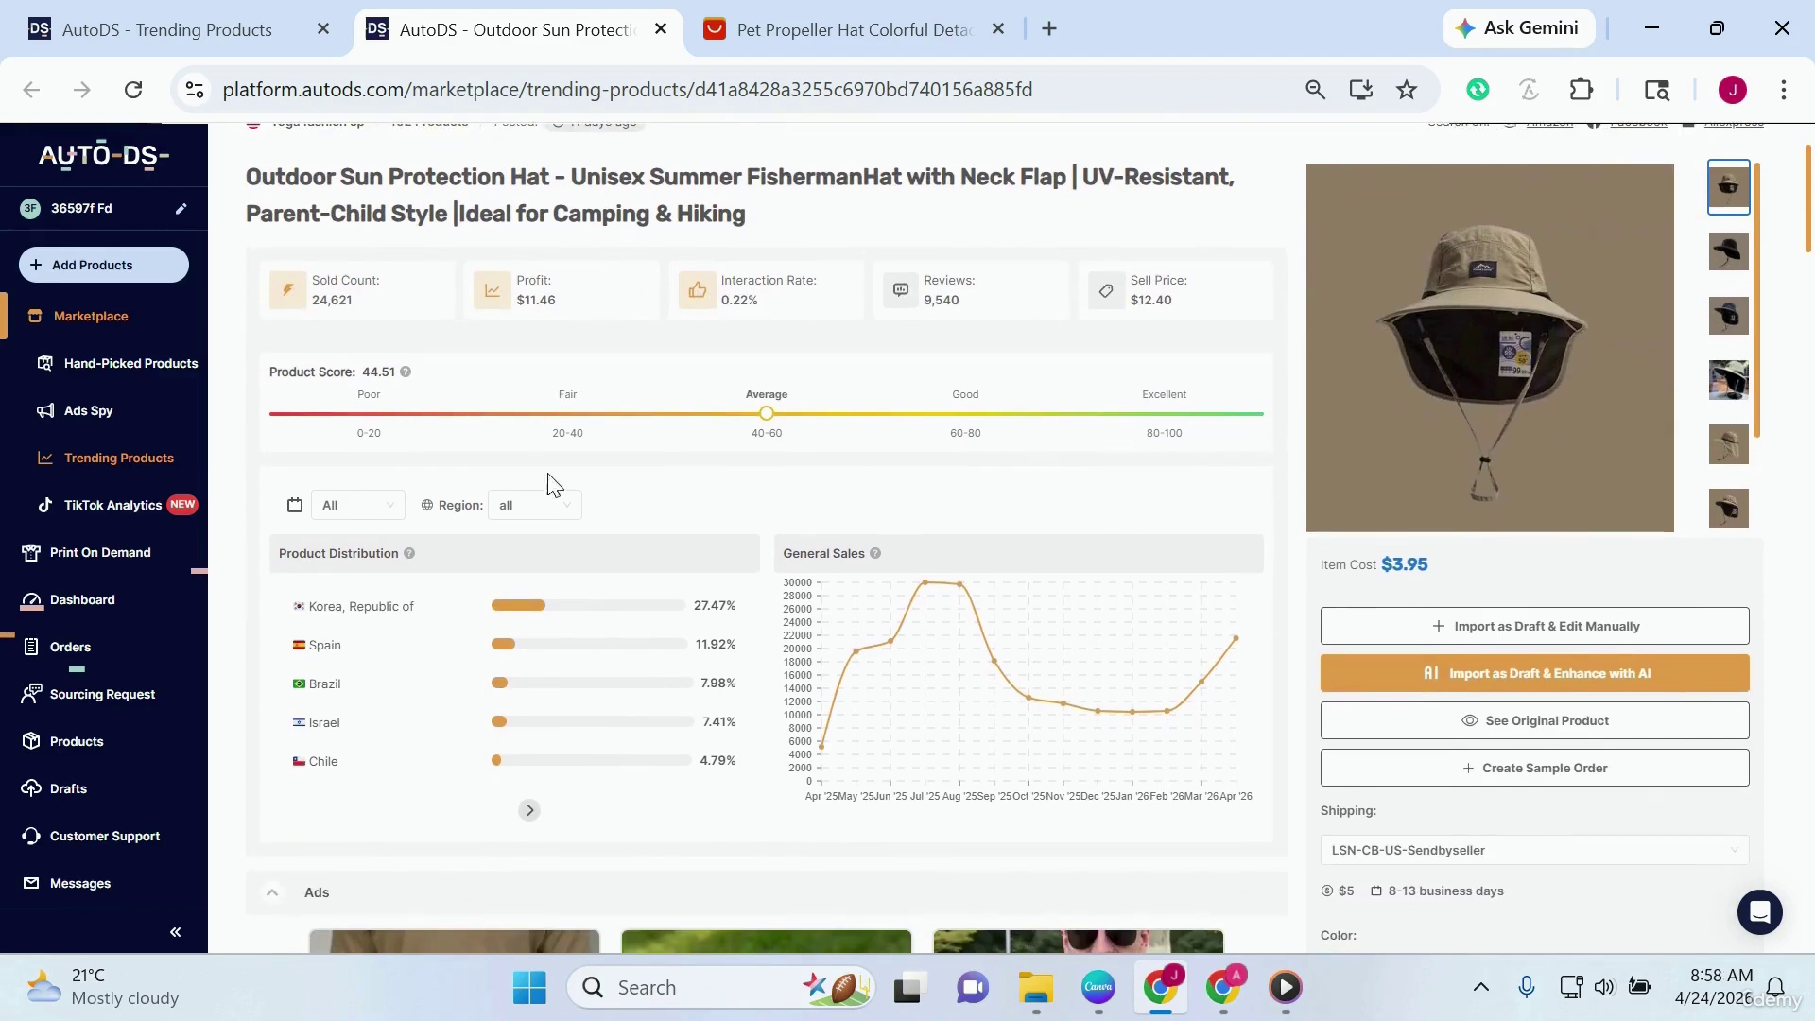
scroll(710, 503, "down", 1)
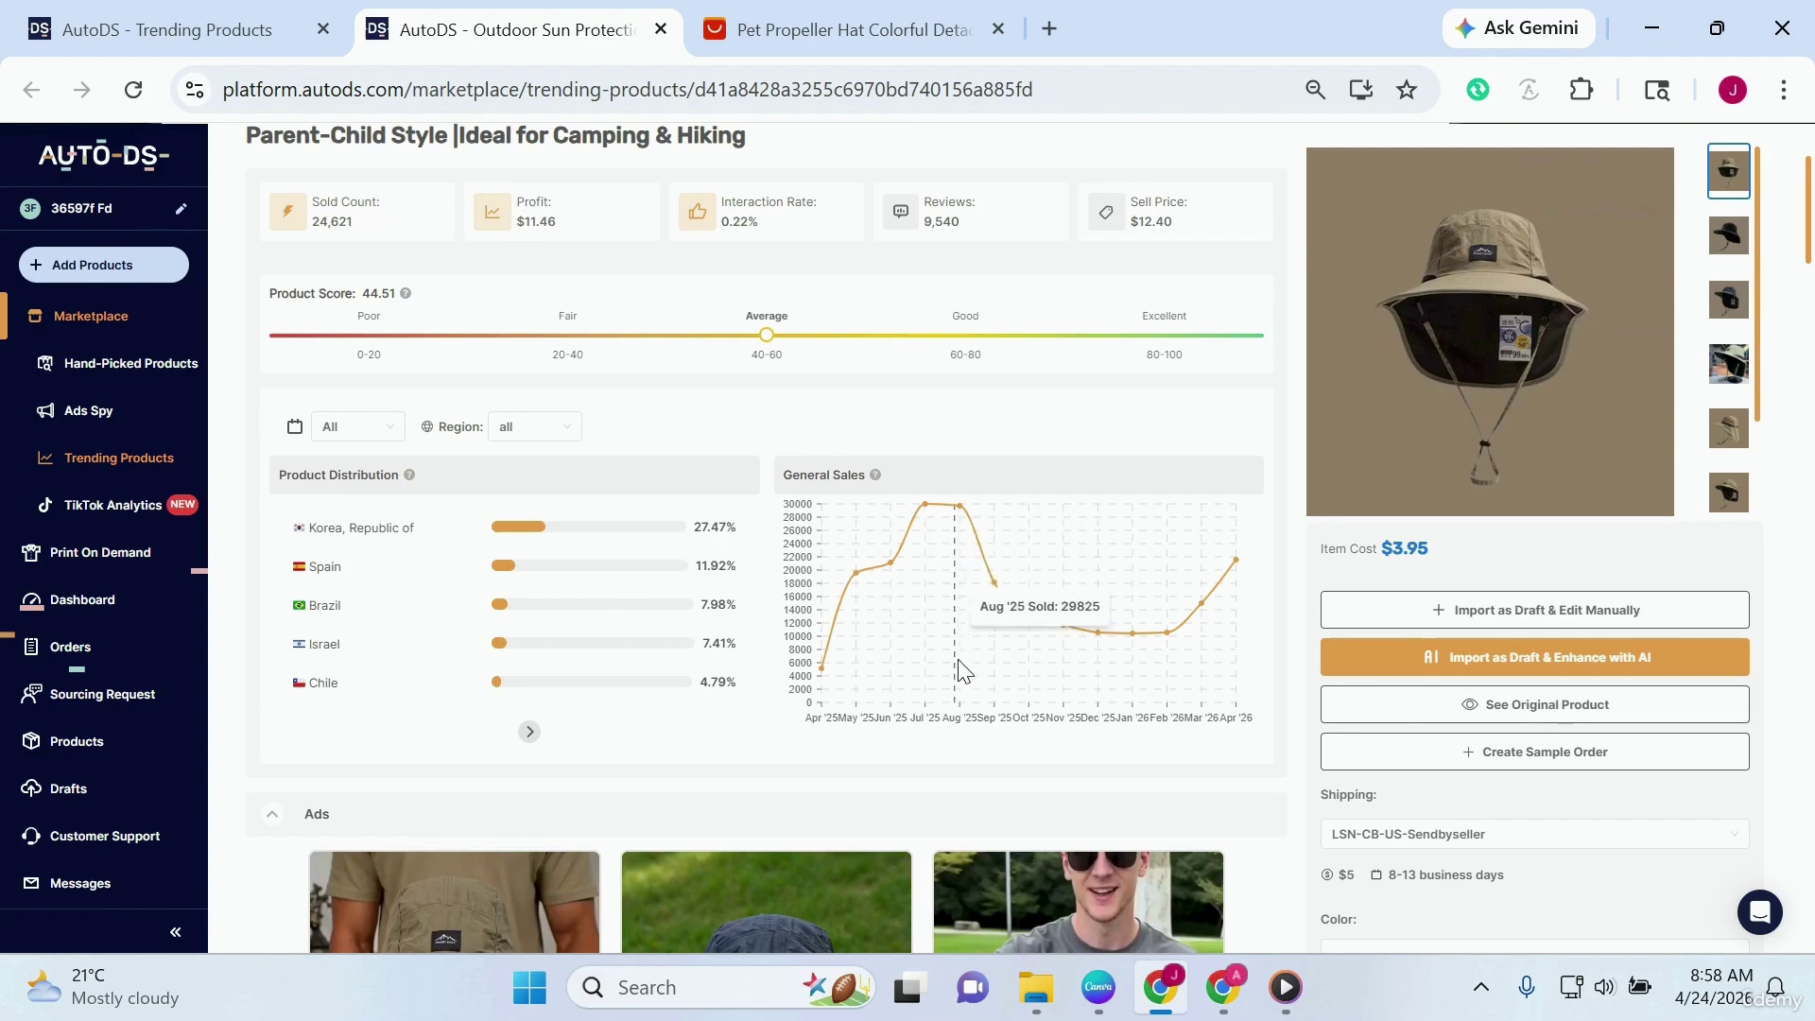
scroll(948, 544, "down", 1)
scroll(949, 544, "down", 2)
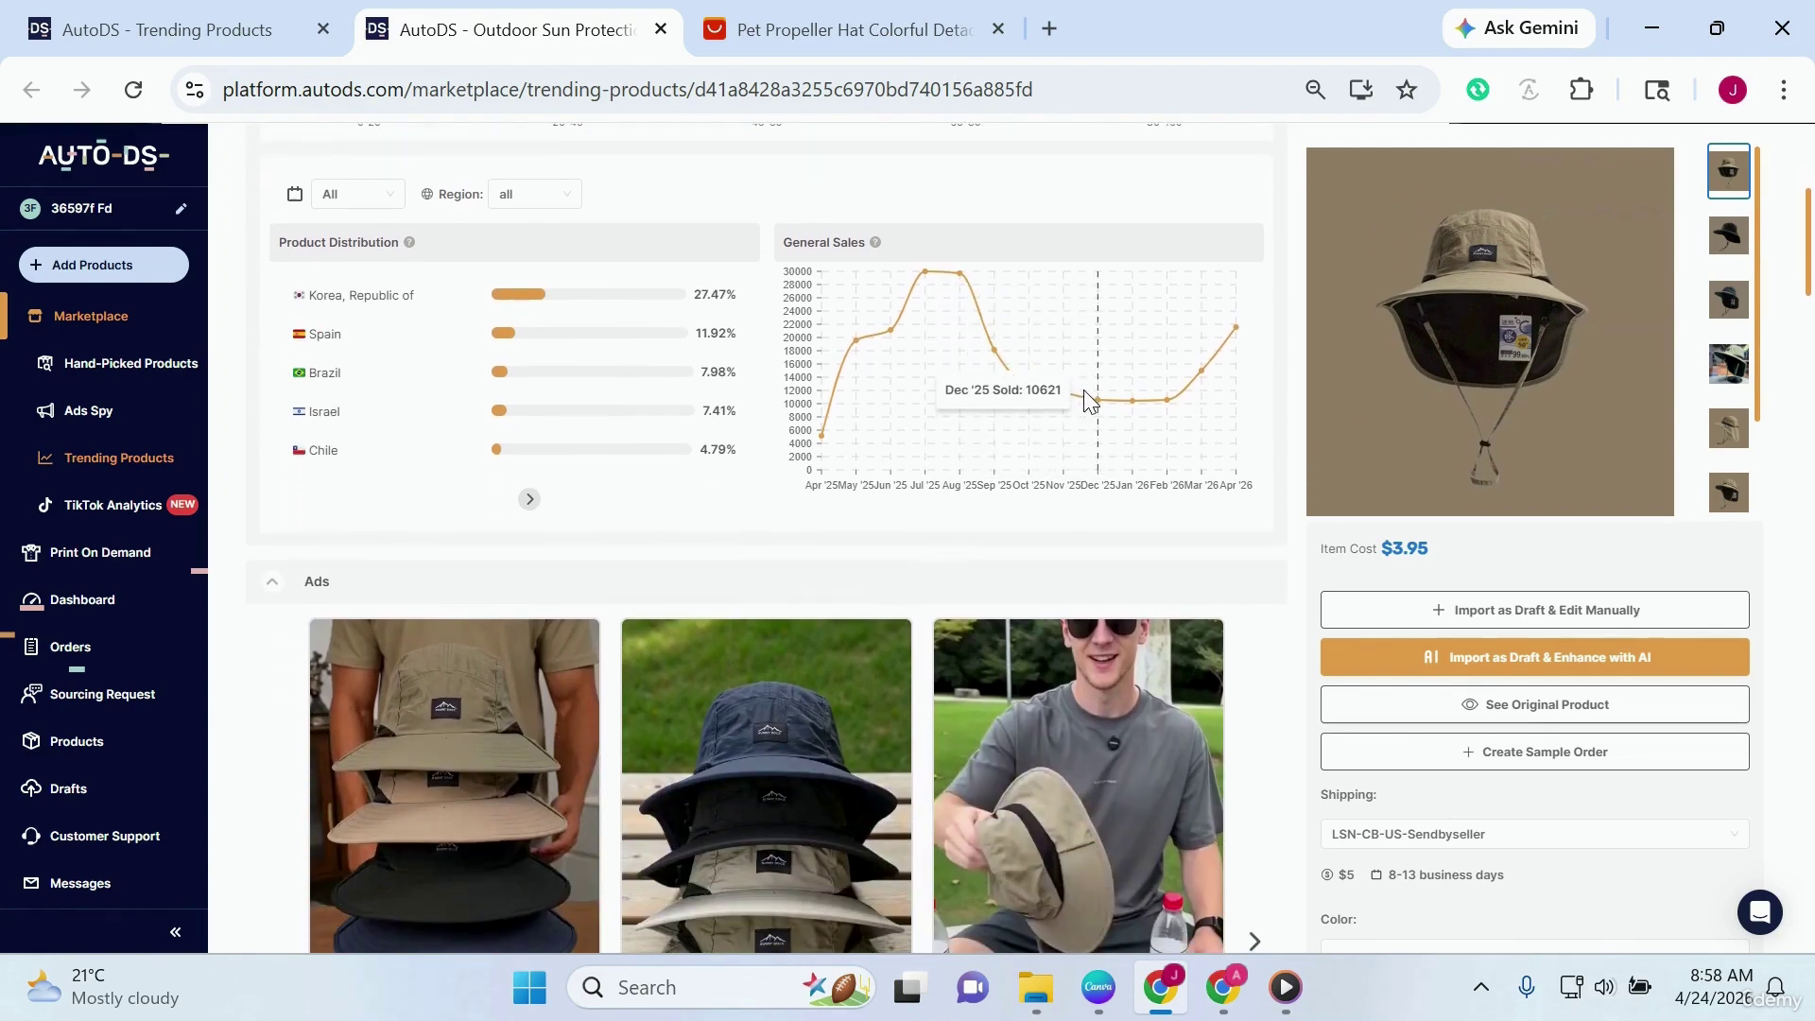
scroll(1084, 397, "down", 2)
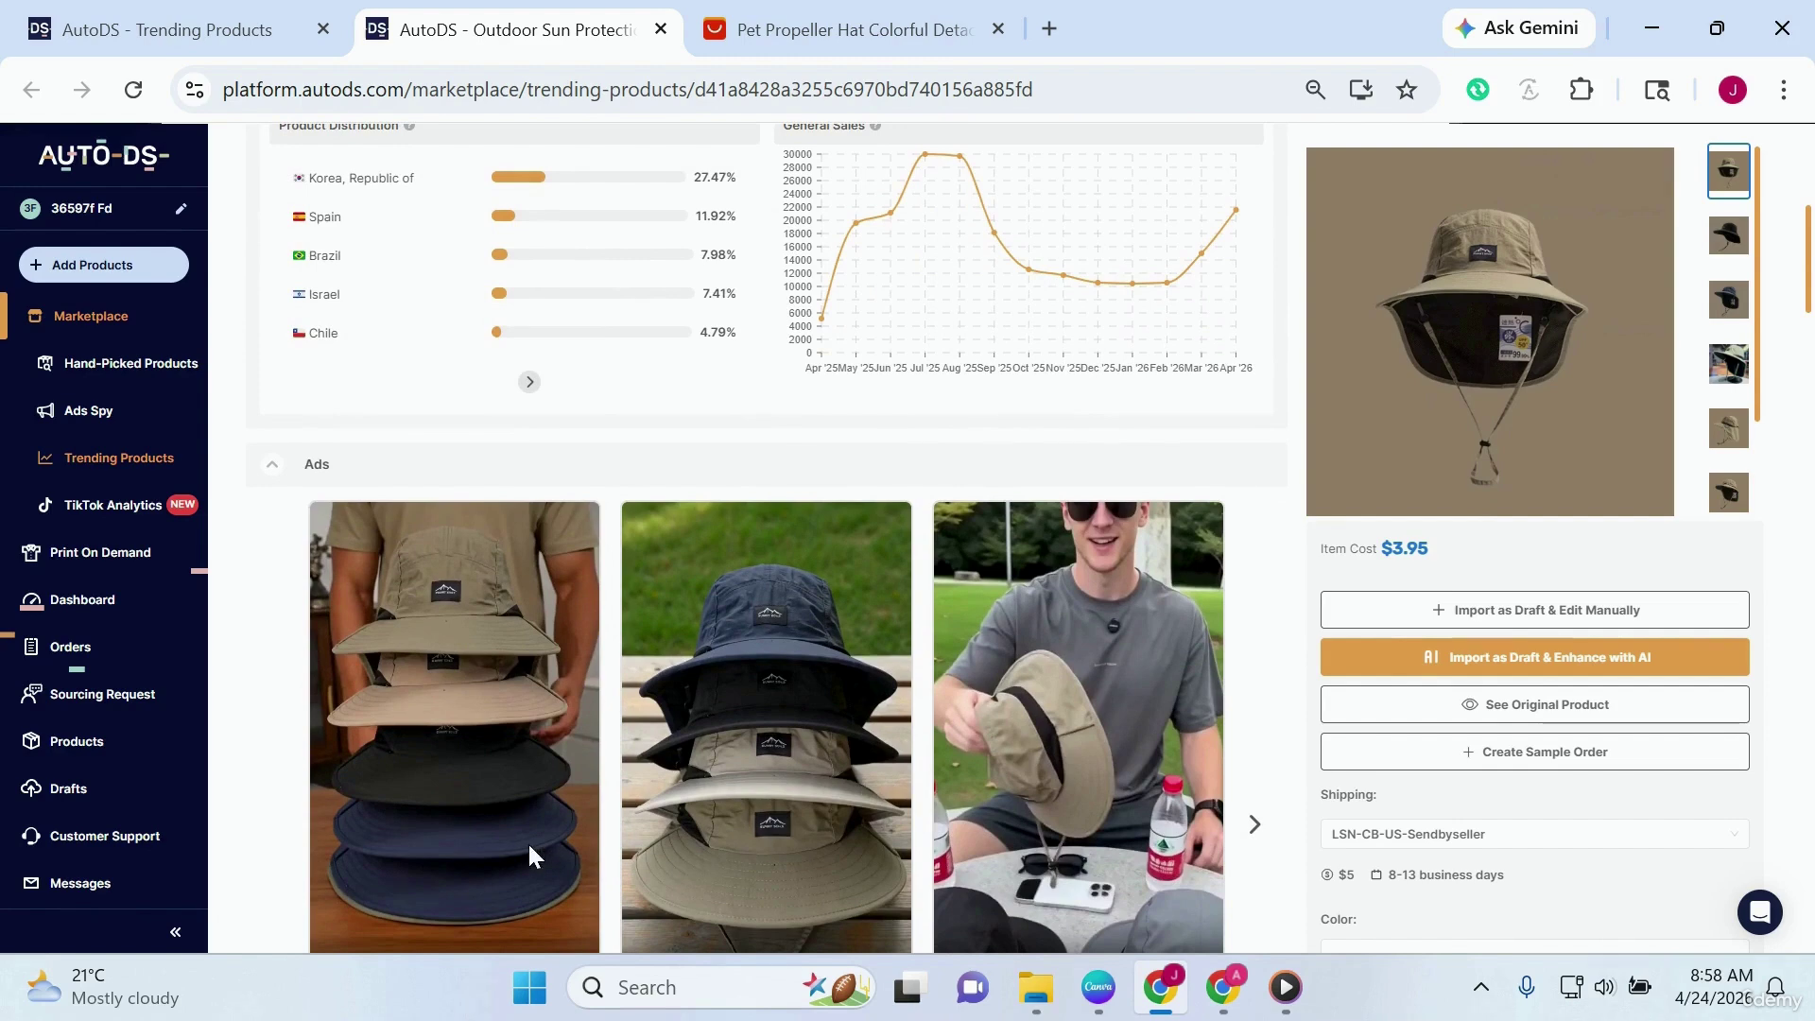
scroll(891, 751, "down", 5)
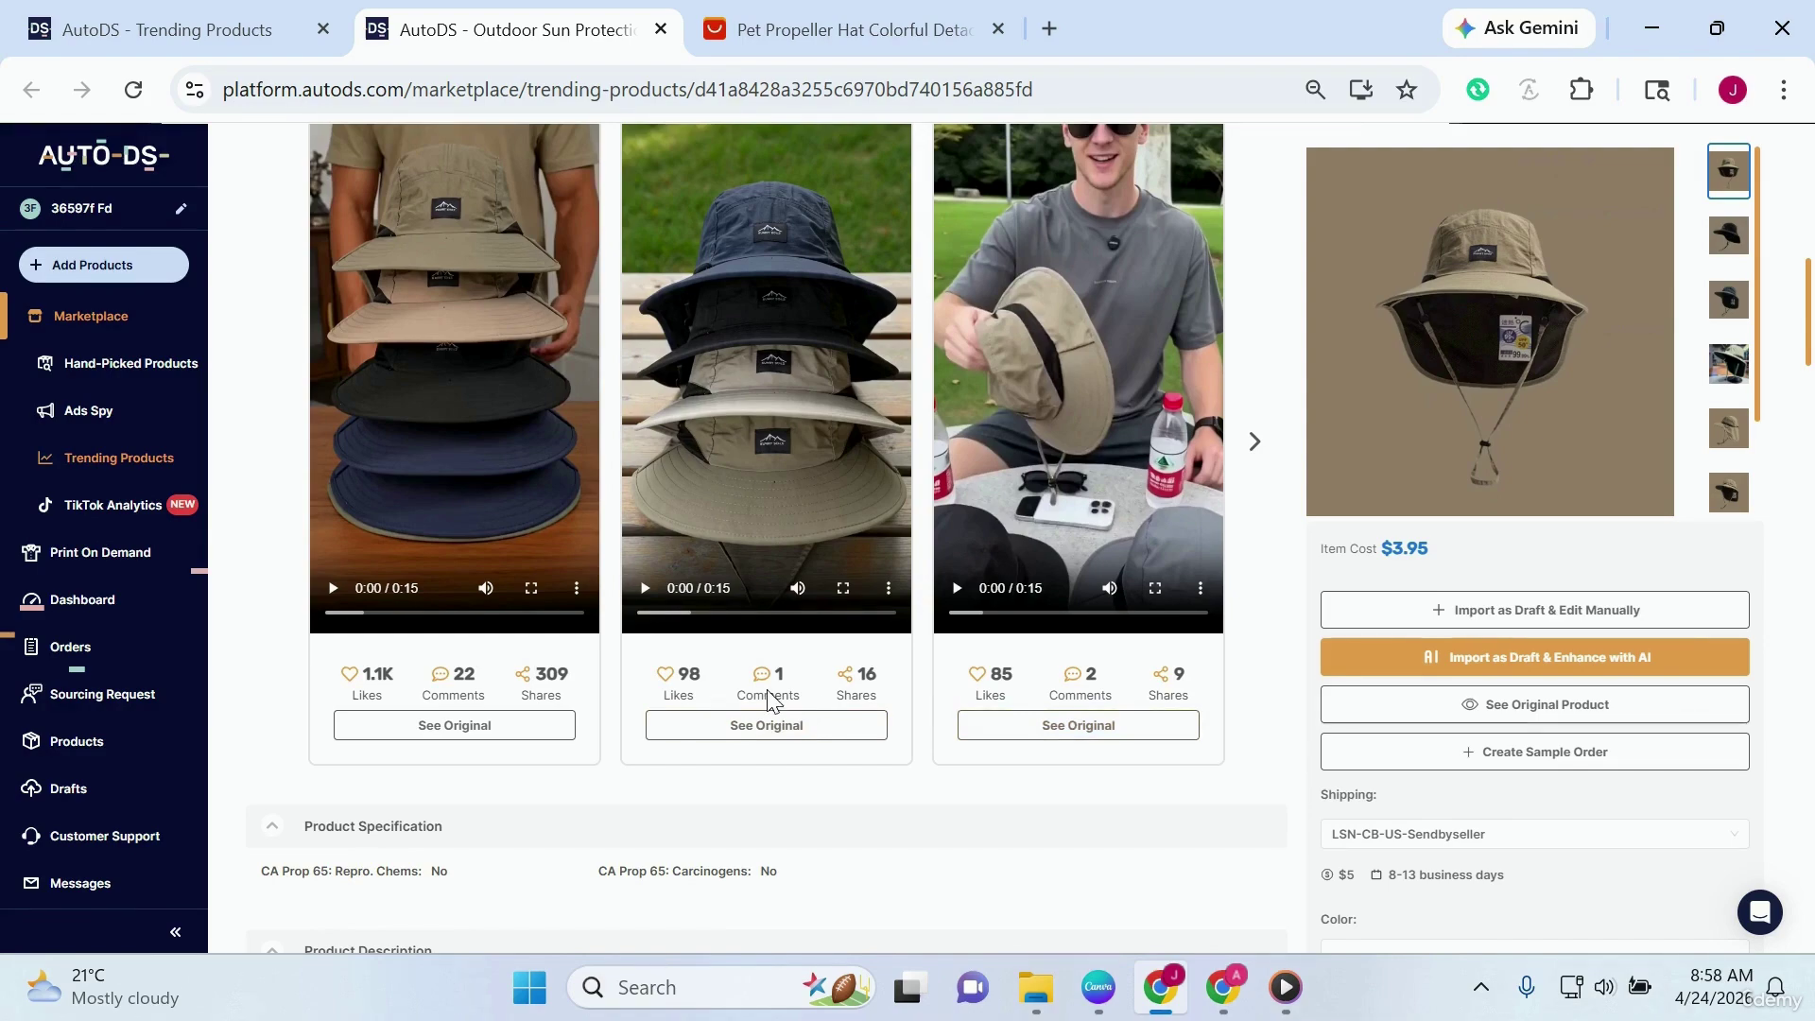
scroll(798, 747, "down", 5)
scroll(798, 746, "down", 10)
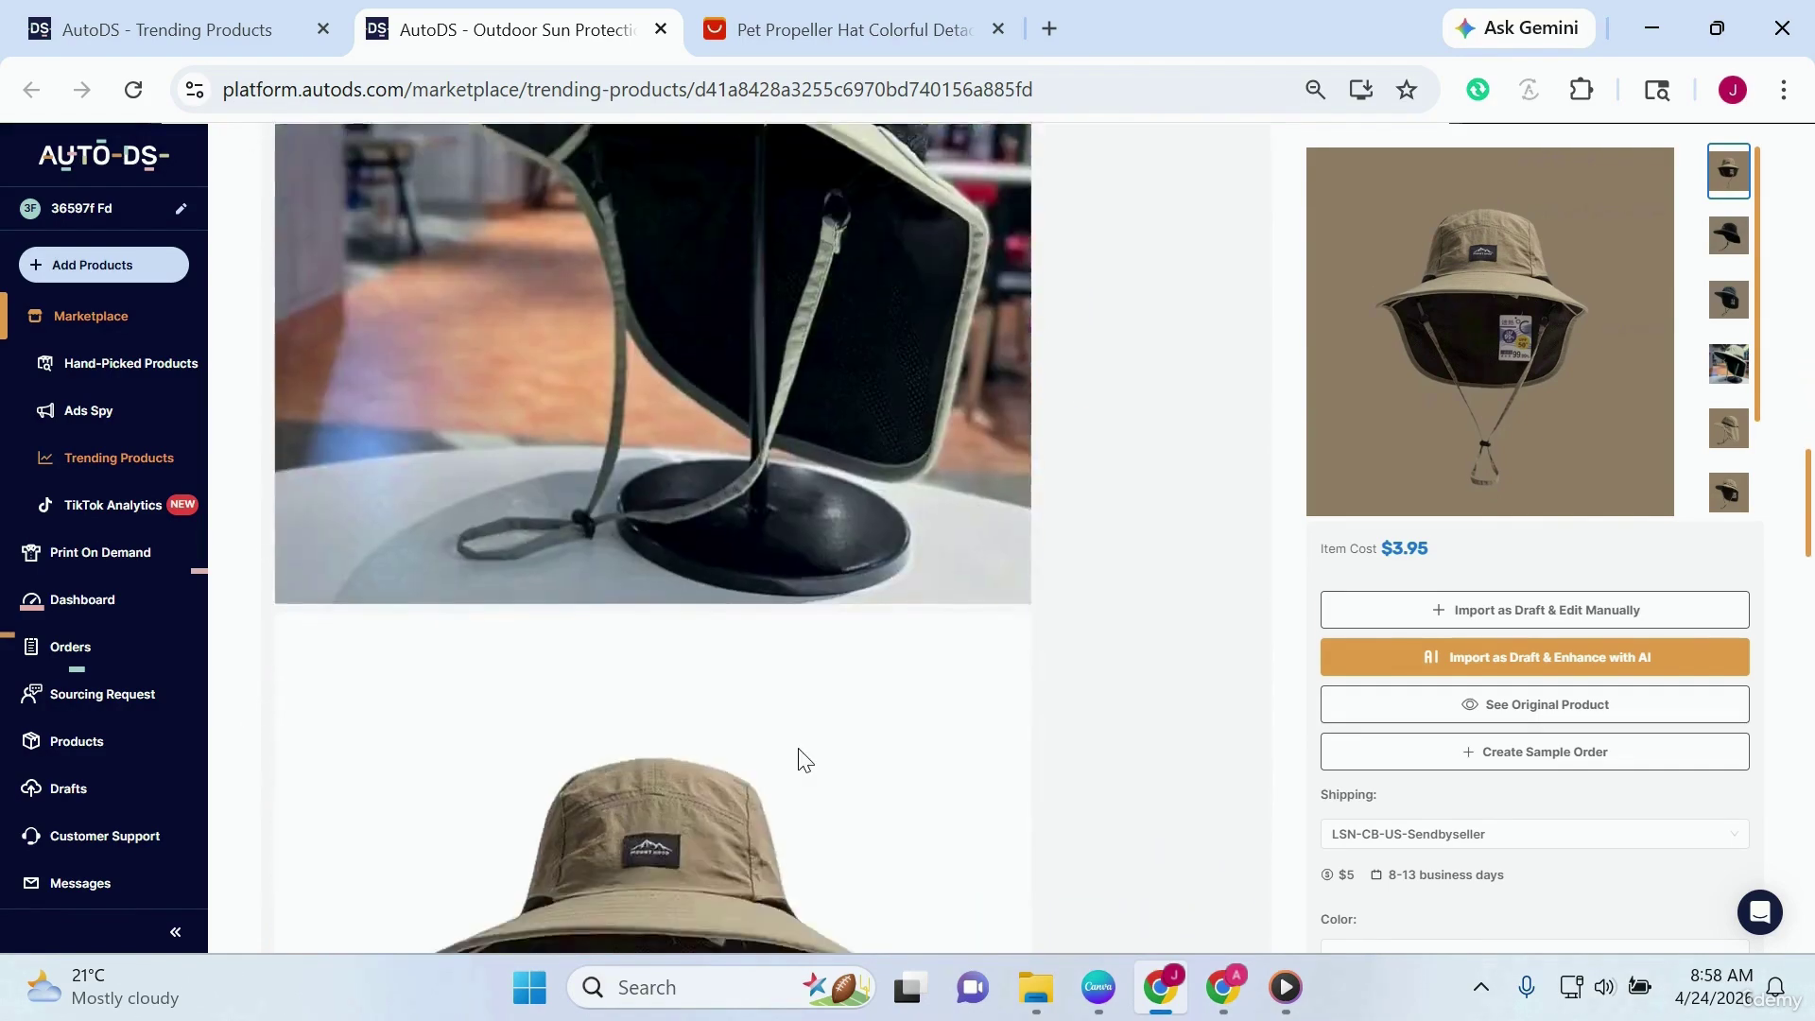
scroll(798, 747, "up", 12)
scroll(798, 747, "up", 1)
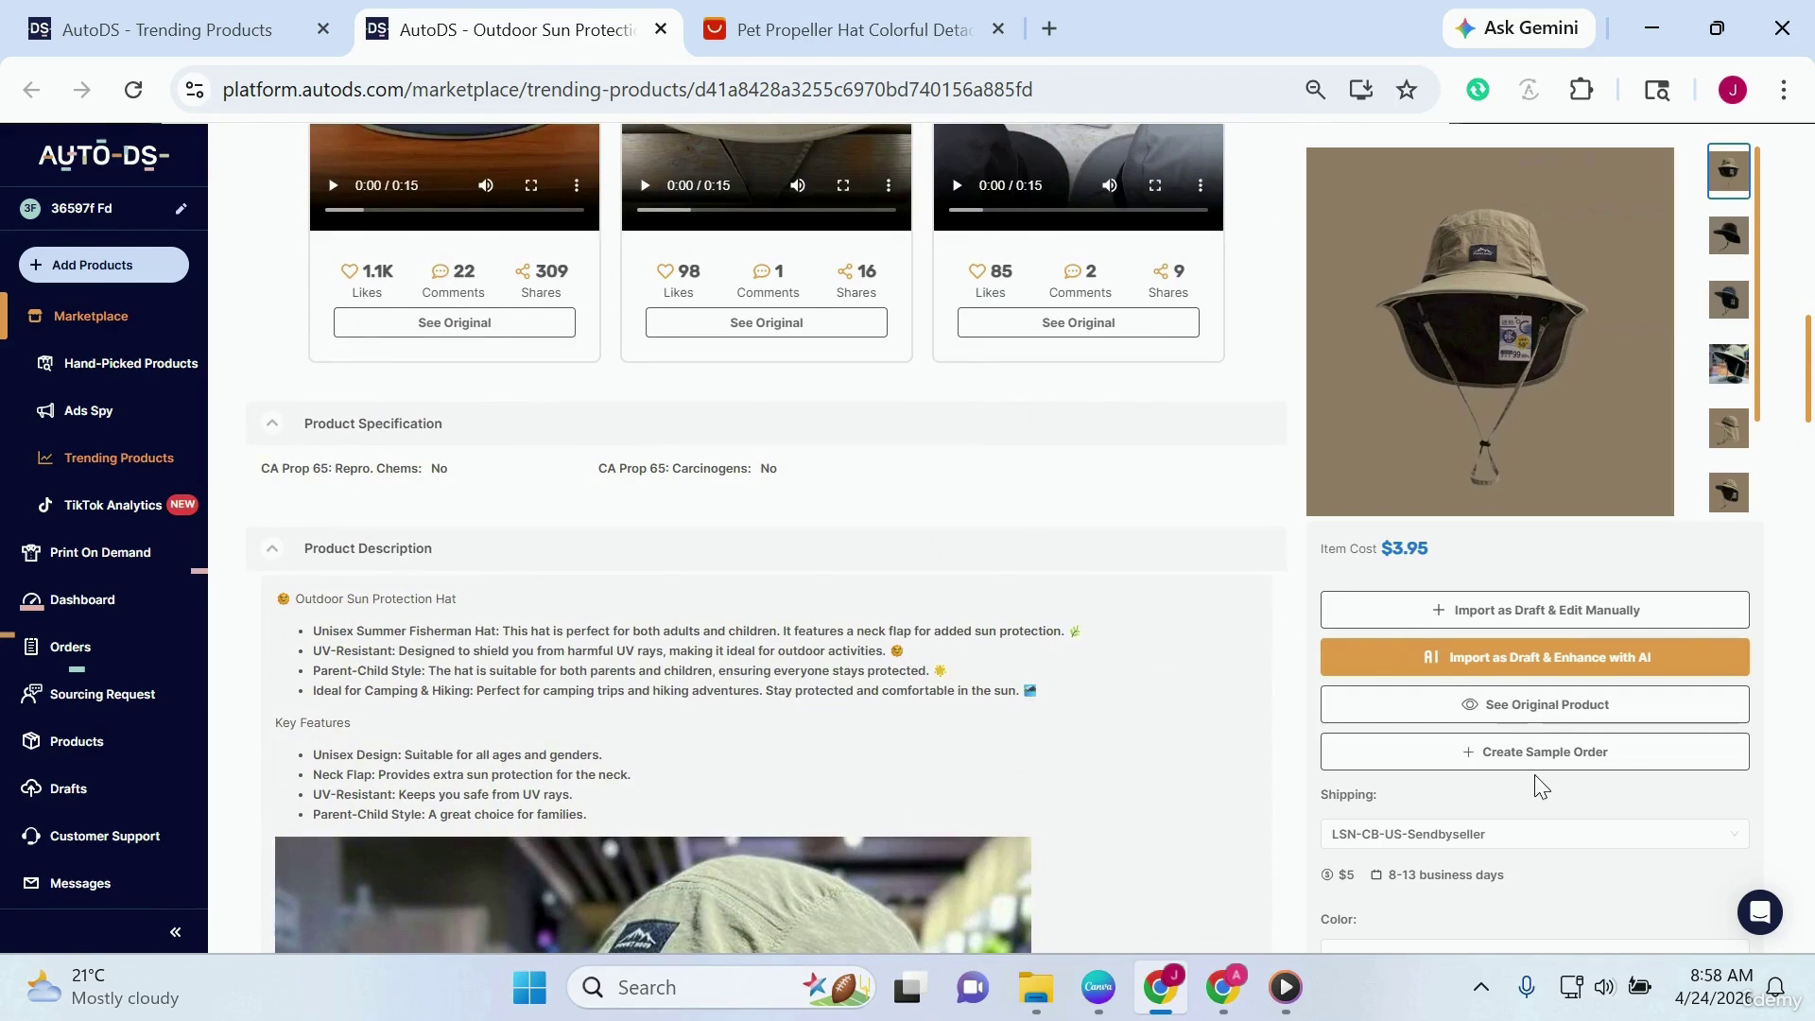
Step: Import the Outdoor Sun Protection Hat as a draft for manual editing
scroll(1533, 794, "down", 1)
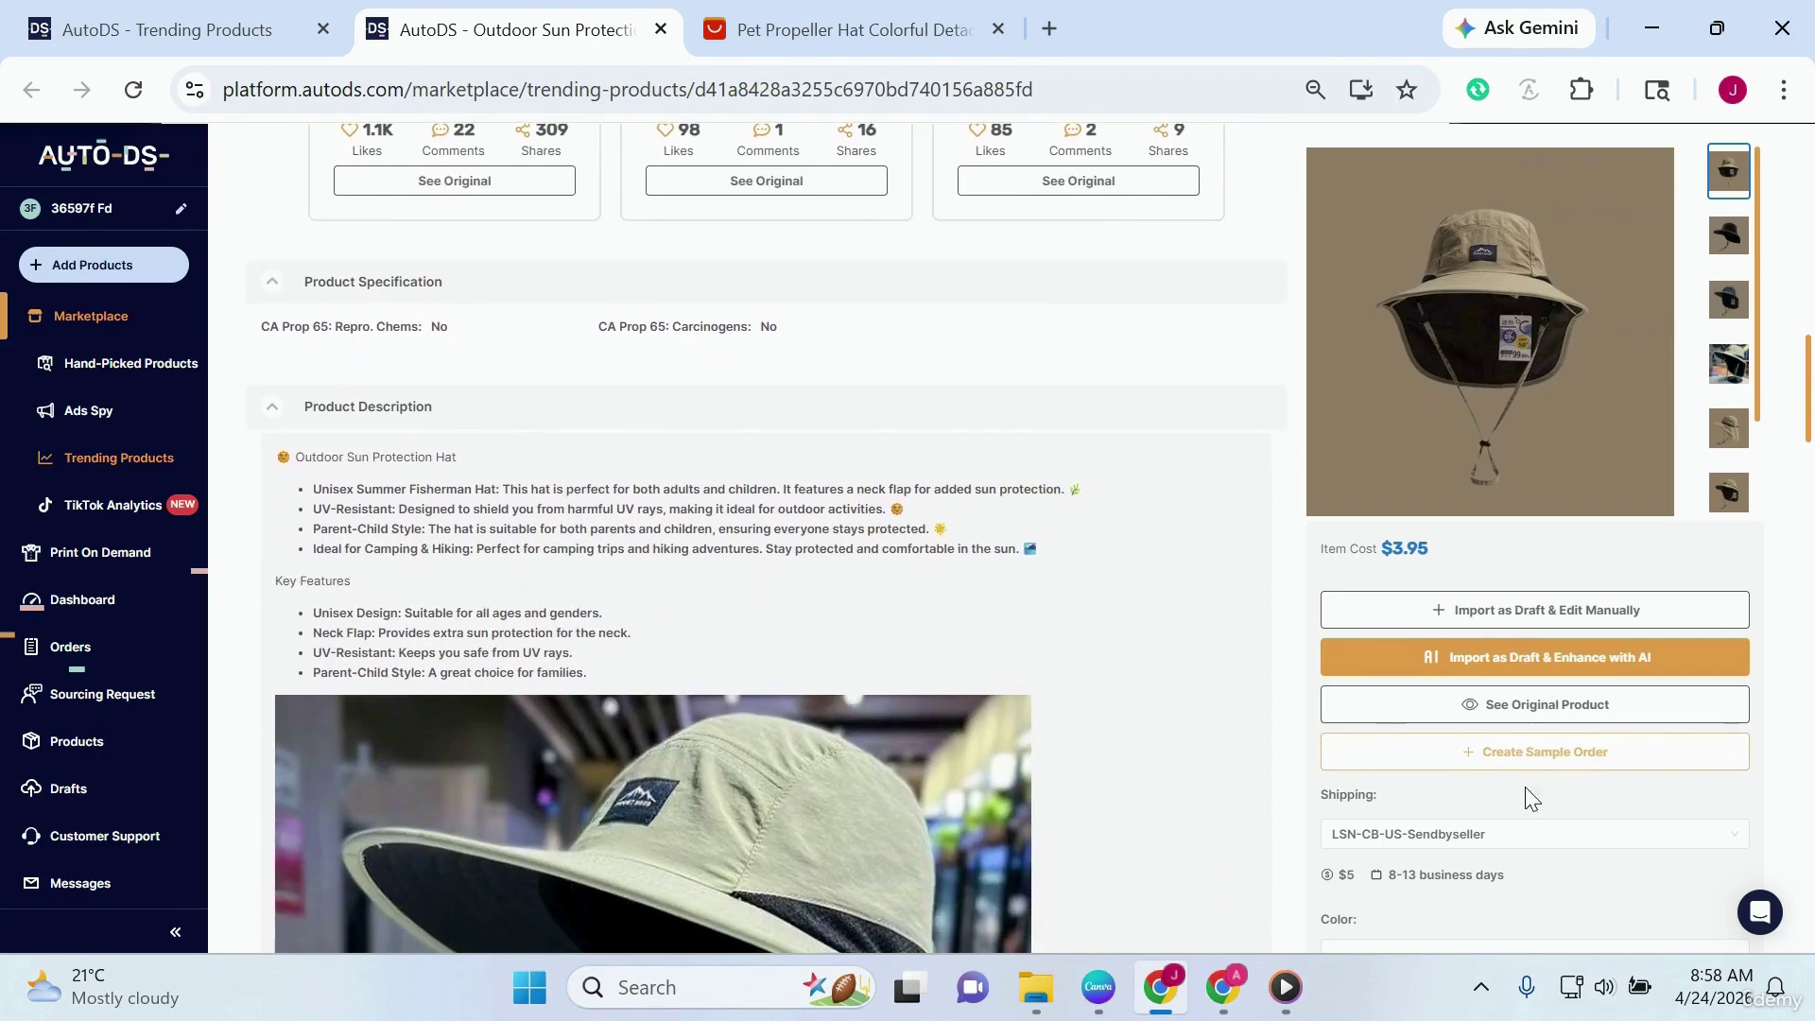
scroll(1785, 567, "down", 1)
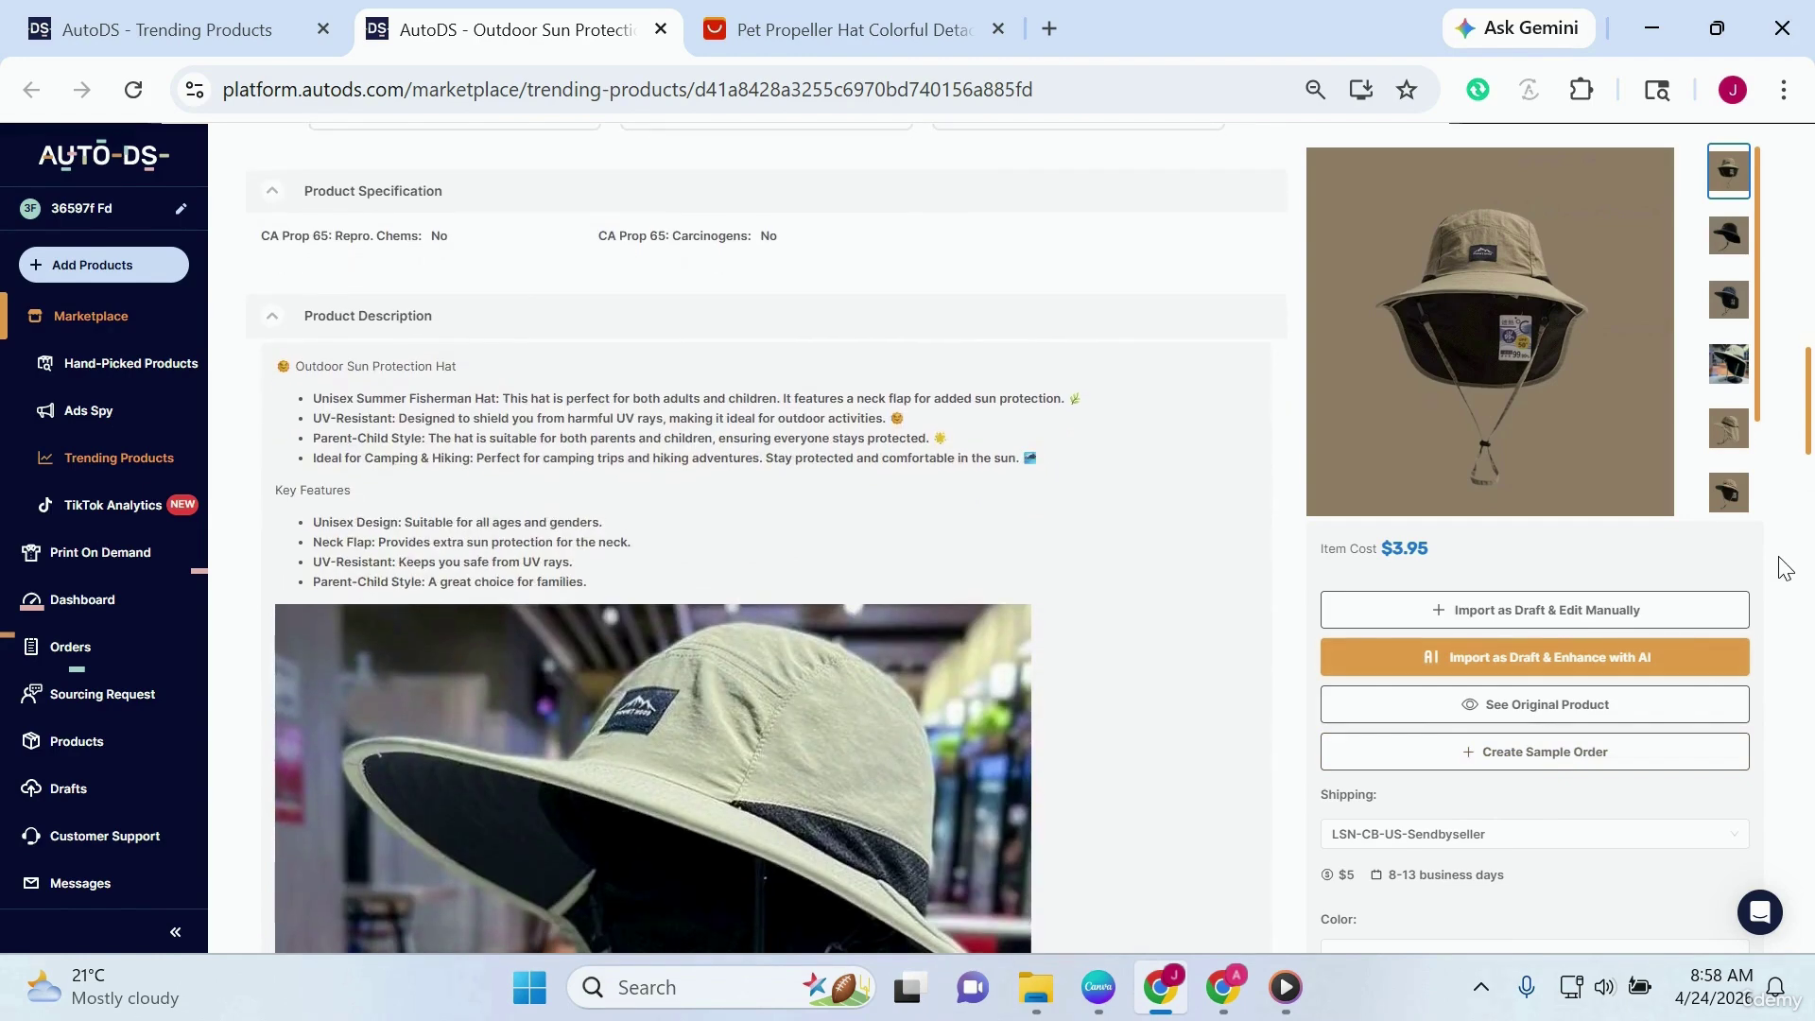
scroll(1600, 626, "down", 1)
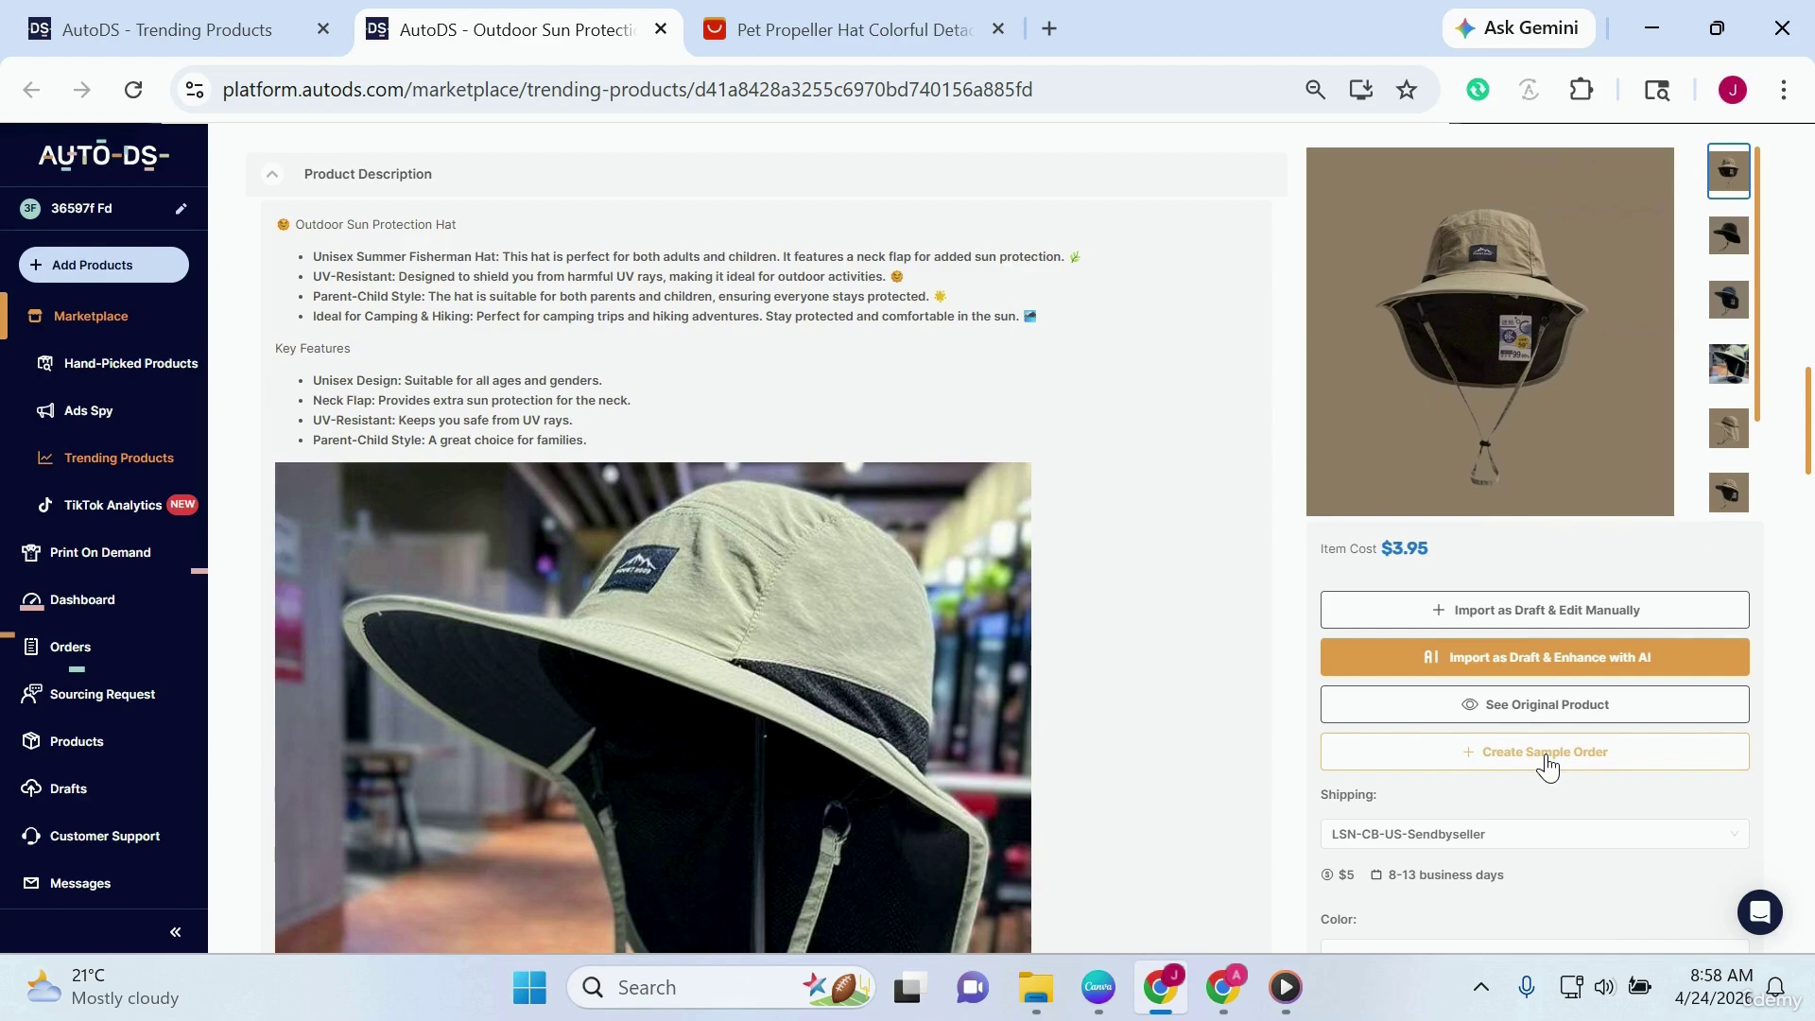
scroll(1683, 514, "down", 1)
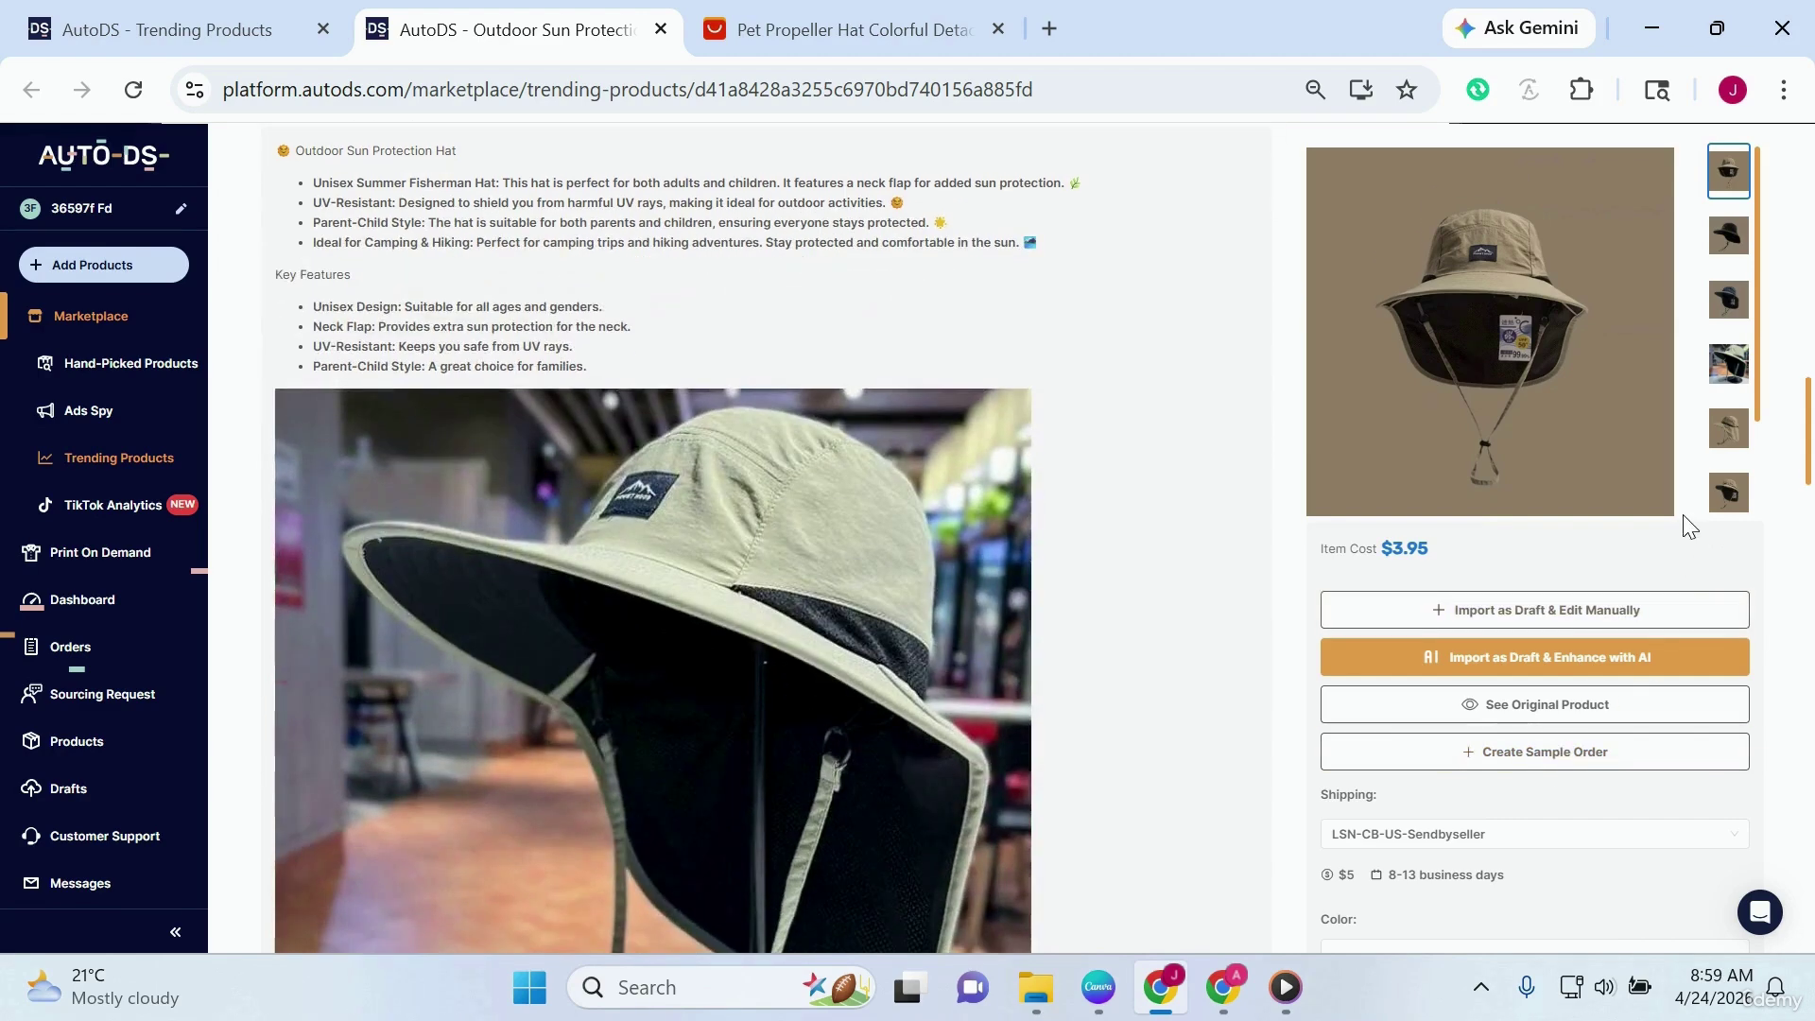
left_click(1389, 617)
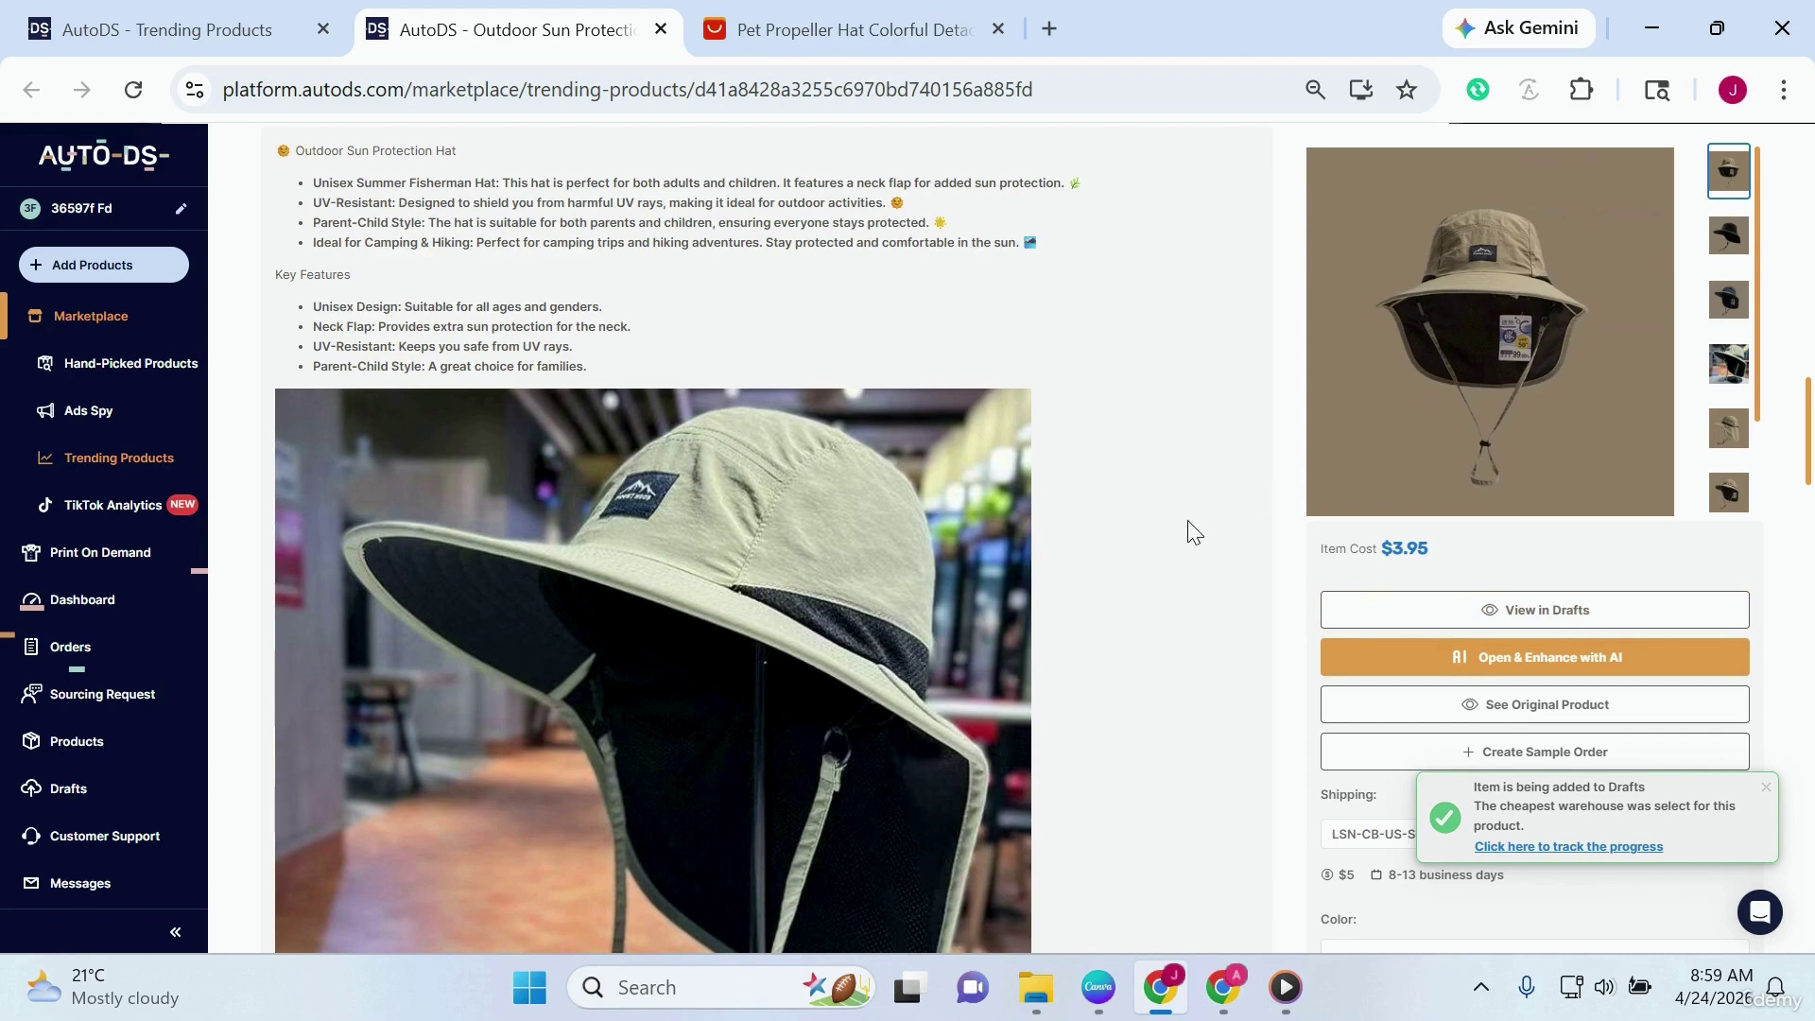
Step: Open the Marketplace and look through the suppliers available for filtering products
left_click(118, 318)
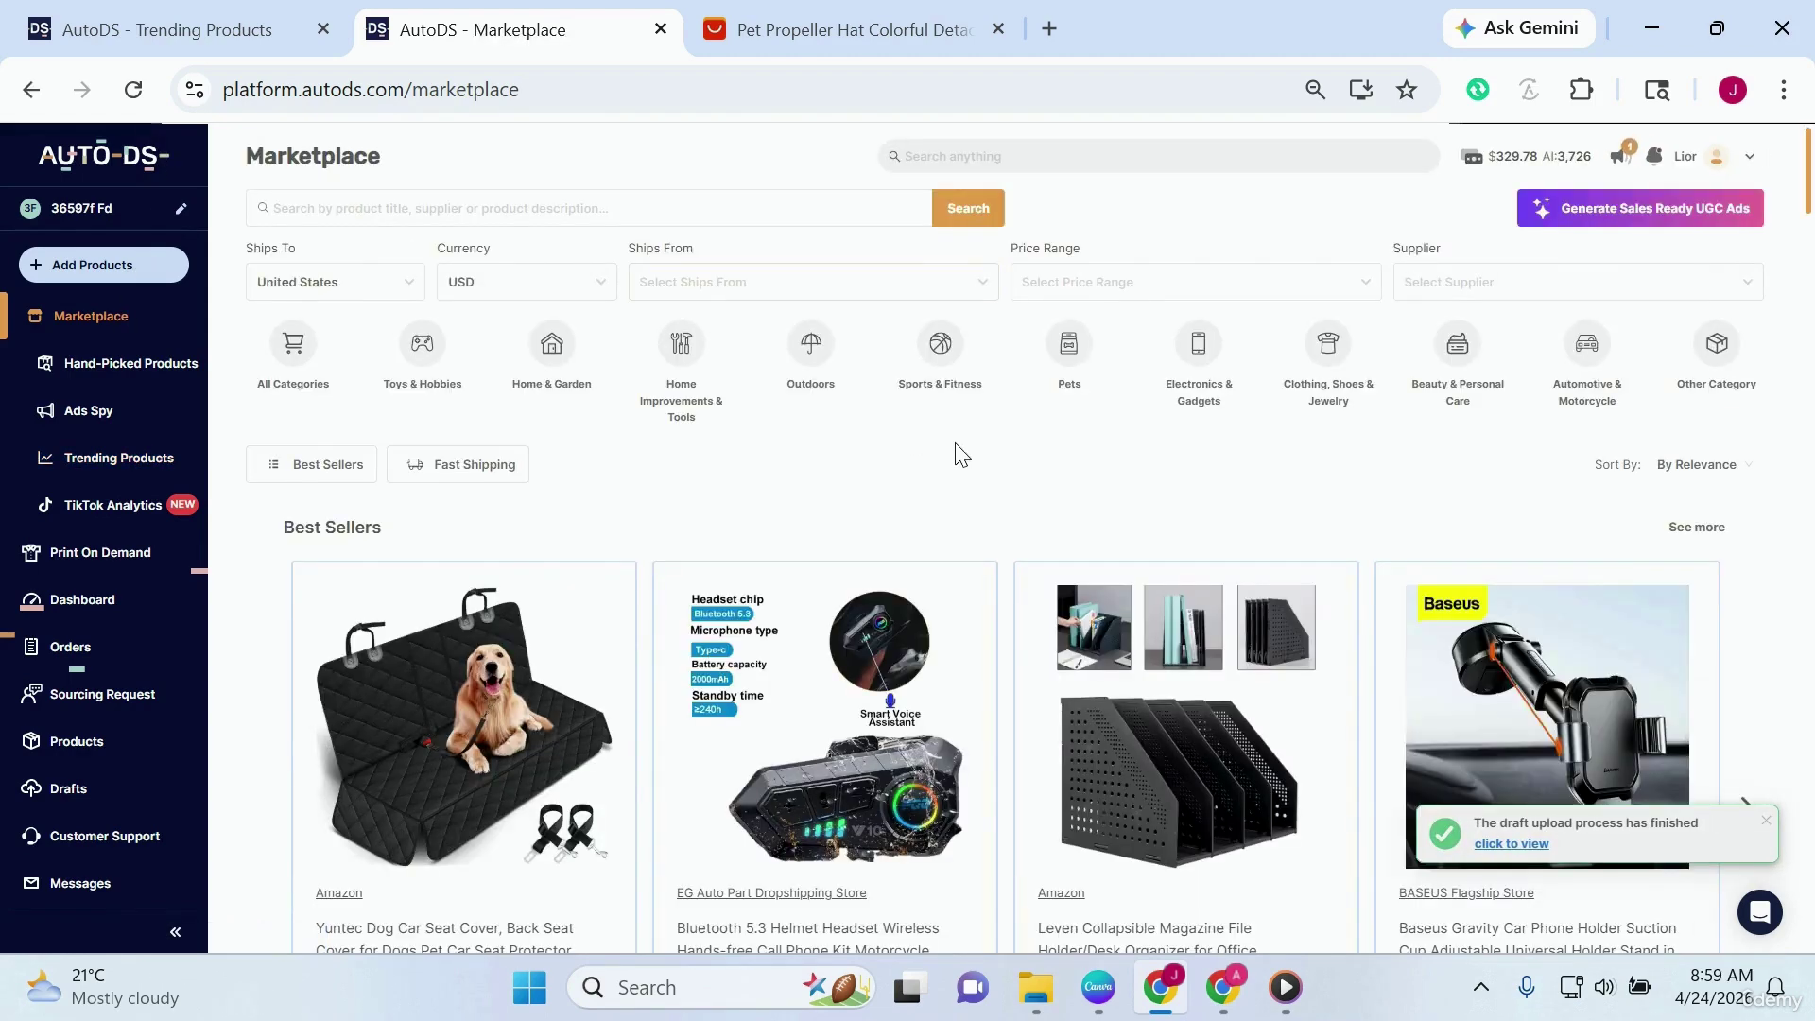
scroll(959, 454, "down", 1)
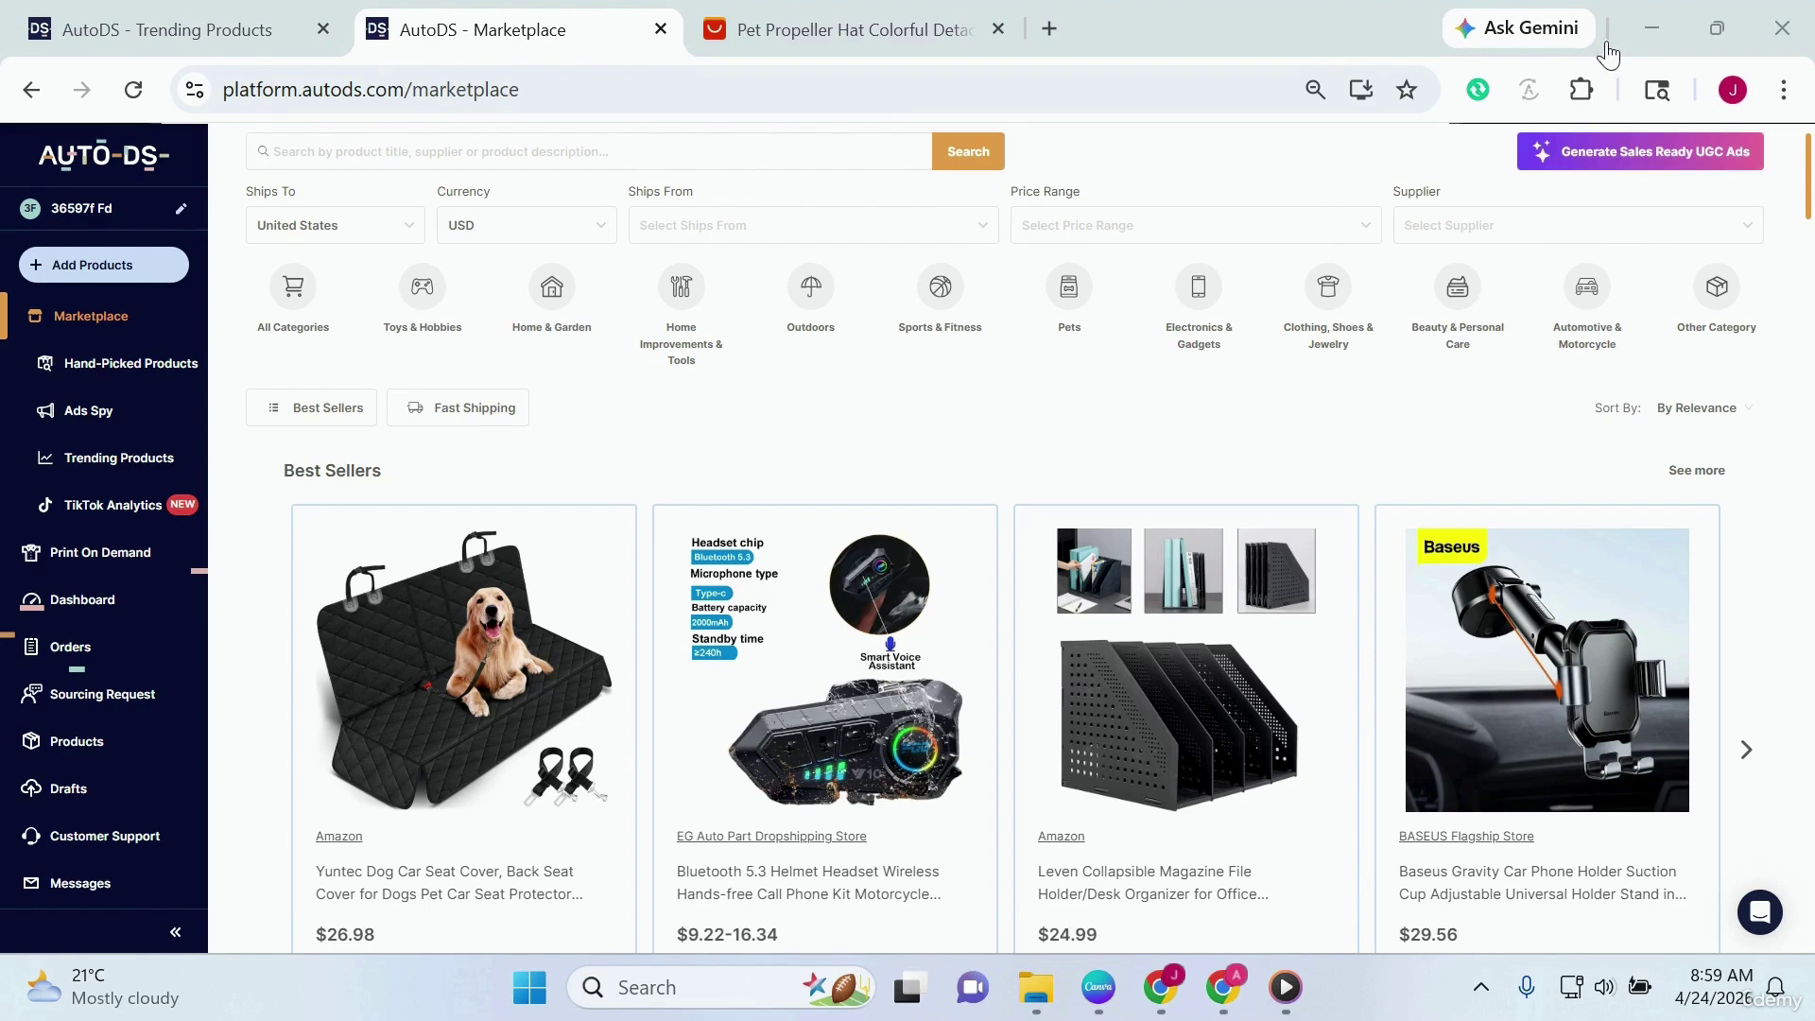
left_click(1495, 229)
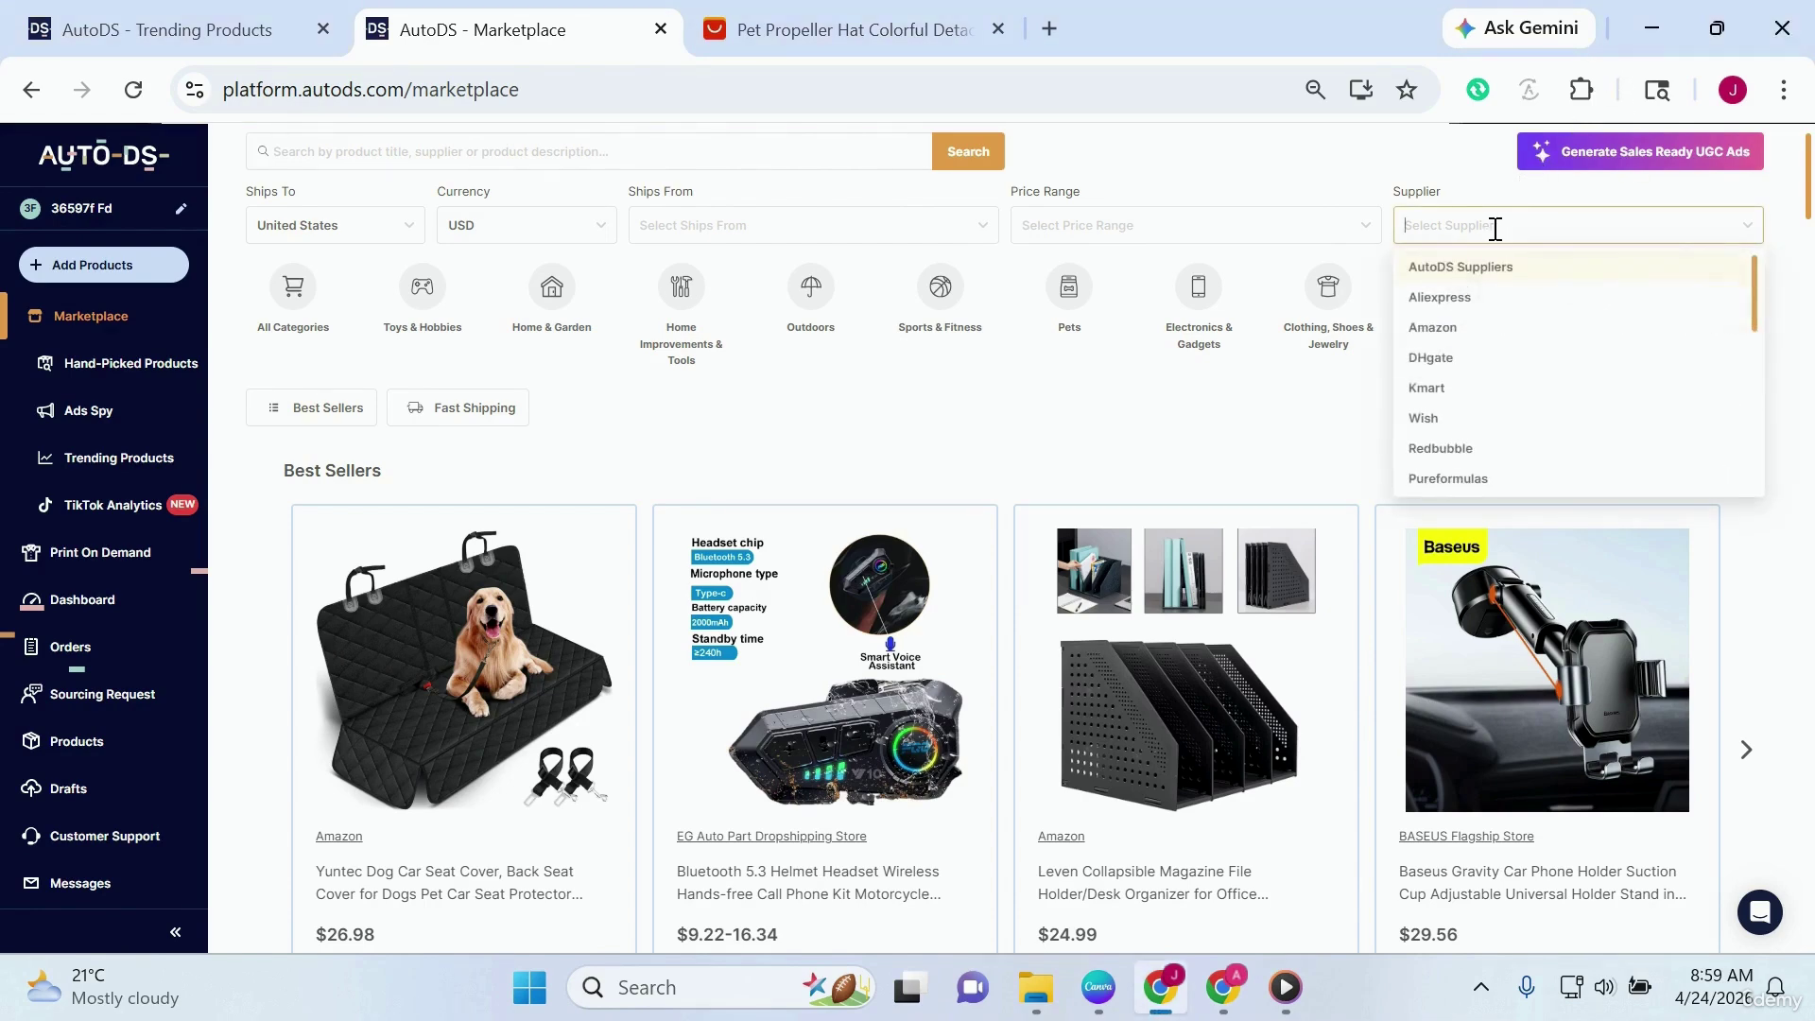
scroll(1501, 423, "down", 5)
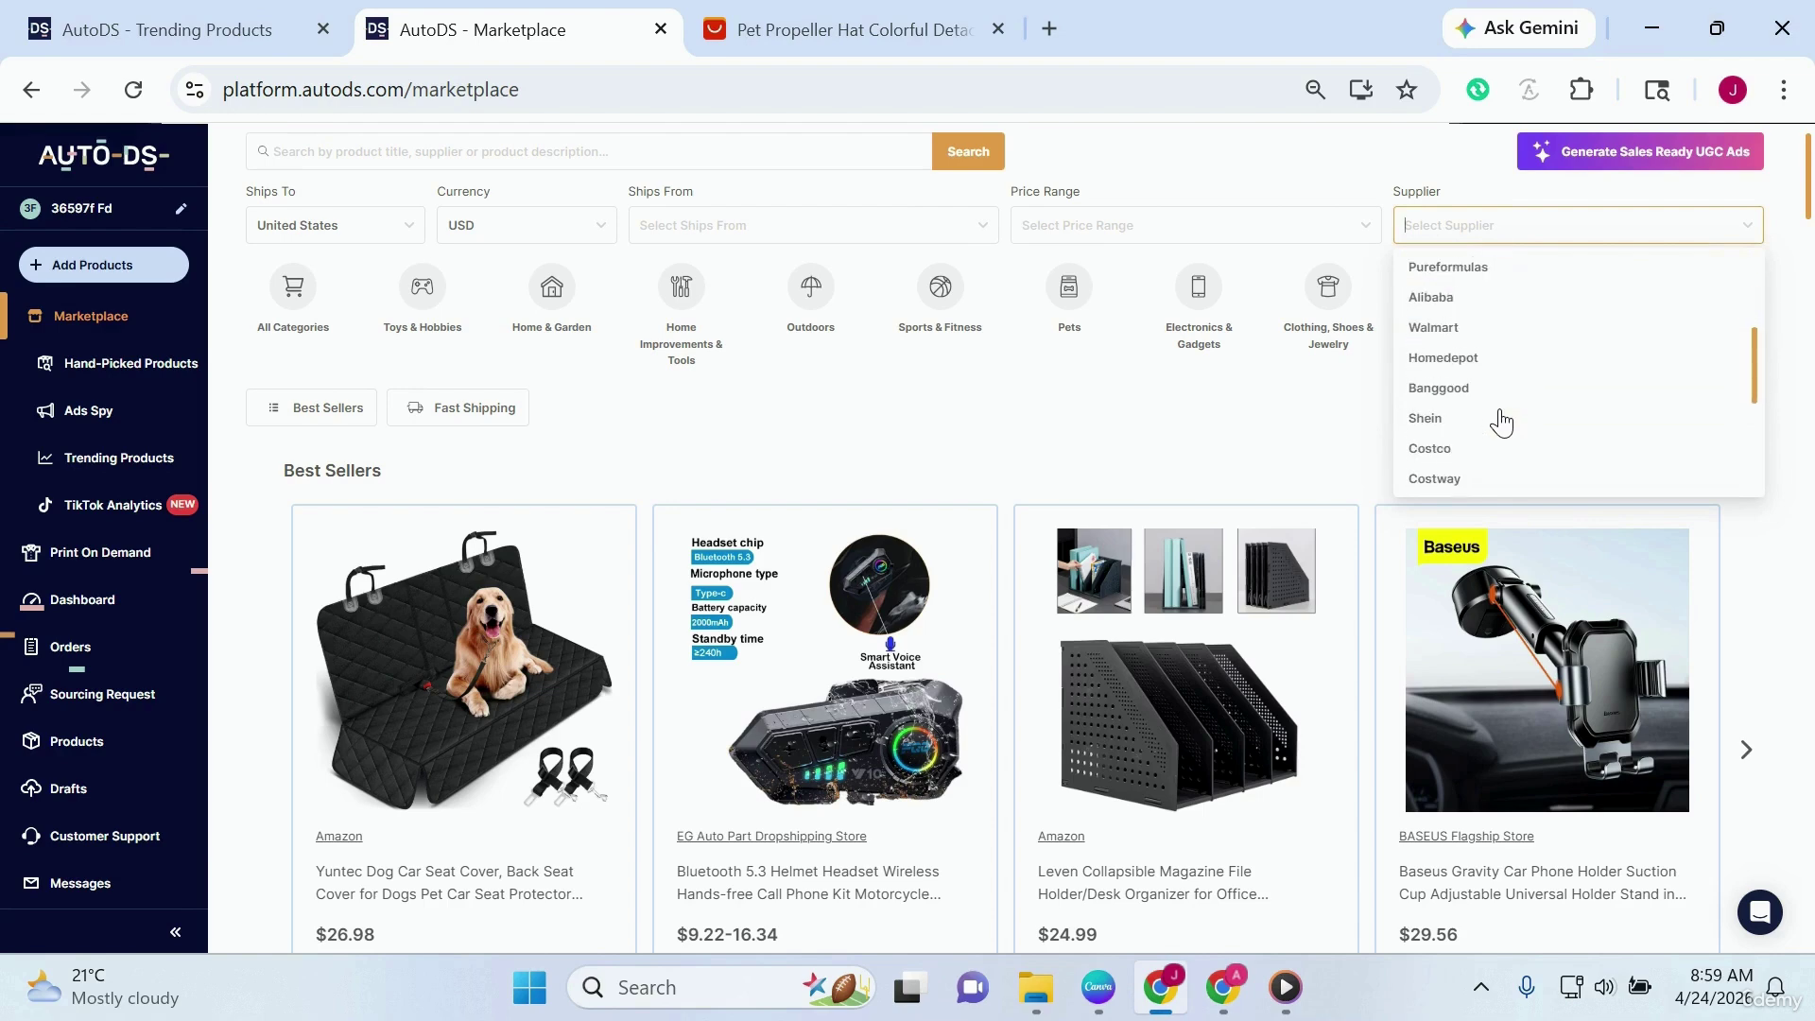
scroll(1501, 423, "down", 2)
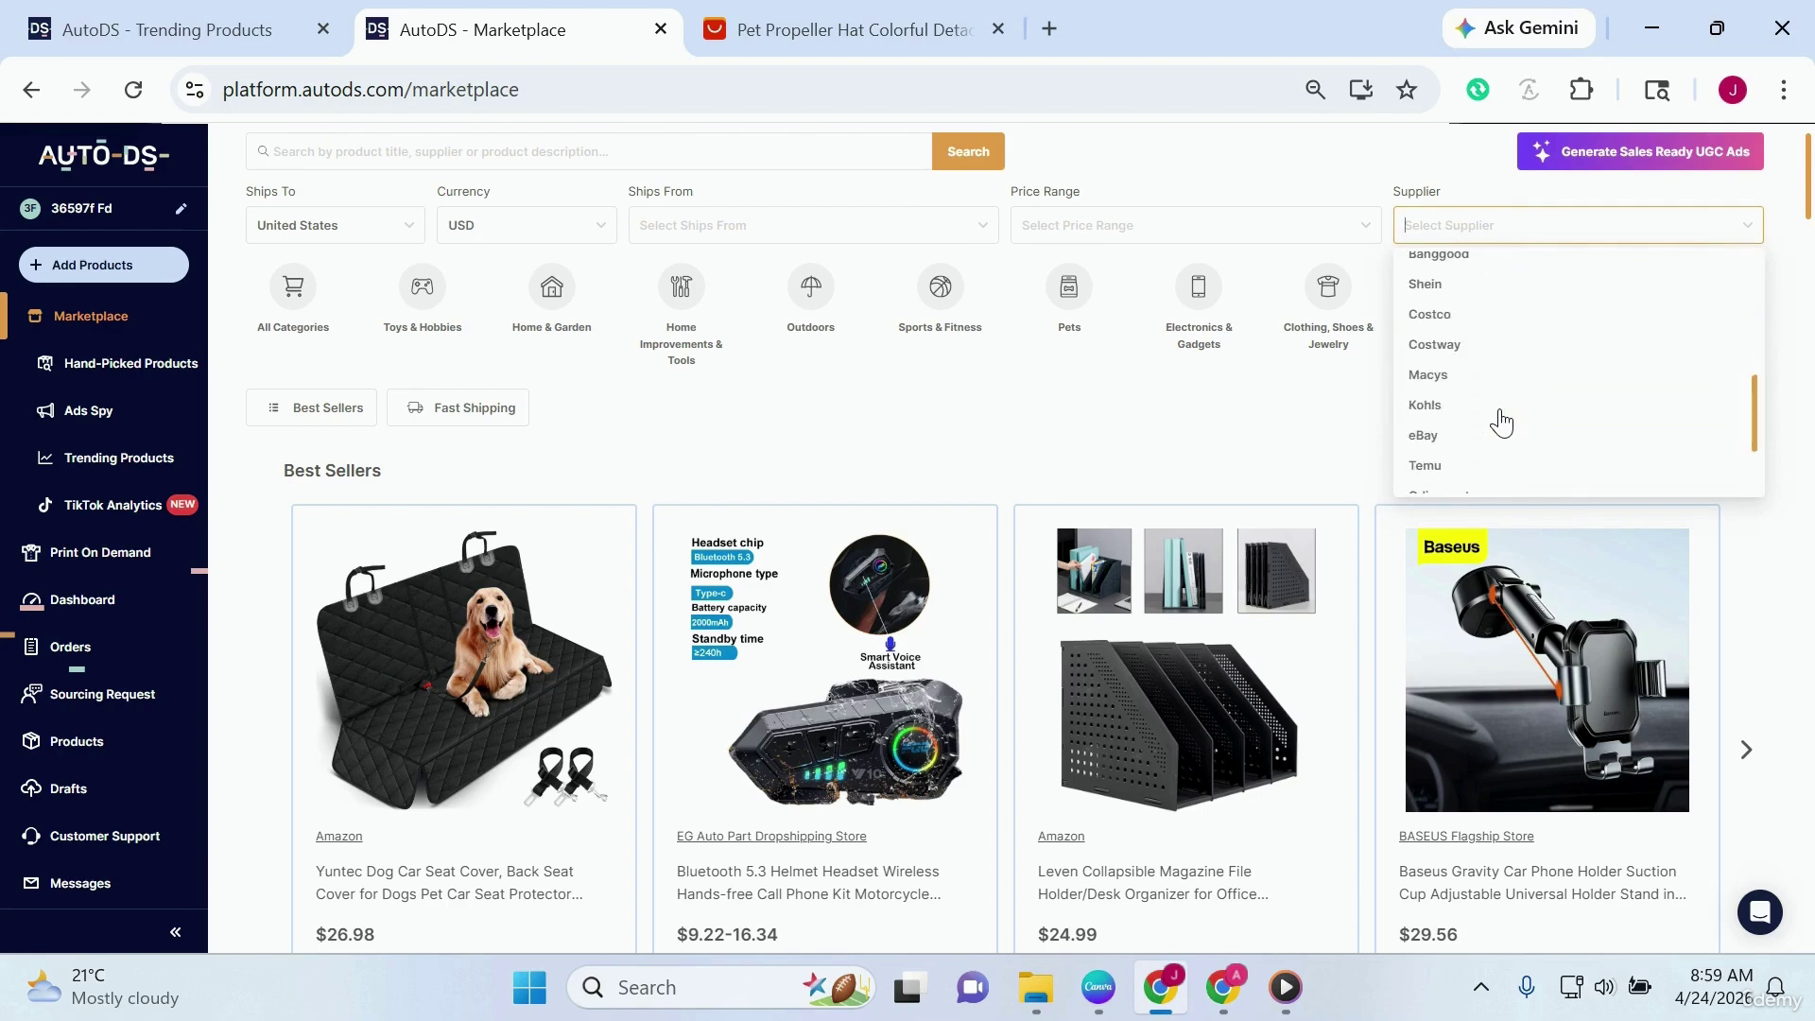
scroll(1502, 422, "up", 6)
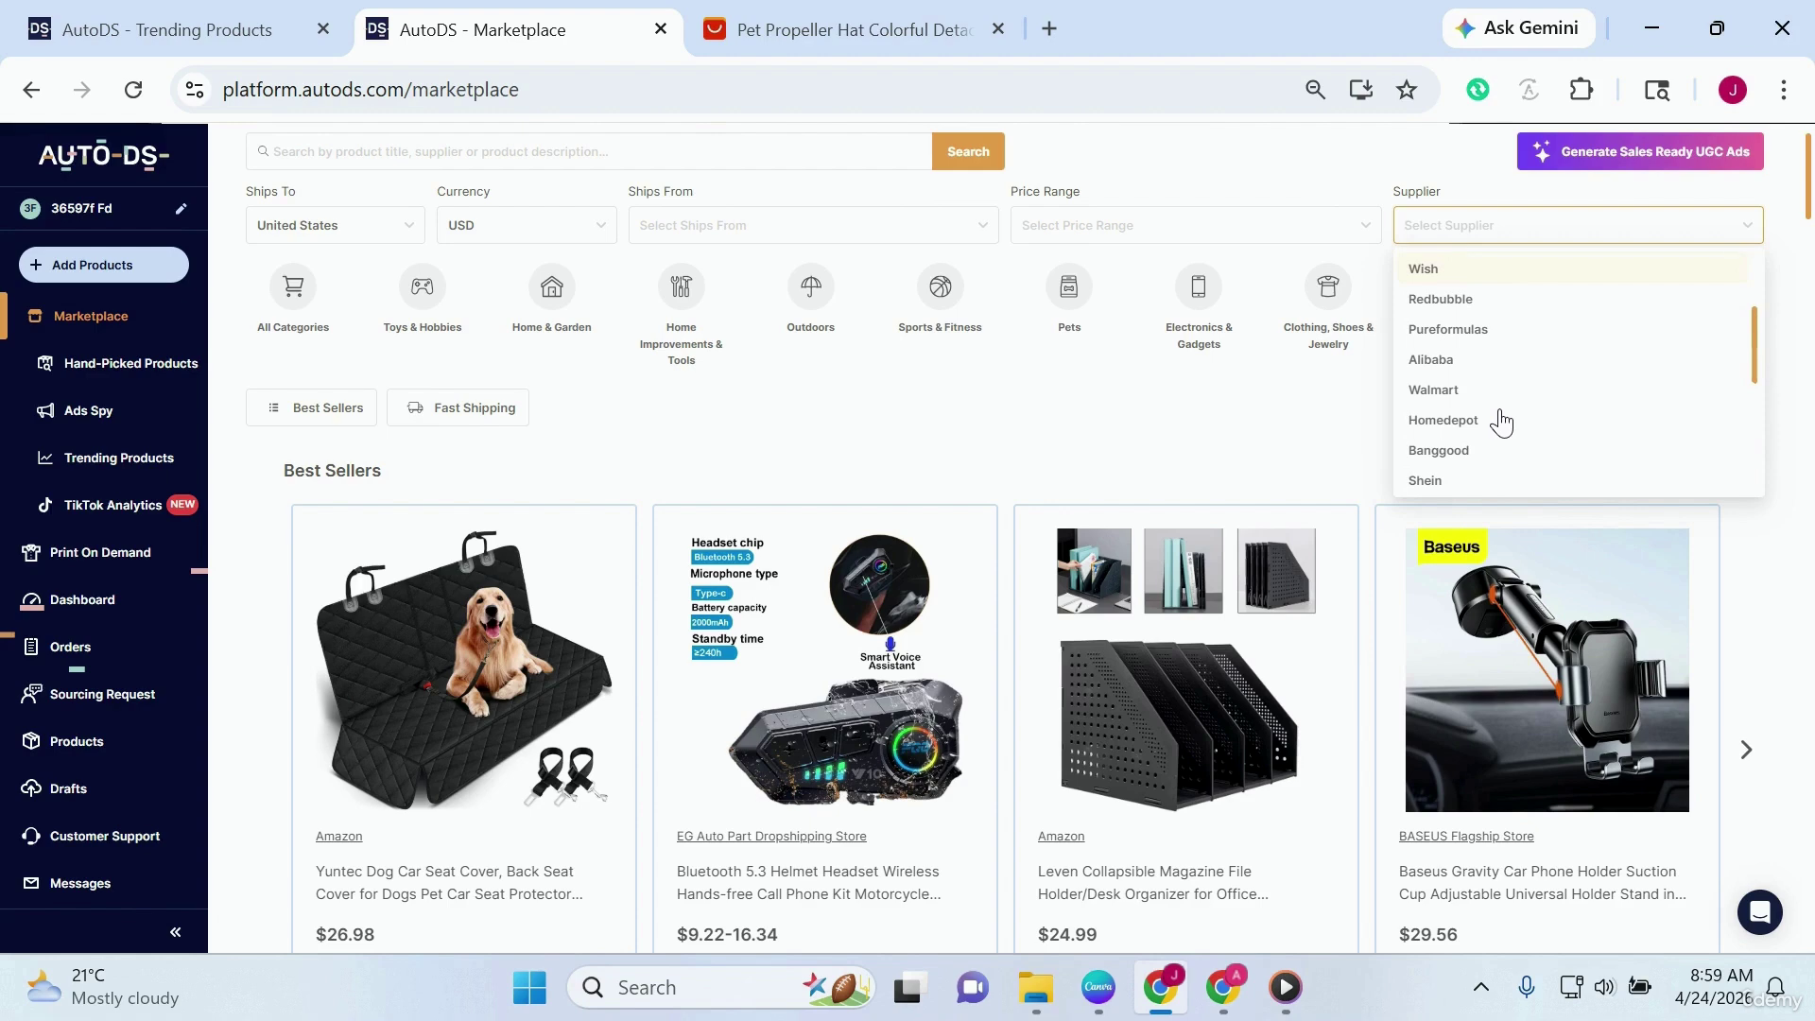
scroll(1501, 423, "up", 3)
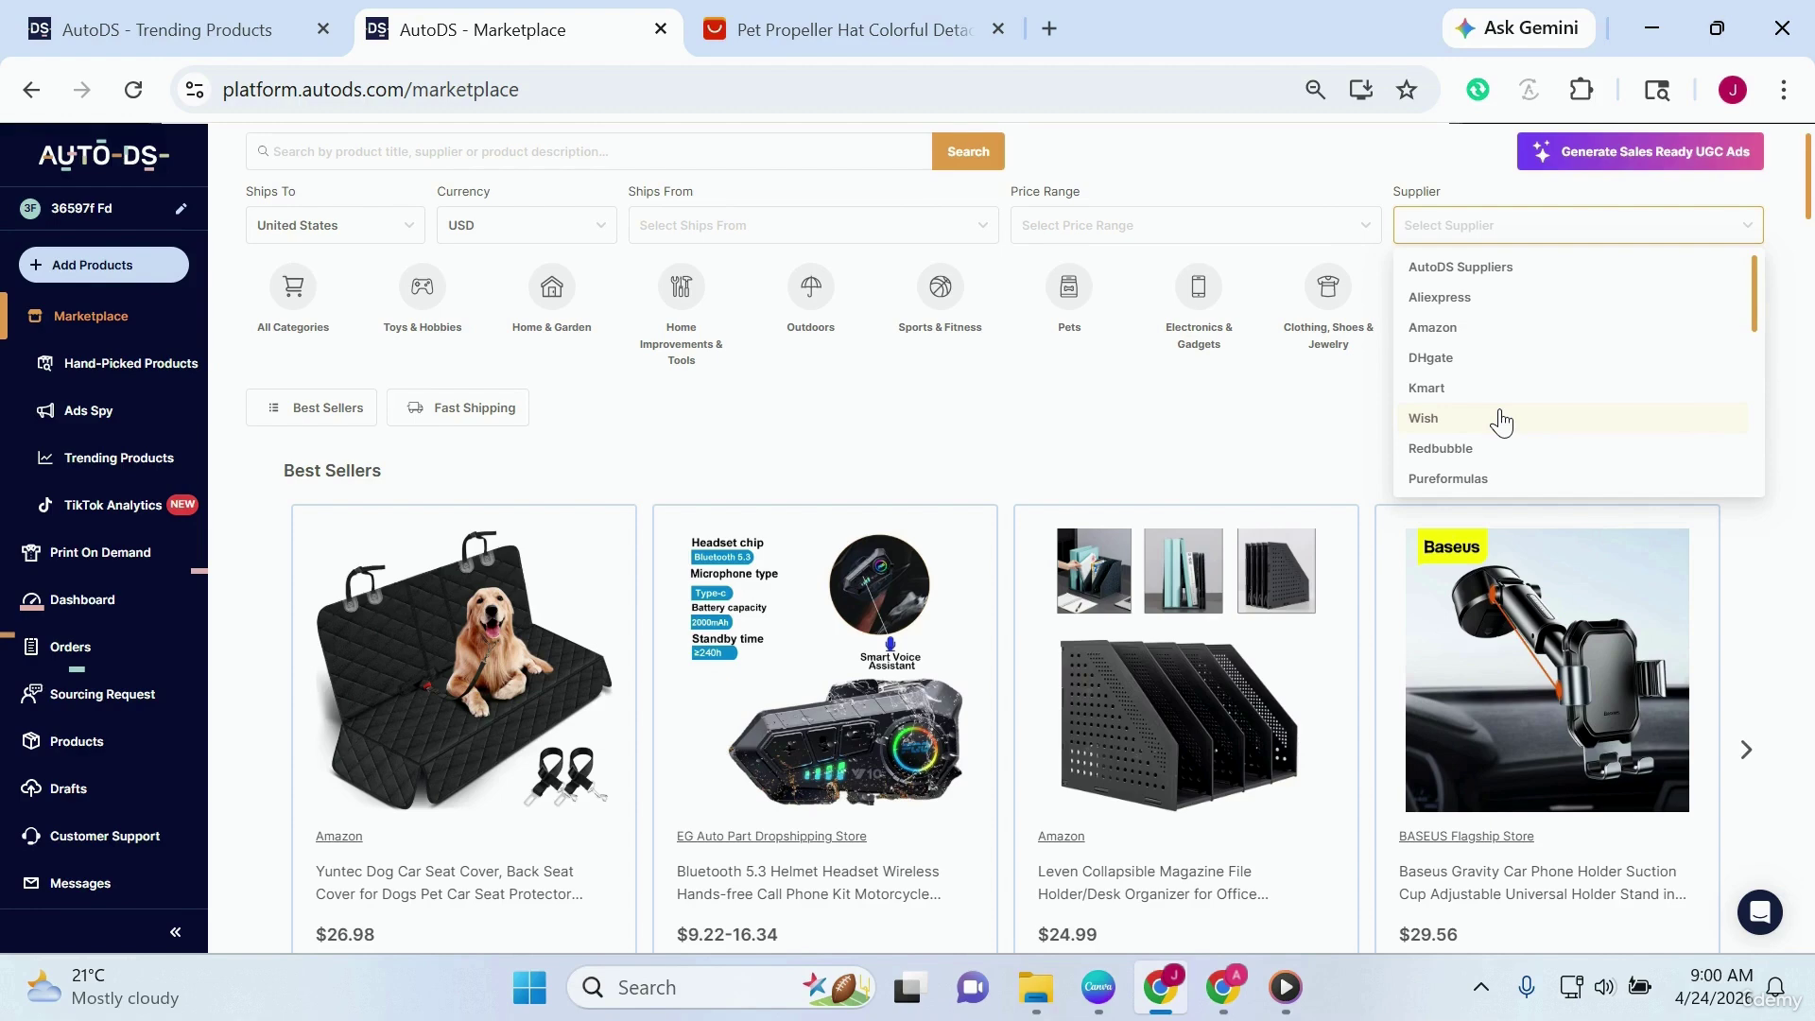
Step: Filter the Marketplace by the Amazon supplier and browse the listed products, prices and shipping times
left_click(1433, 328)
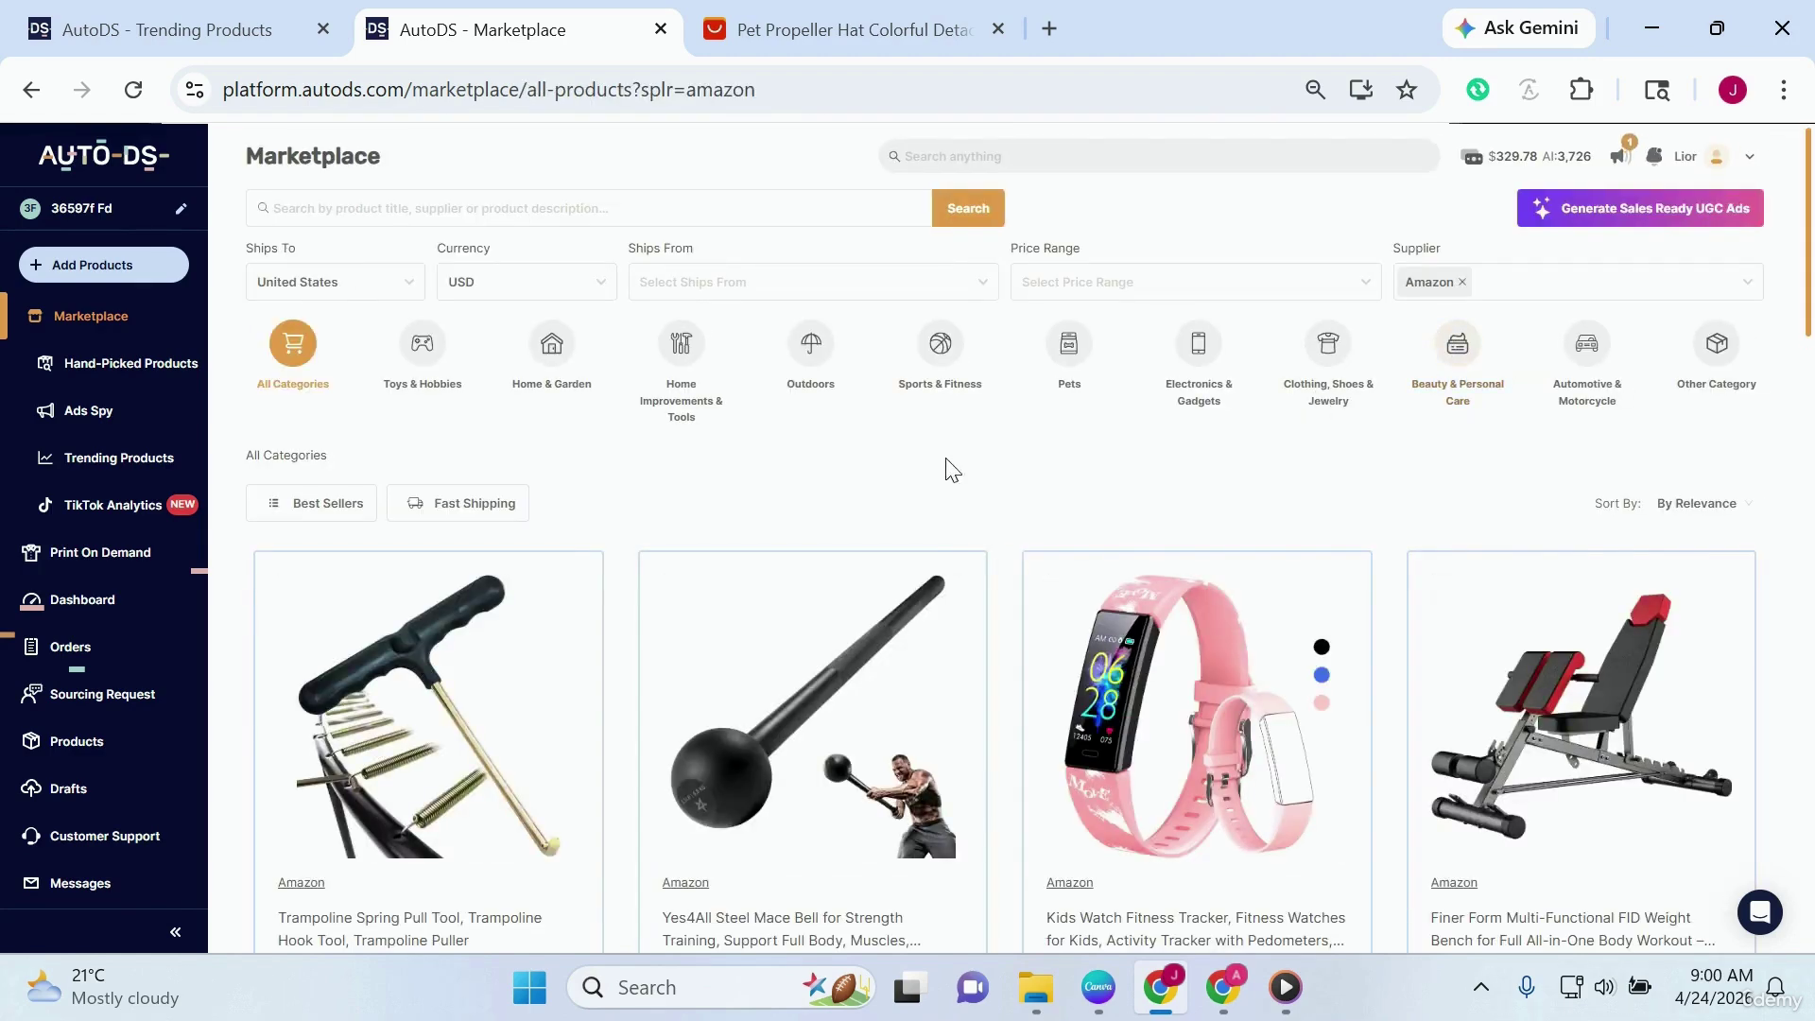
scroll(949, 470, "down", 6)
scroll(949, 470, "down", 5)
scroll(951, 470, "down", 3)
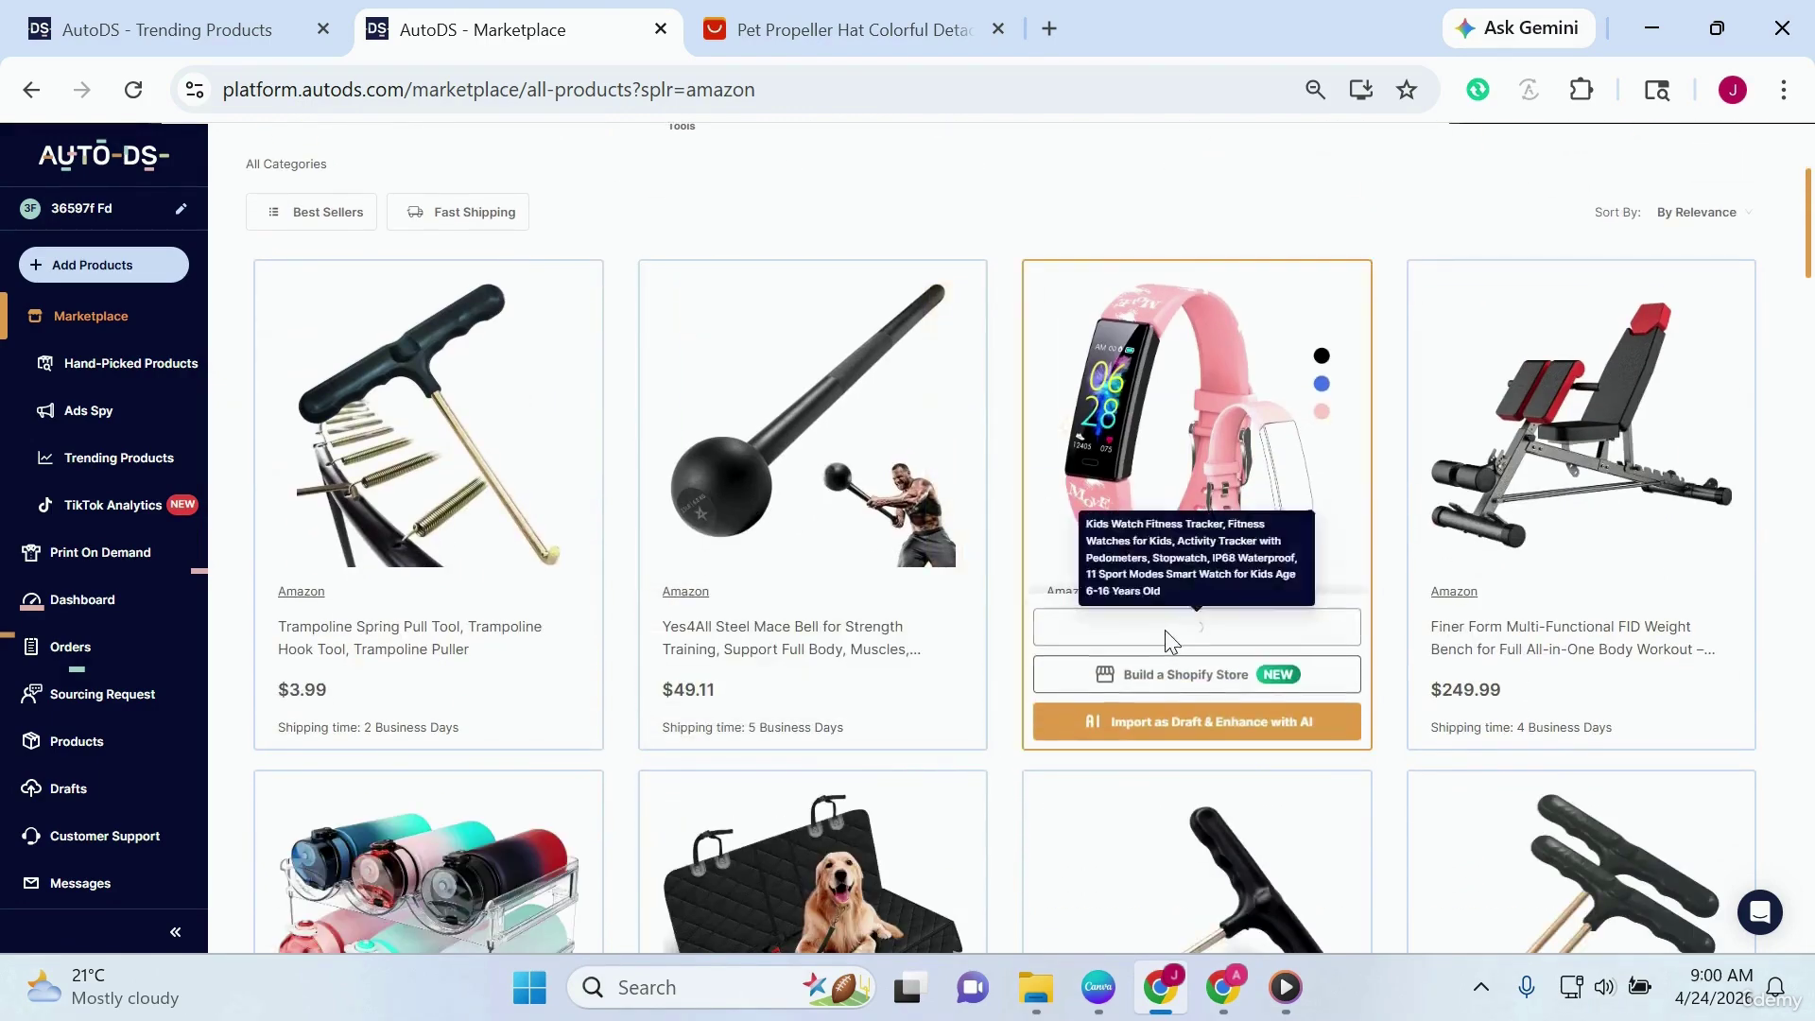
scroll(1168, 633, "down", 1)
scroll(1170, 641, "down", 2)
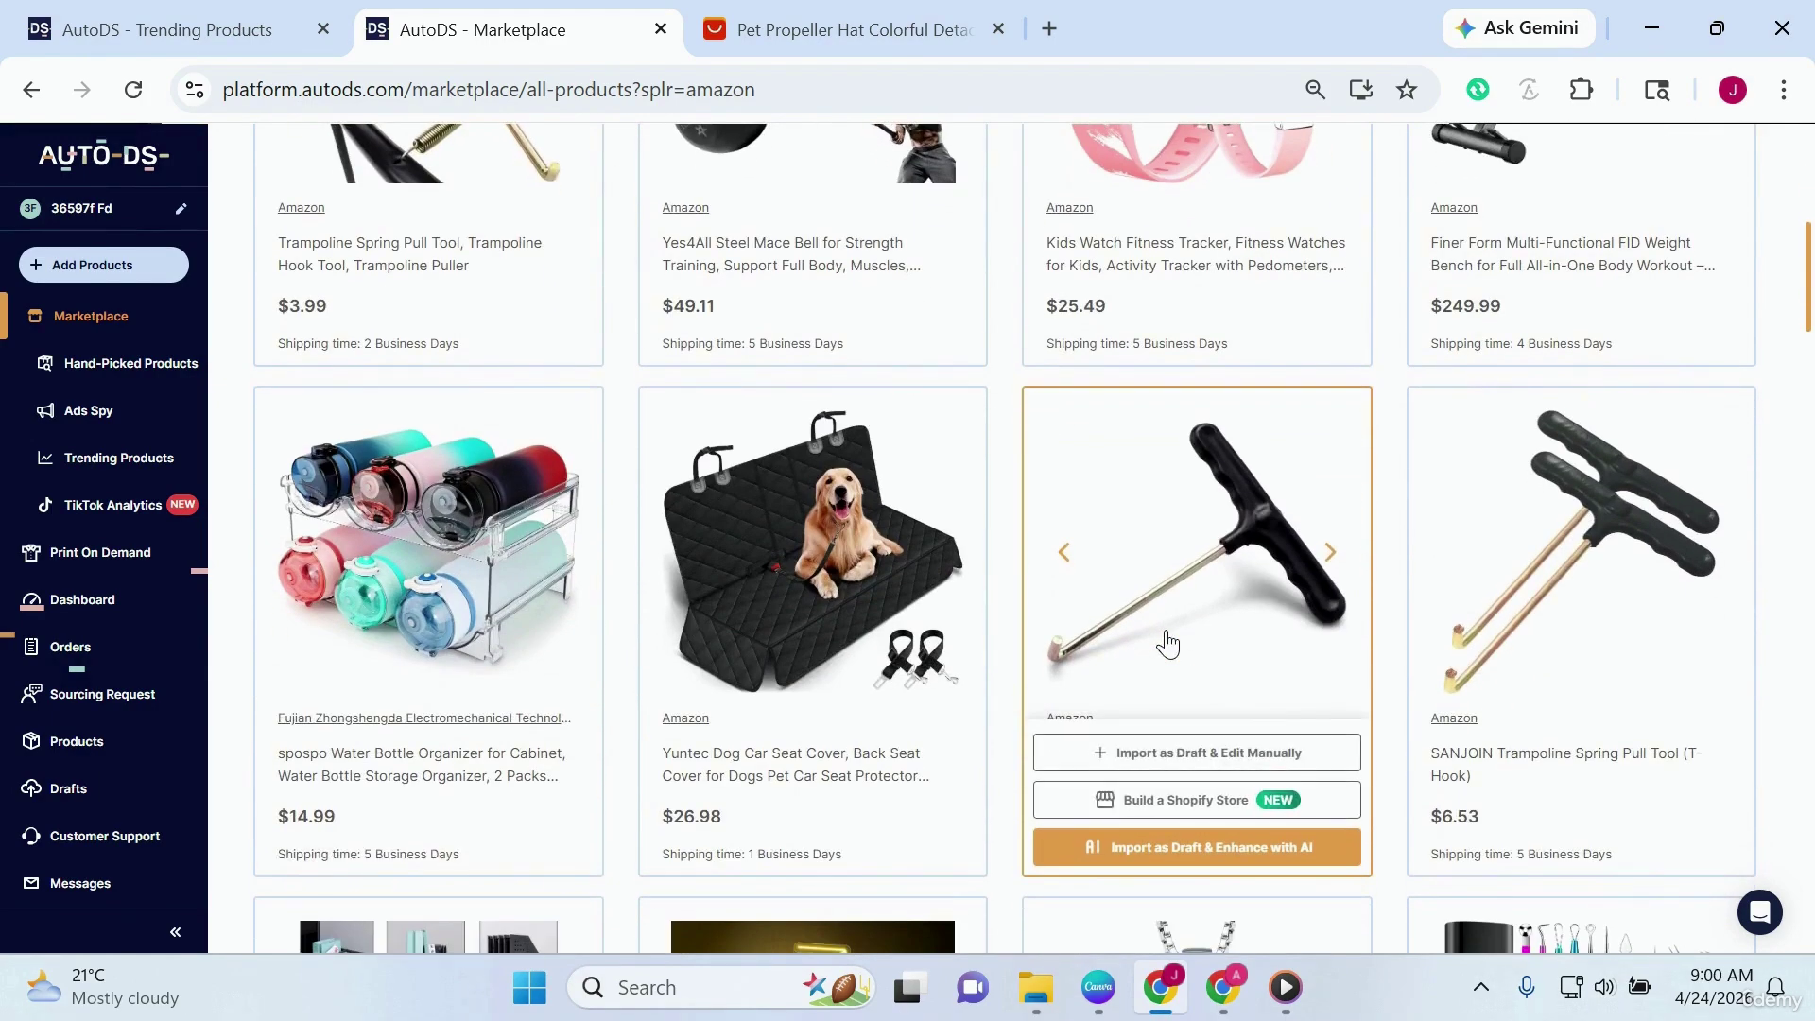
scroll(1386, 572, "up", 6)
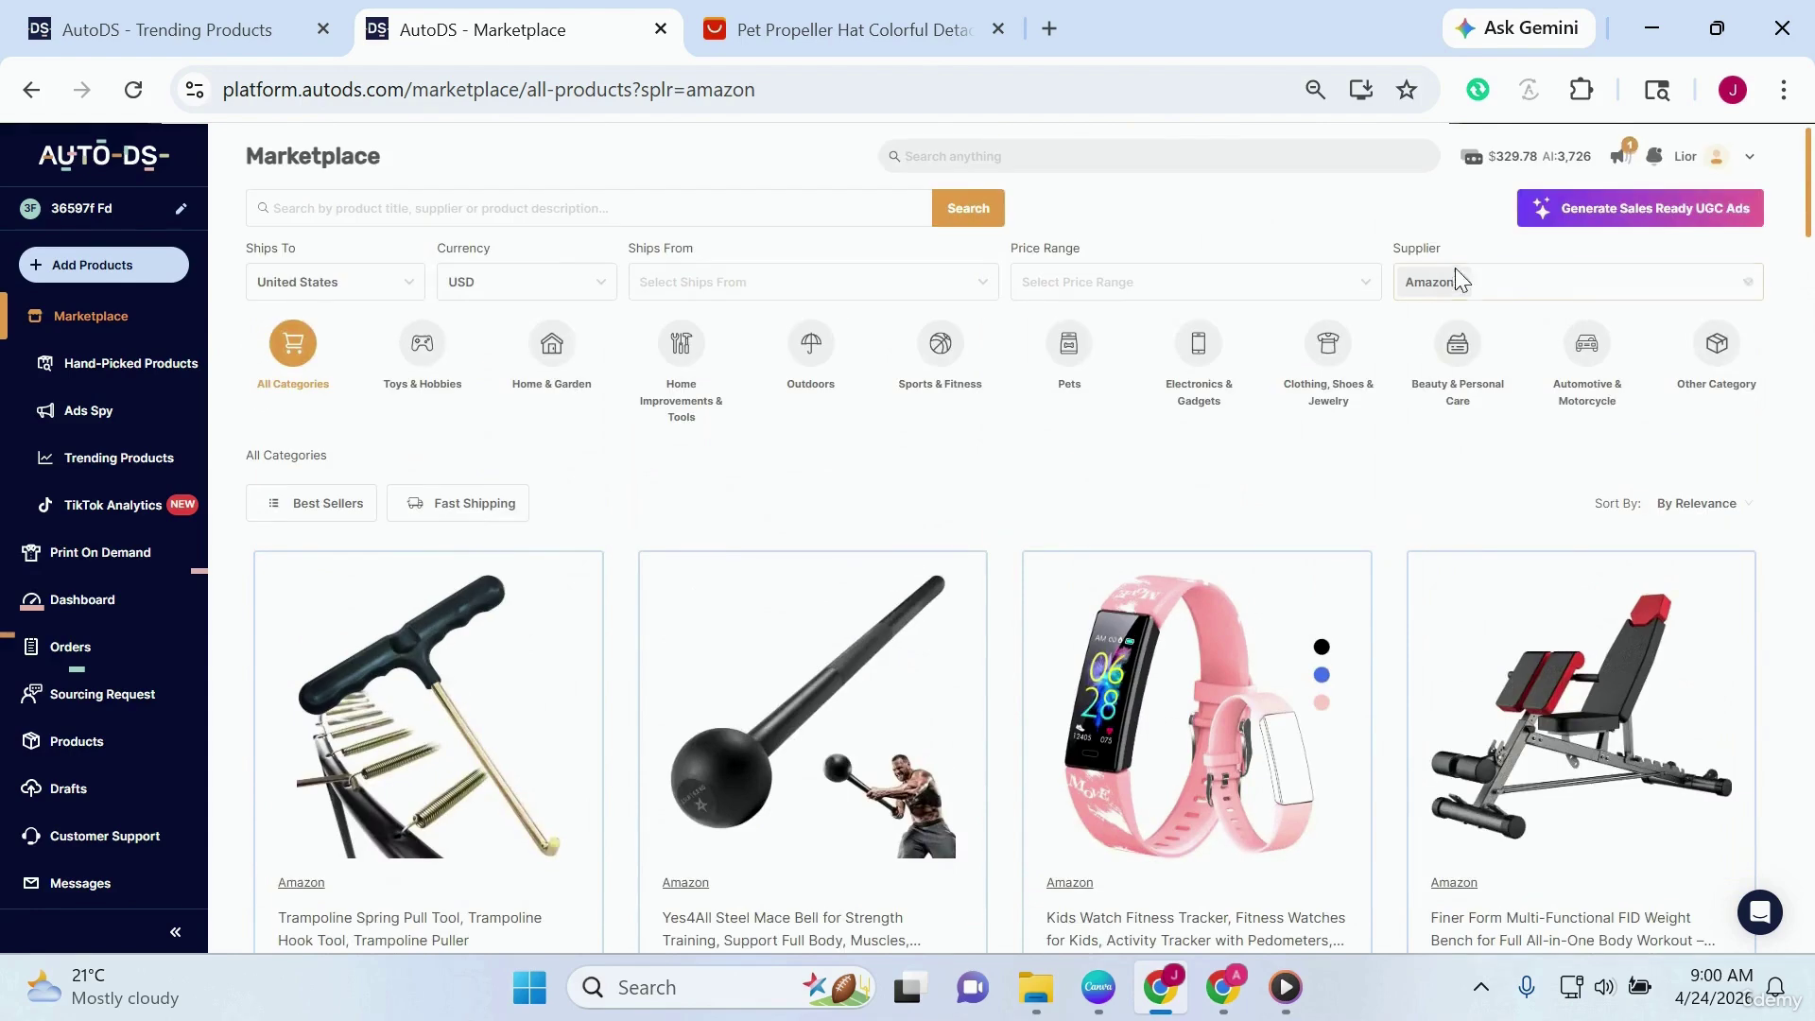
Step: Replace the Amazon supplier filter with AutoDS Suppliers and browse the matching products
left_click(1463, 281)
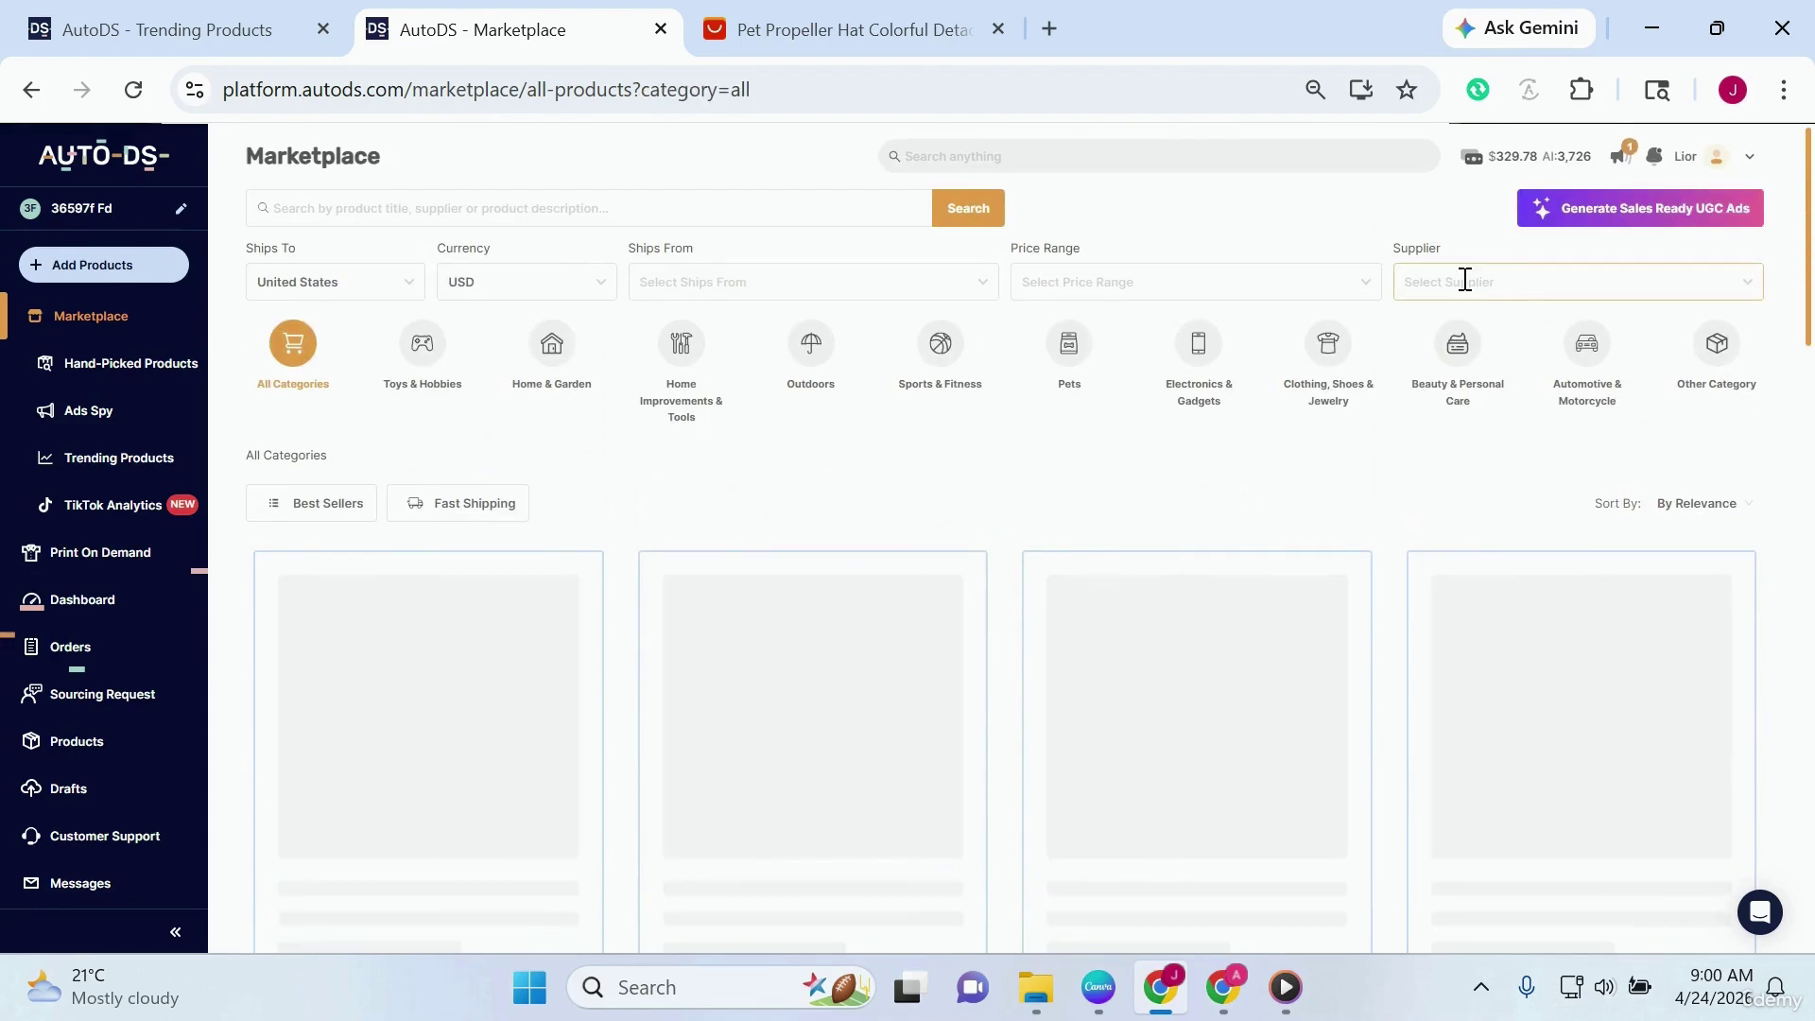
left_click(1465, 280)
left_click(1446, 323)
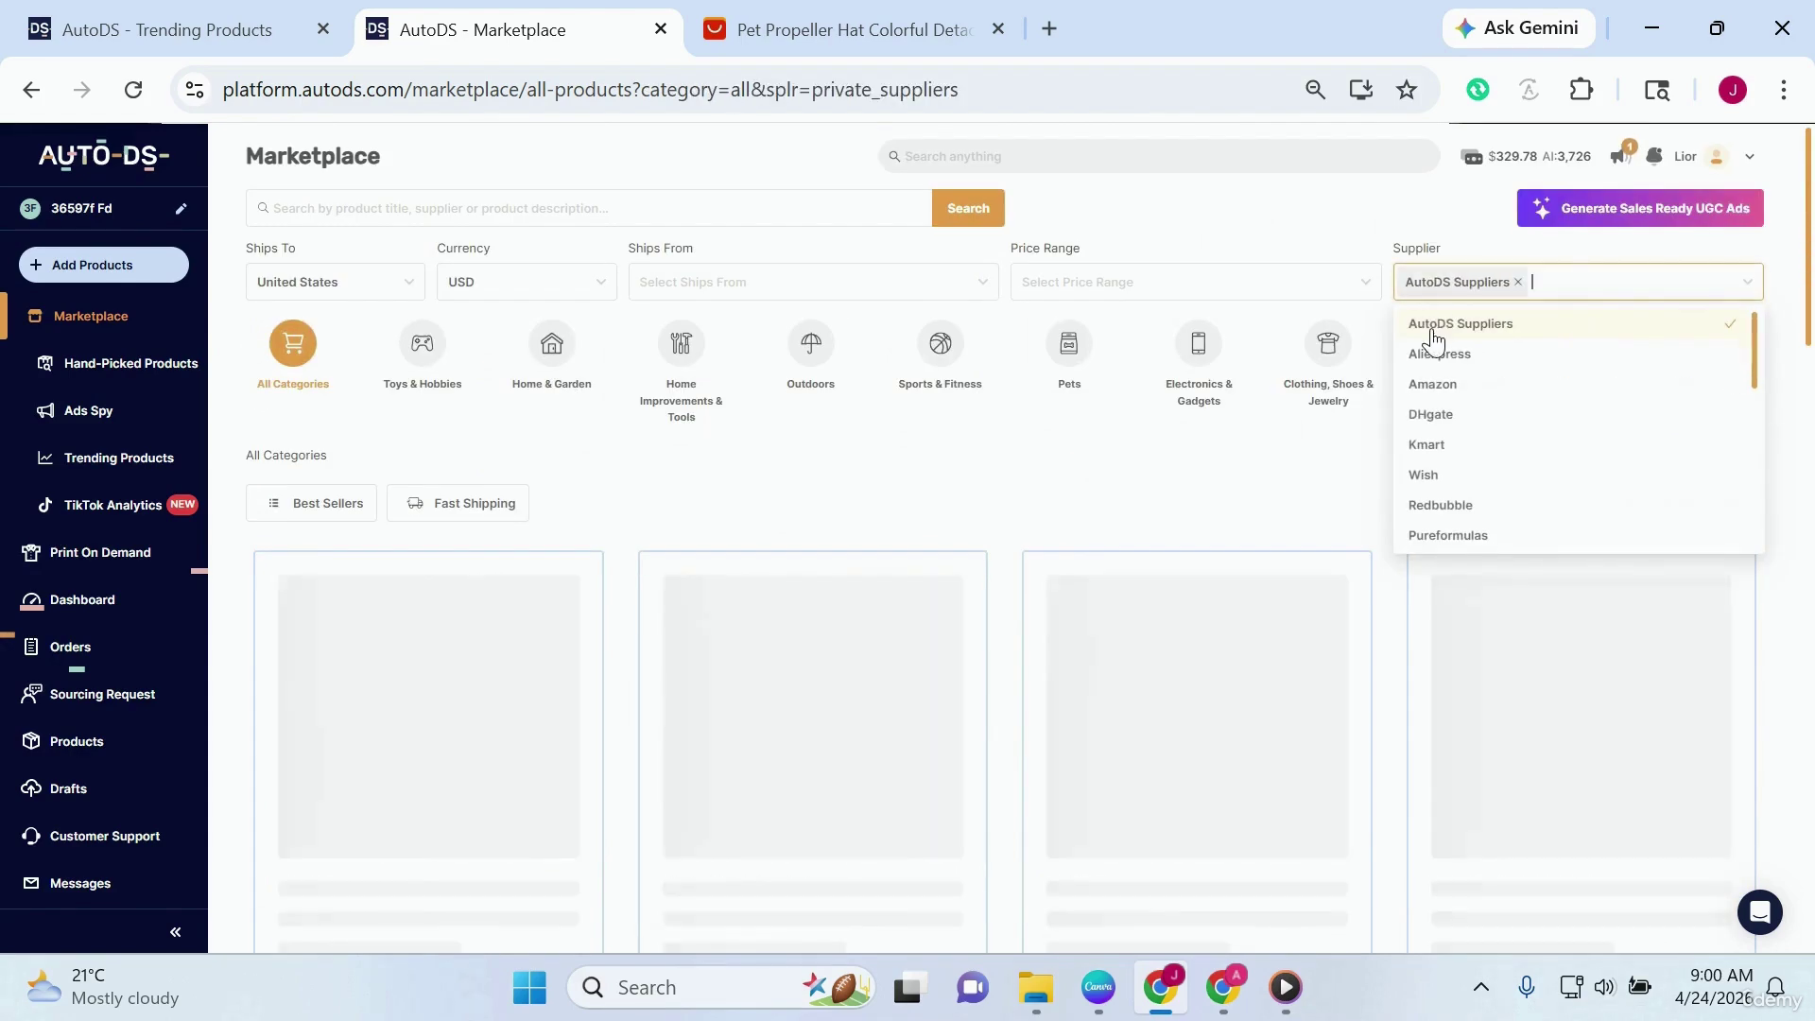
scroll(1163, 522, "down", 3)
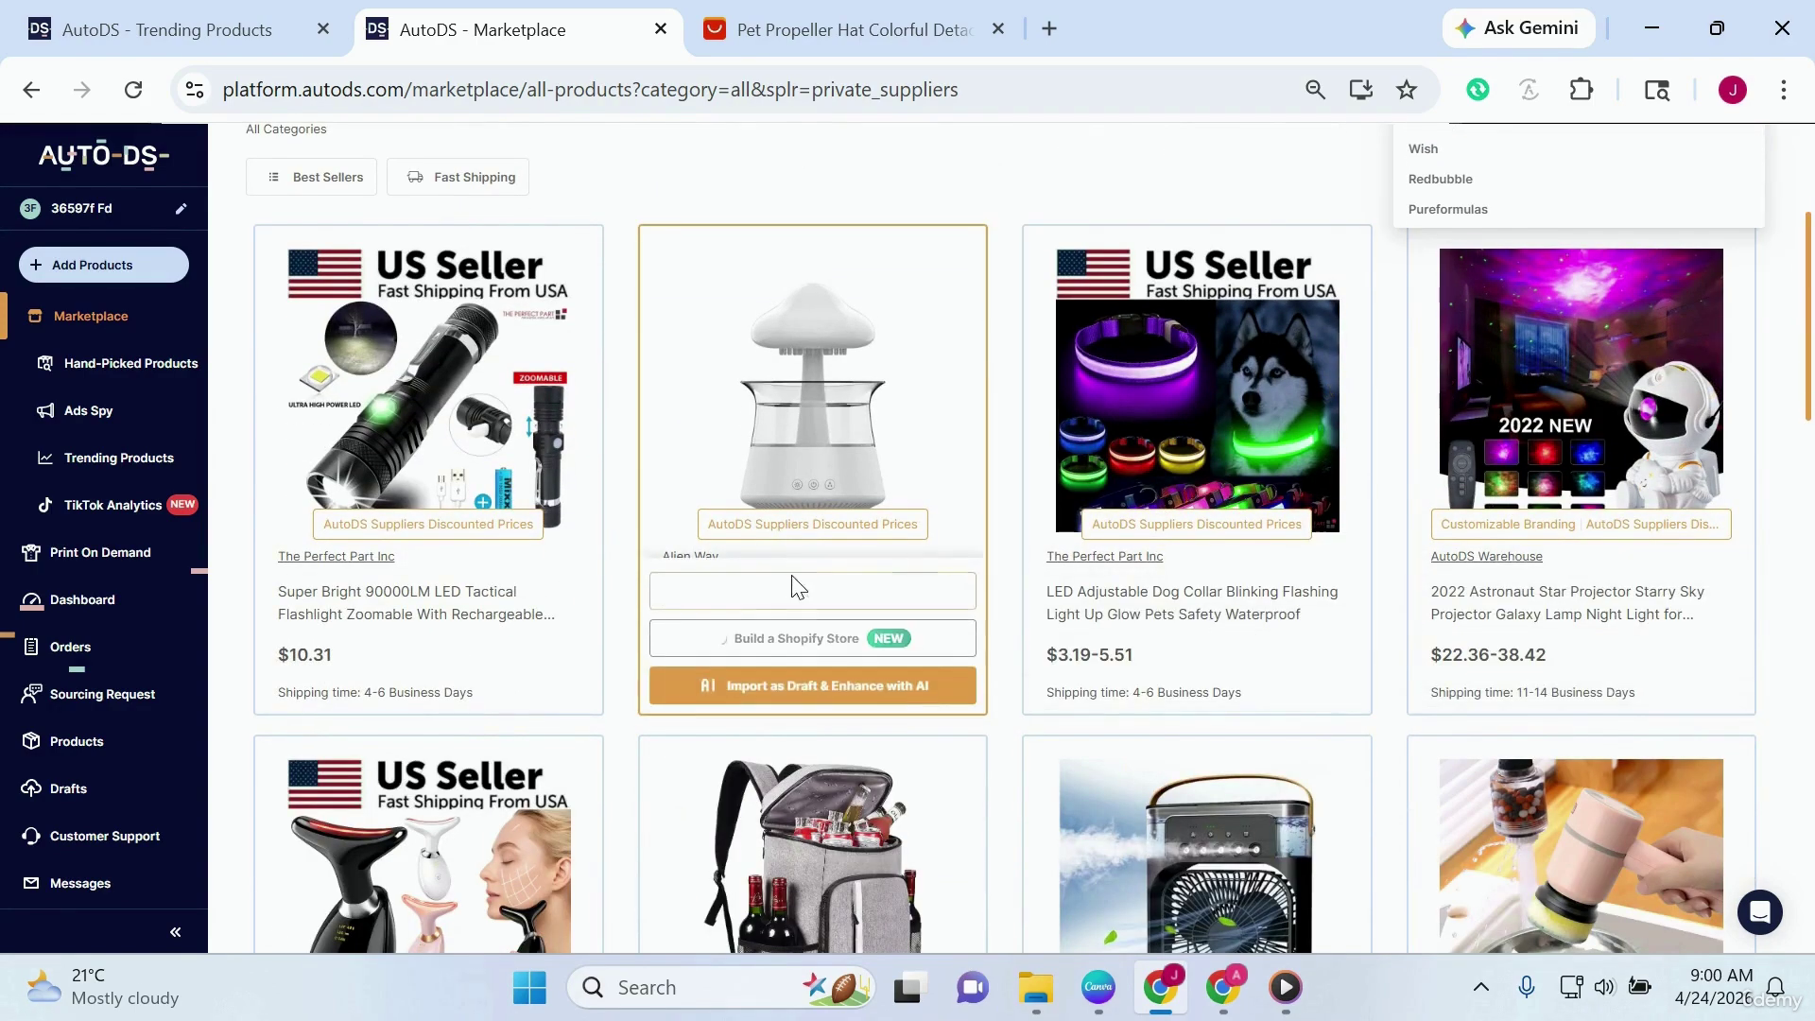
scroll(1434, 693, "down", 3)
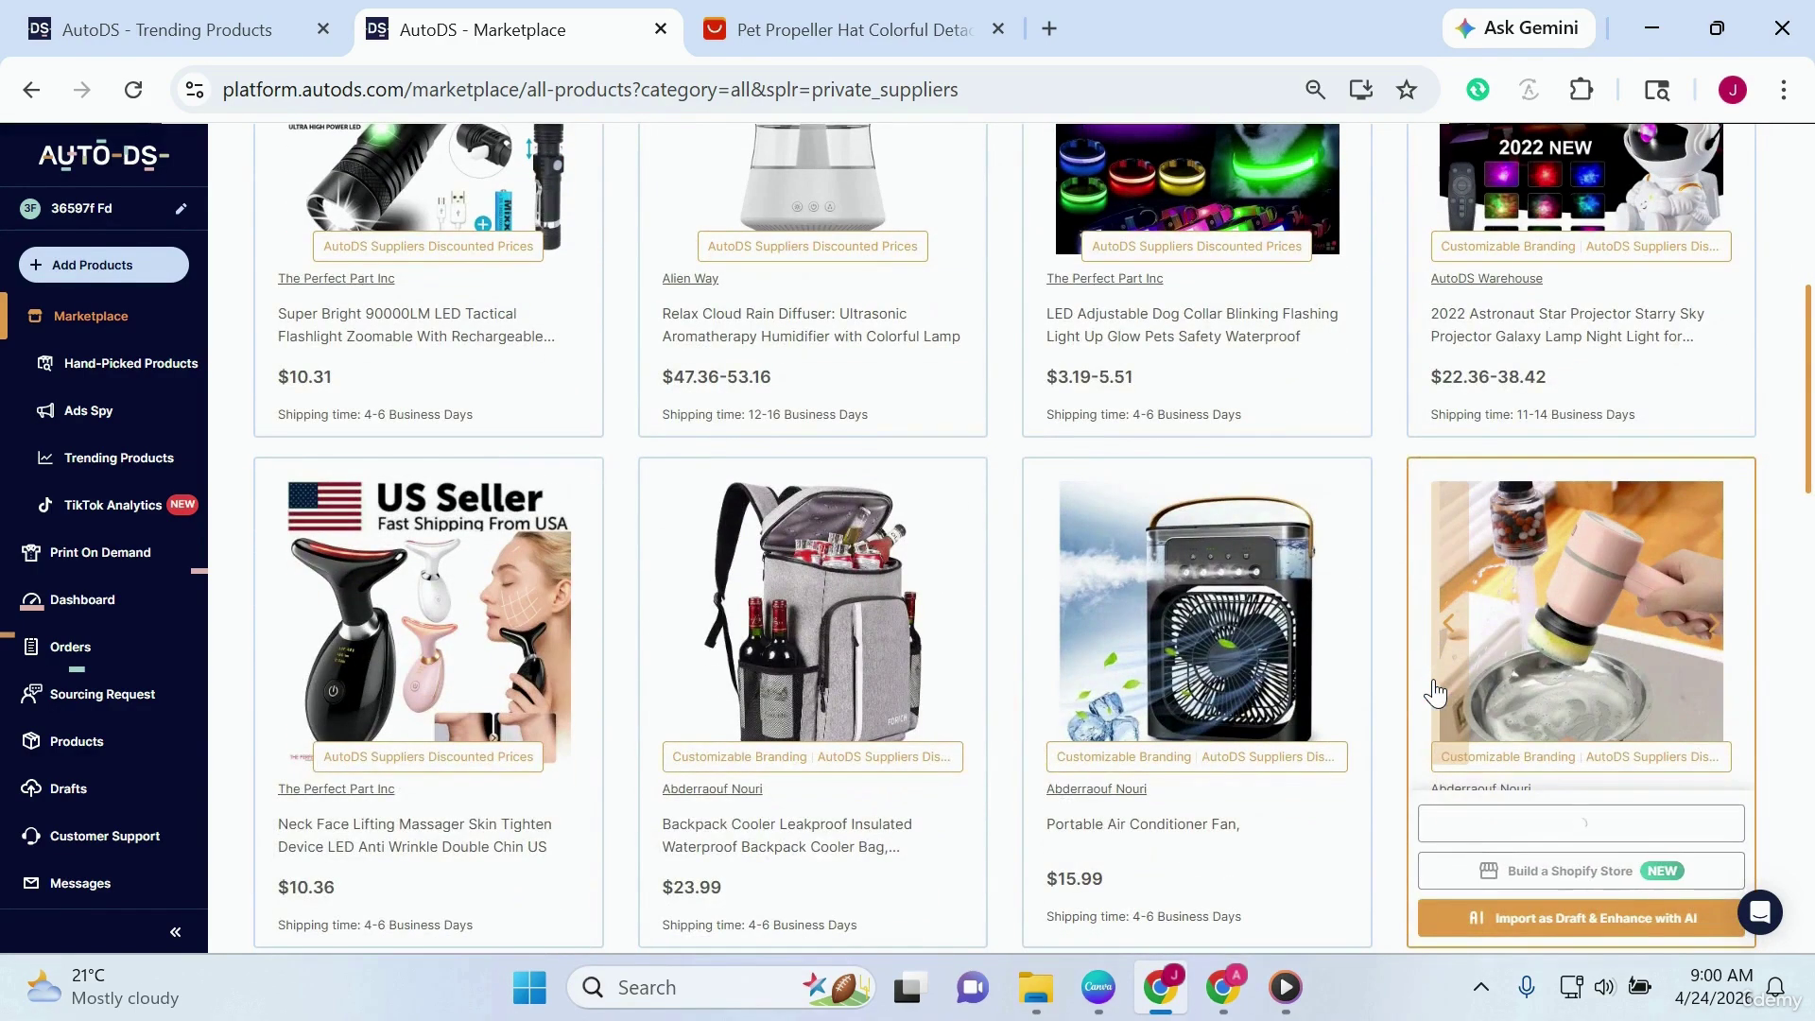
Step: Examine the Customizable Branding and AutoDS Suppliers Discounted Prices labels on the Backpack Cooler and Portable Air Conditioner Fan
mouse_move(849, 764)
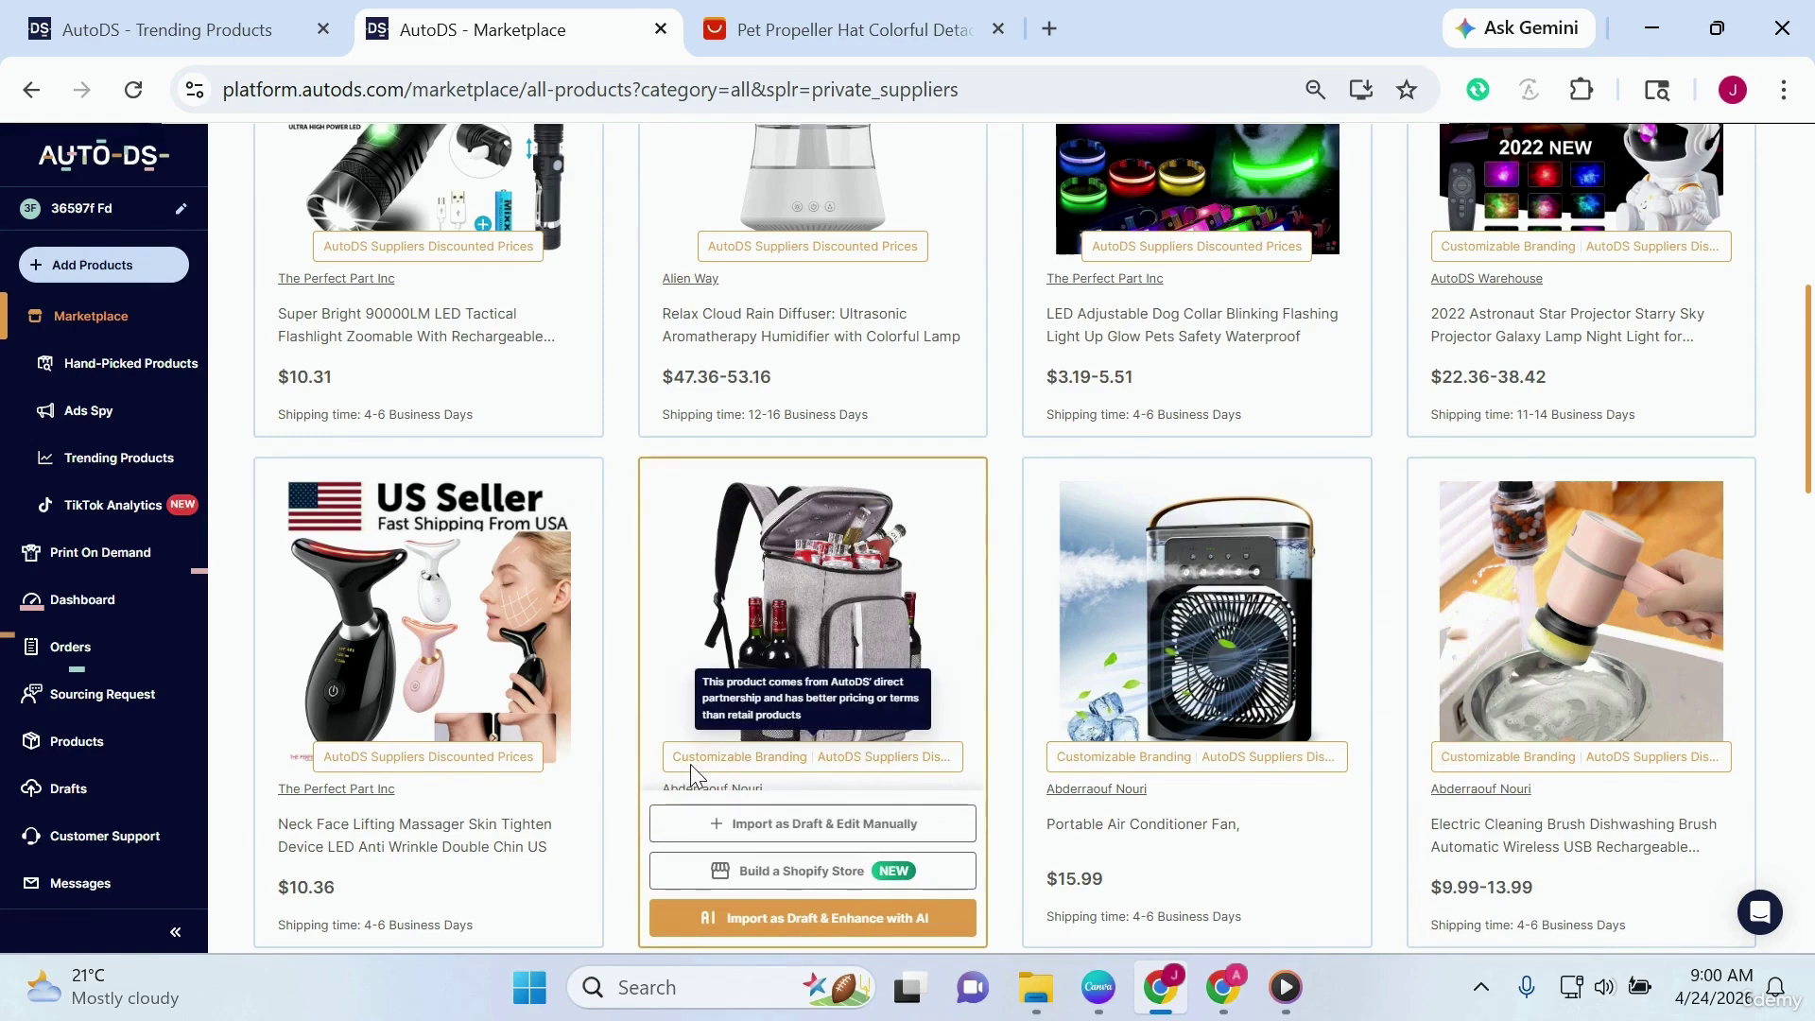
scroll(681, 767, "down", 2)
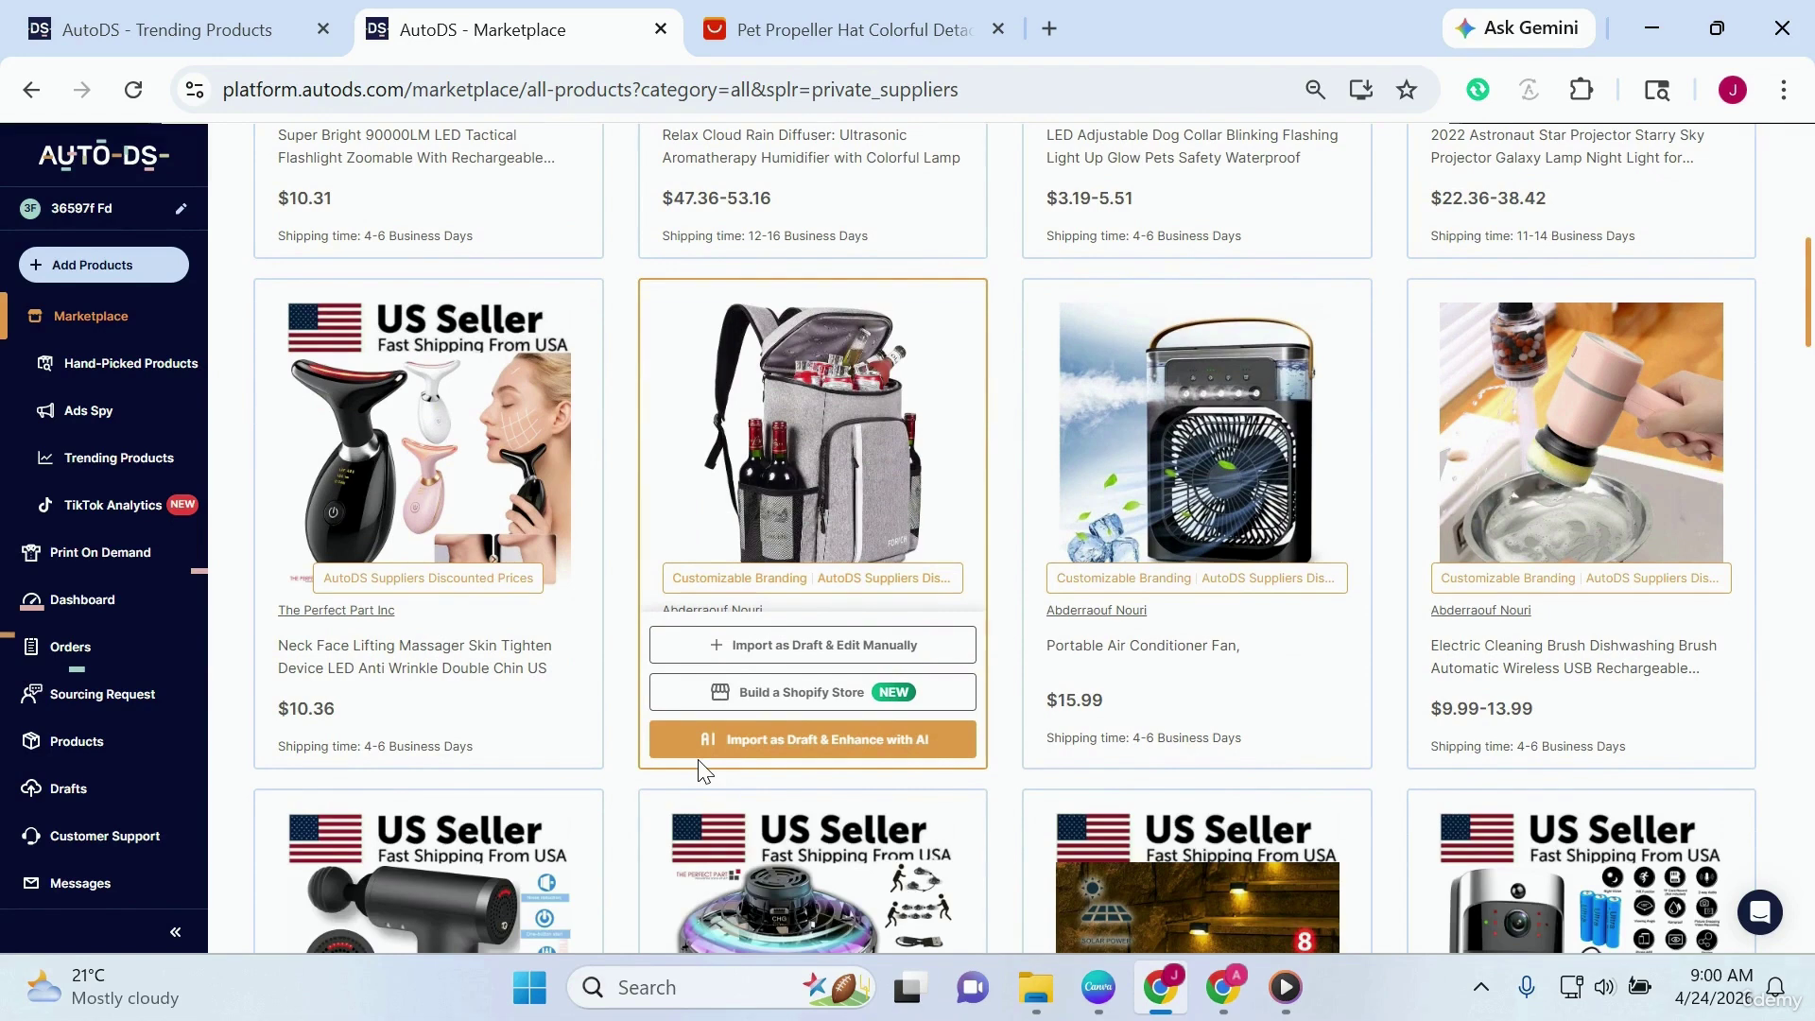
scroll(702, 768, "up", 2)
mouse_move(711, 748)
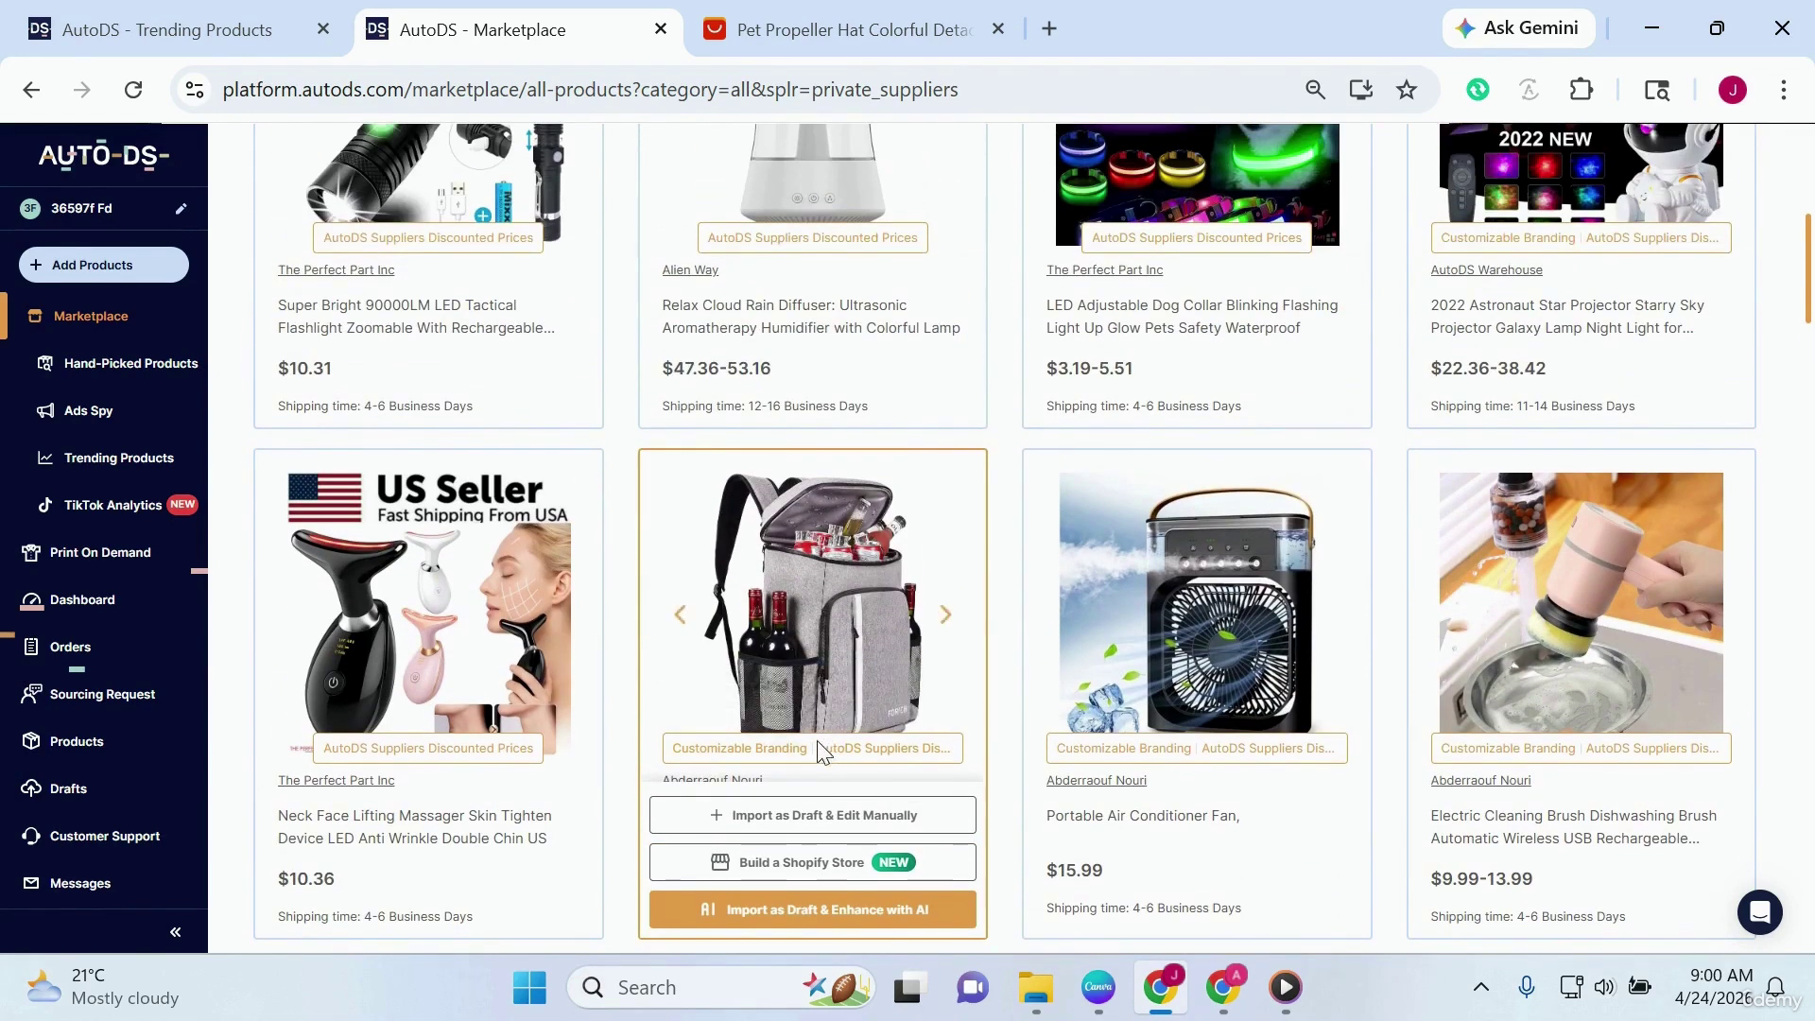
left_click_drag(723, 749, 891, 743)
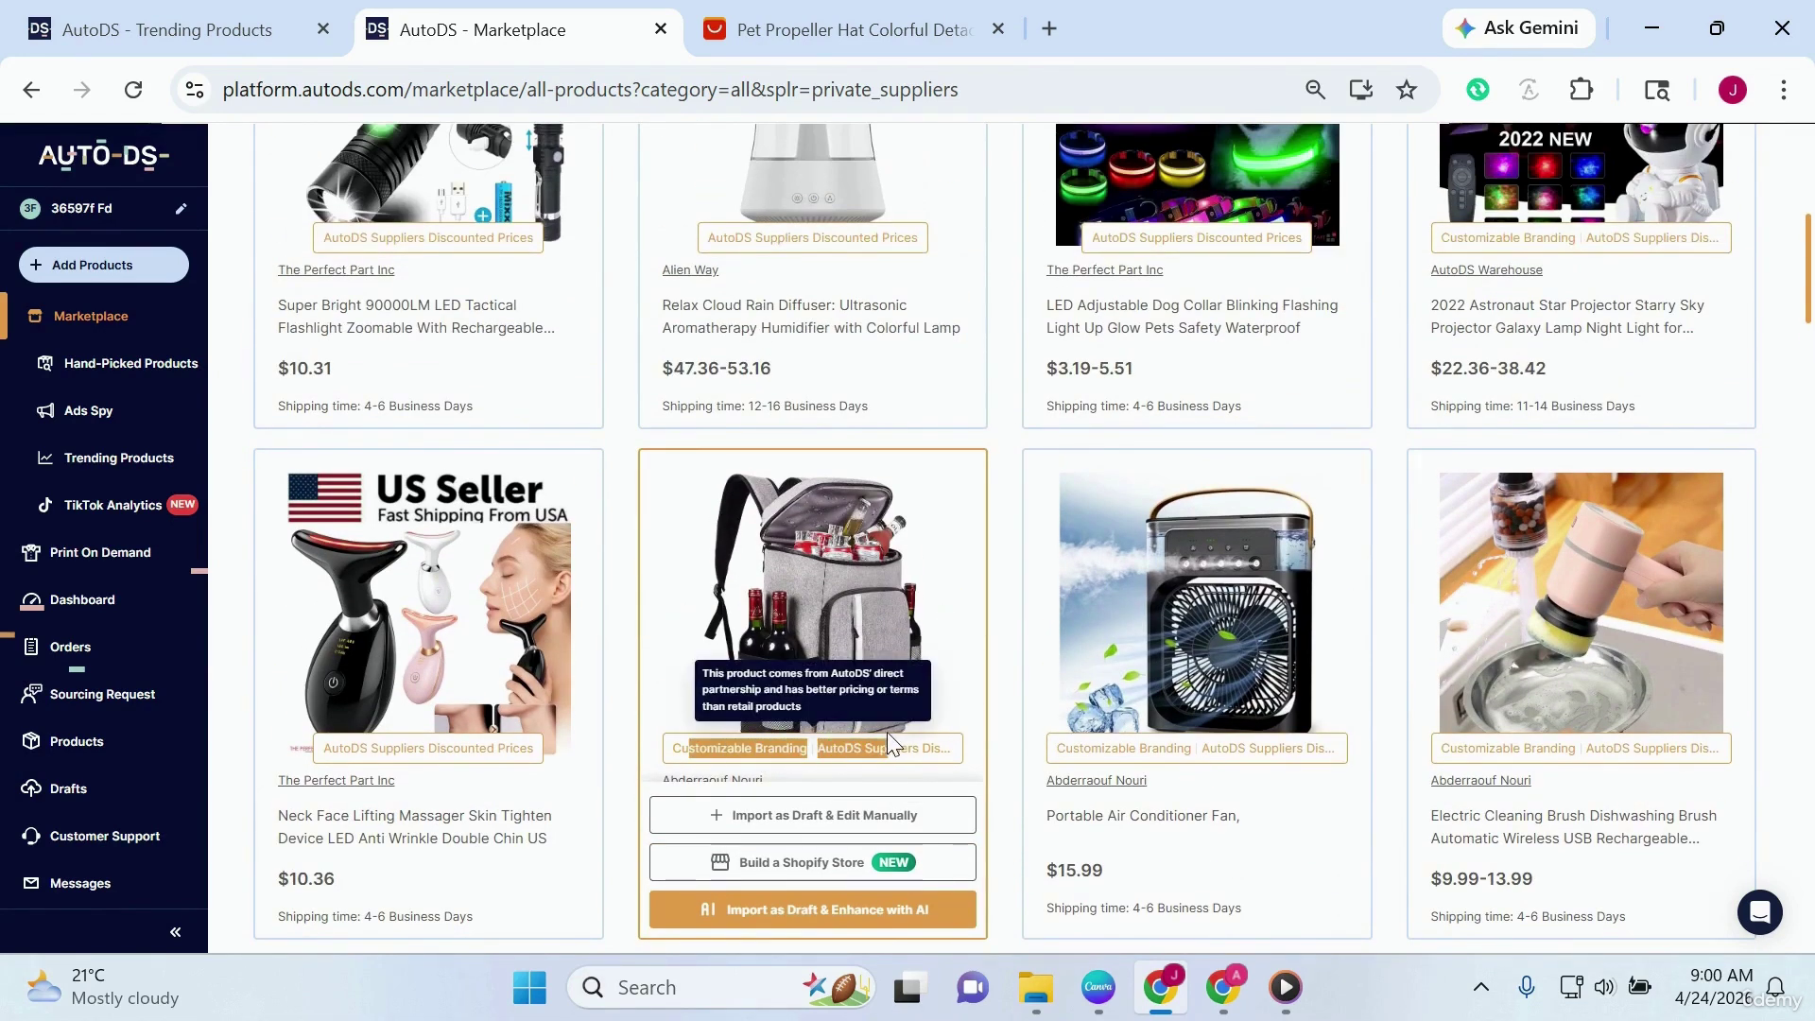
left_click(1000, 728)
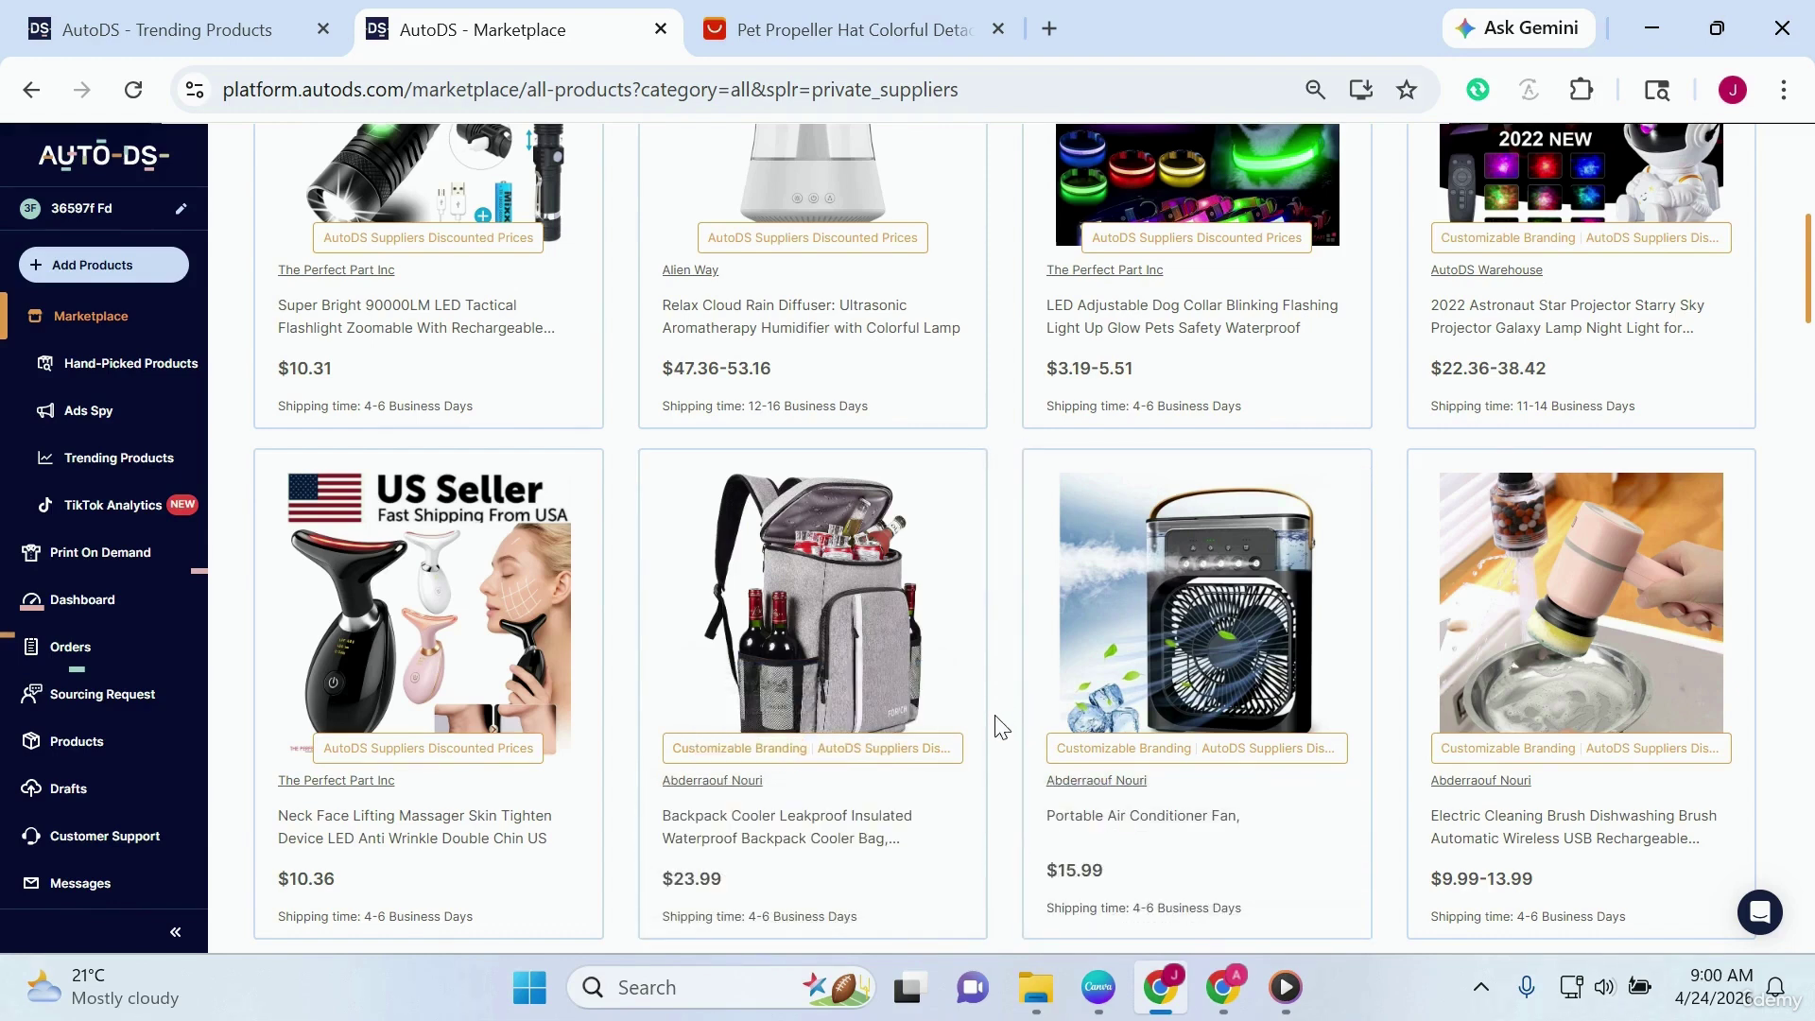
scroll(1001, 729, "down", 1)
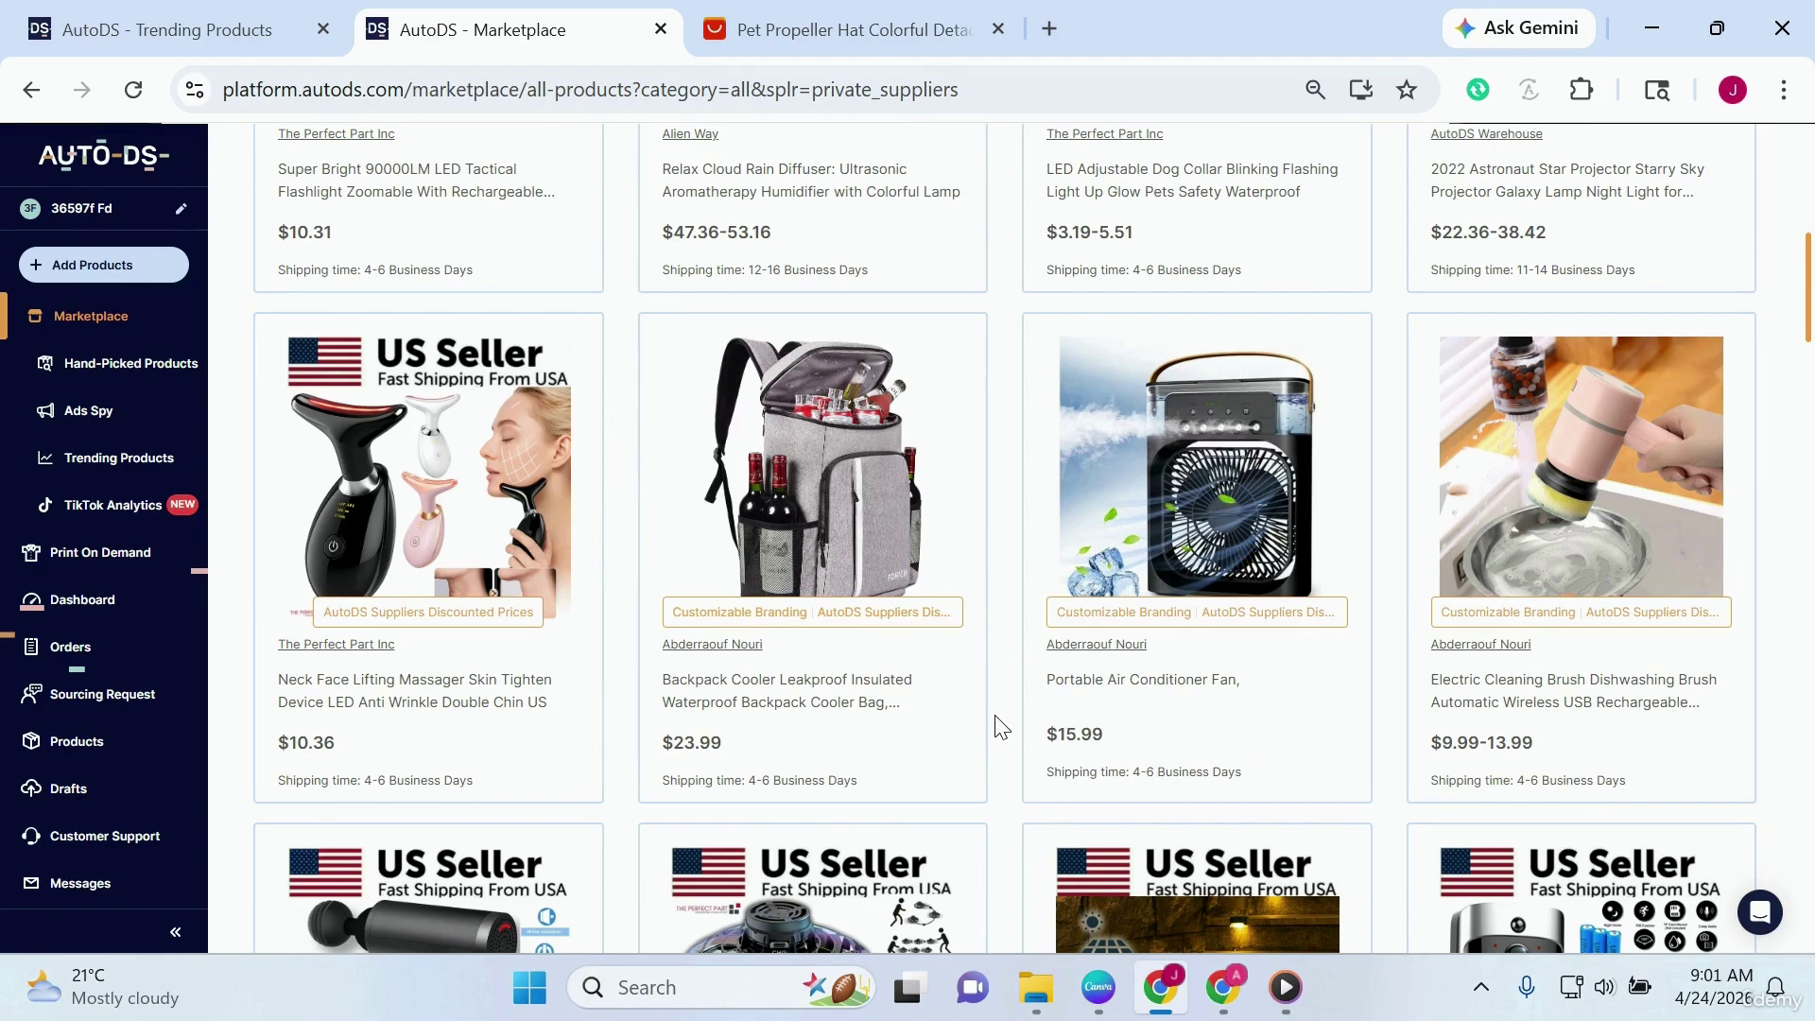
mouse_move(705, 610)
left_click_drag(707, 612, 907, 615)
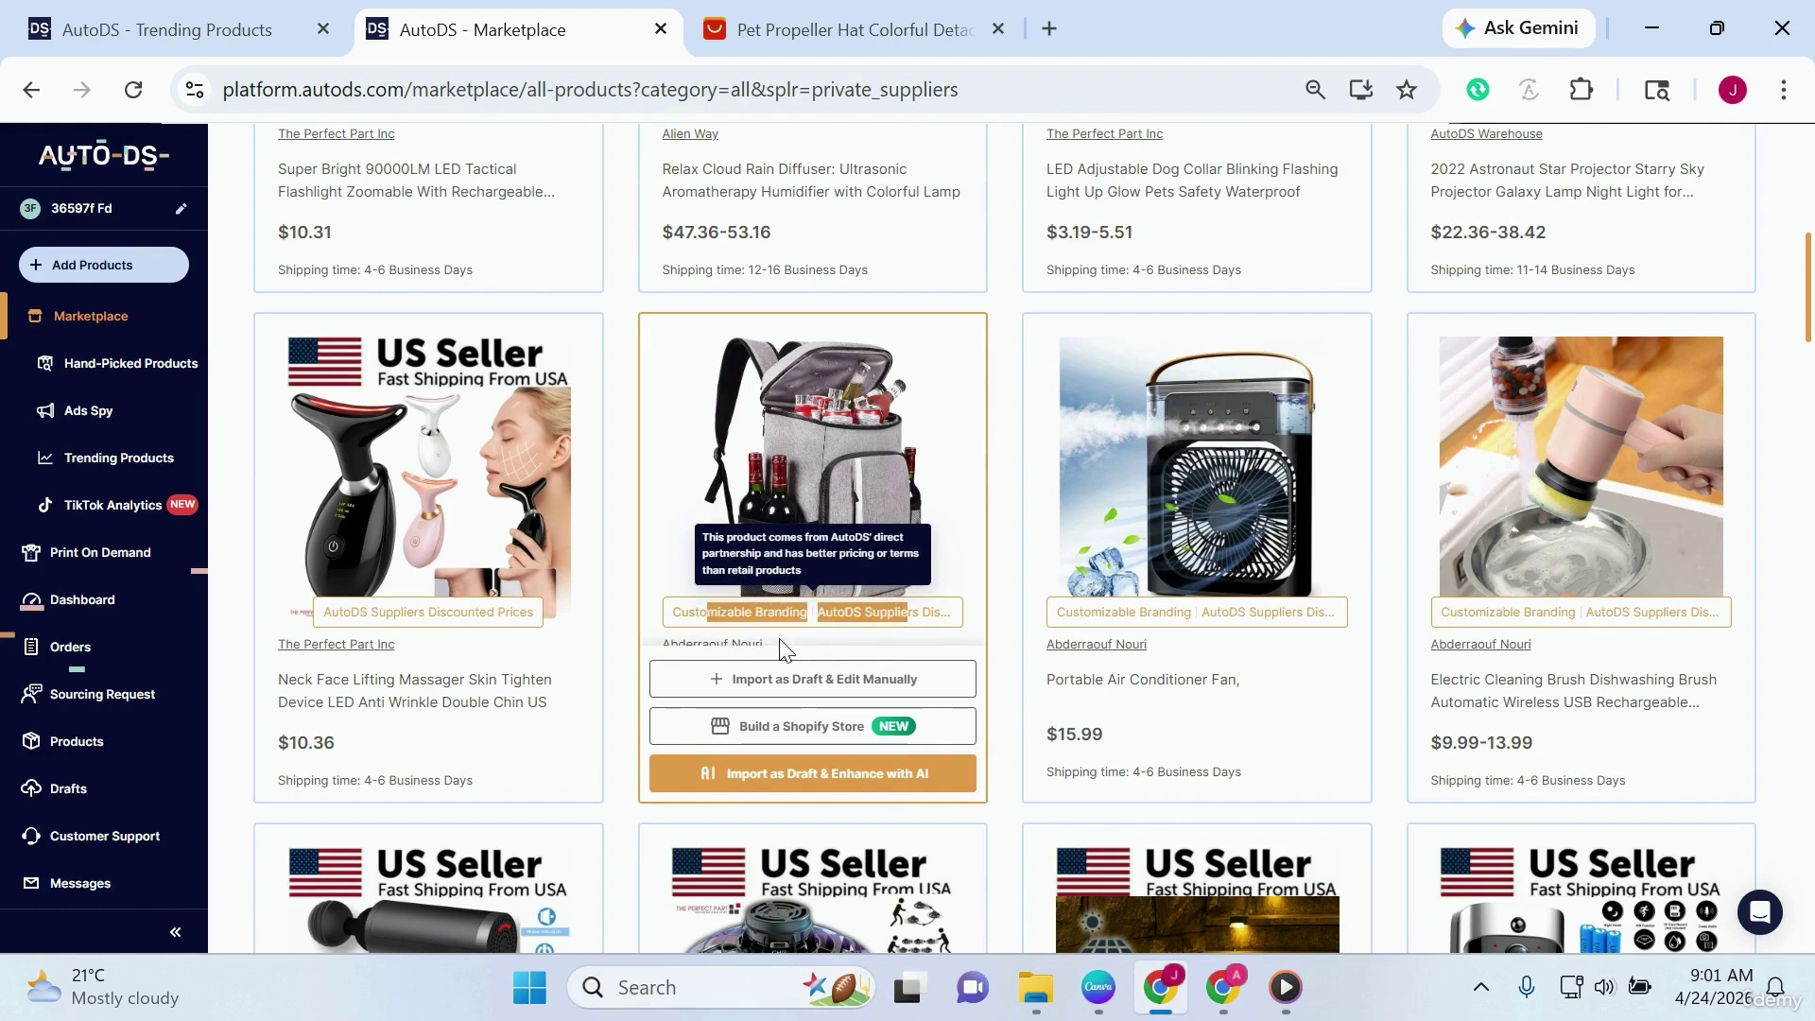
left_click(624, 632)
mouse_move(1084, 621)
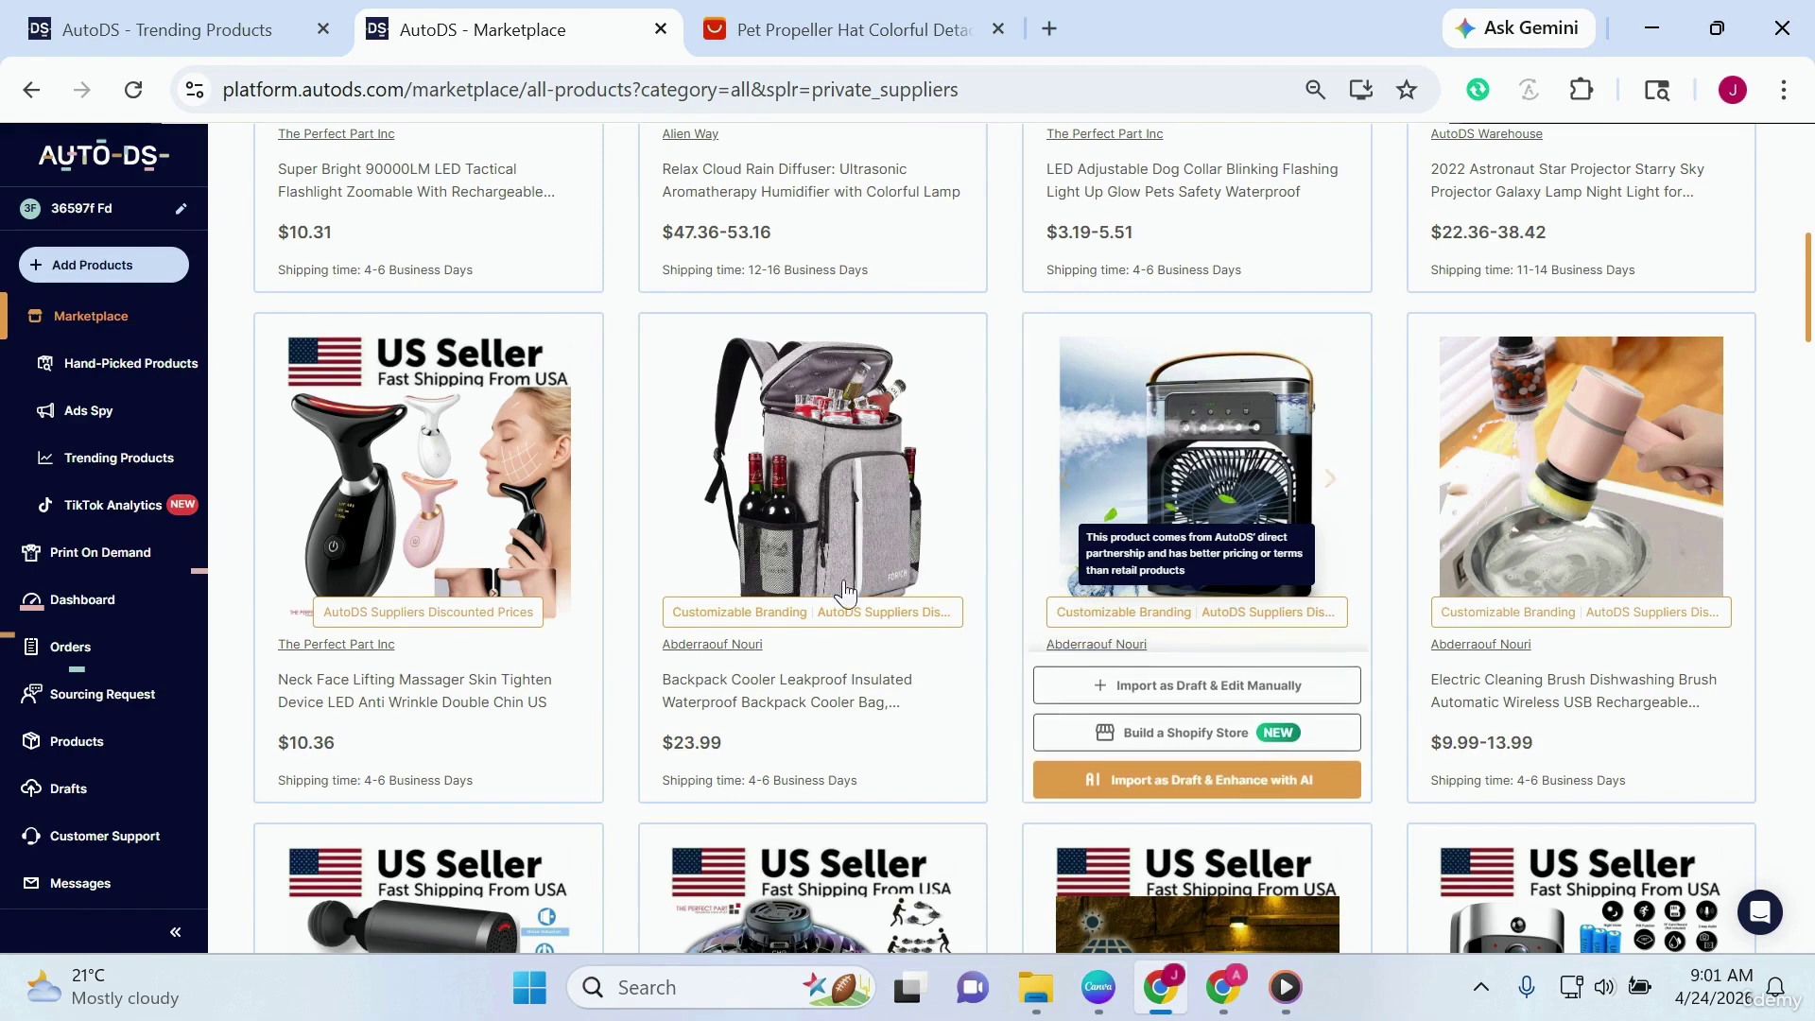
Step: Start building a Shopify store from the Backpack Cooler in ZipStore and return to the AutoDS Marketplace
mouse_move(834, 541)
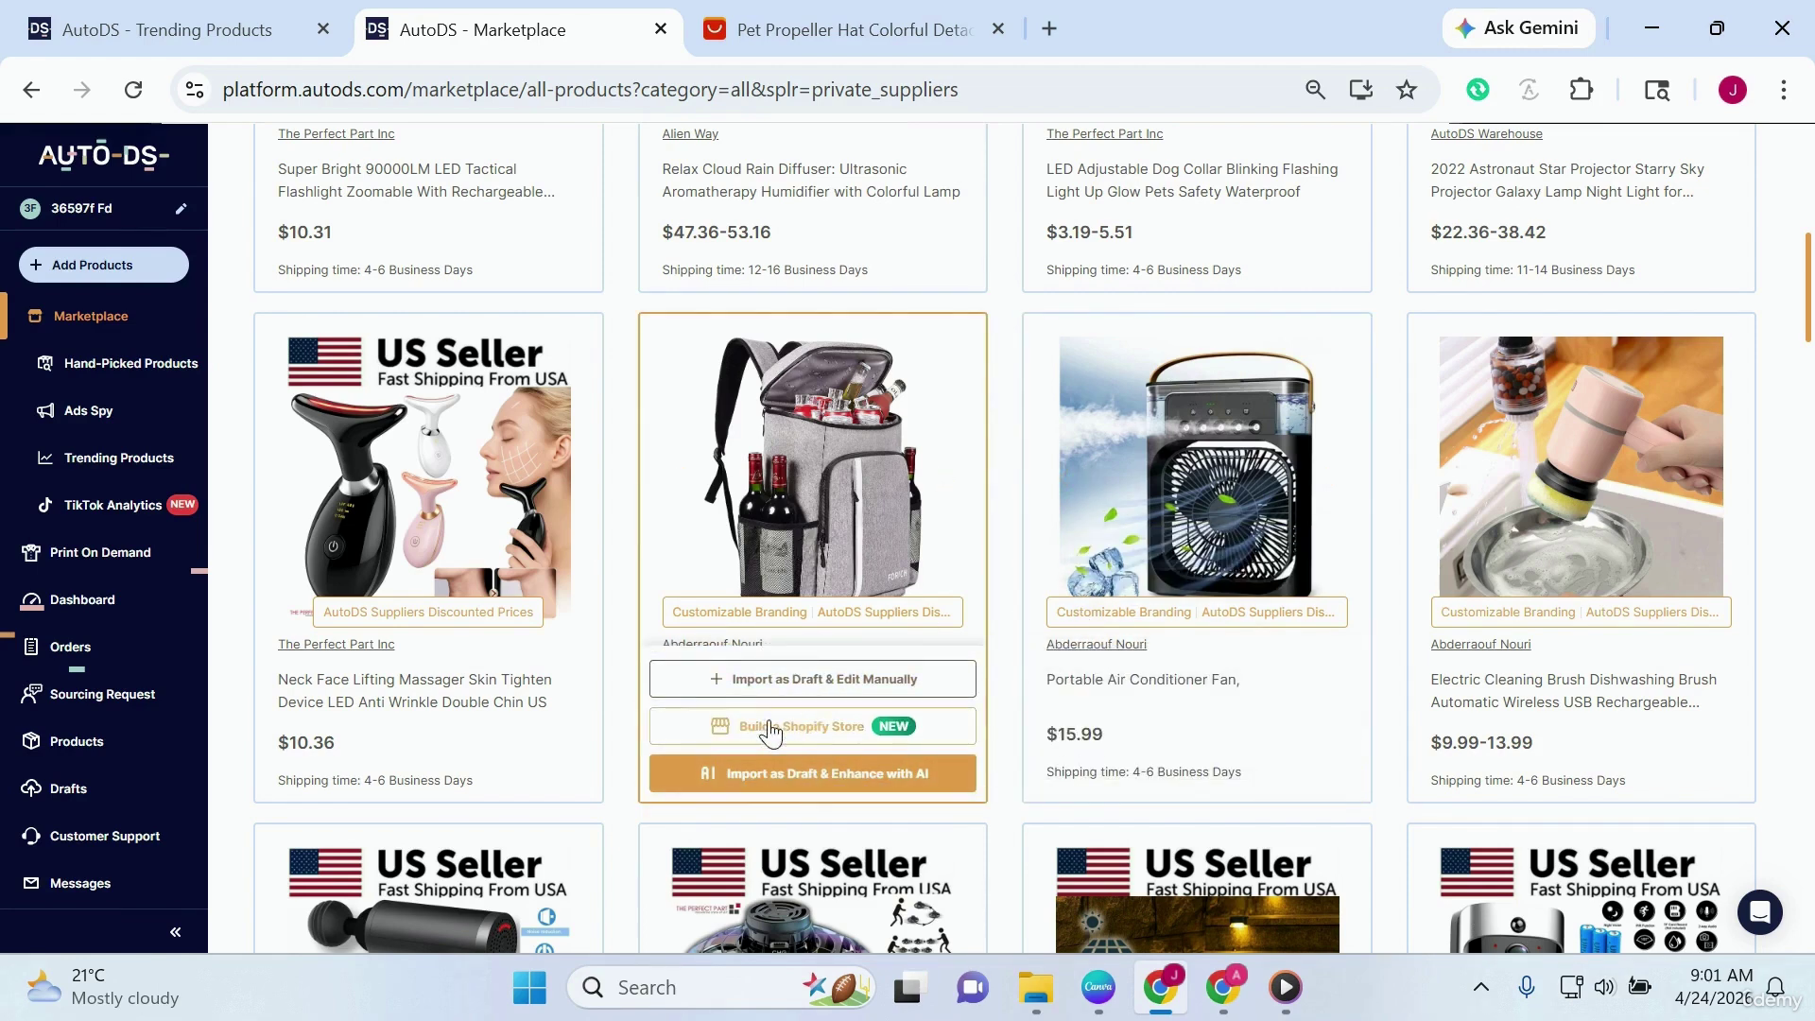
left_click(805, 728)
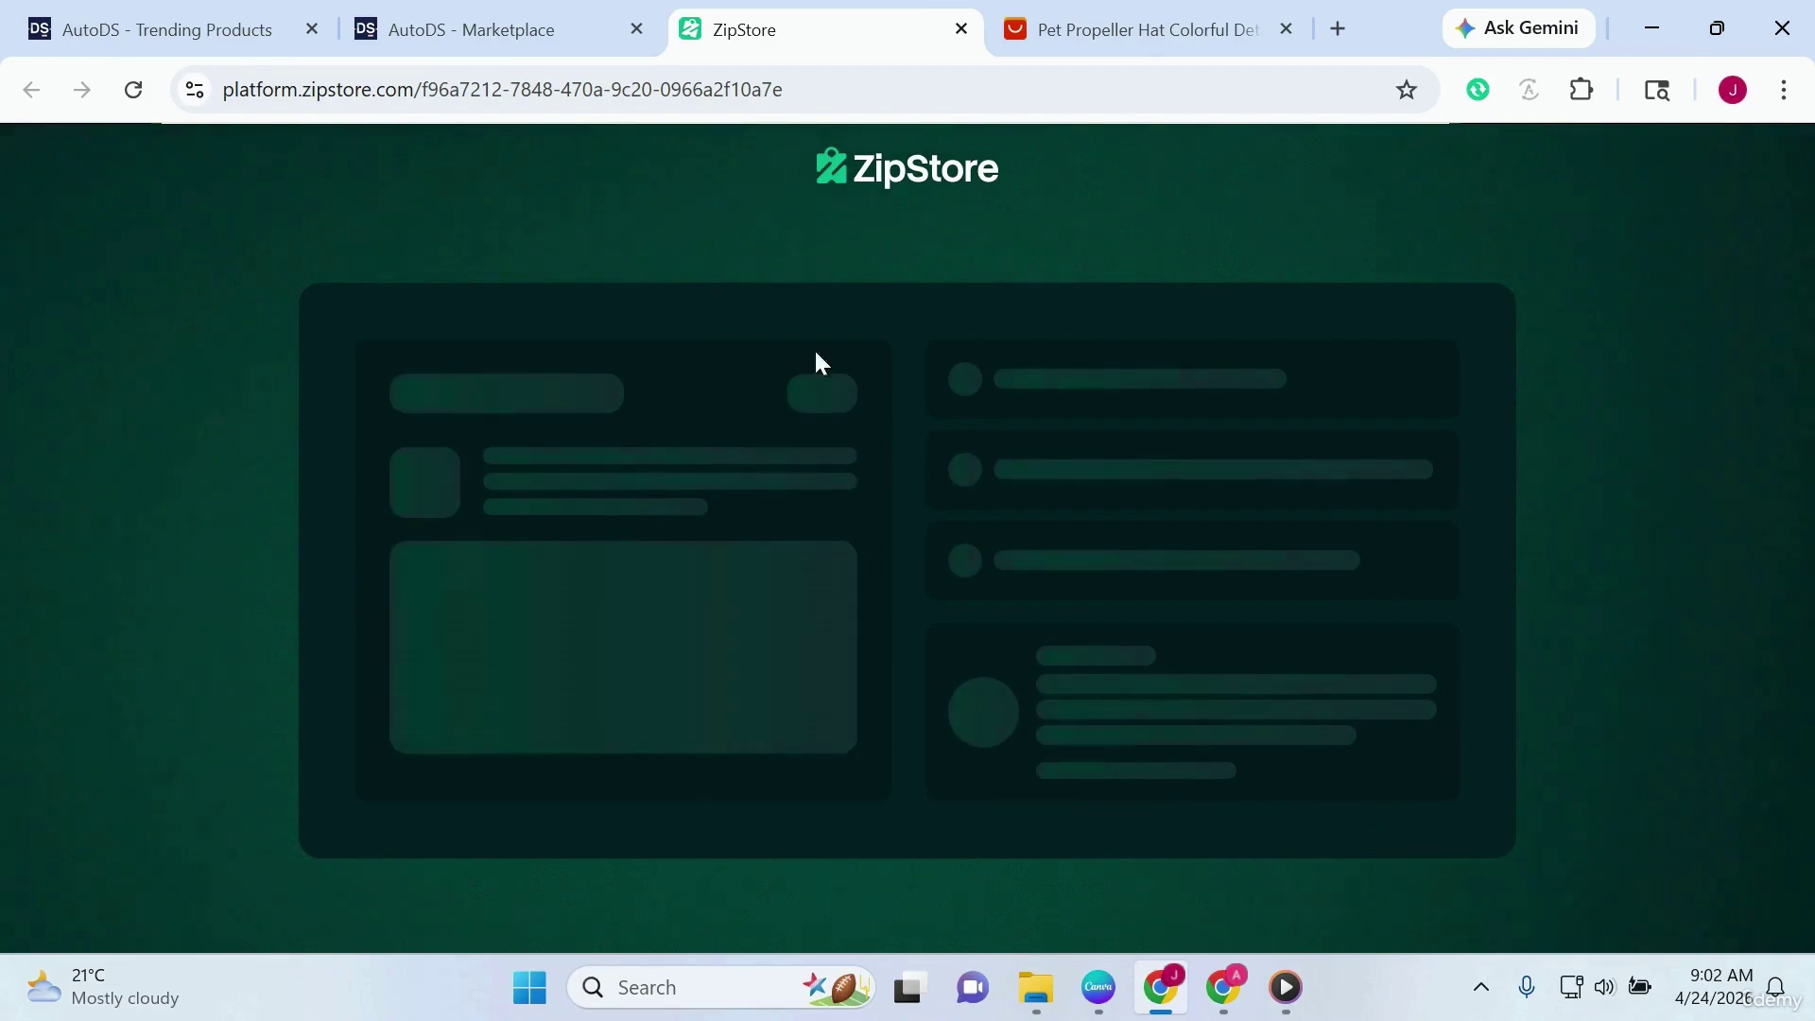
left_click(462, 28)
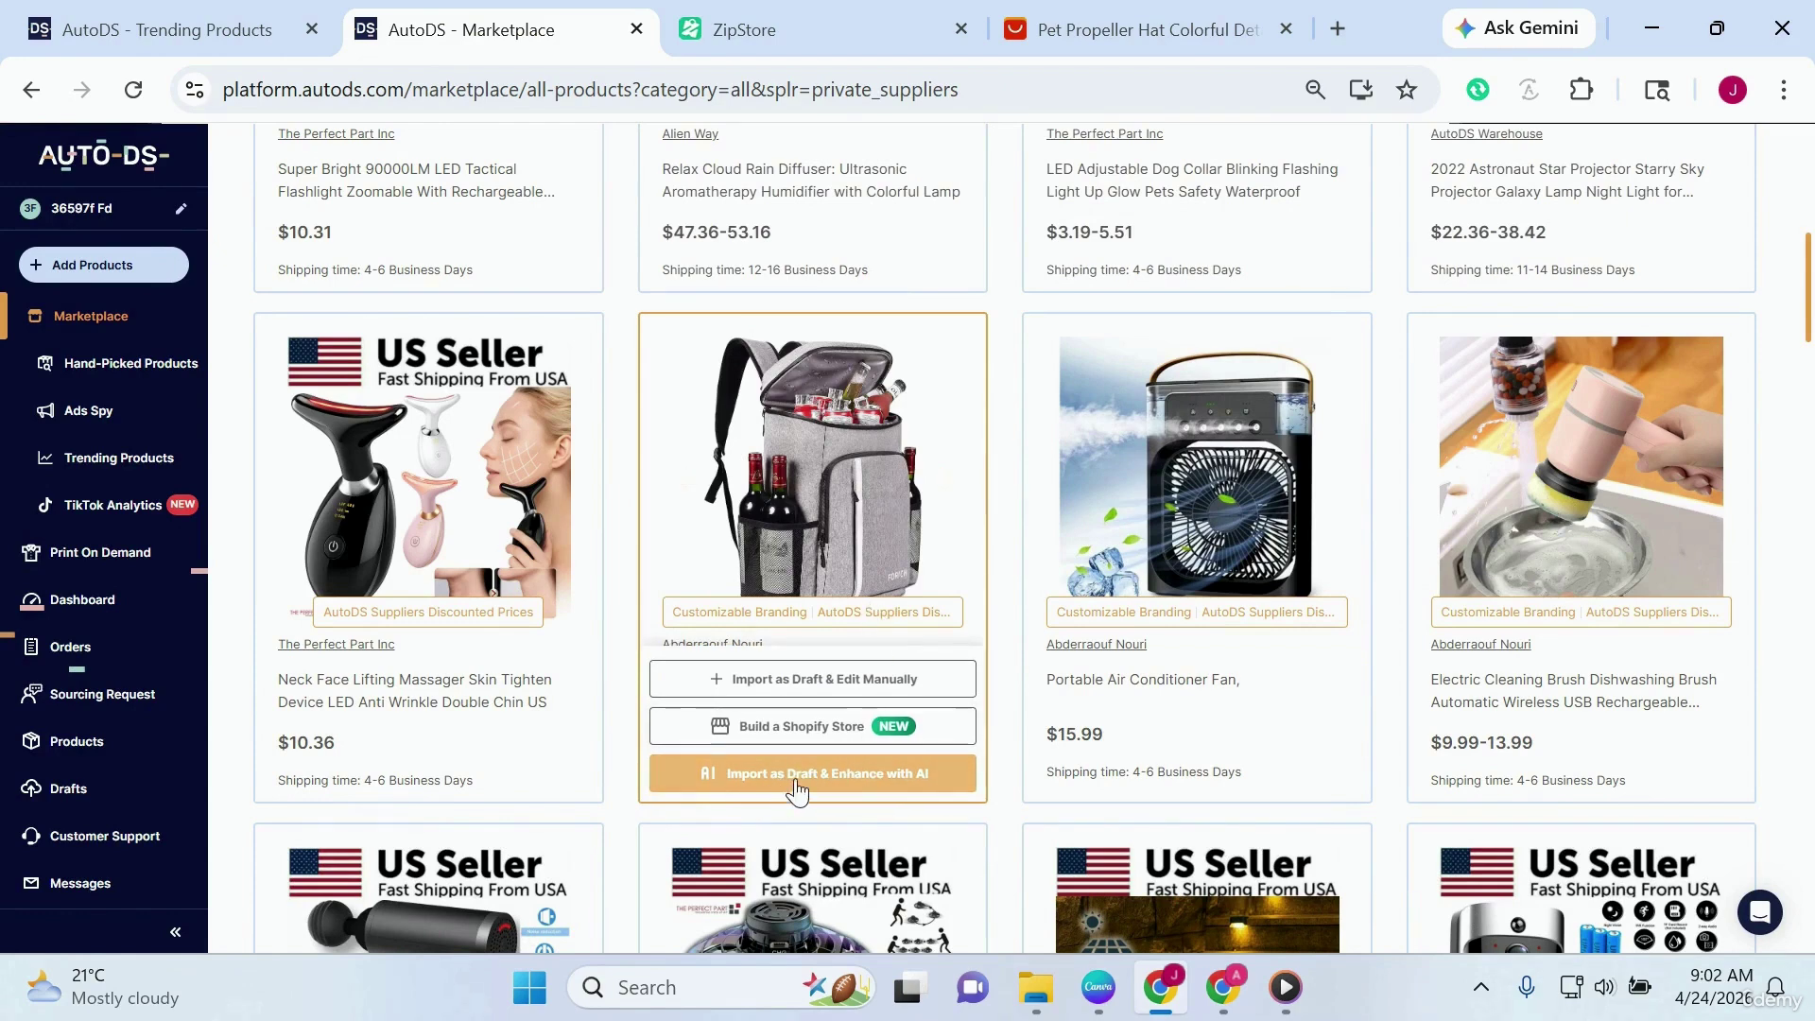
Step: Import the Backpack Cooler as a draft for manual editing and open its details page
left_click(836, 690)
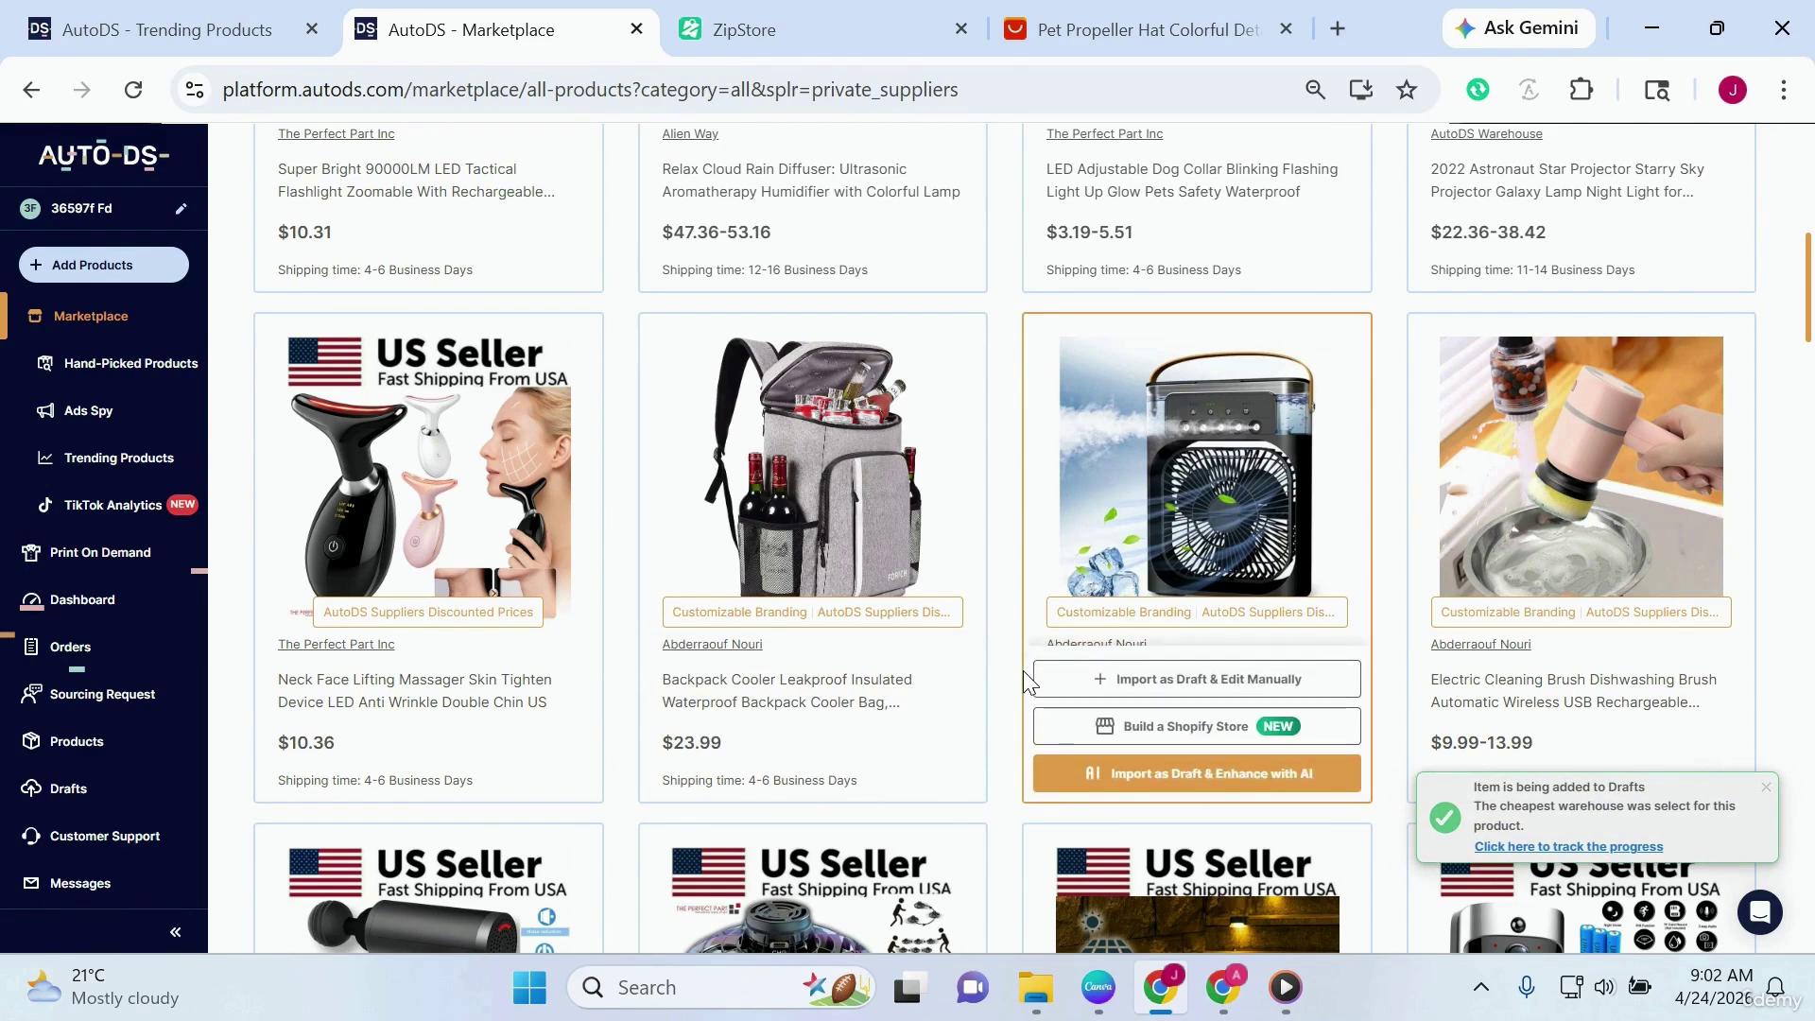
left_click(867, 583)
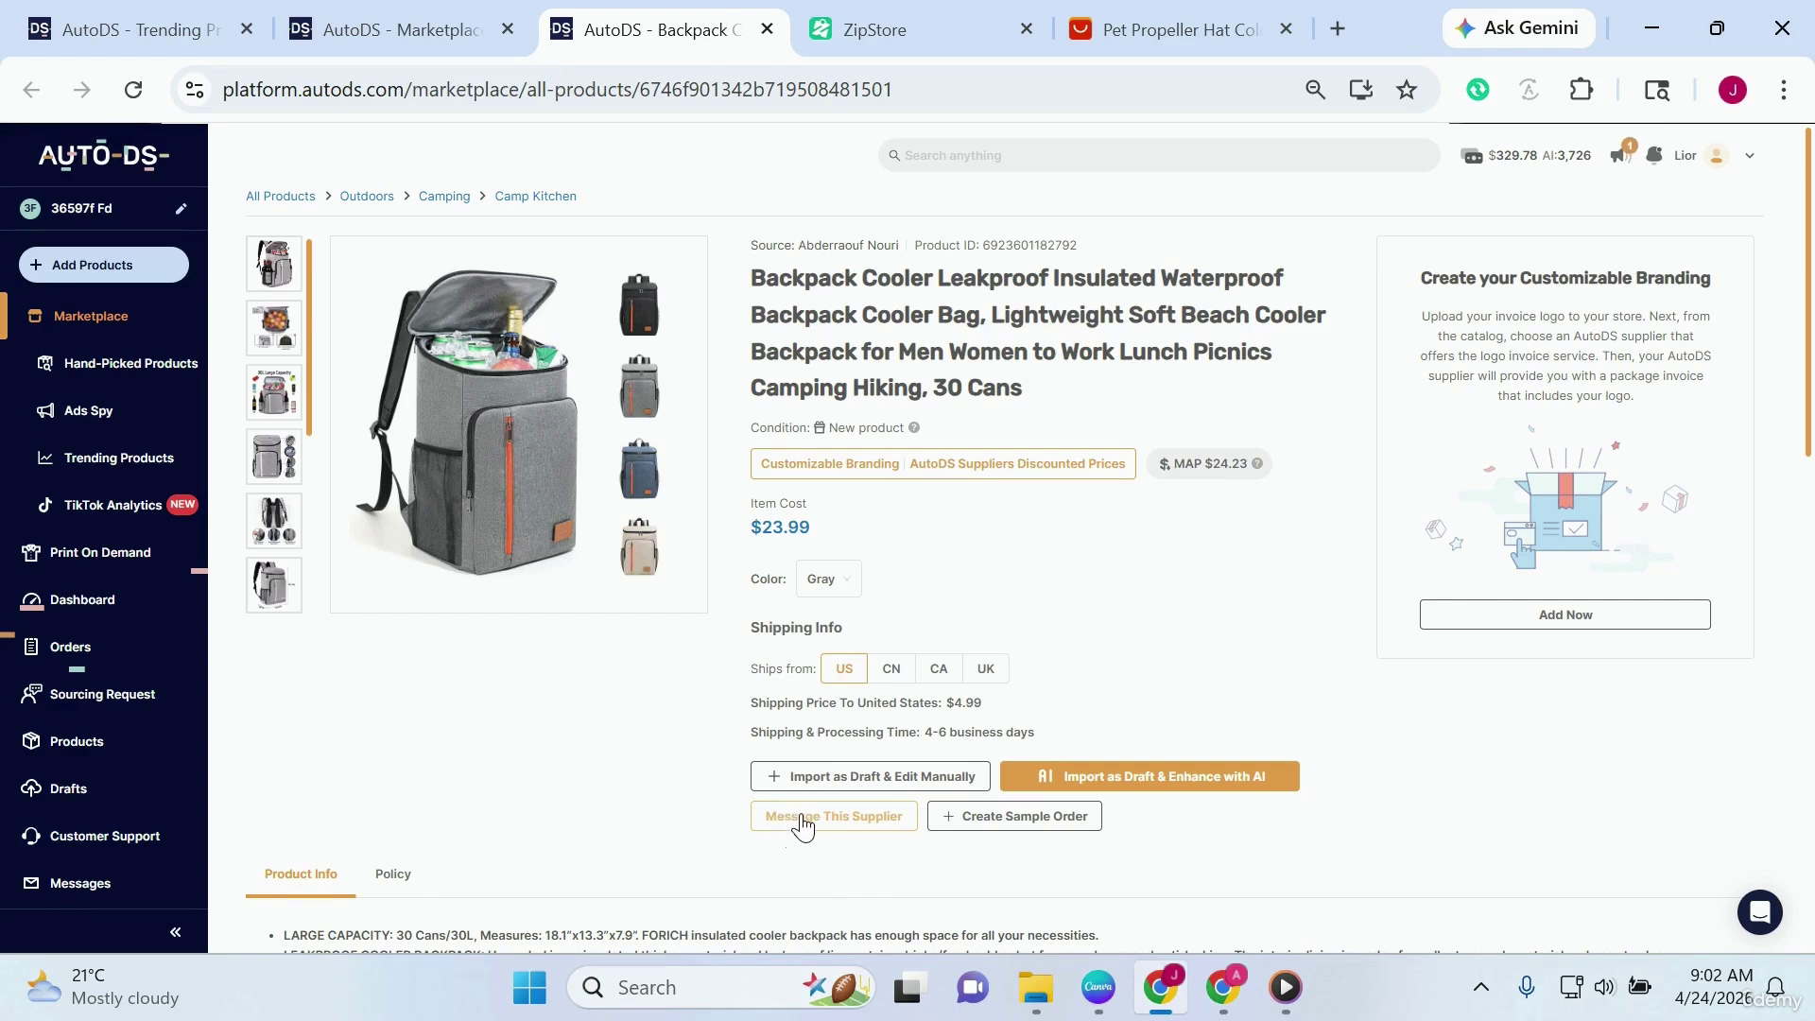
Step: Open Hand-Picked Products and browse its filters and recently added products
left_click(104, 372)
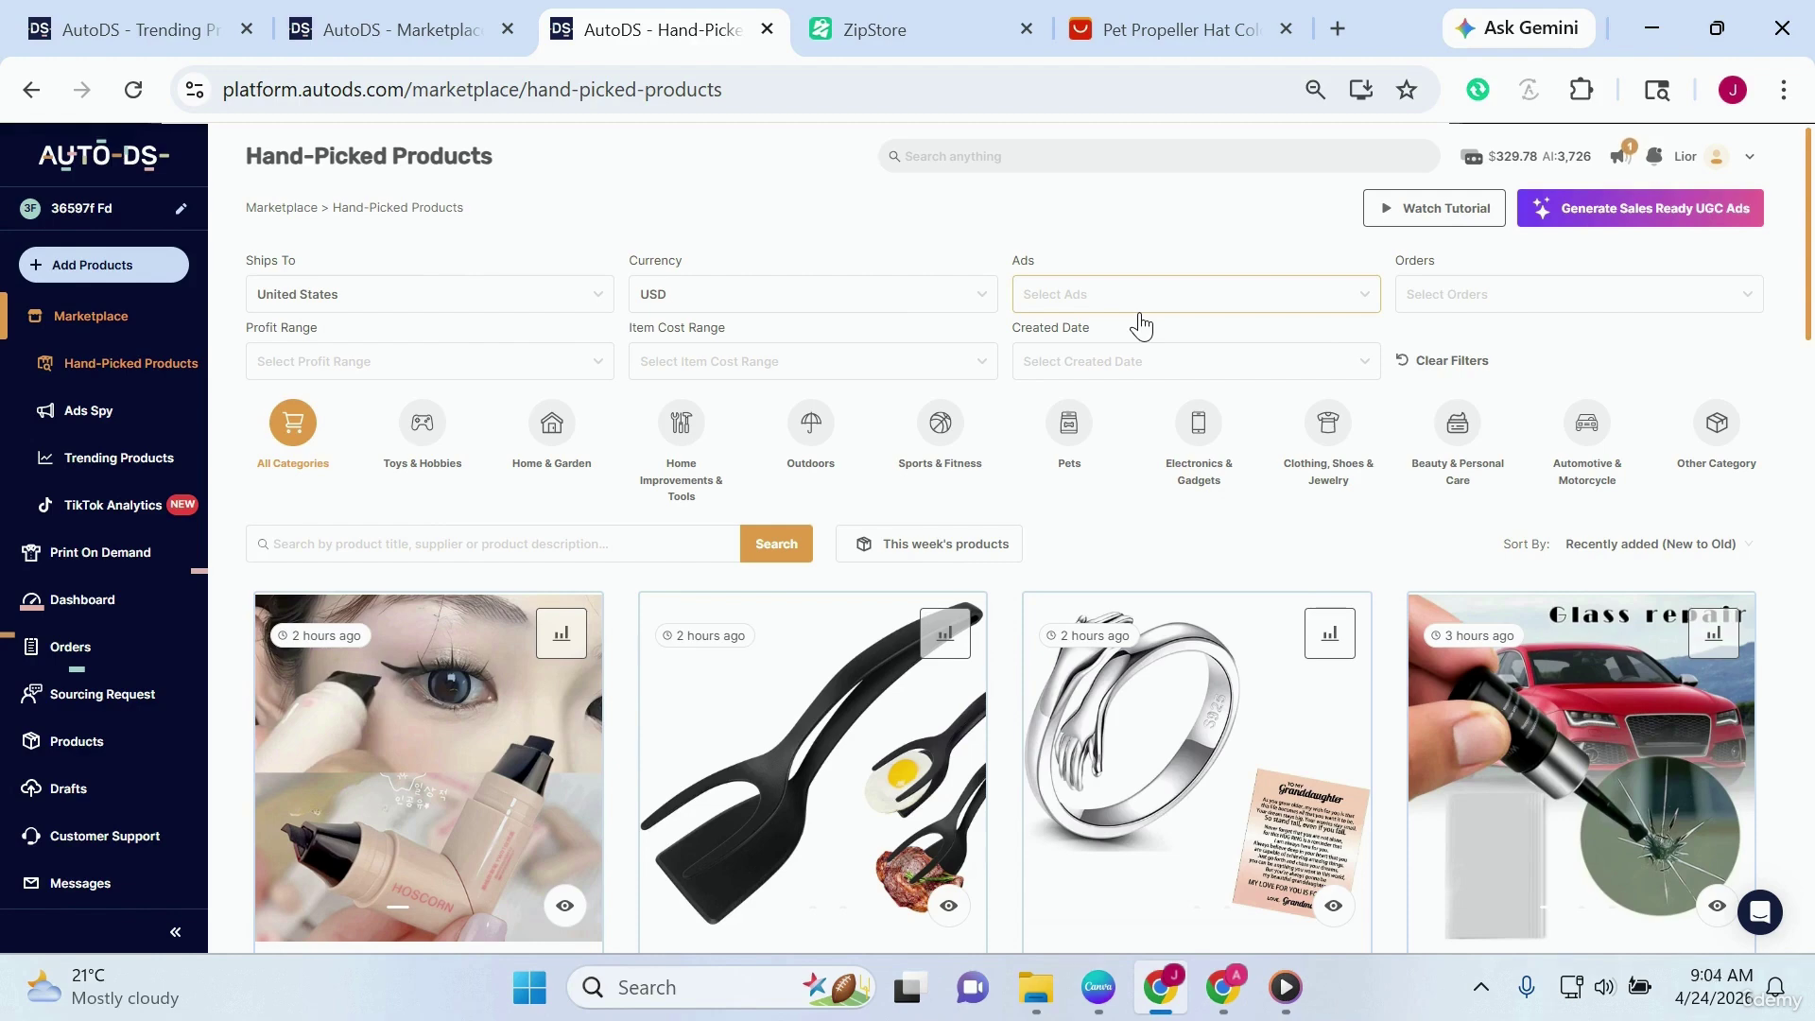
scroll(1116, 407, "down", 3)
mouse_move(1128, 649)
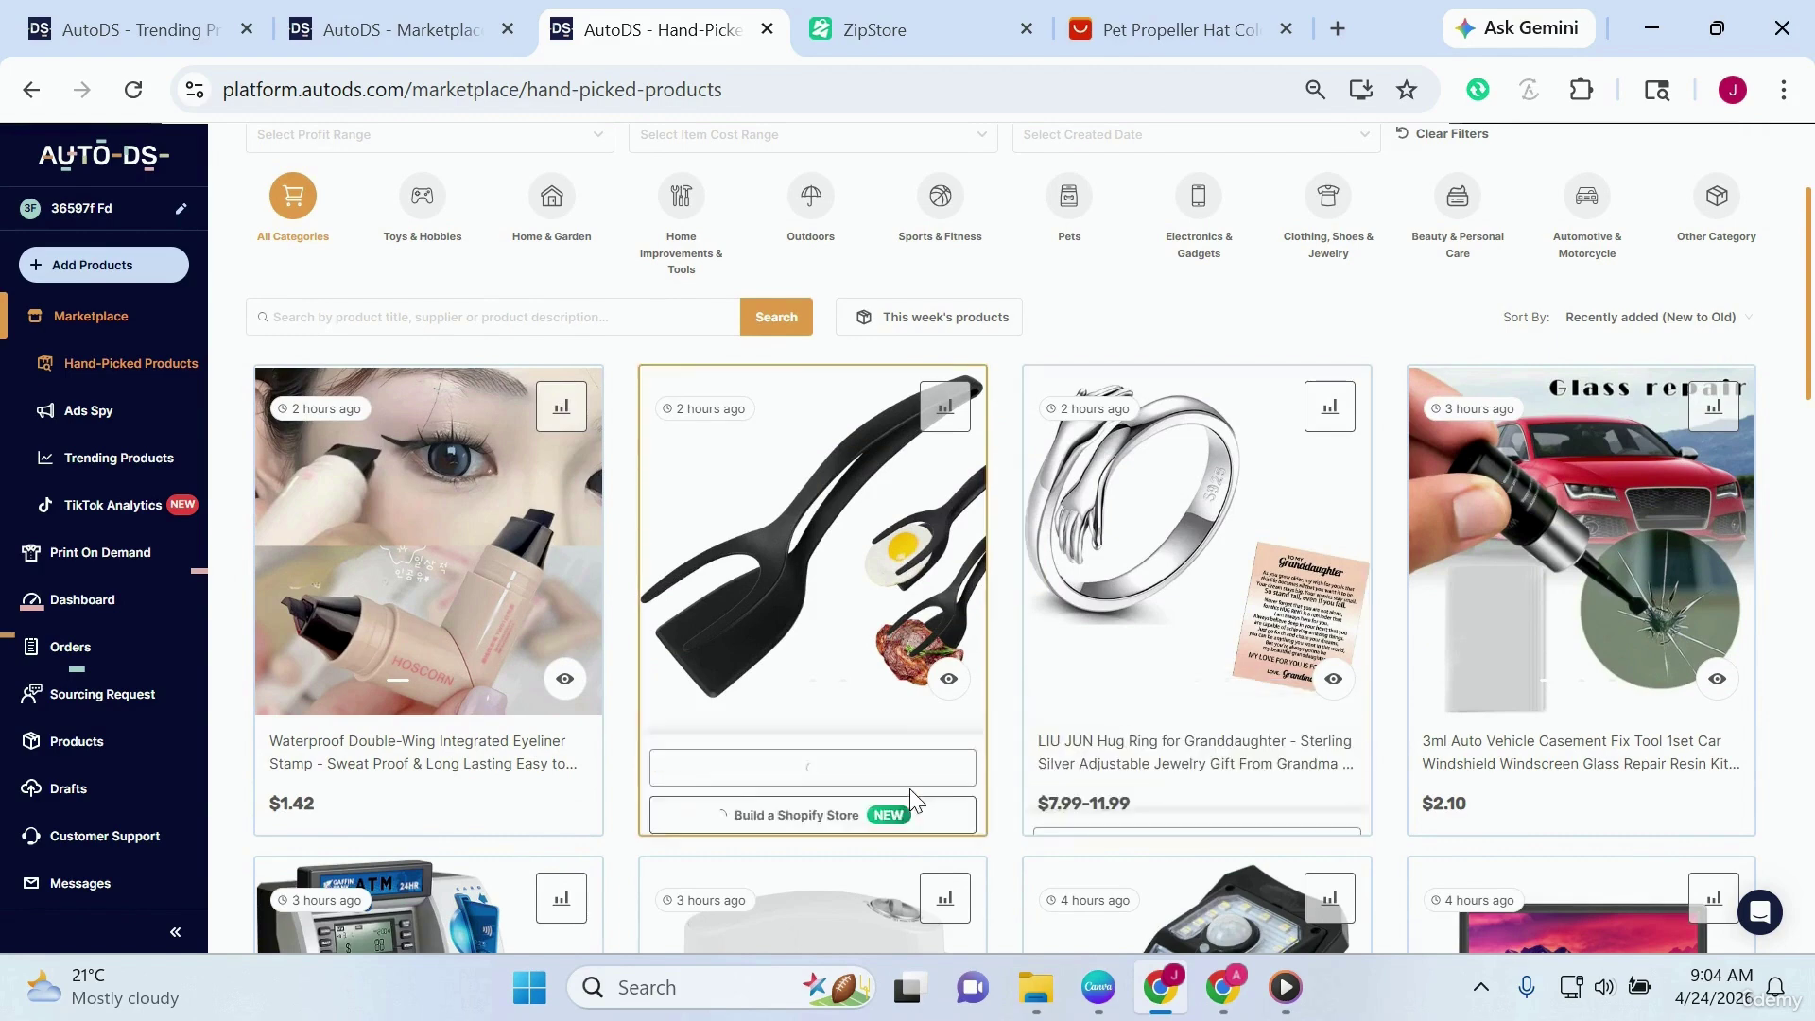
mouse_move(823, 653)
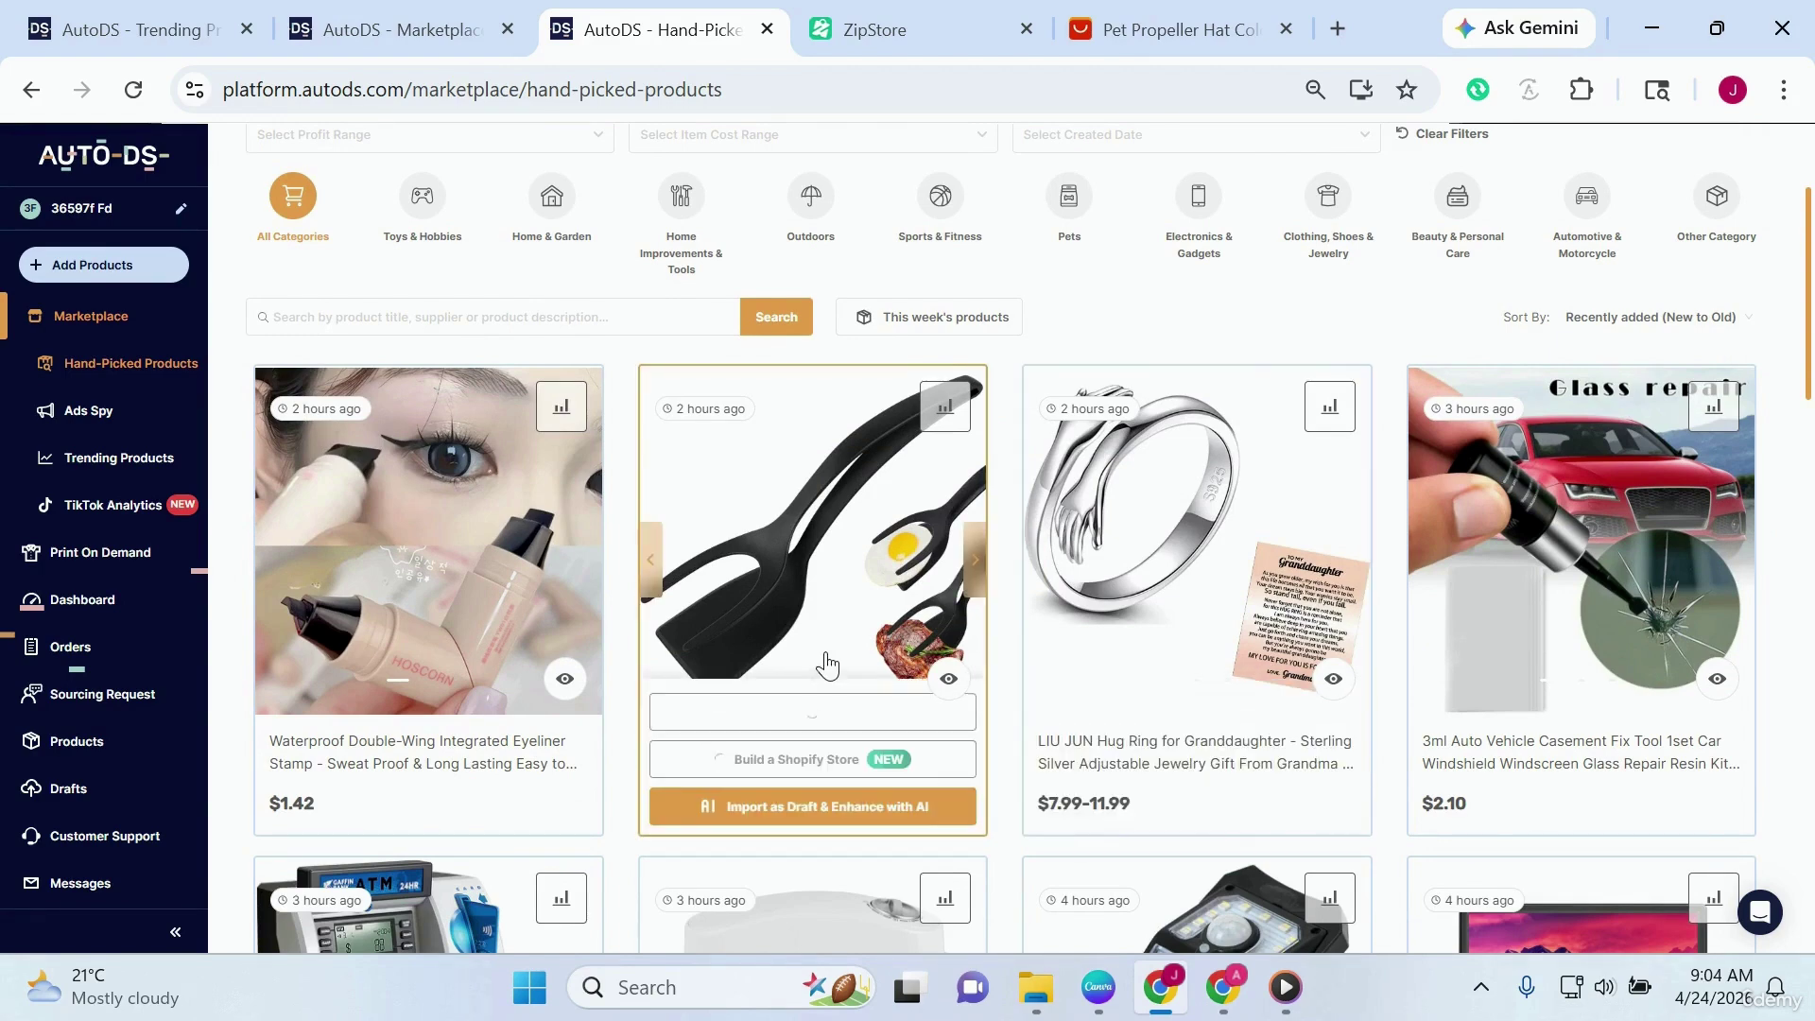
scroll(799, 598, "down", 3)
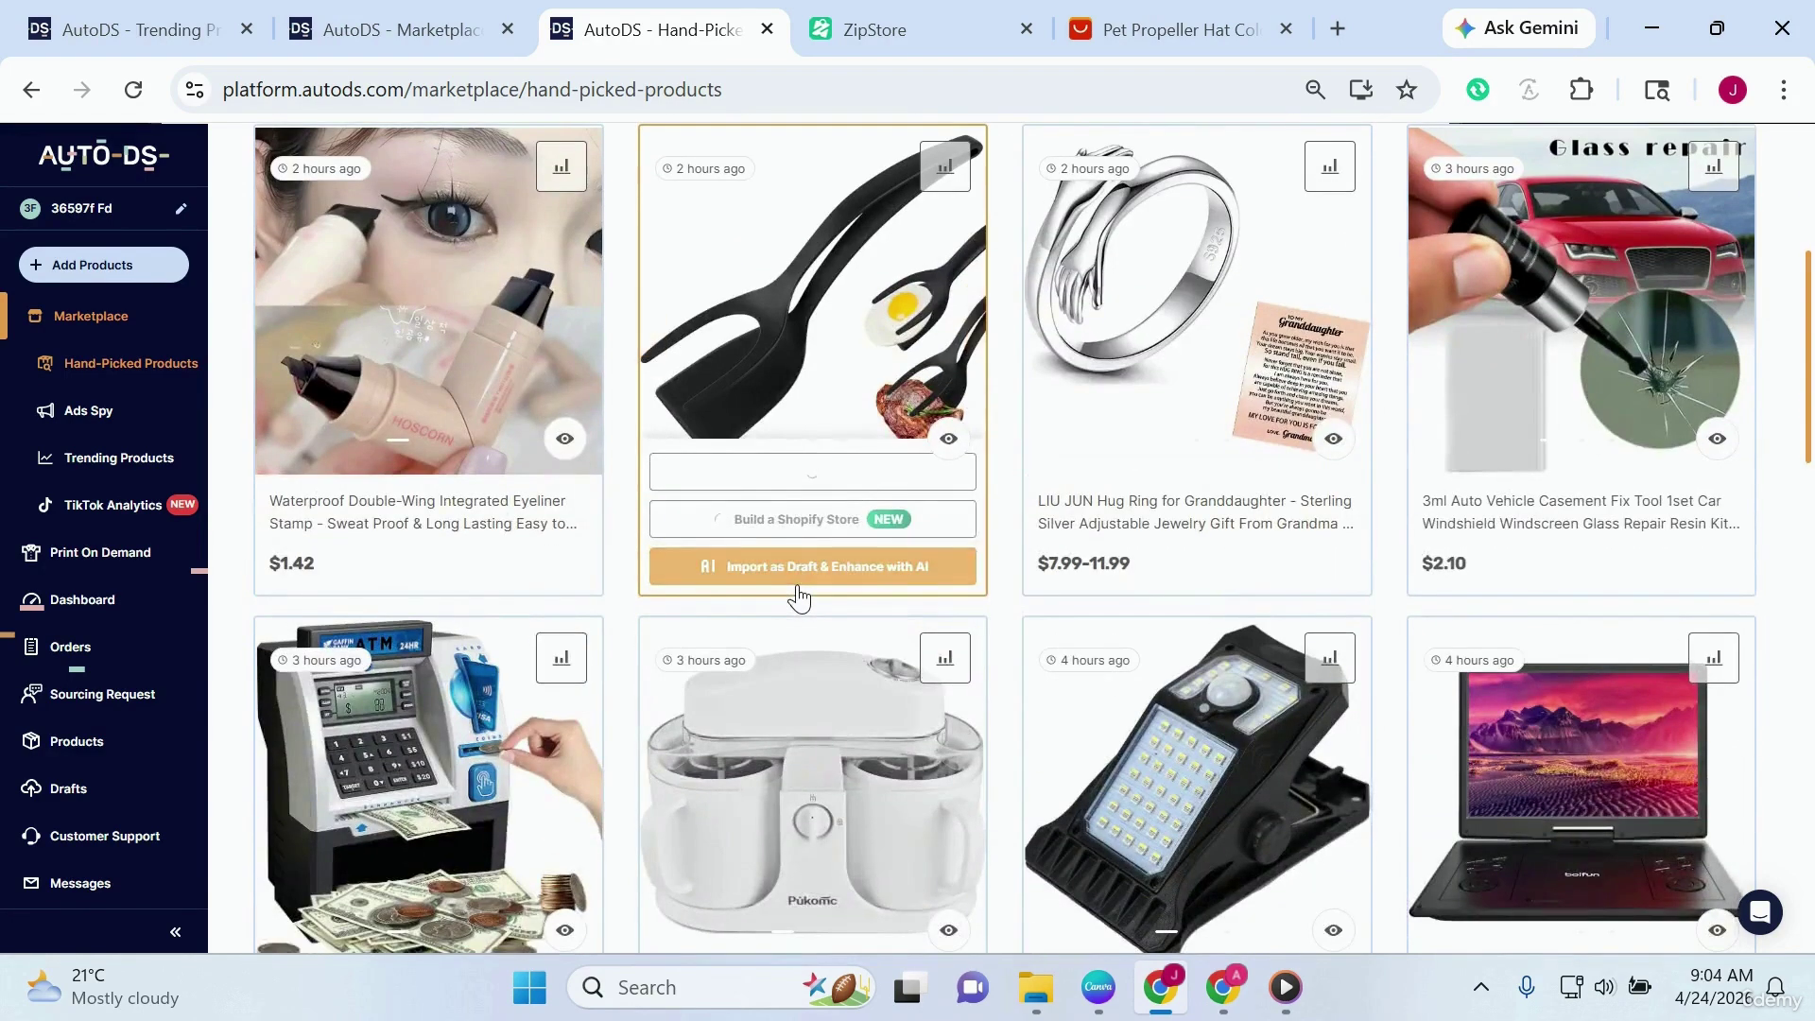
Step: Open the Pukomc Ice Cream Maker's details page and review its product analysis, target audience and social ads
left_click(799, 599)
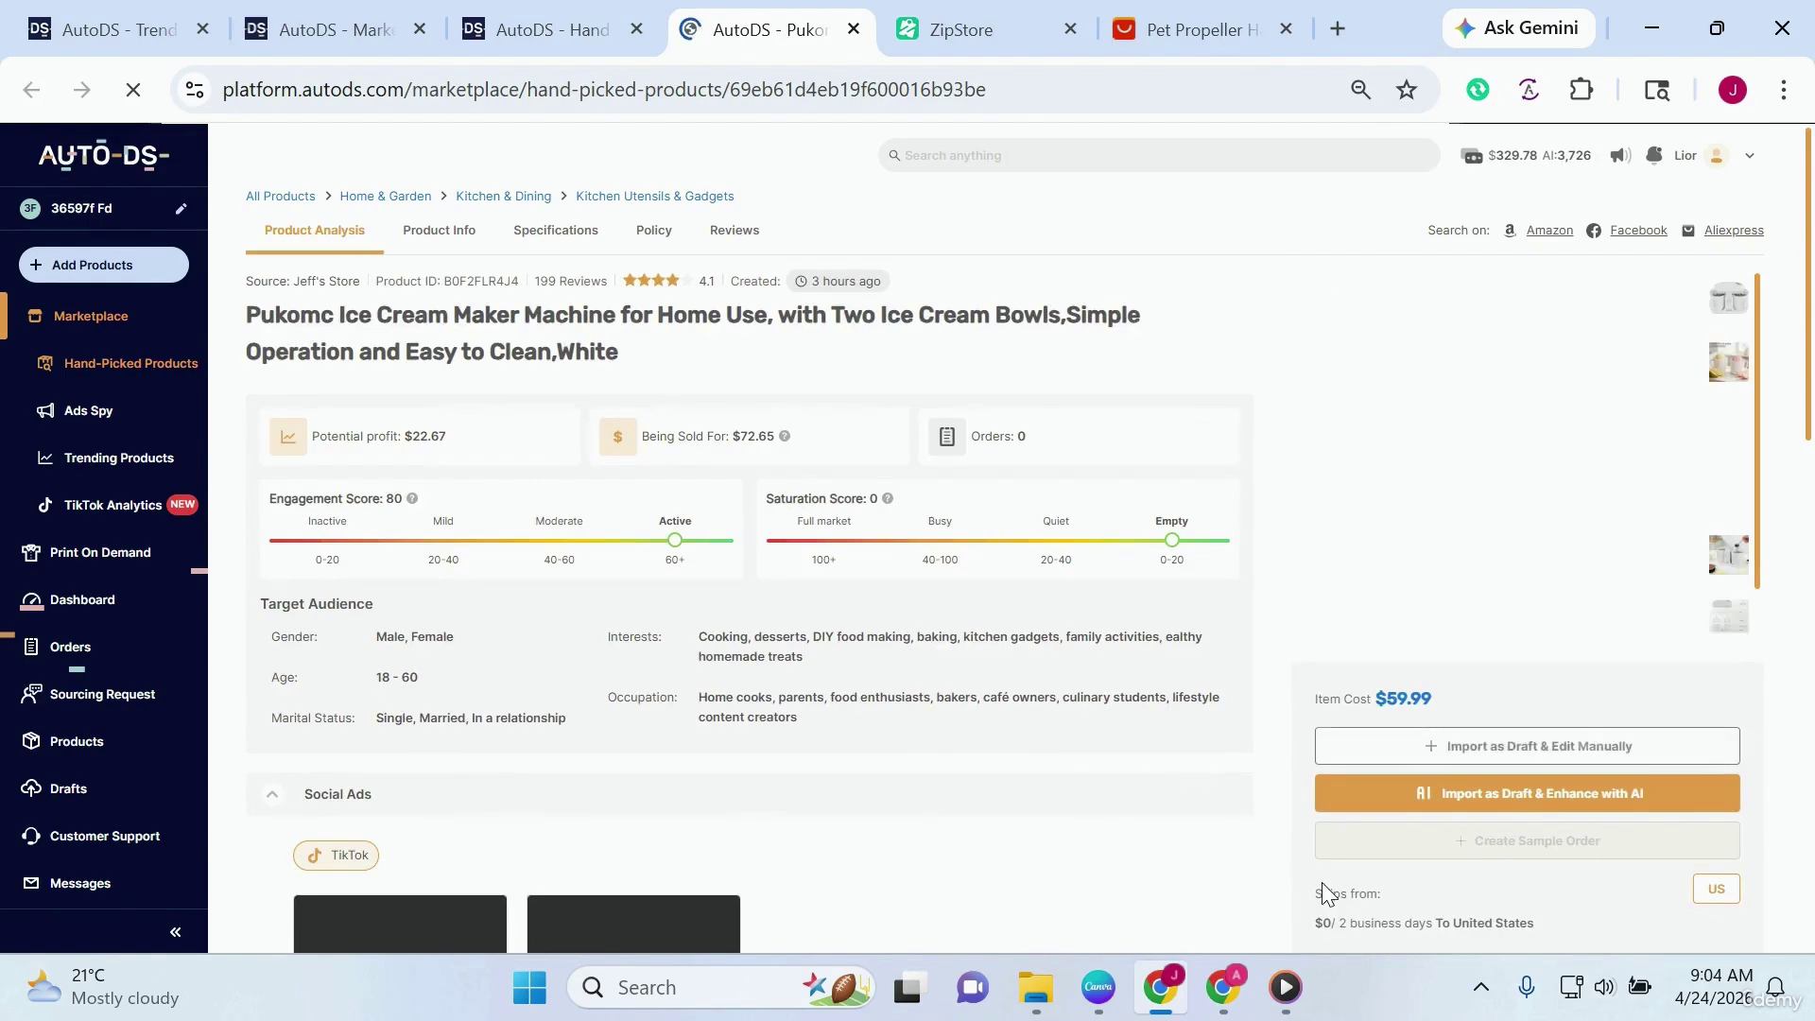
scroll(1333, 889, "down", 3)
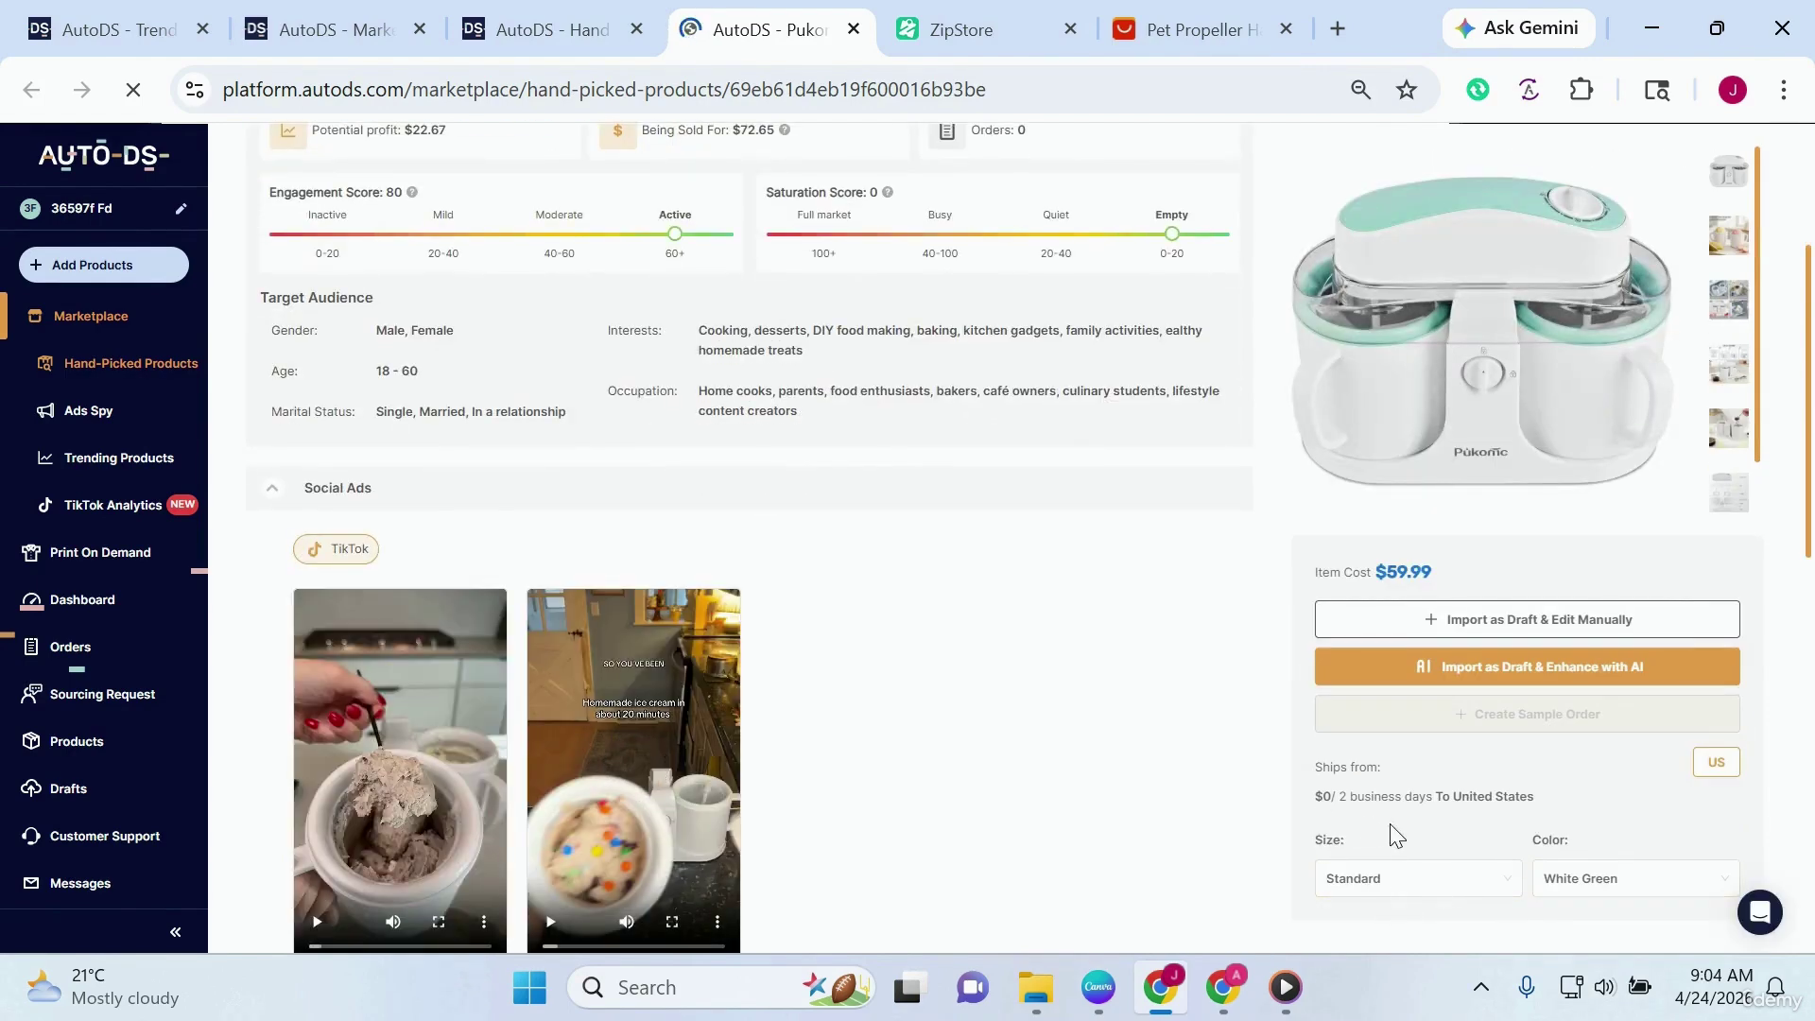
scroll(1397, 837, "down", 1)
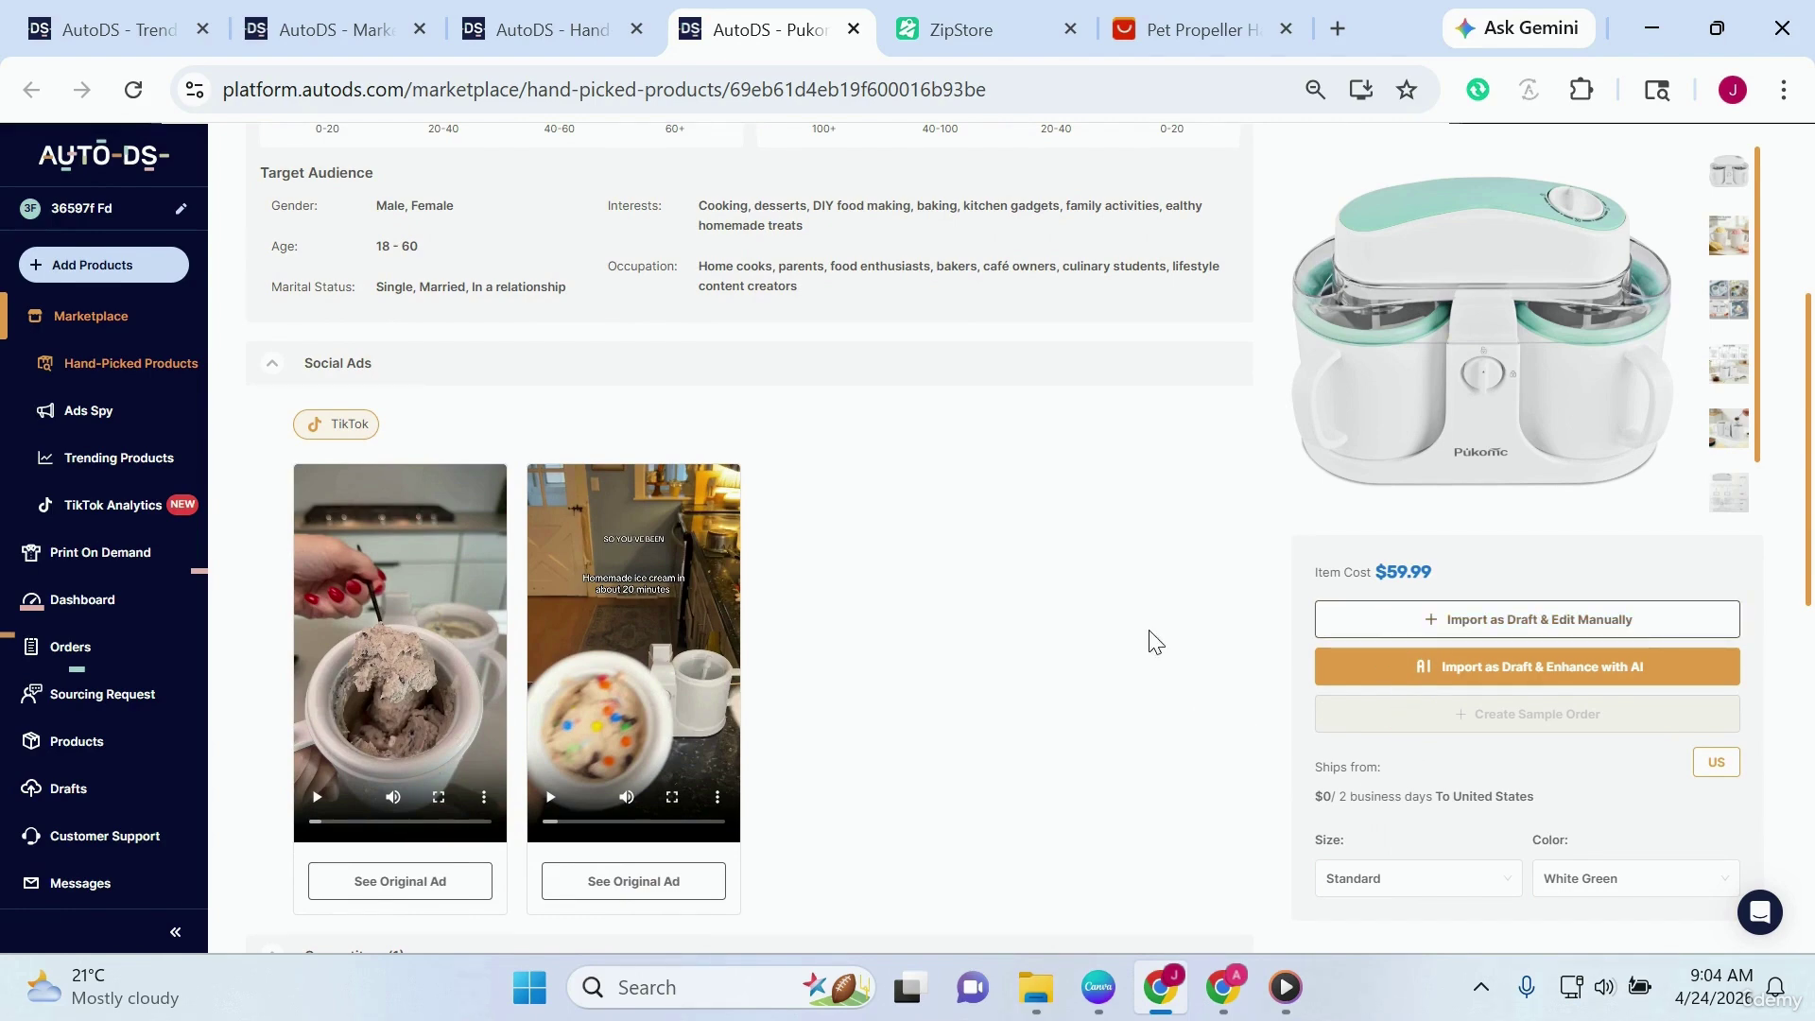
Step: Examine the Pukomc Ice Cream Maker's profit, engagement and saturation scores, target audience, social ads and competitors
scroll(1149, 638, "up", 1)
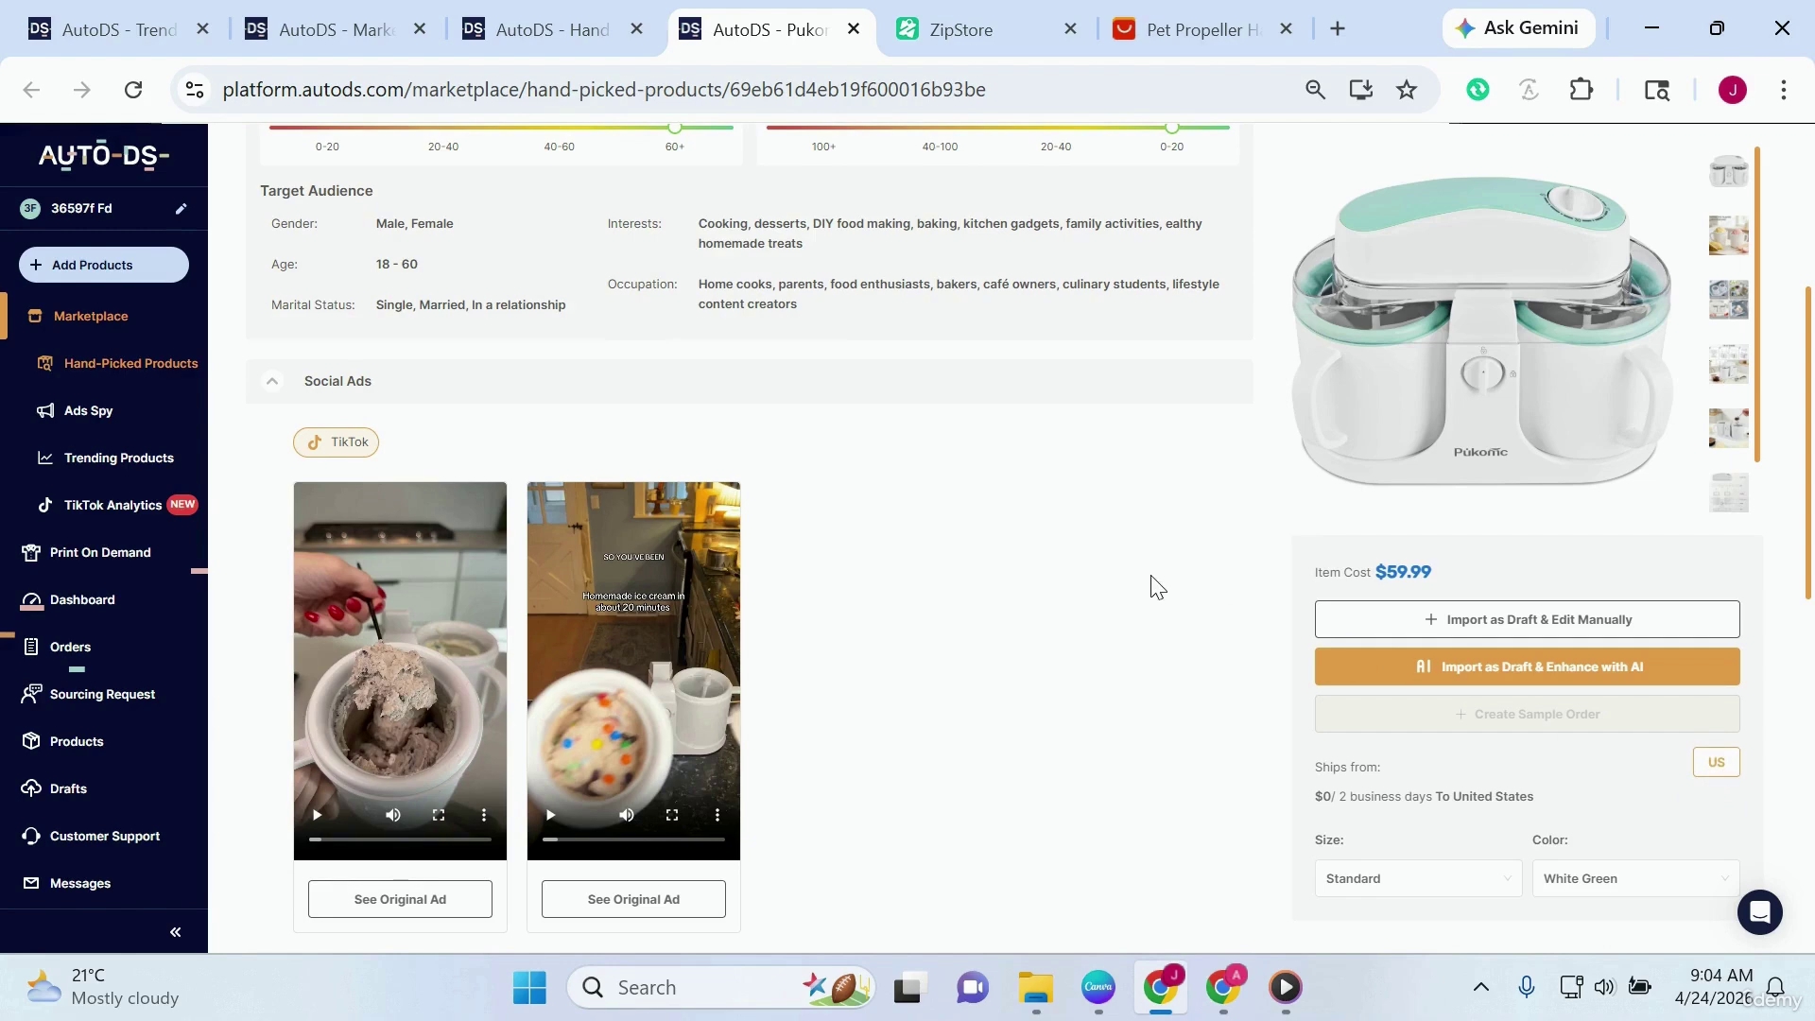
scroll(1157, 586, "up", 1)
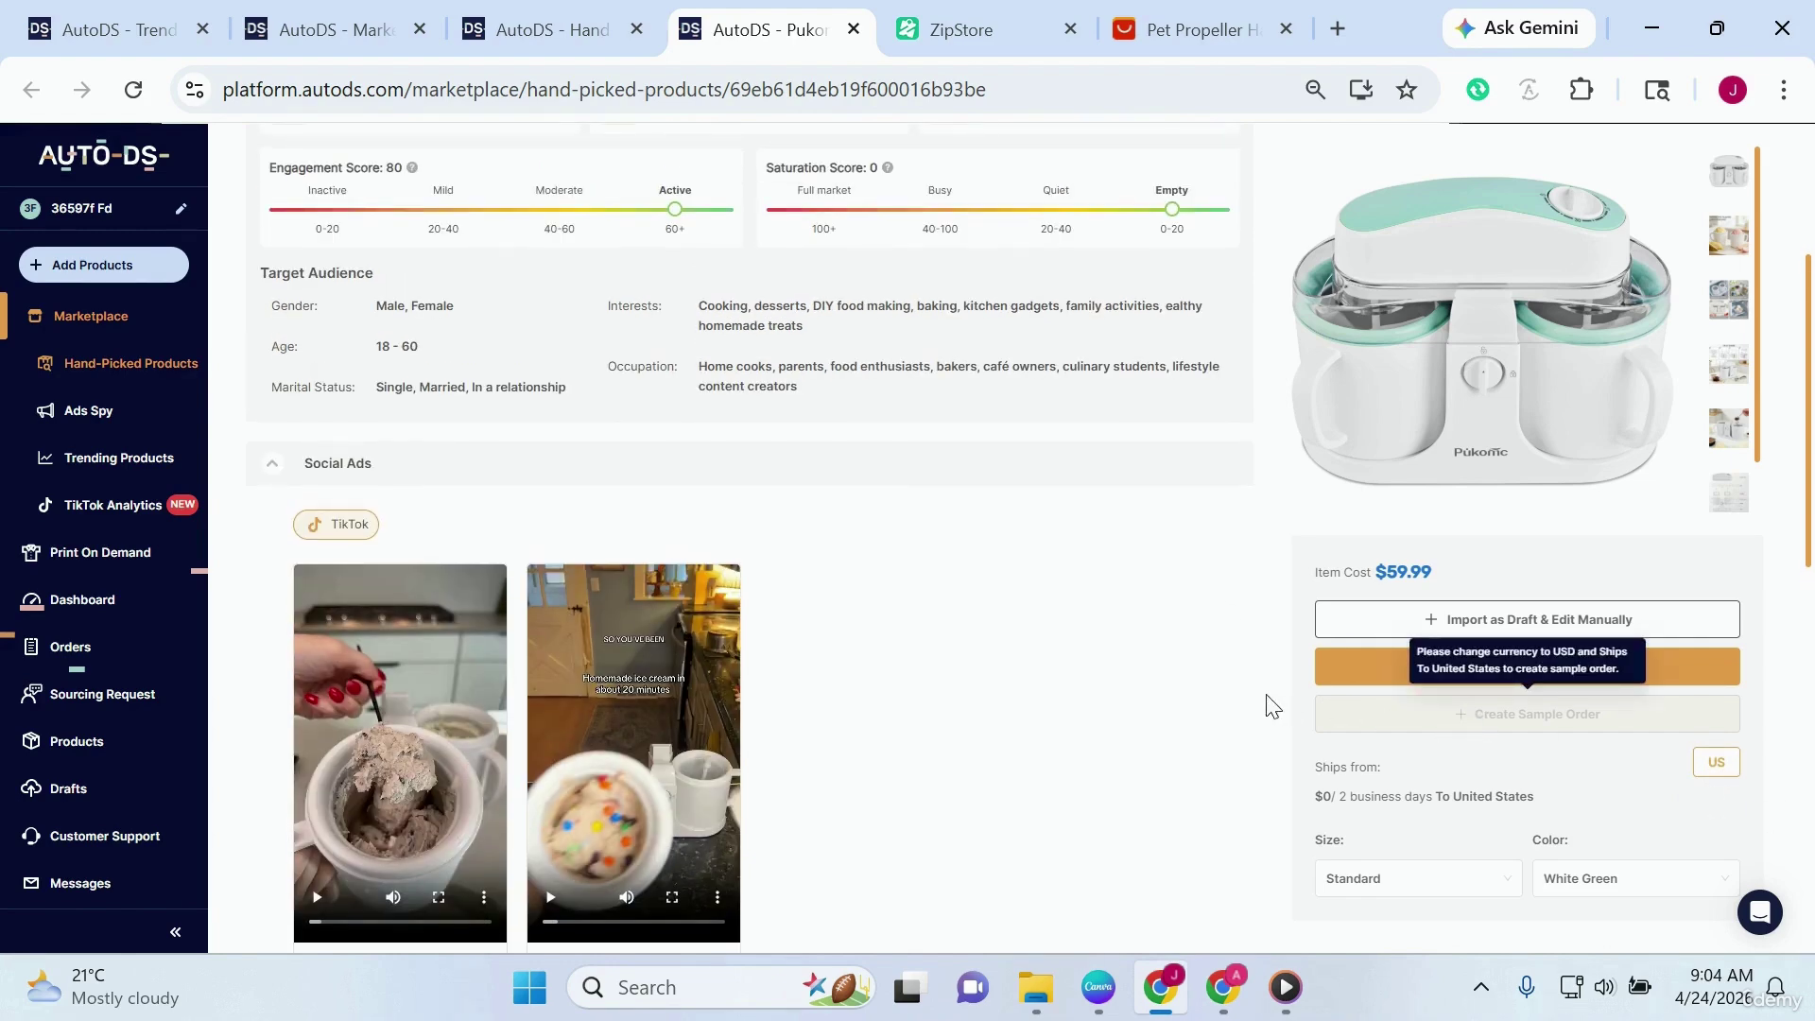
scroll(1268, 703, "up", 4)
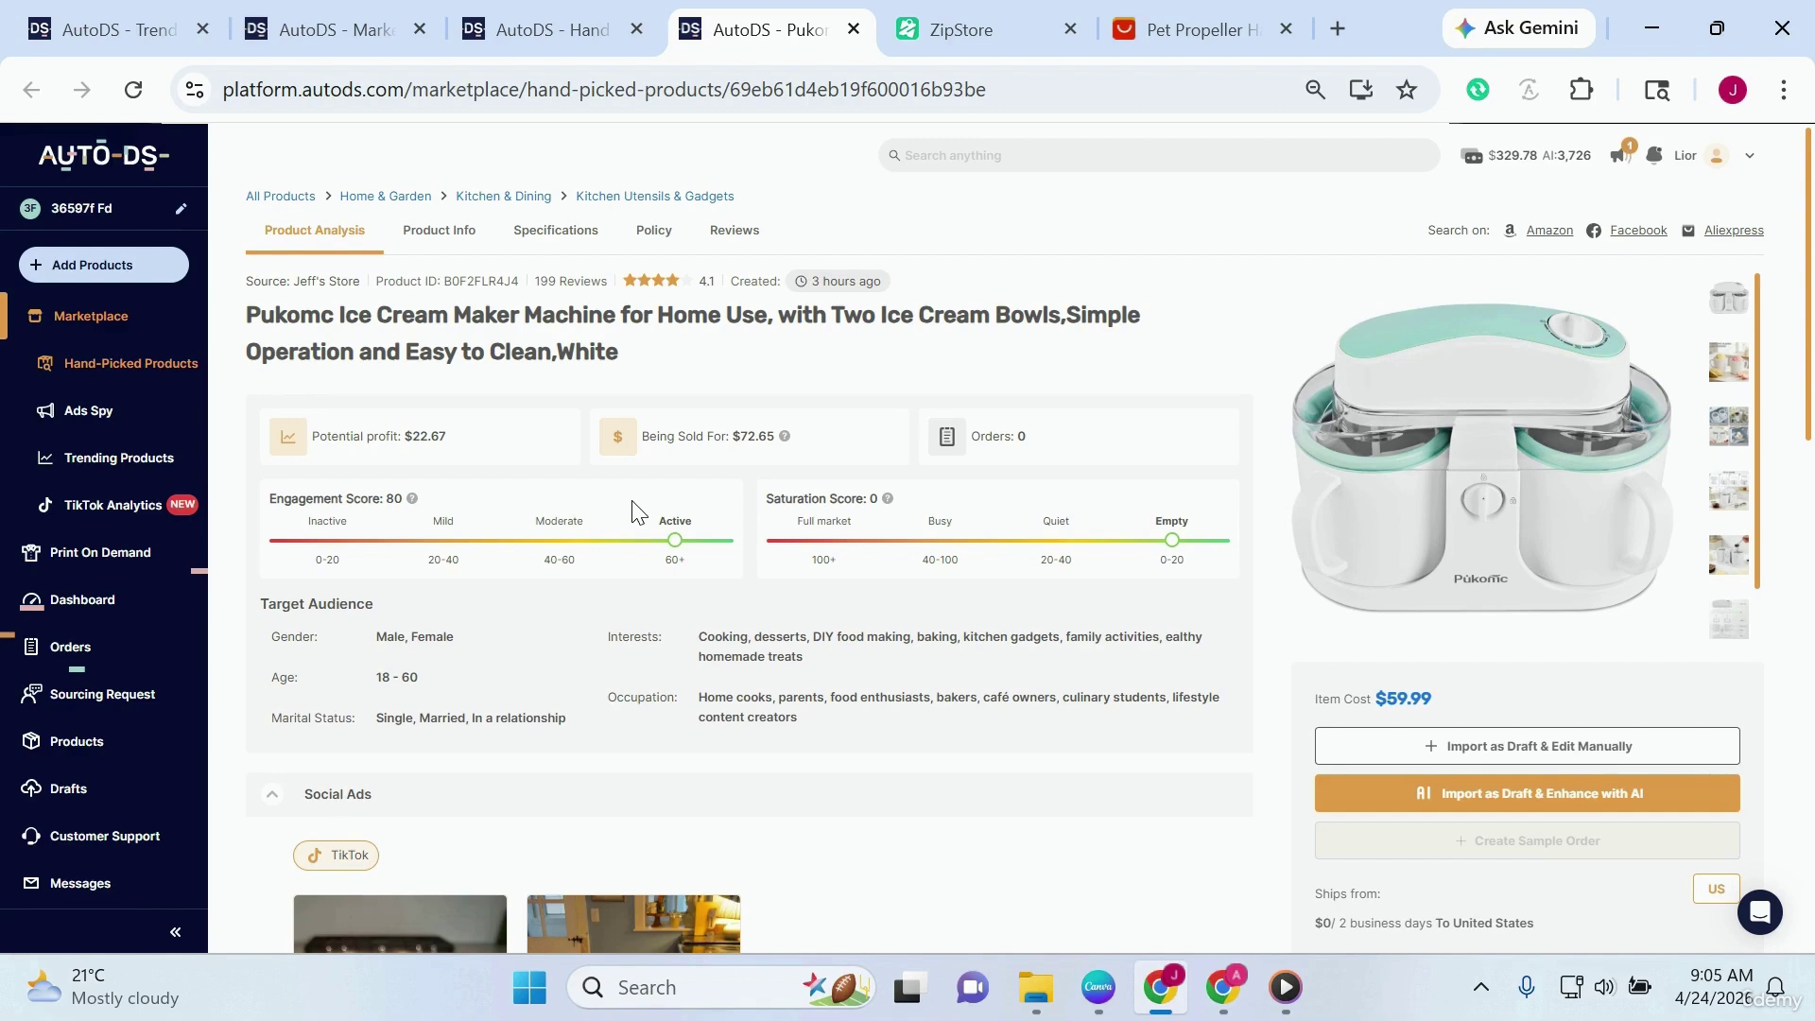
scroll(632, 511, "down", 3)
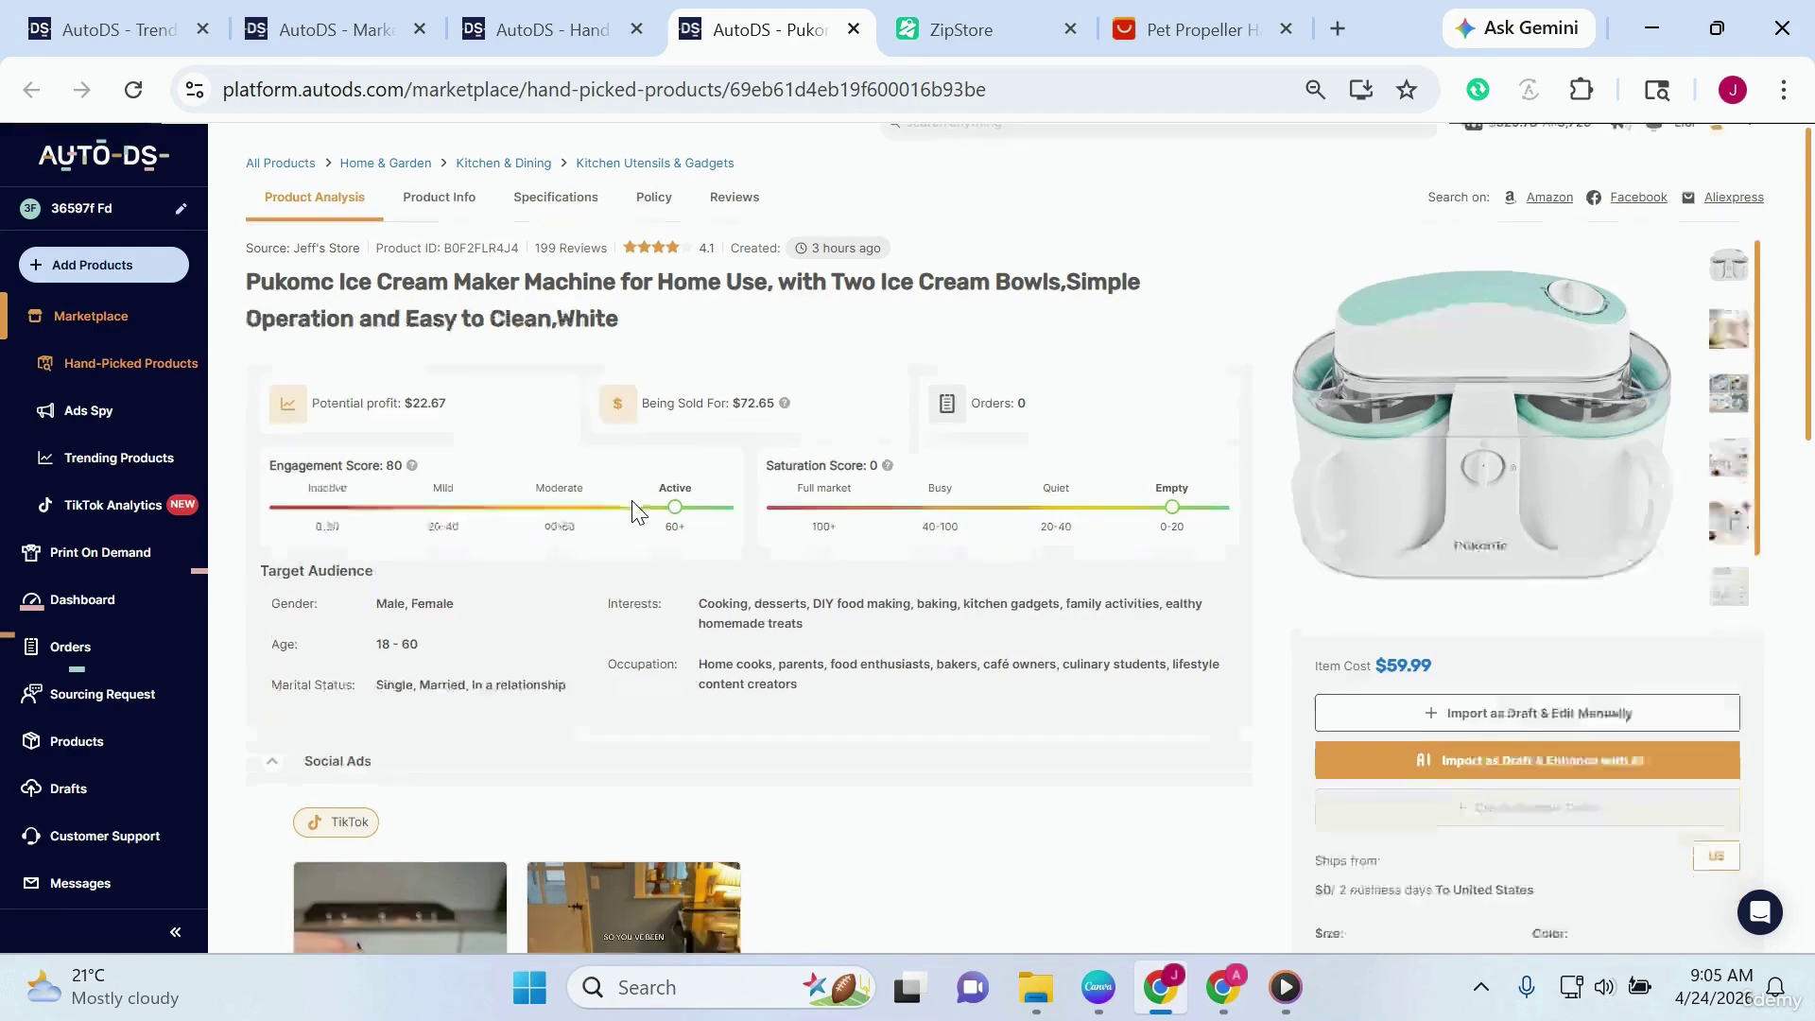
scroll(633, 510, "up", 3)
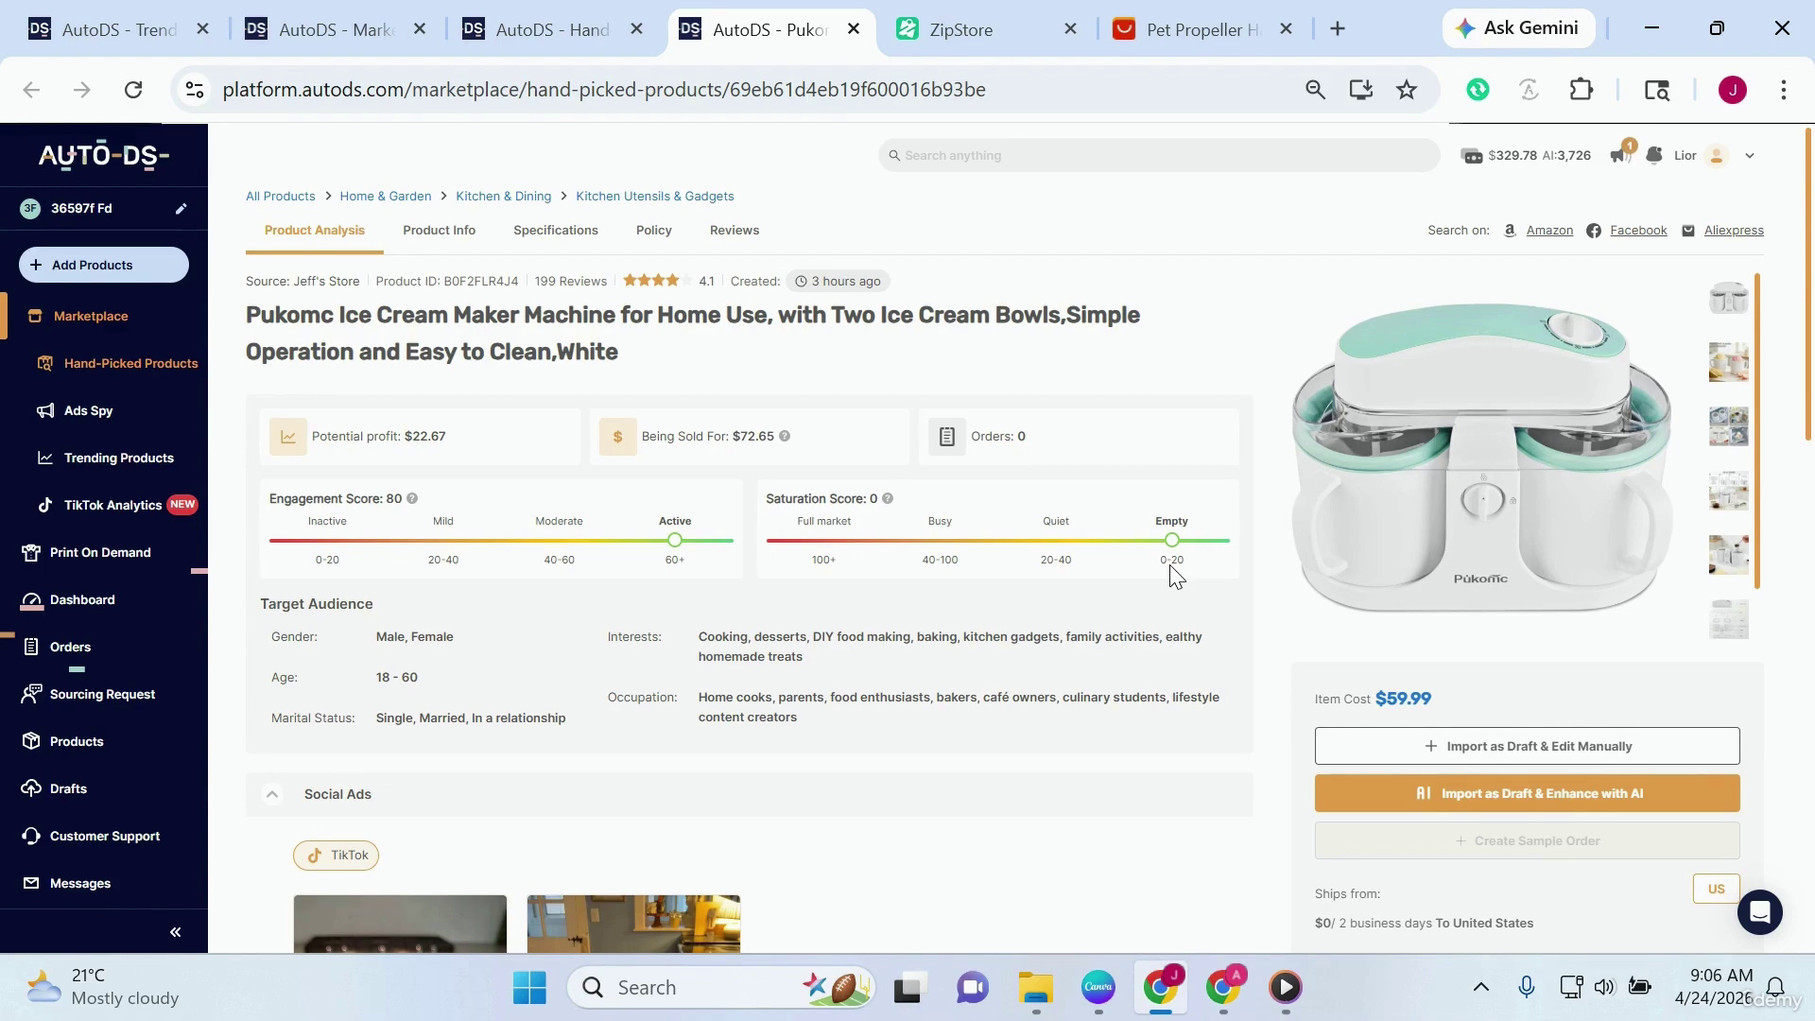
scroll(1175, 576, "down", 7)
scroll(835, 539, "up", 5)
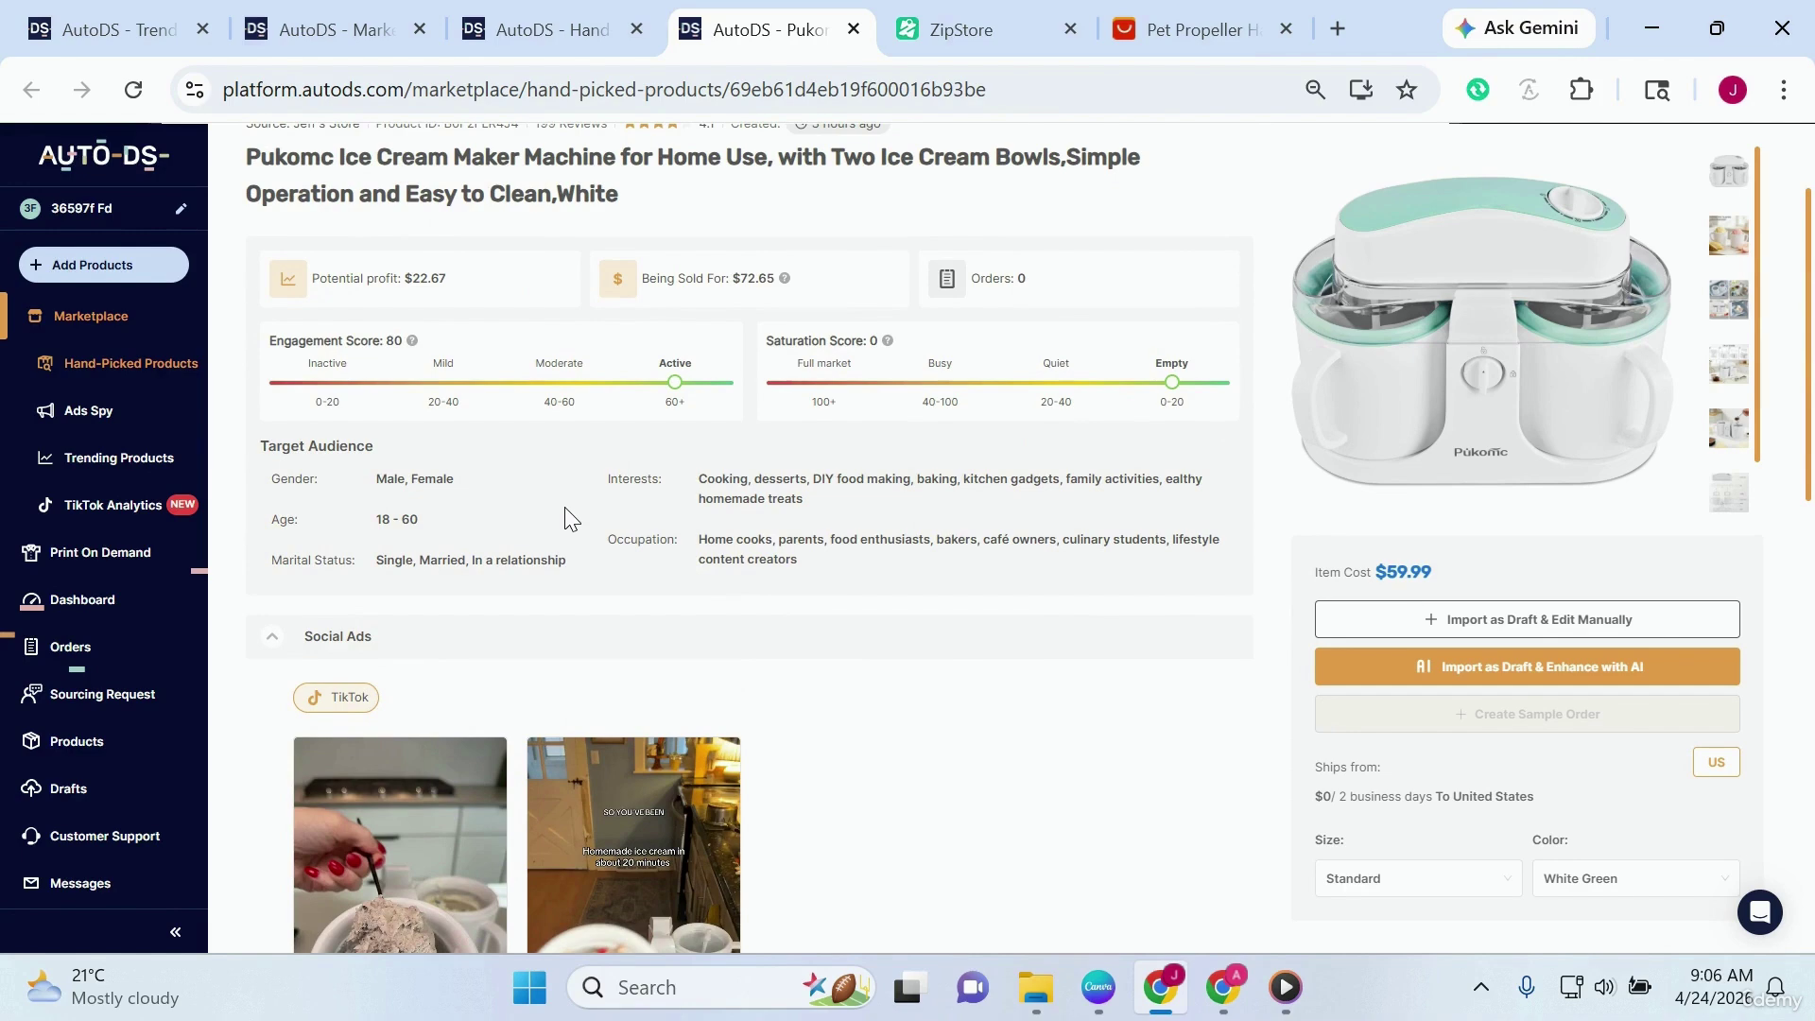
scroll(565, 507, "down", 7)
scroll(525, 355, "up", 4)
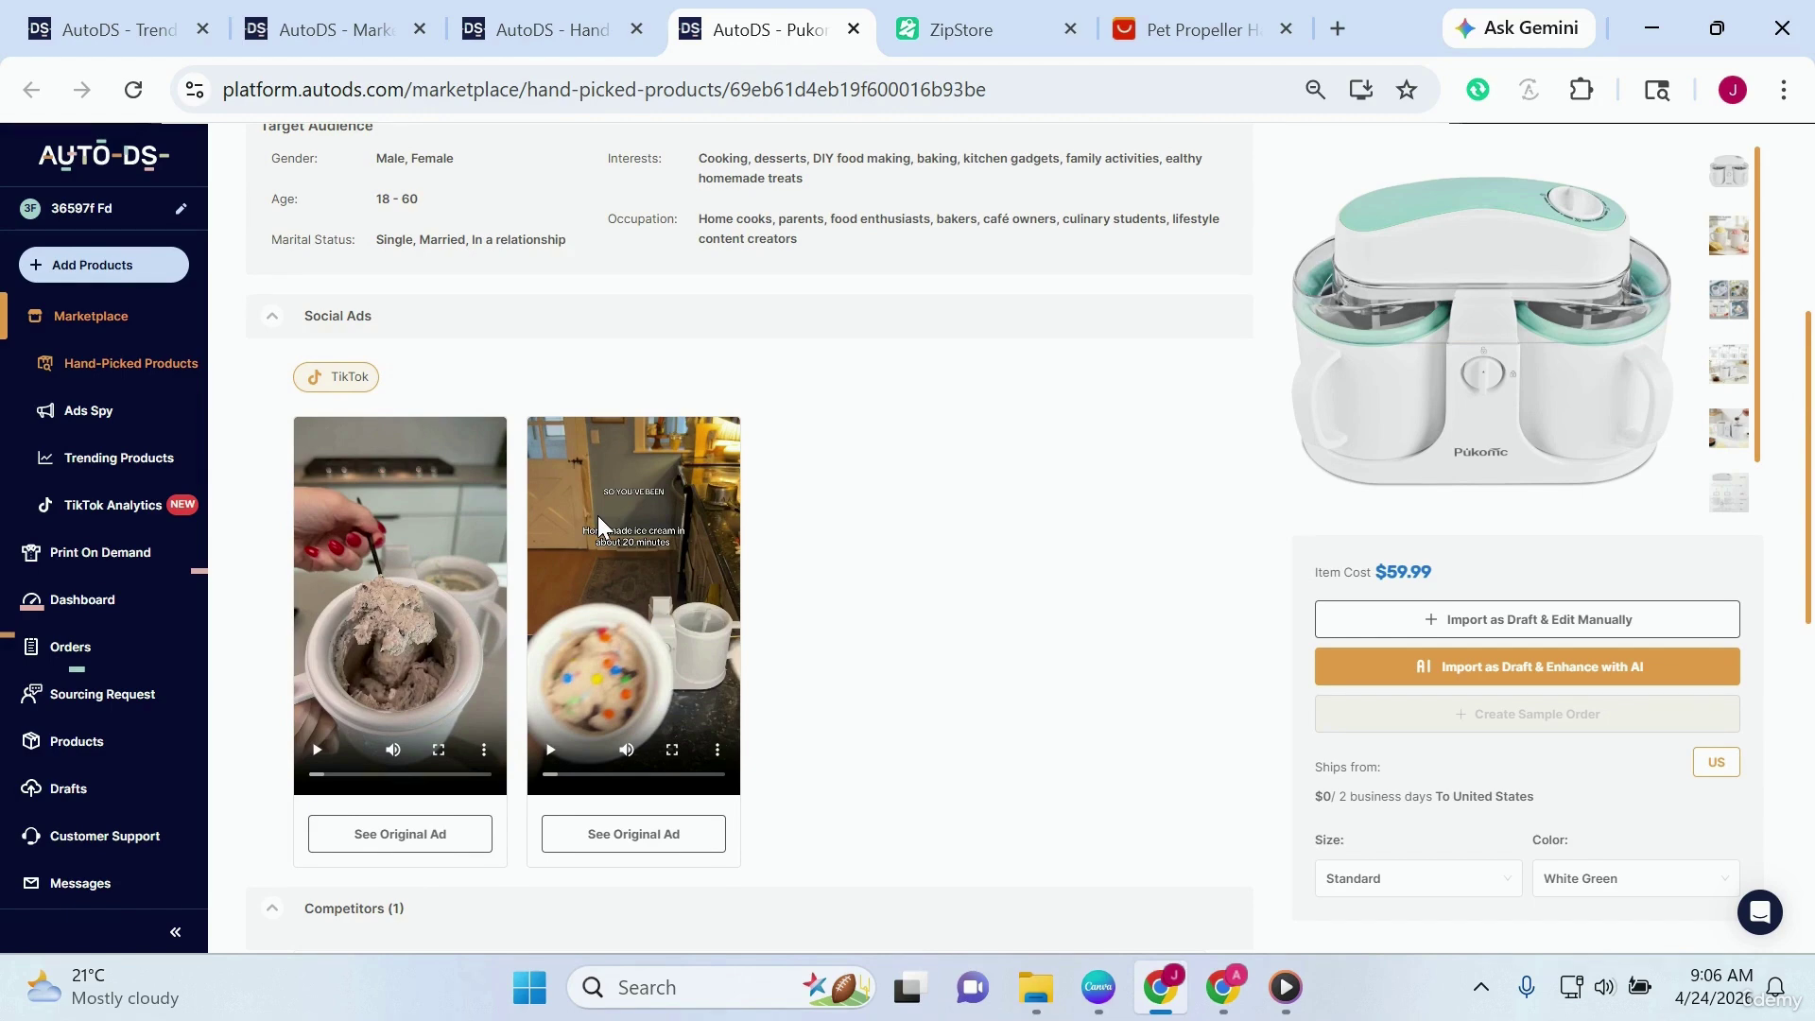
scroll(600, 518, "down", 4)
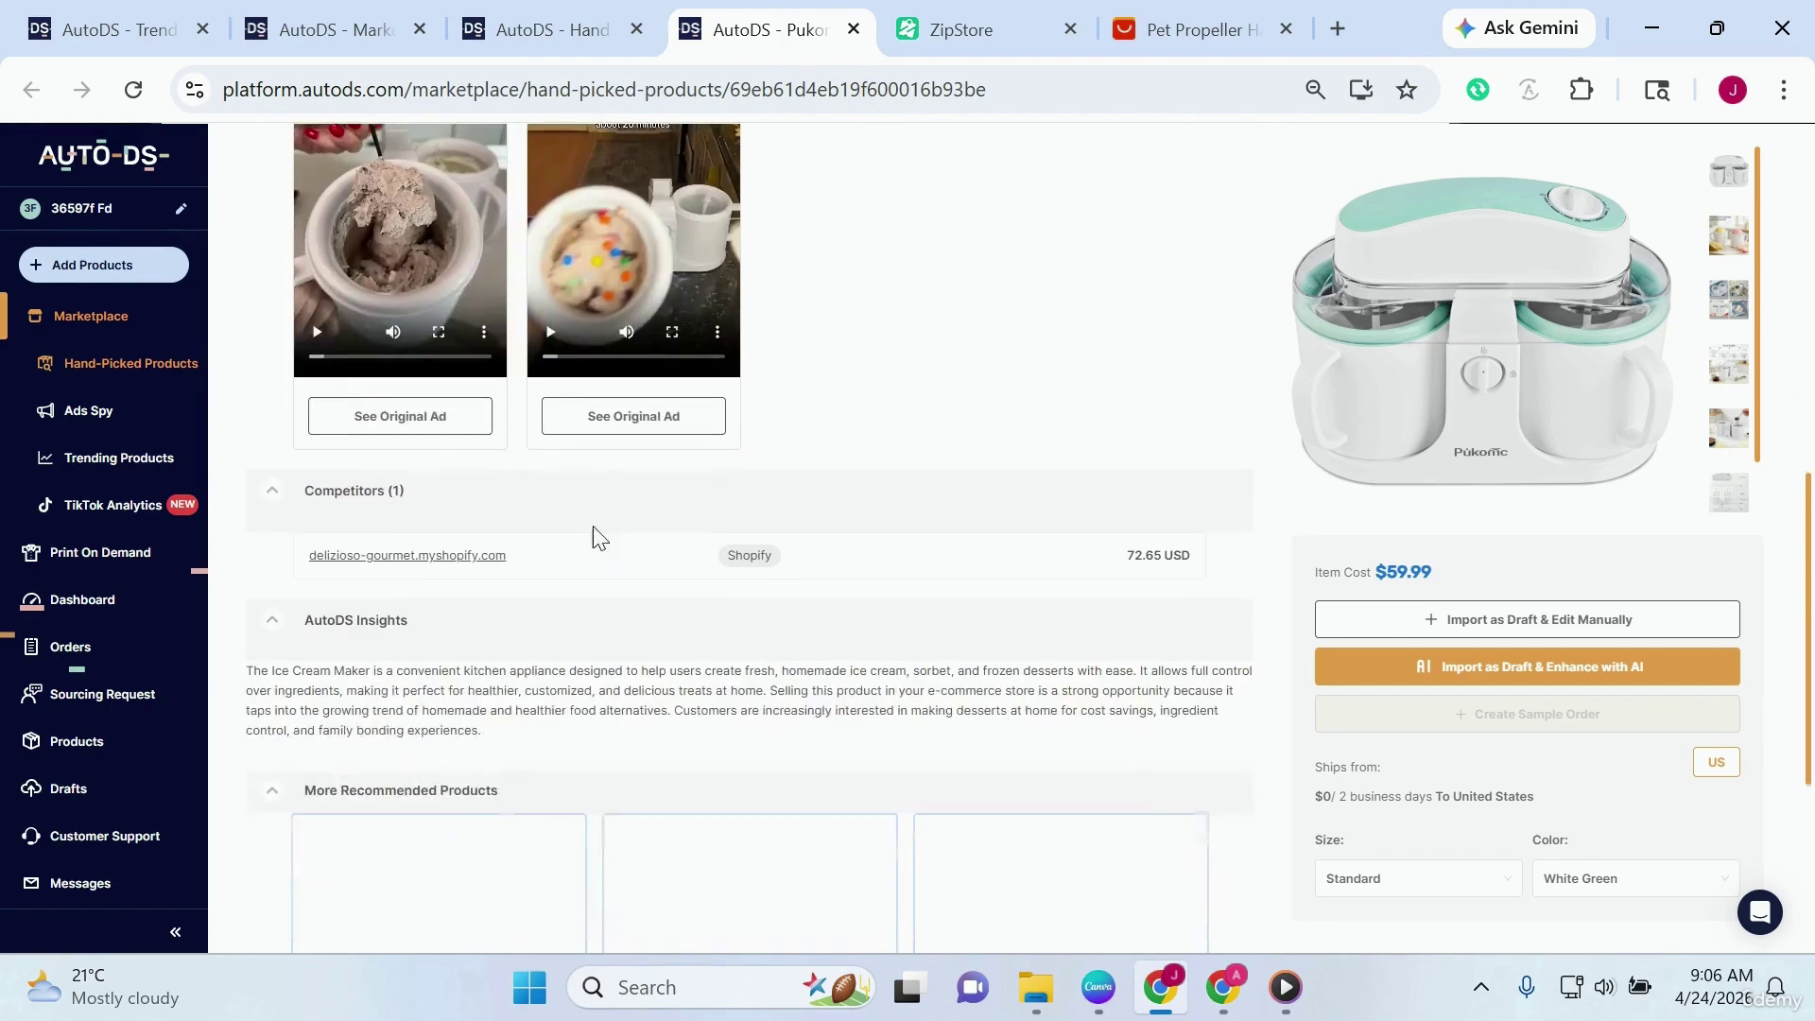
Step: Open the competitor's Shopify listing for the ice cream maker and review its price, images and product description
left_click(405, 555)
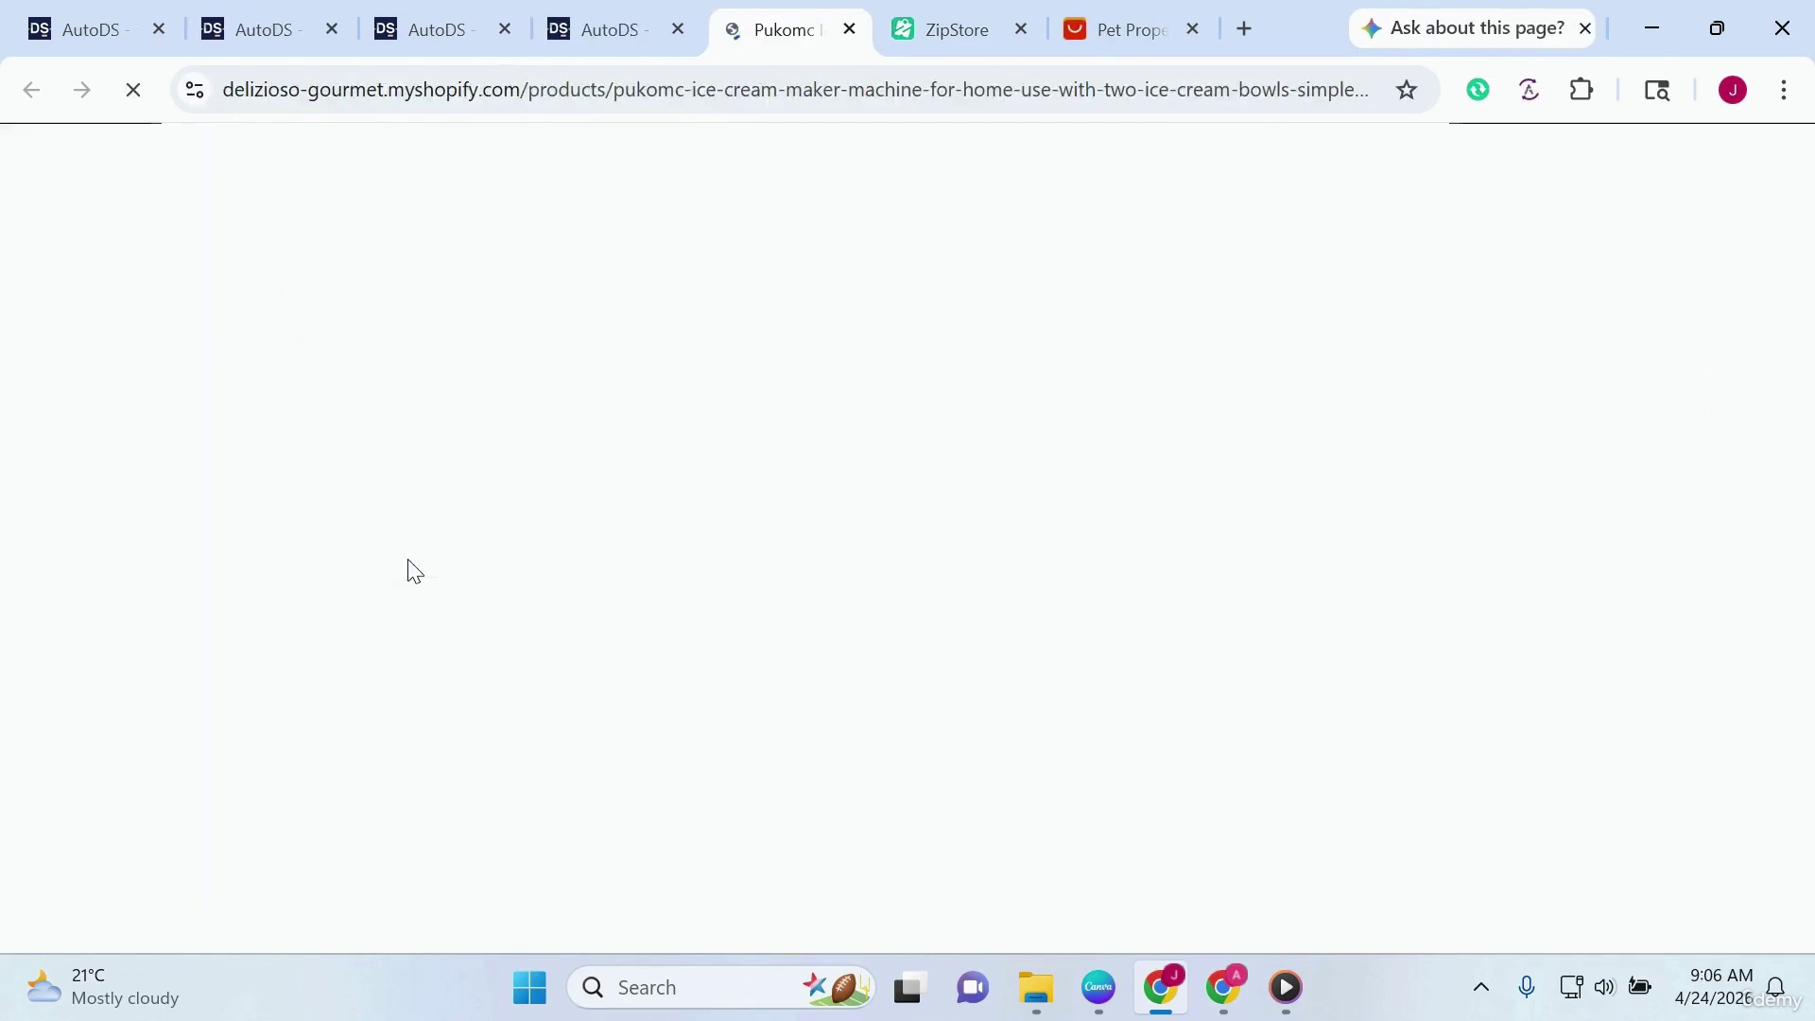
scroll(981, 590, "down", 3)
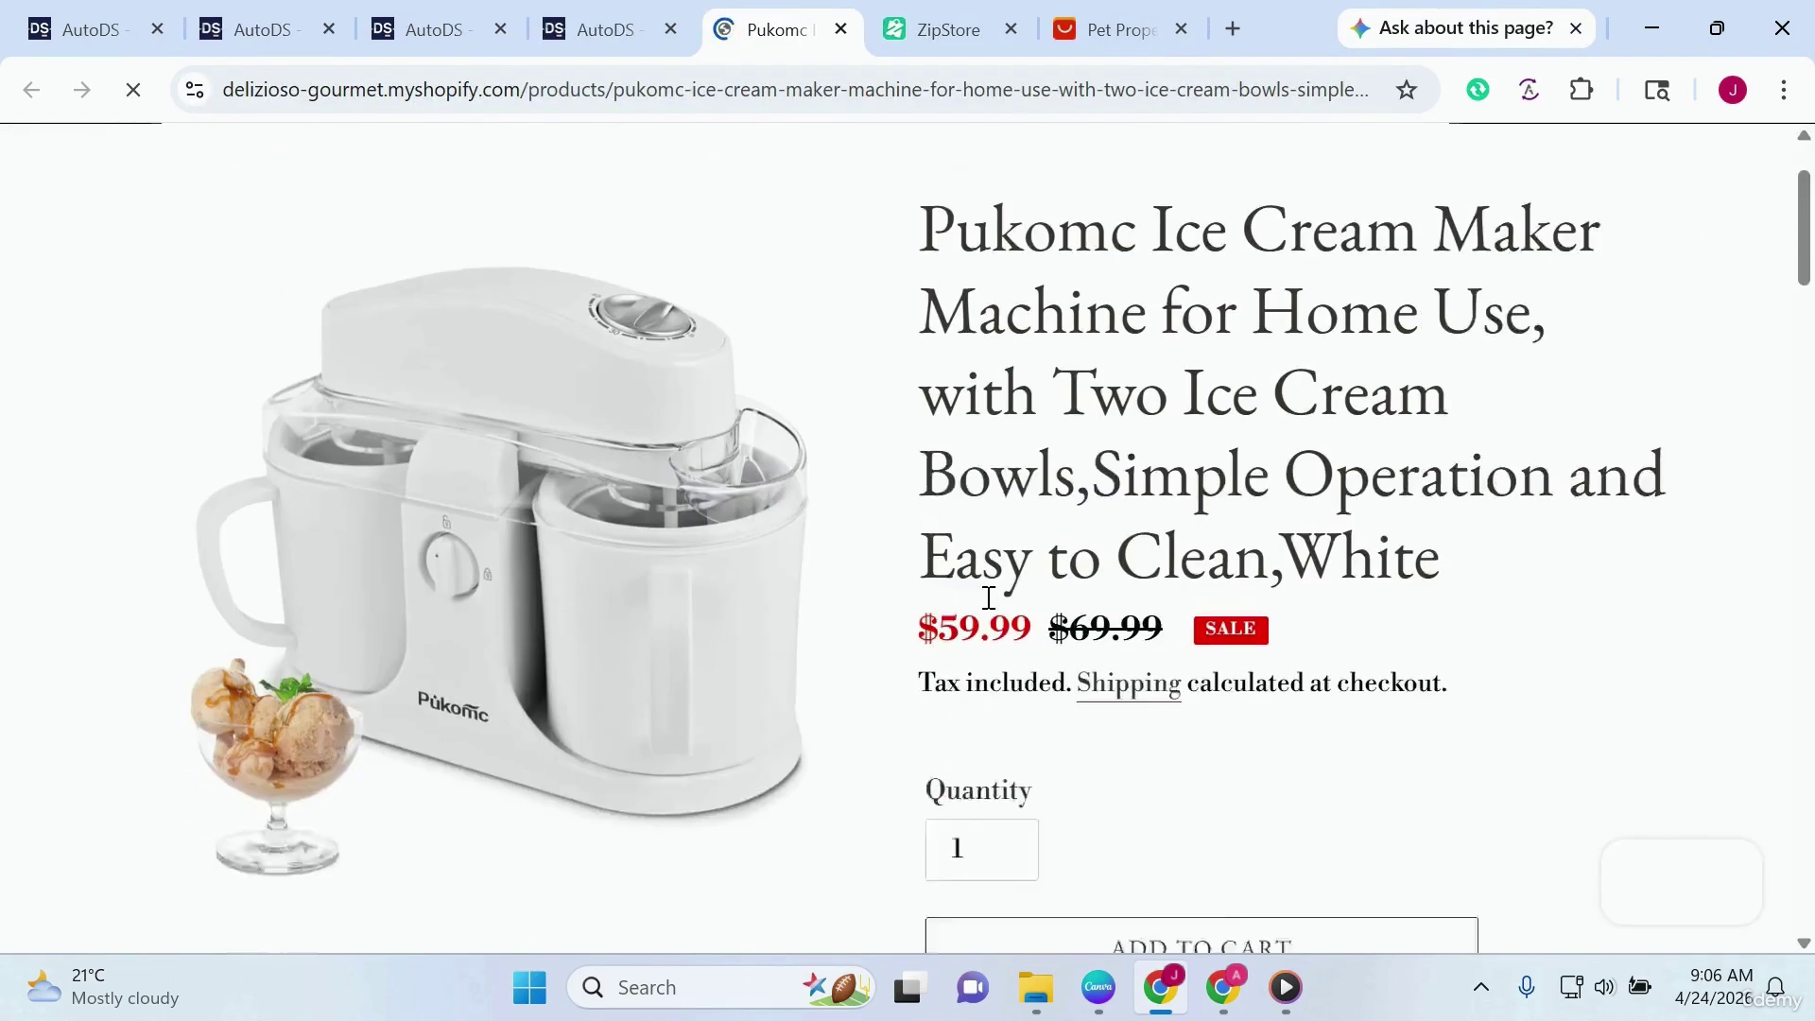
scroll(1161, 520, "down", 10)
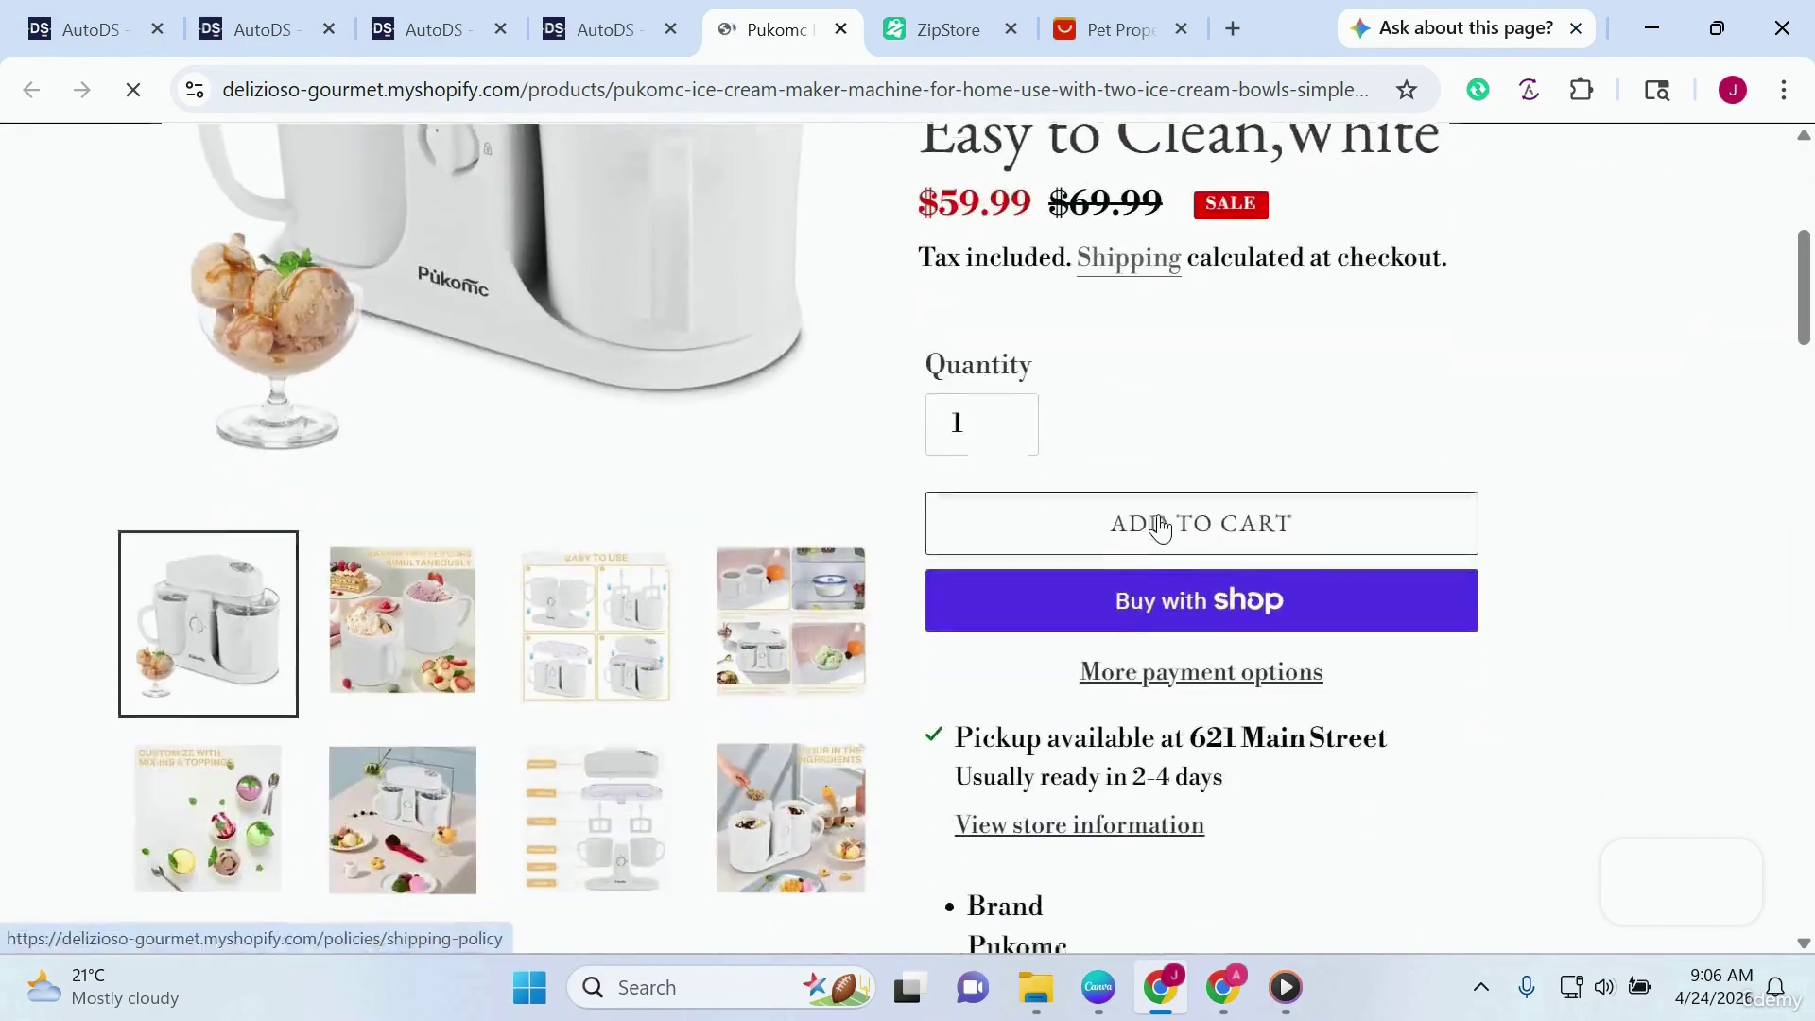
scroll(1163, 520, "down", 12)
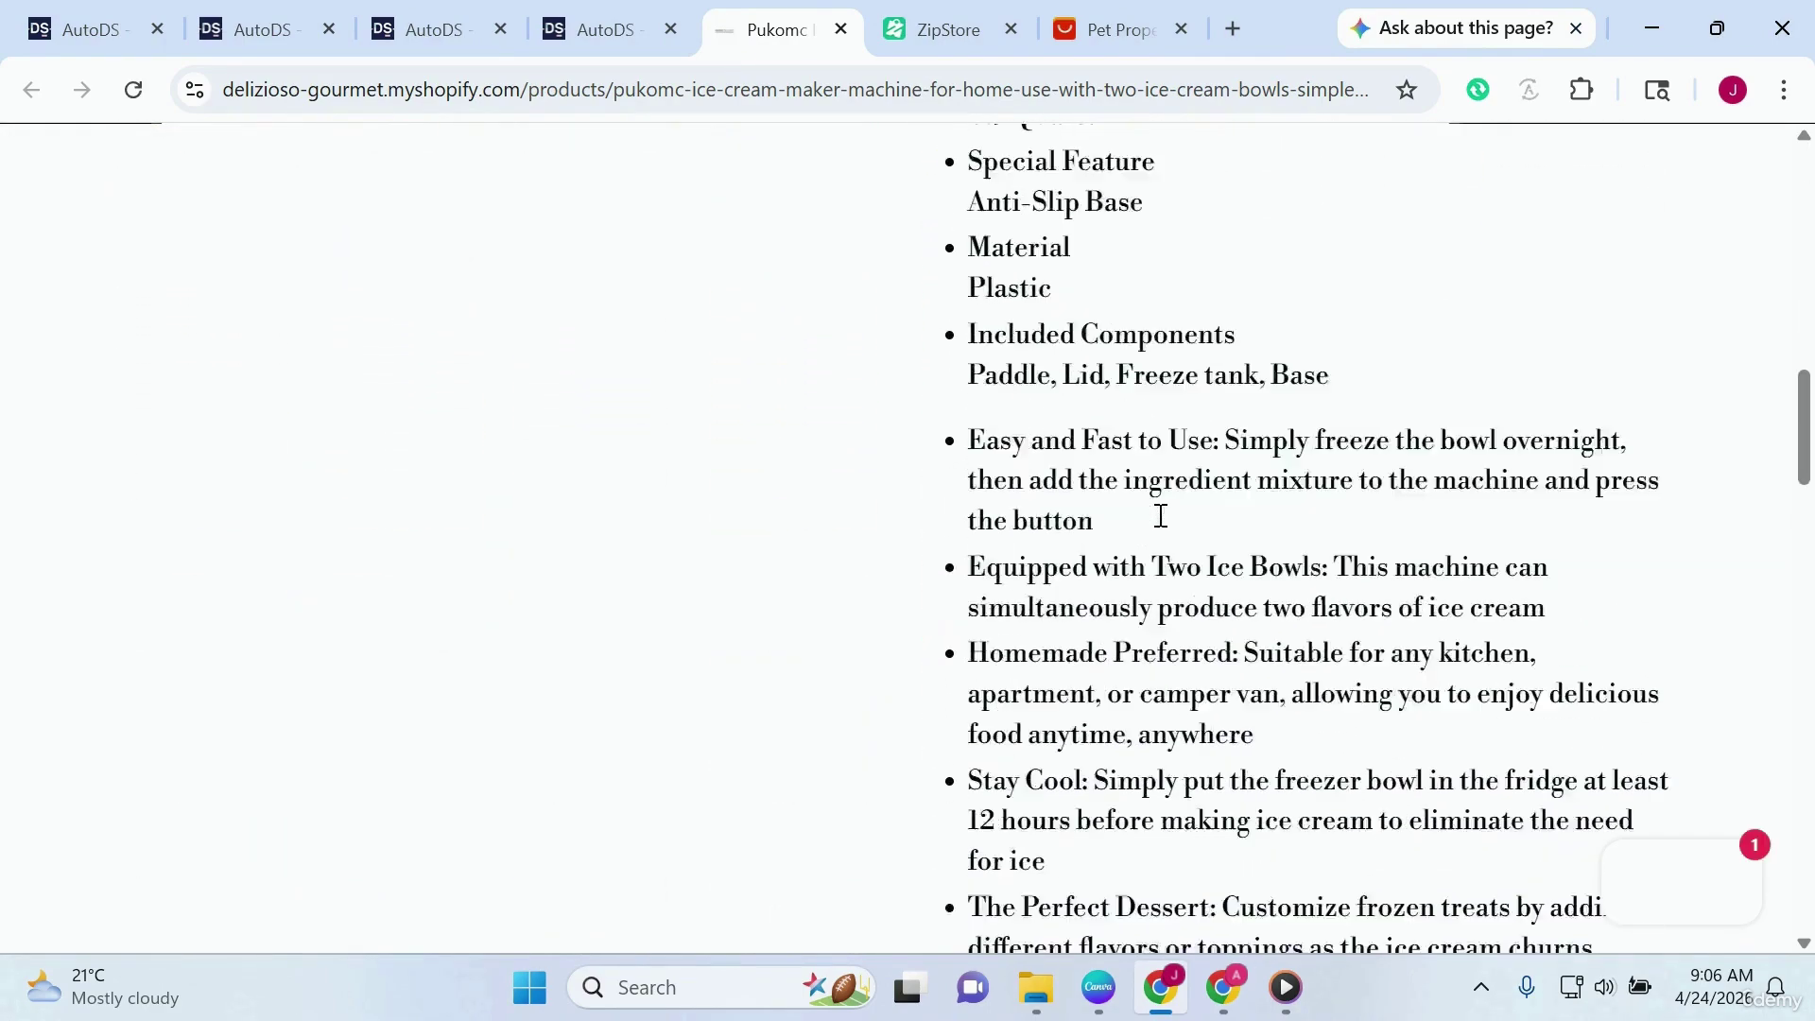
scroll(1161, 515, "up", 7)
scroll(1161, 515, "up", 10)
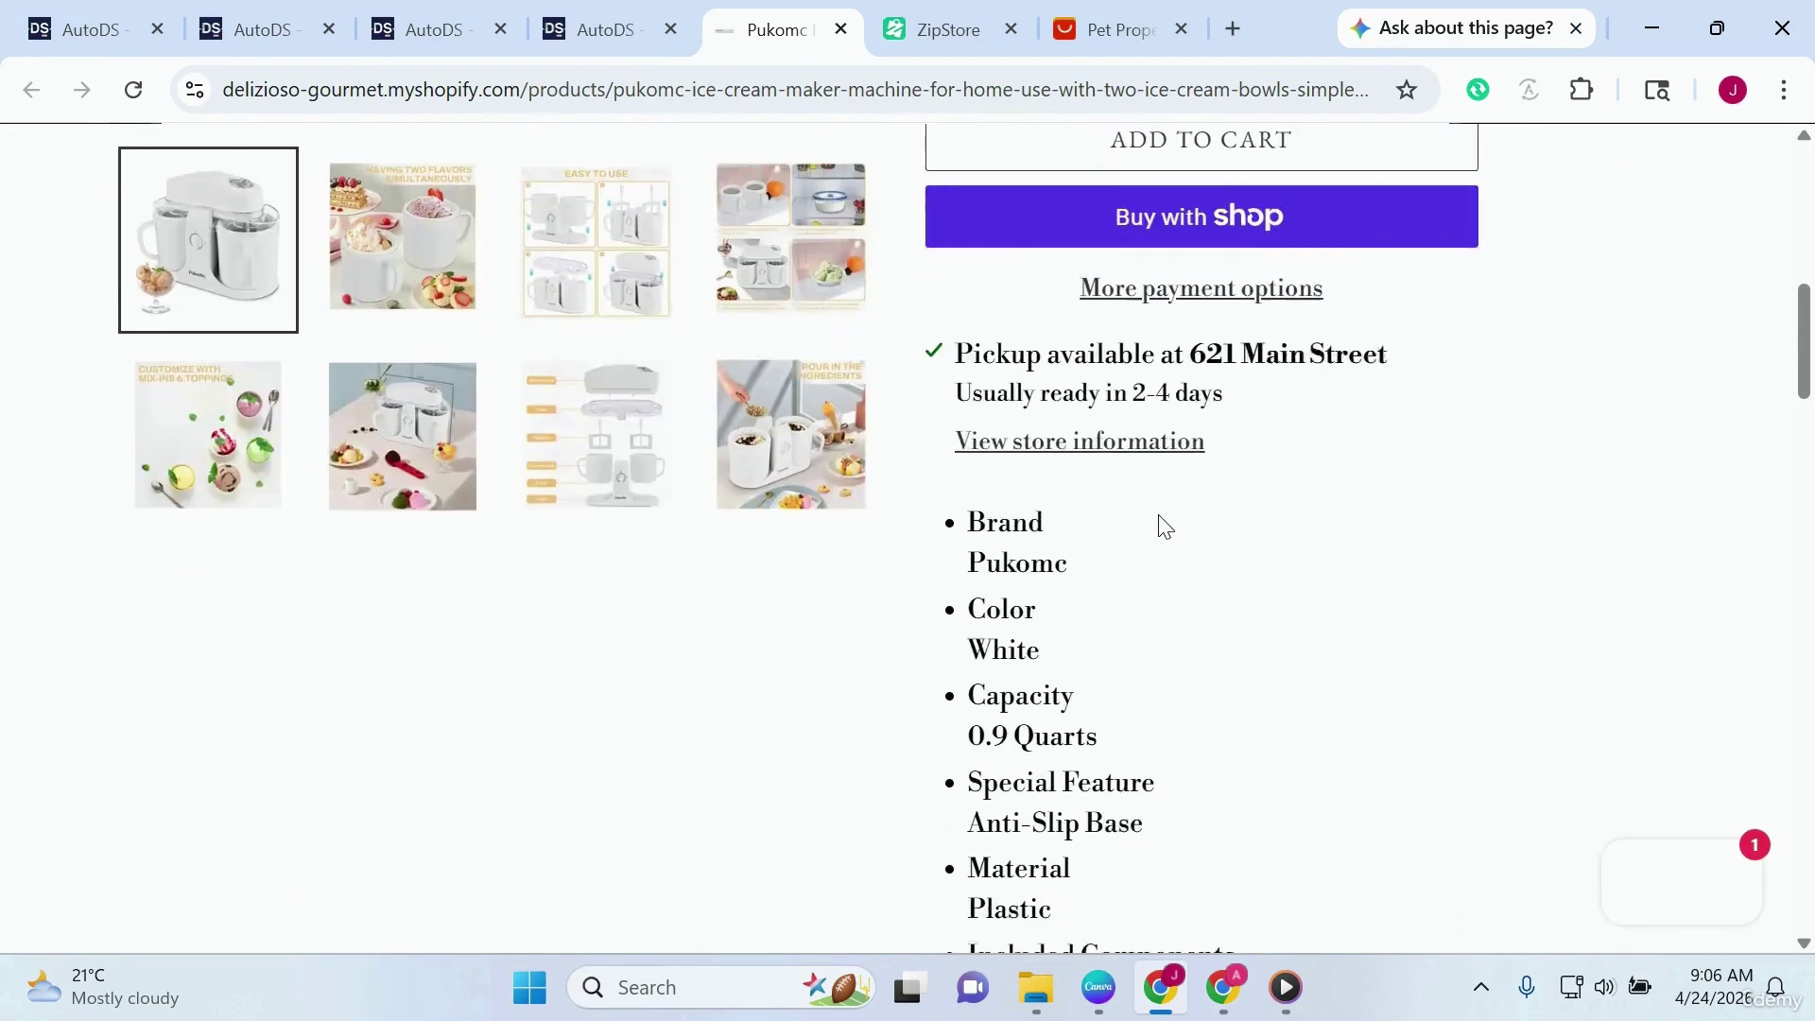
scroll(1161, 515, "down", 18)
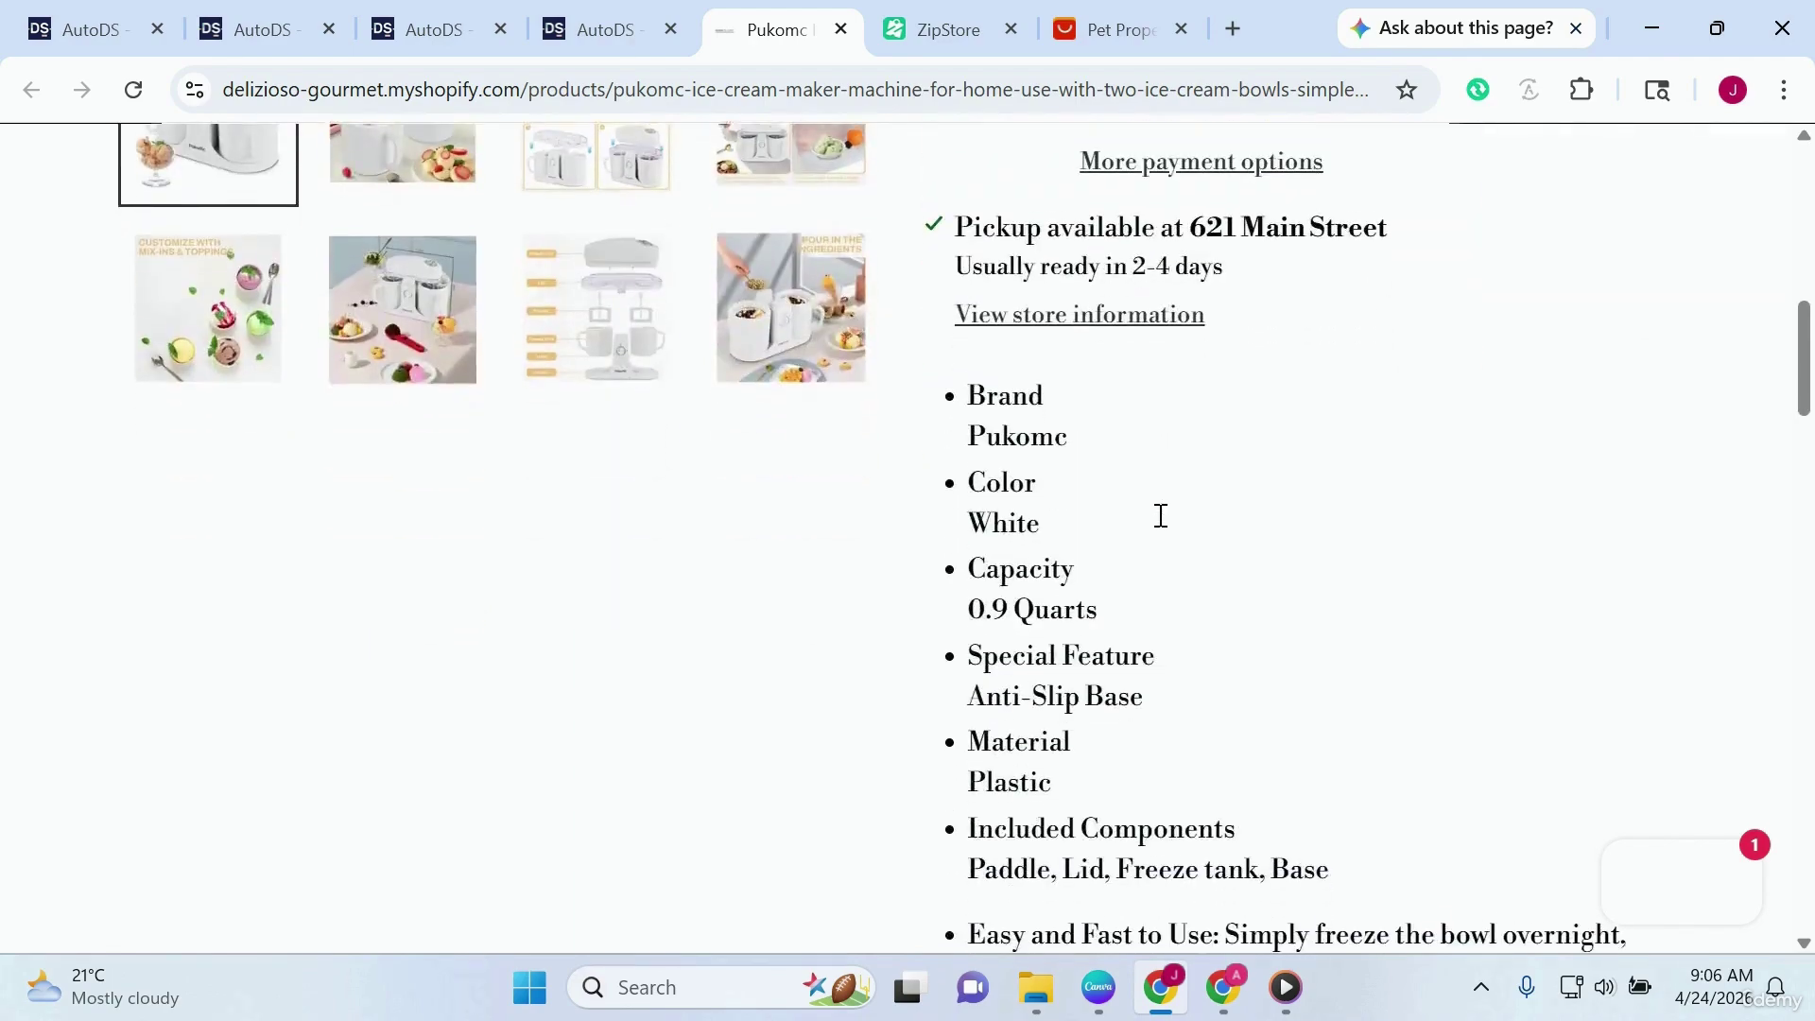
scroll(1158, 513, "up", 14)
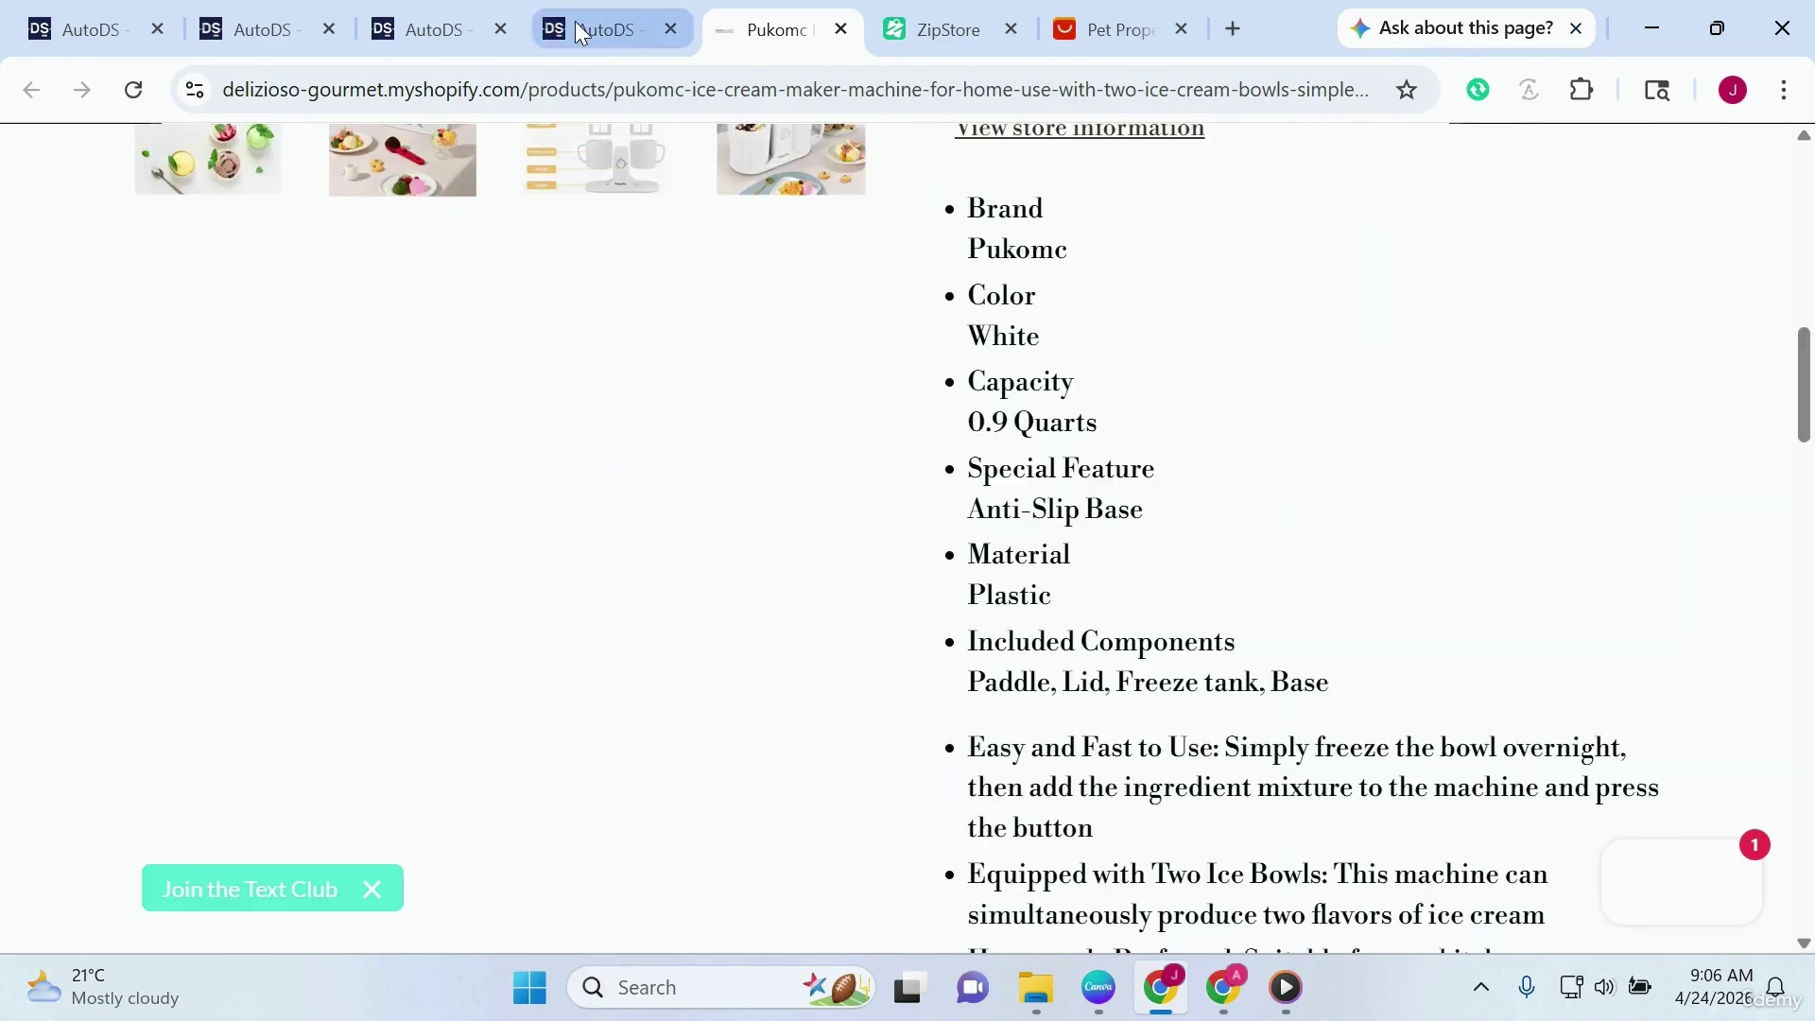
Step: Return to the ice cream maker's AutoDS page and review the AutoDS Insights and More Recommended Products
left_click(575, 21)
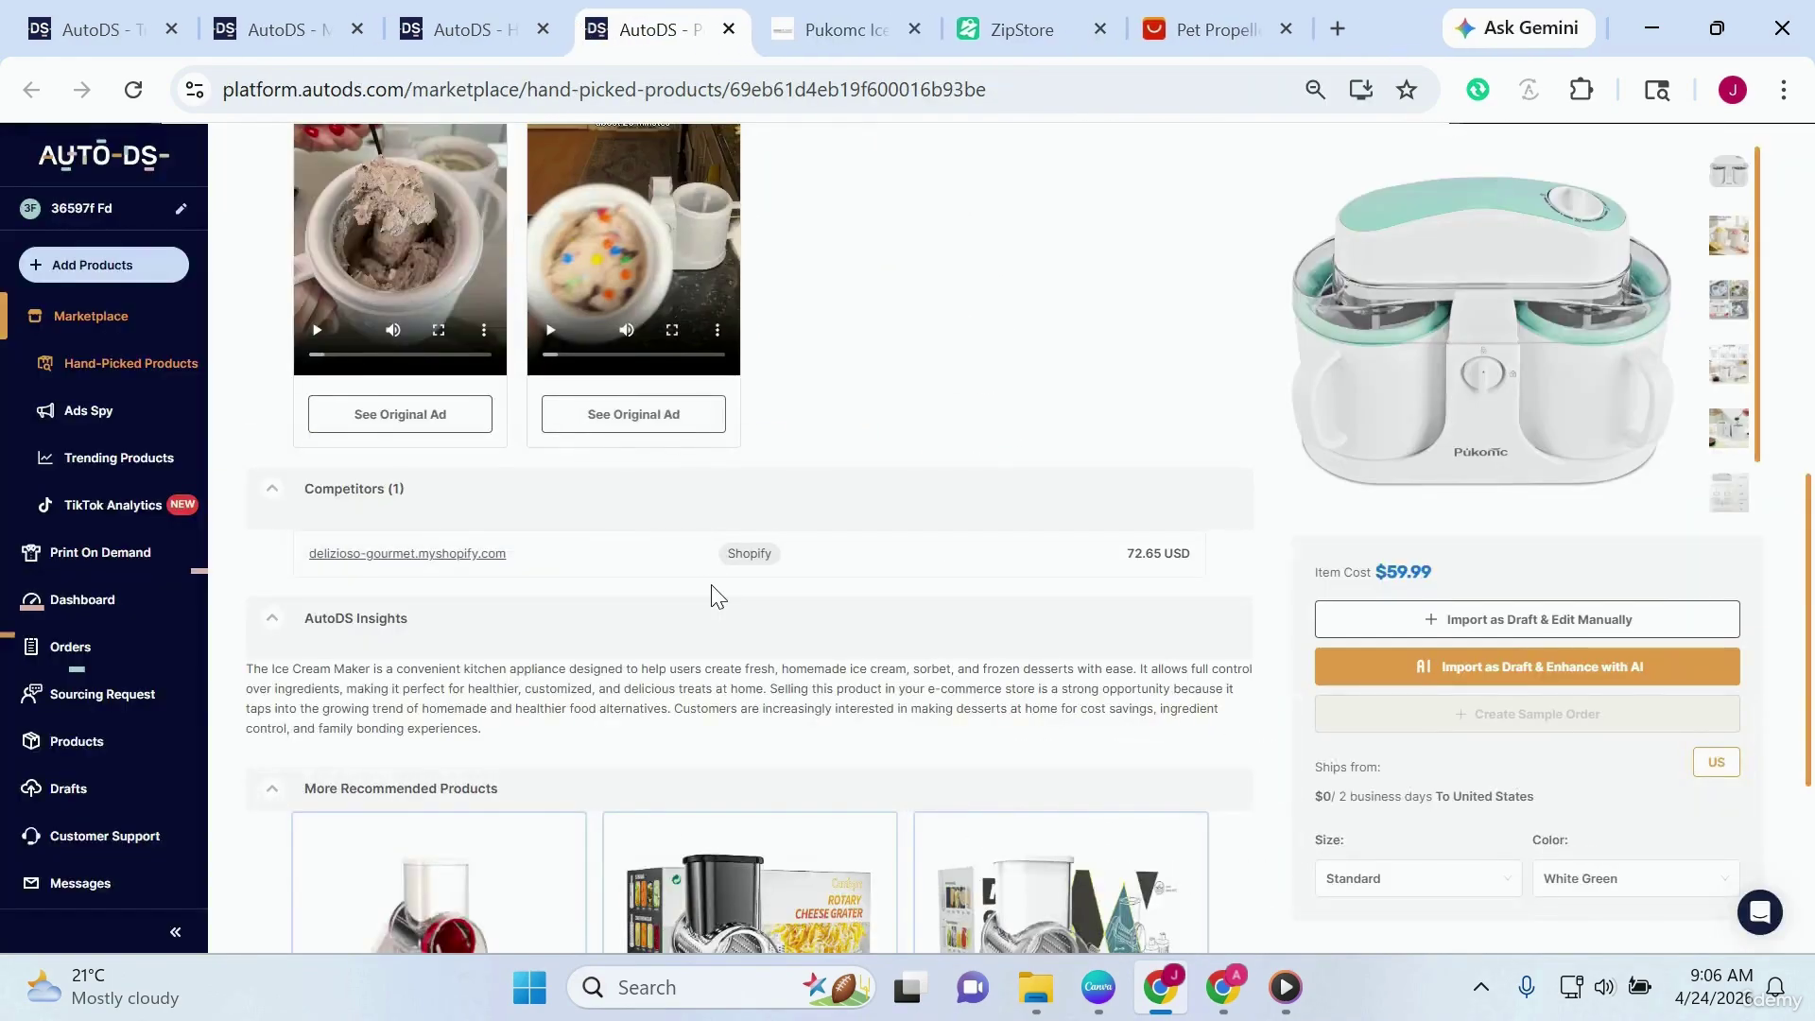
scroll(712, 585, "down", 4)
mouse_move(713, 588)
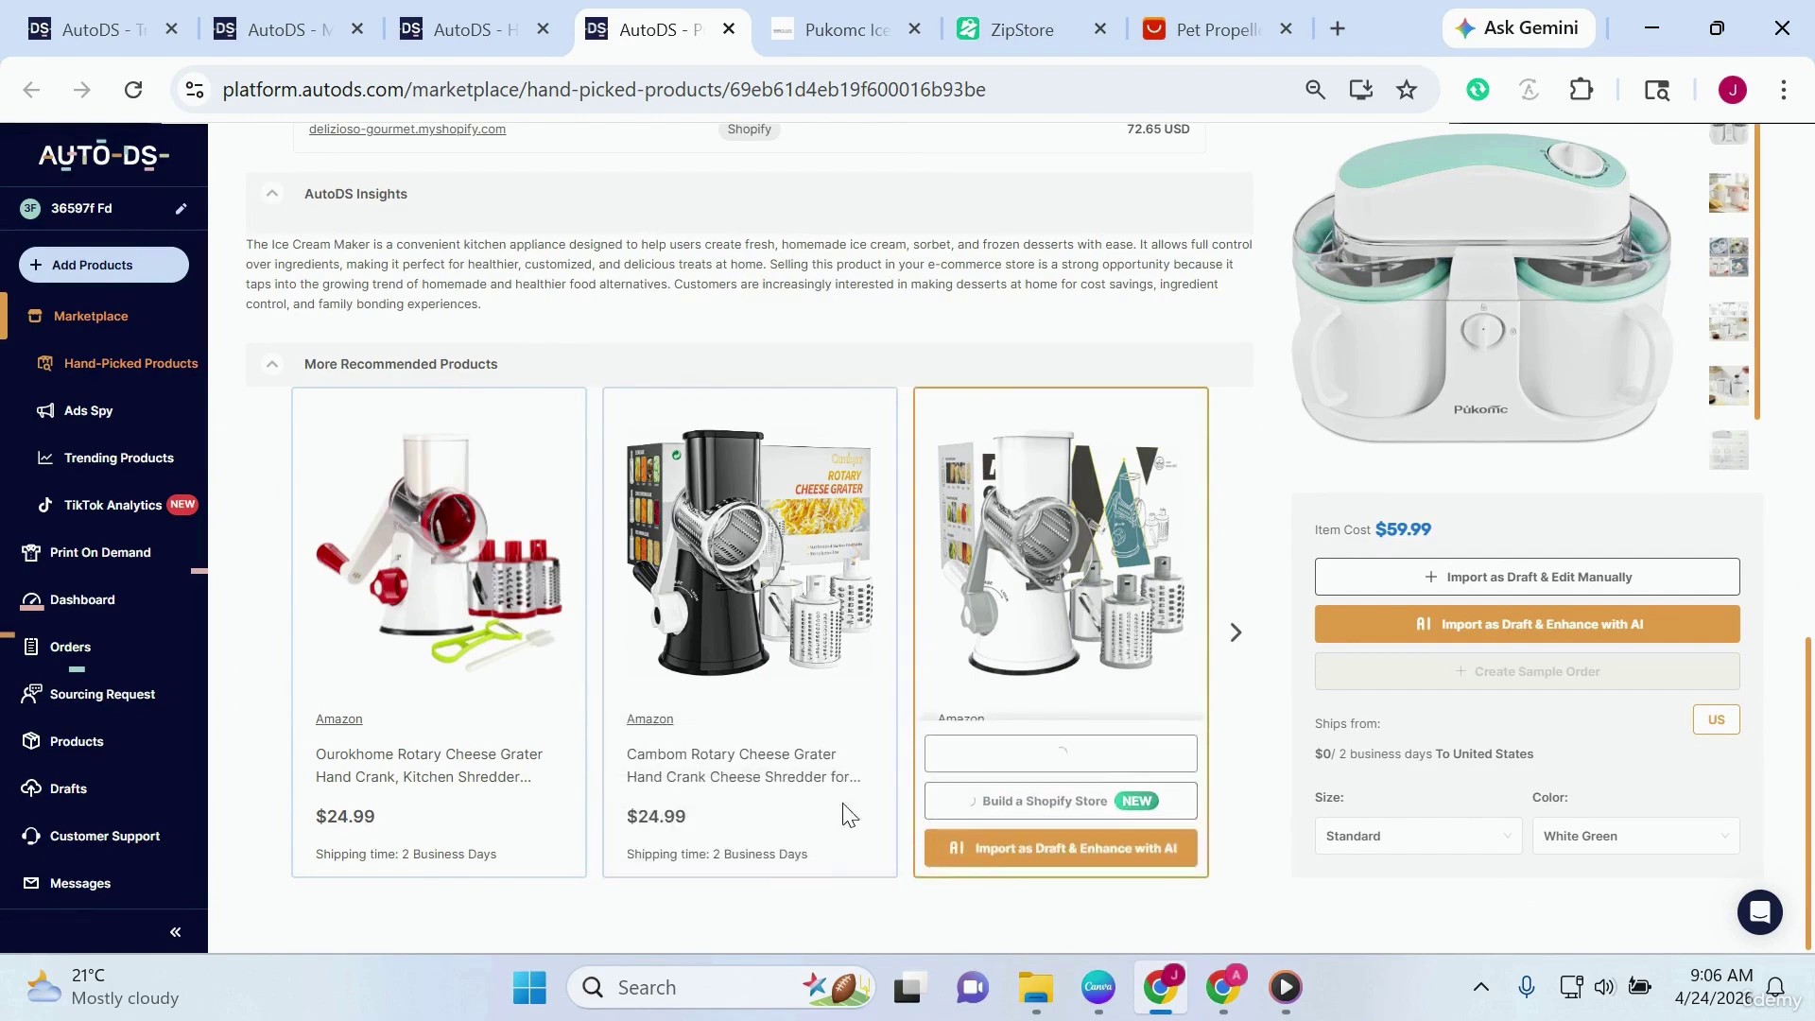
mouse_move(936, 737)
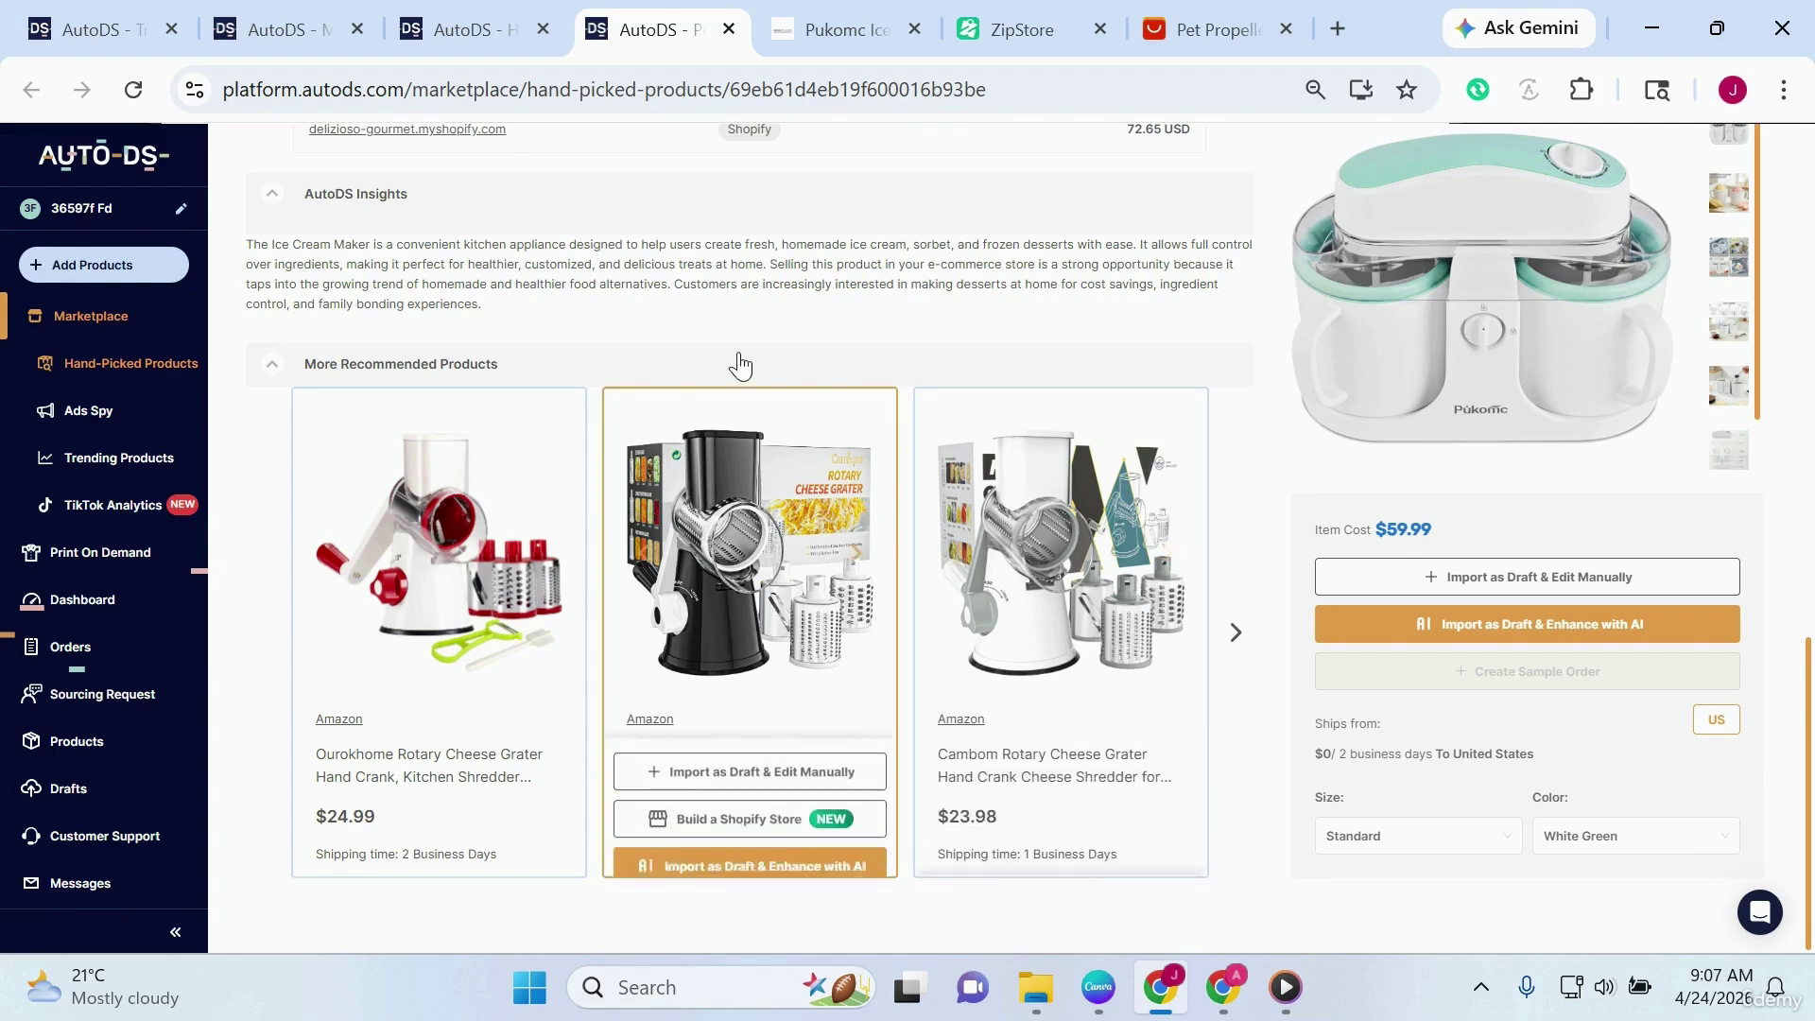
Step: Copy the Pet Propeller Hat's product URL from AliExpress and return to the AutoDS product page
left_click(1198, 53)
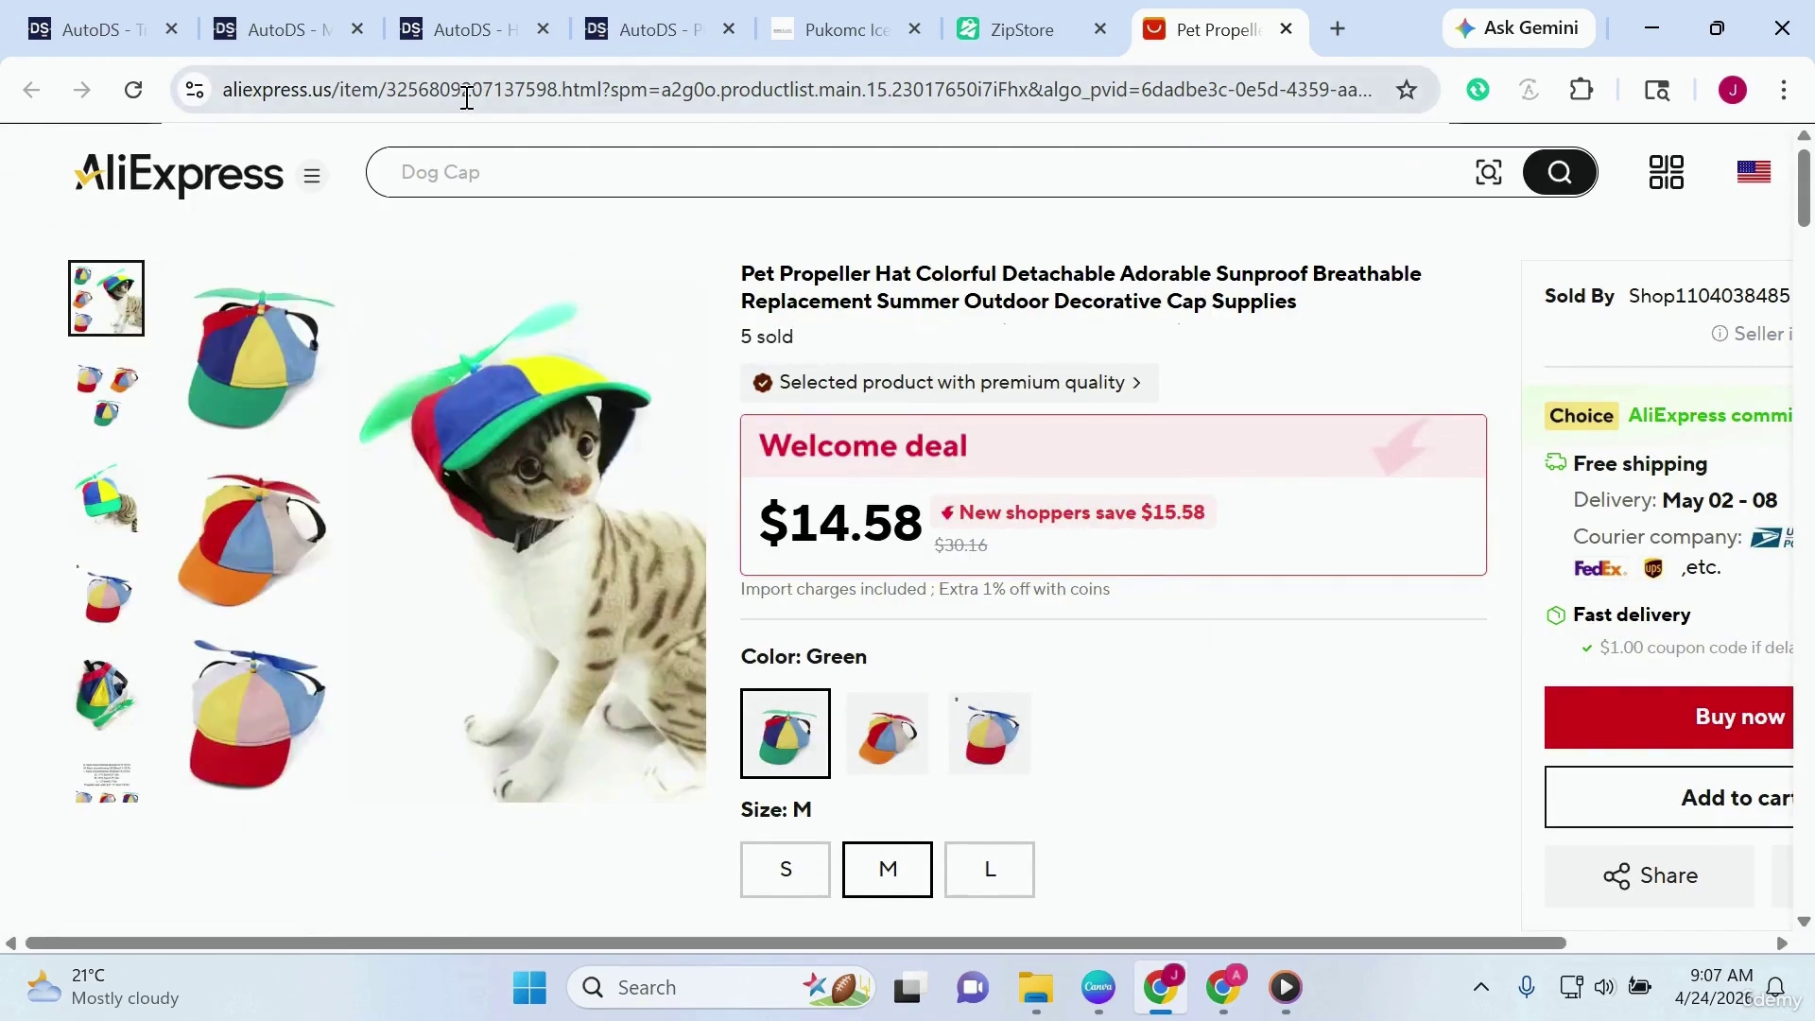
left_click(467, 98)
left_click(637, 25)
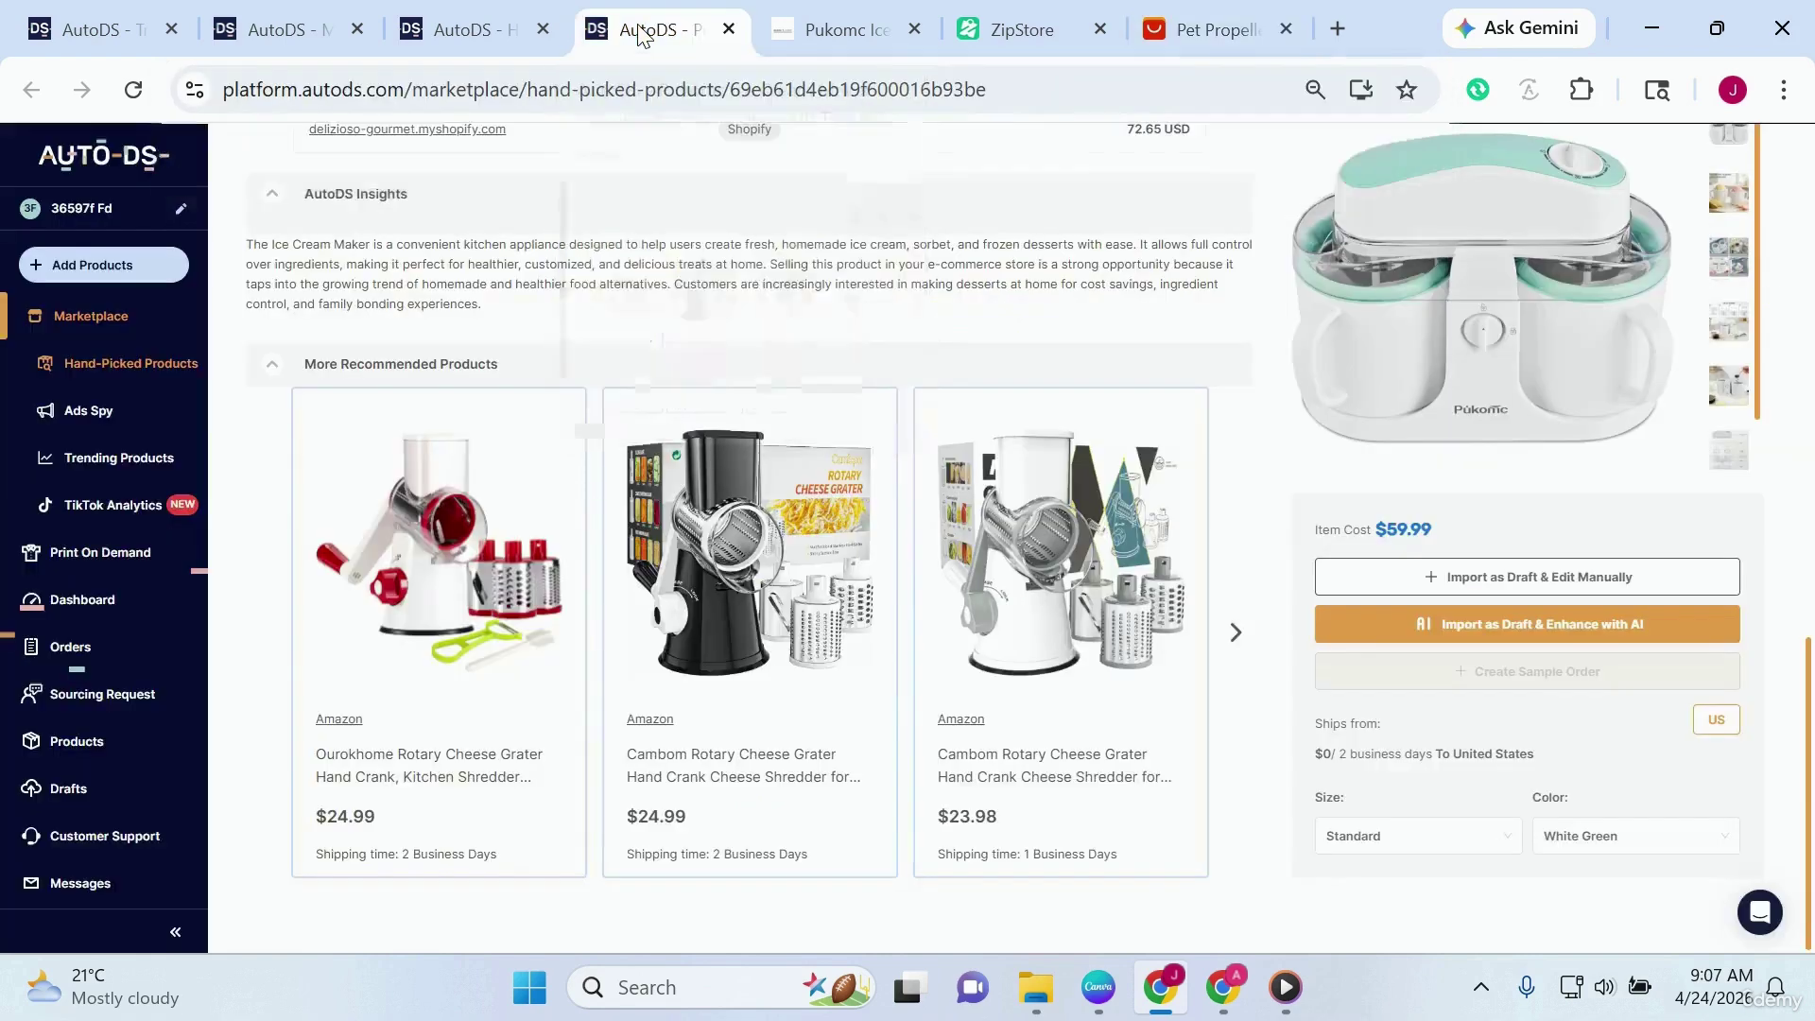
Step: Add the Pet Propeller Hat as a single product from its AliExpress URL, with United States as warehouse, as a simple-page draft
left_click(143, 269)
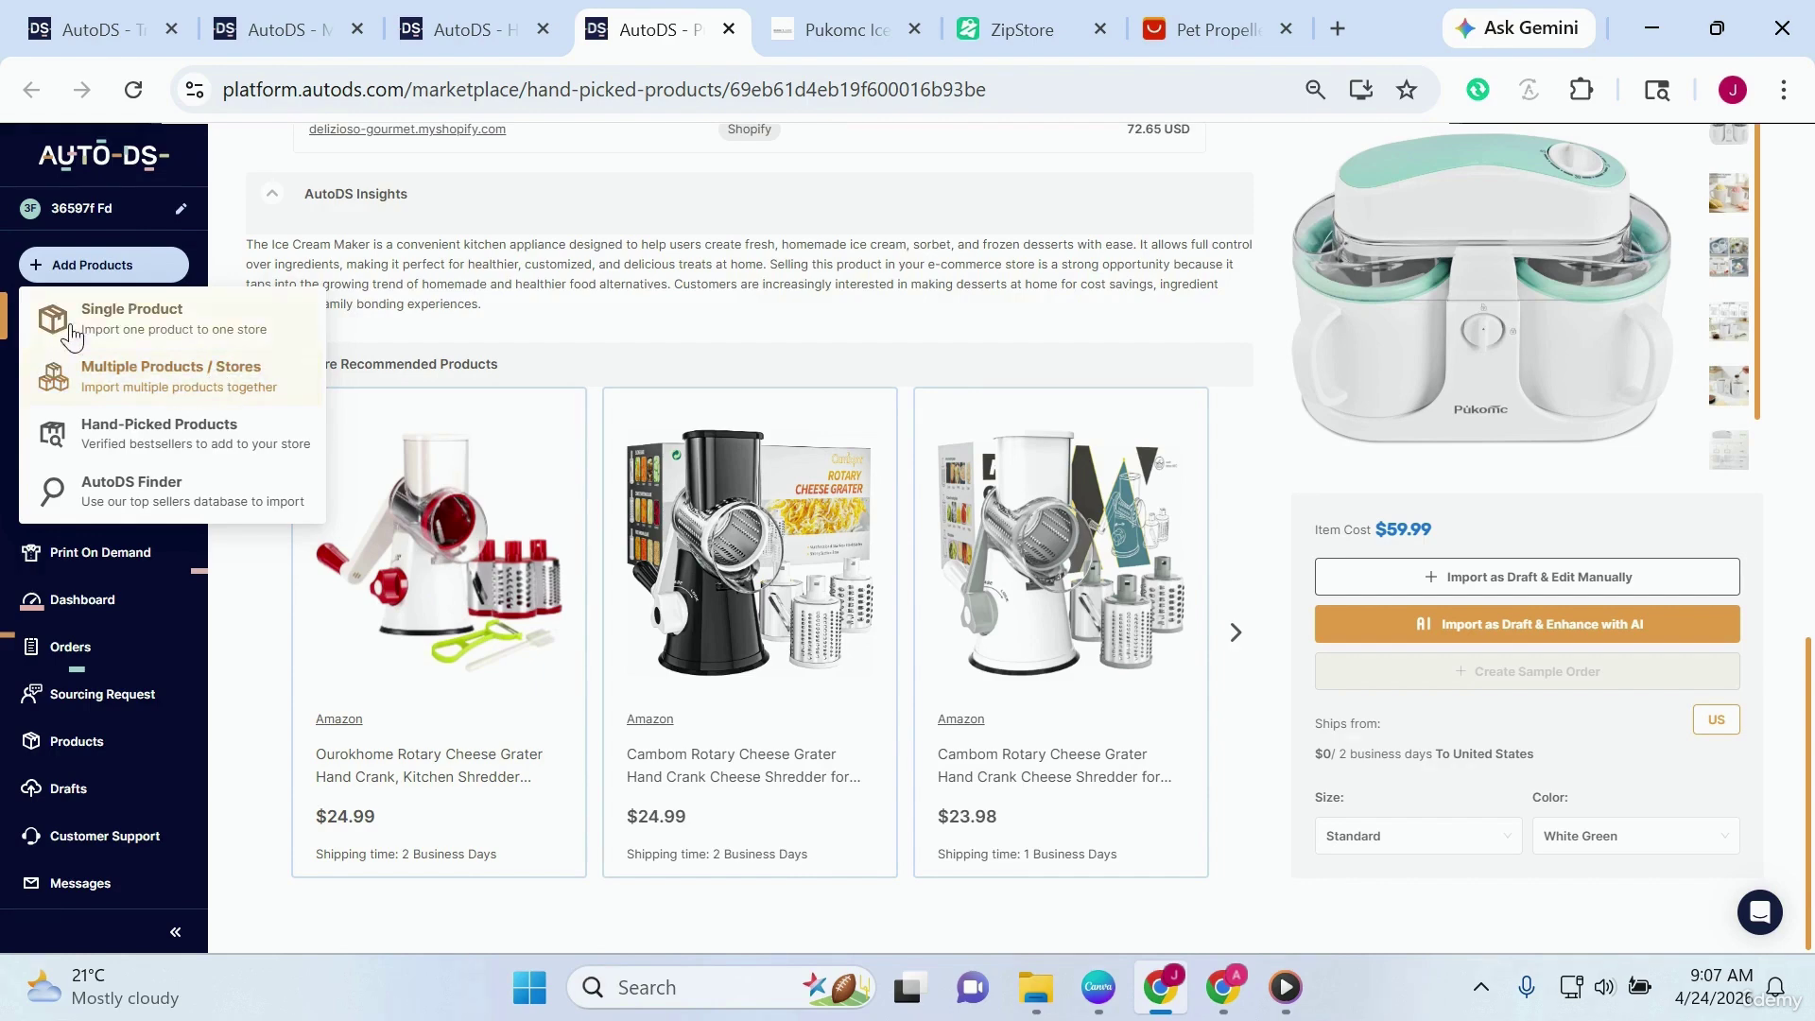
left_click(177, 318)
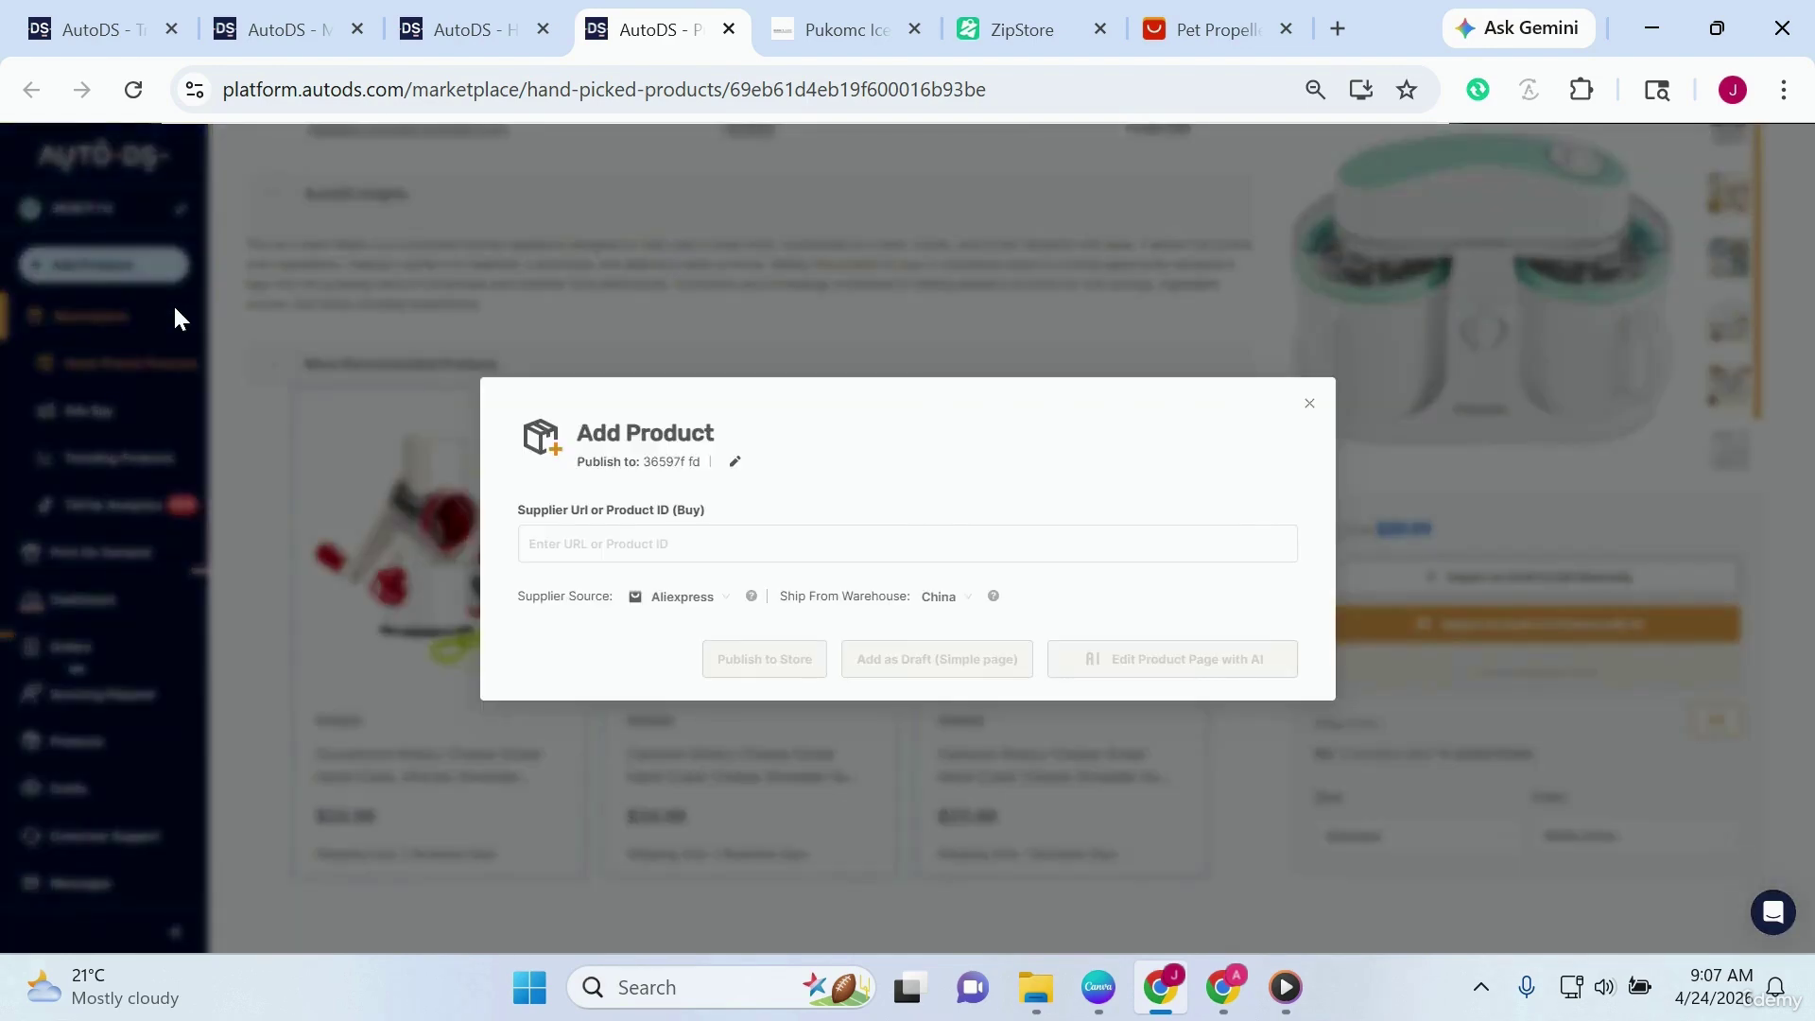
left_click(590, 541)
key("ctrl+v")
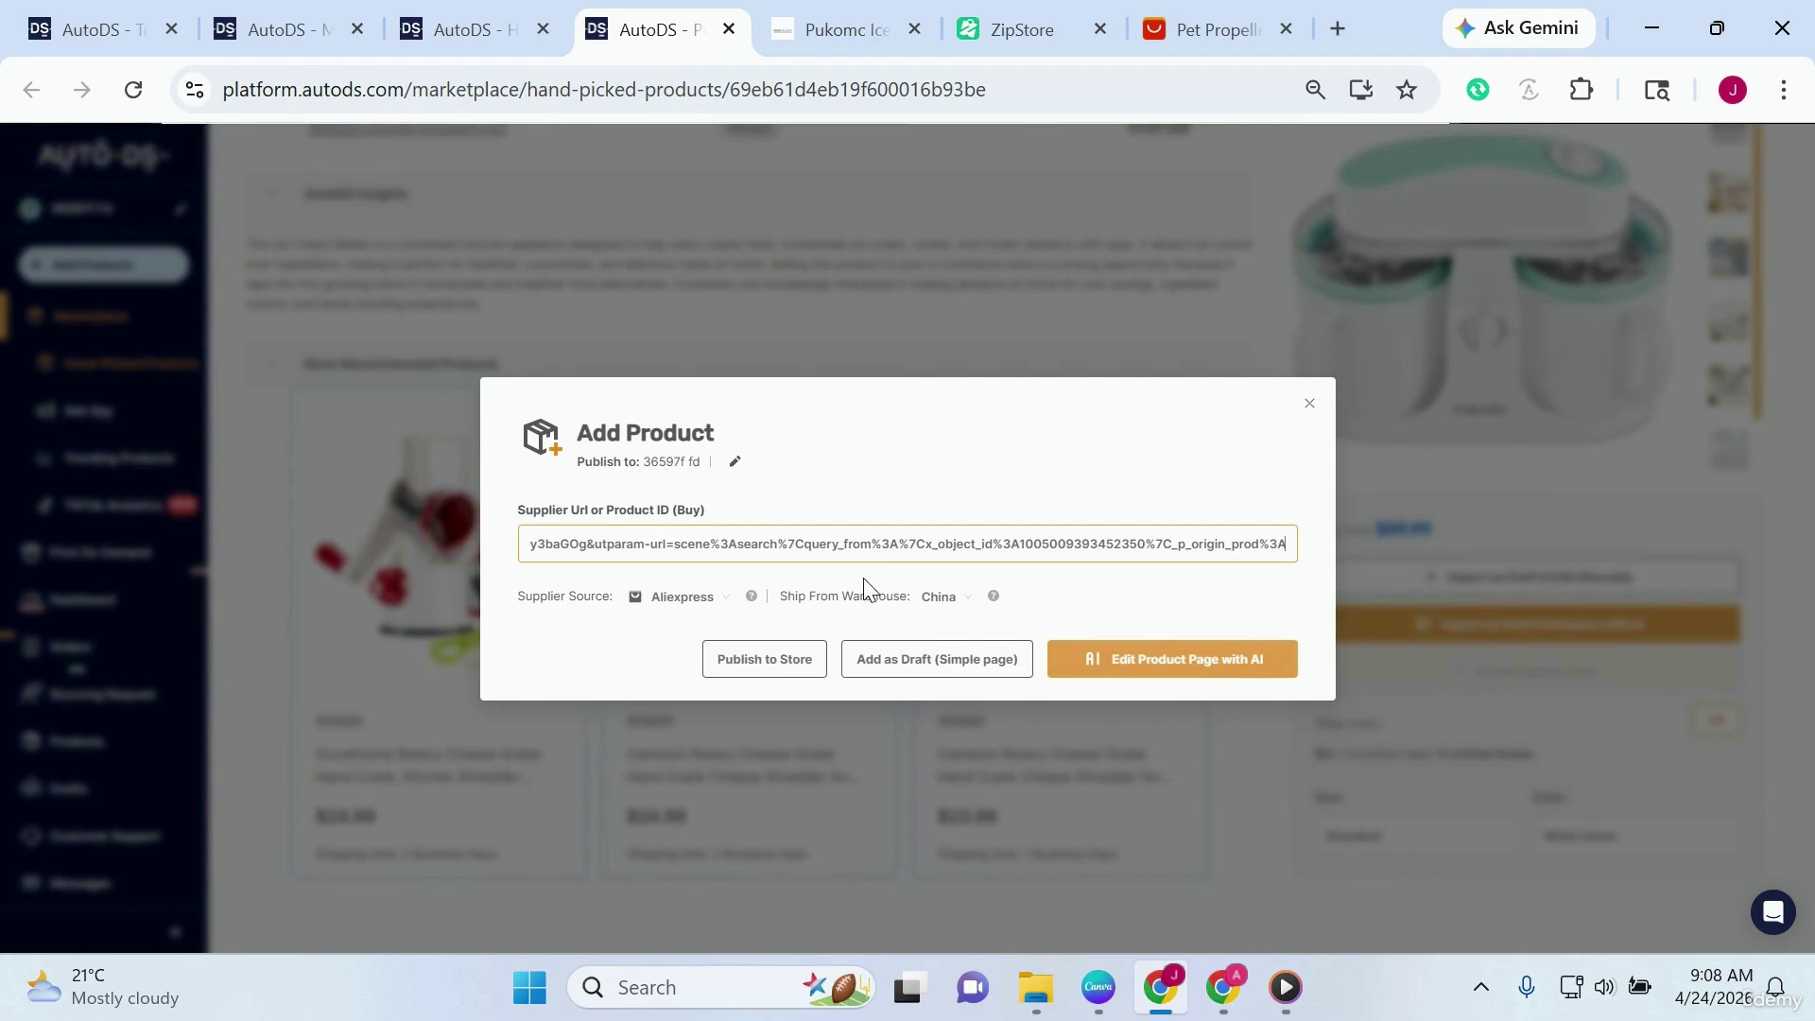
left_click(955, 602)
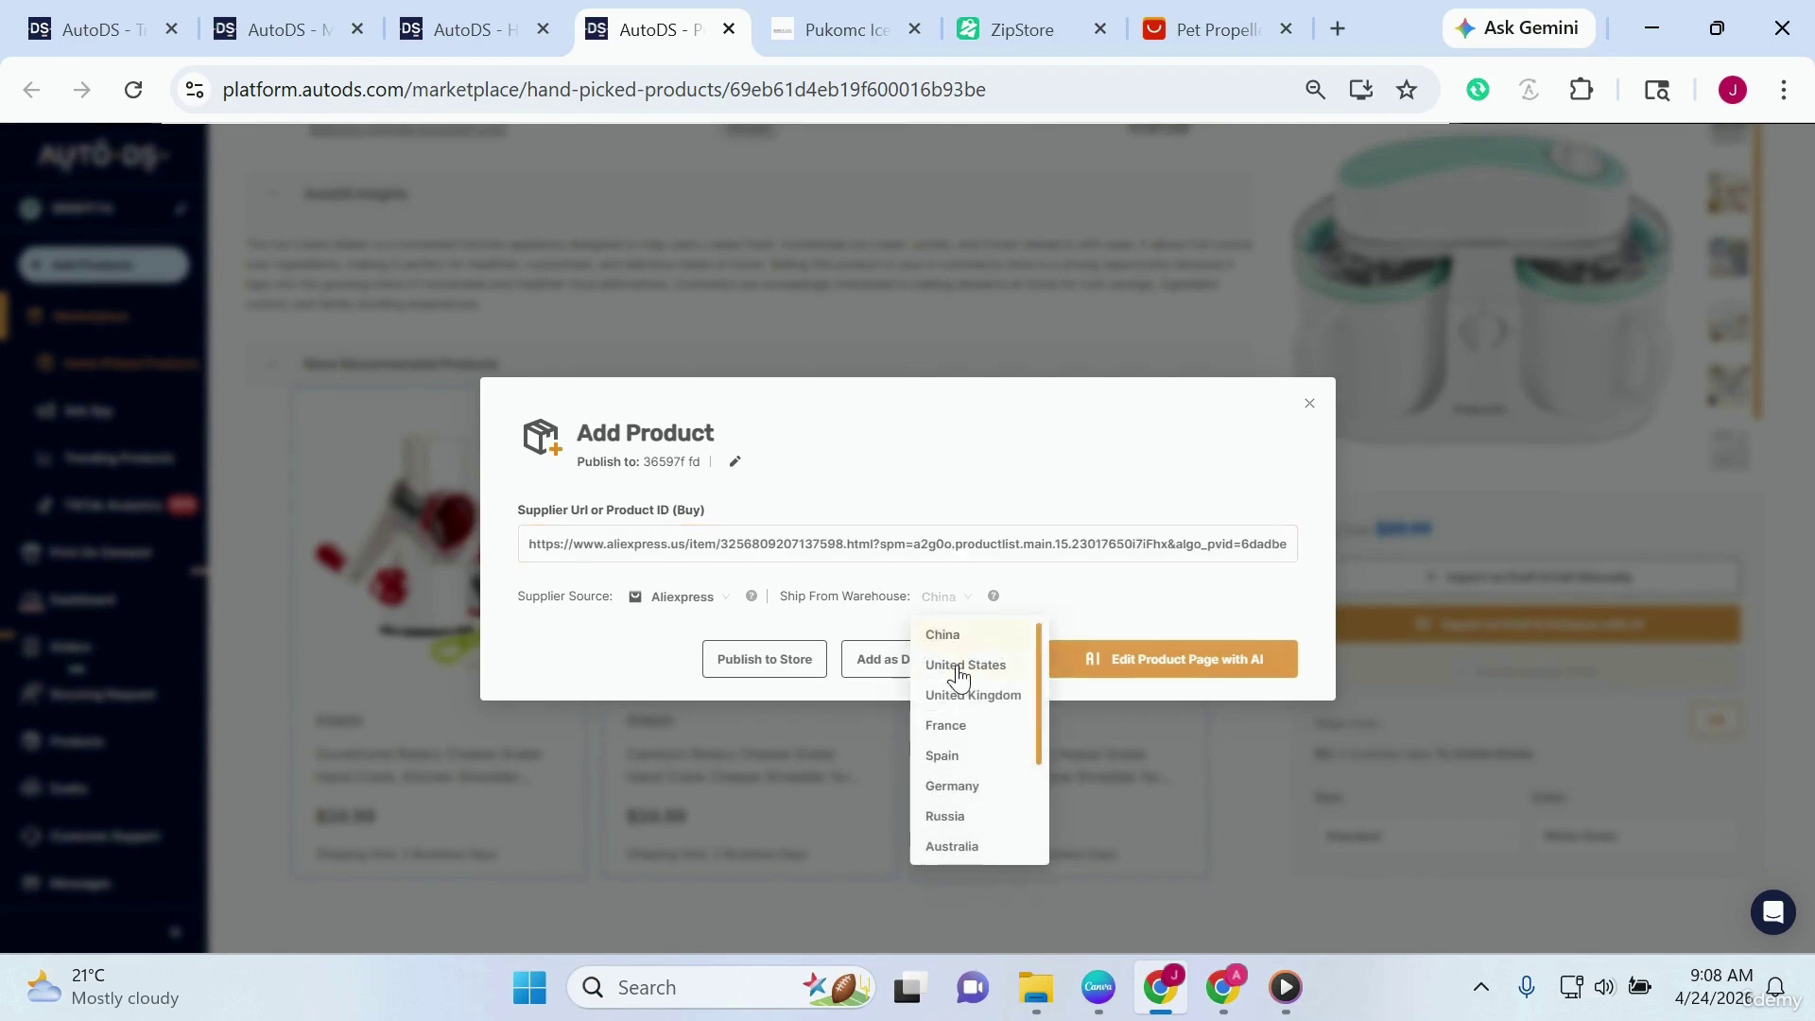
left_click(959, 668)
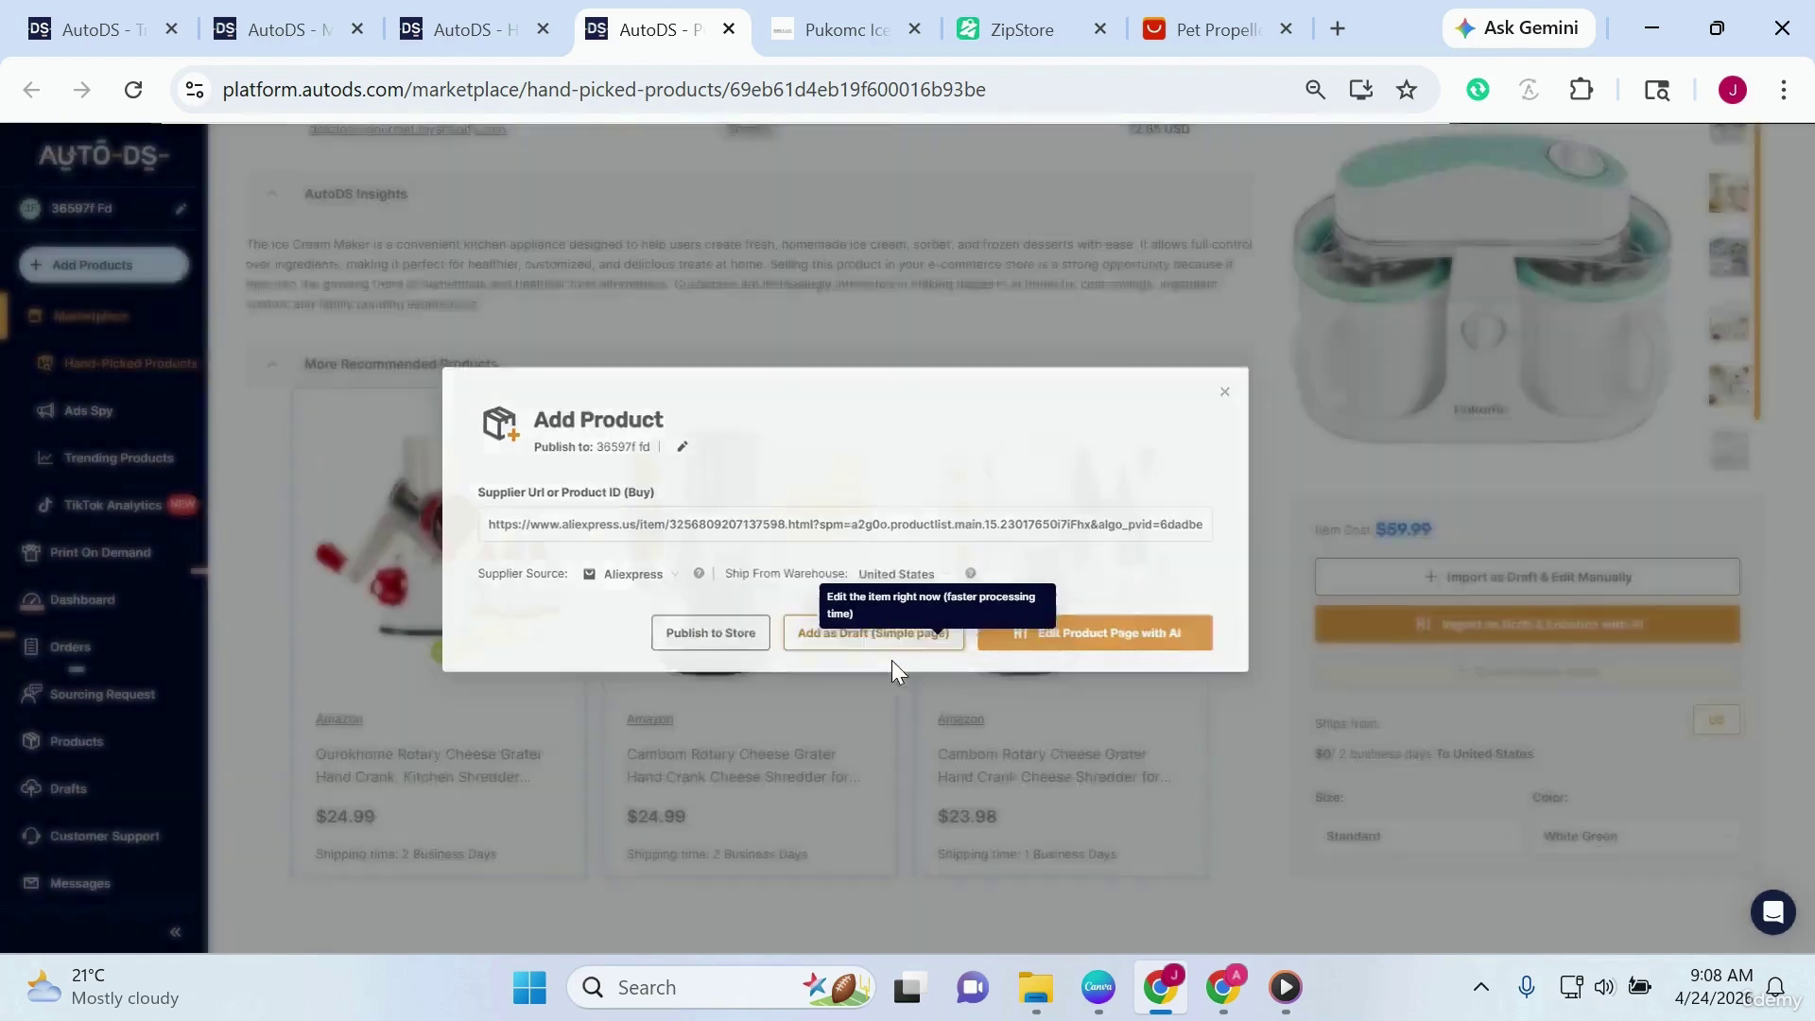
left_click(893, 662)
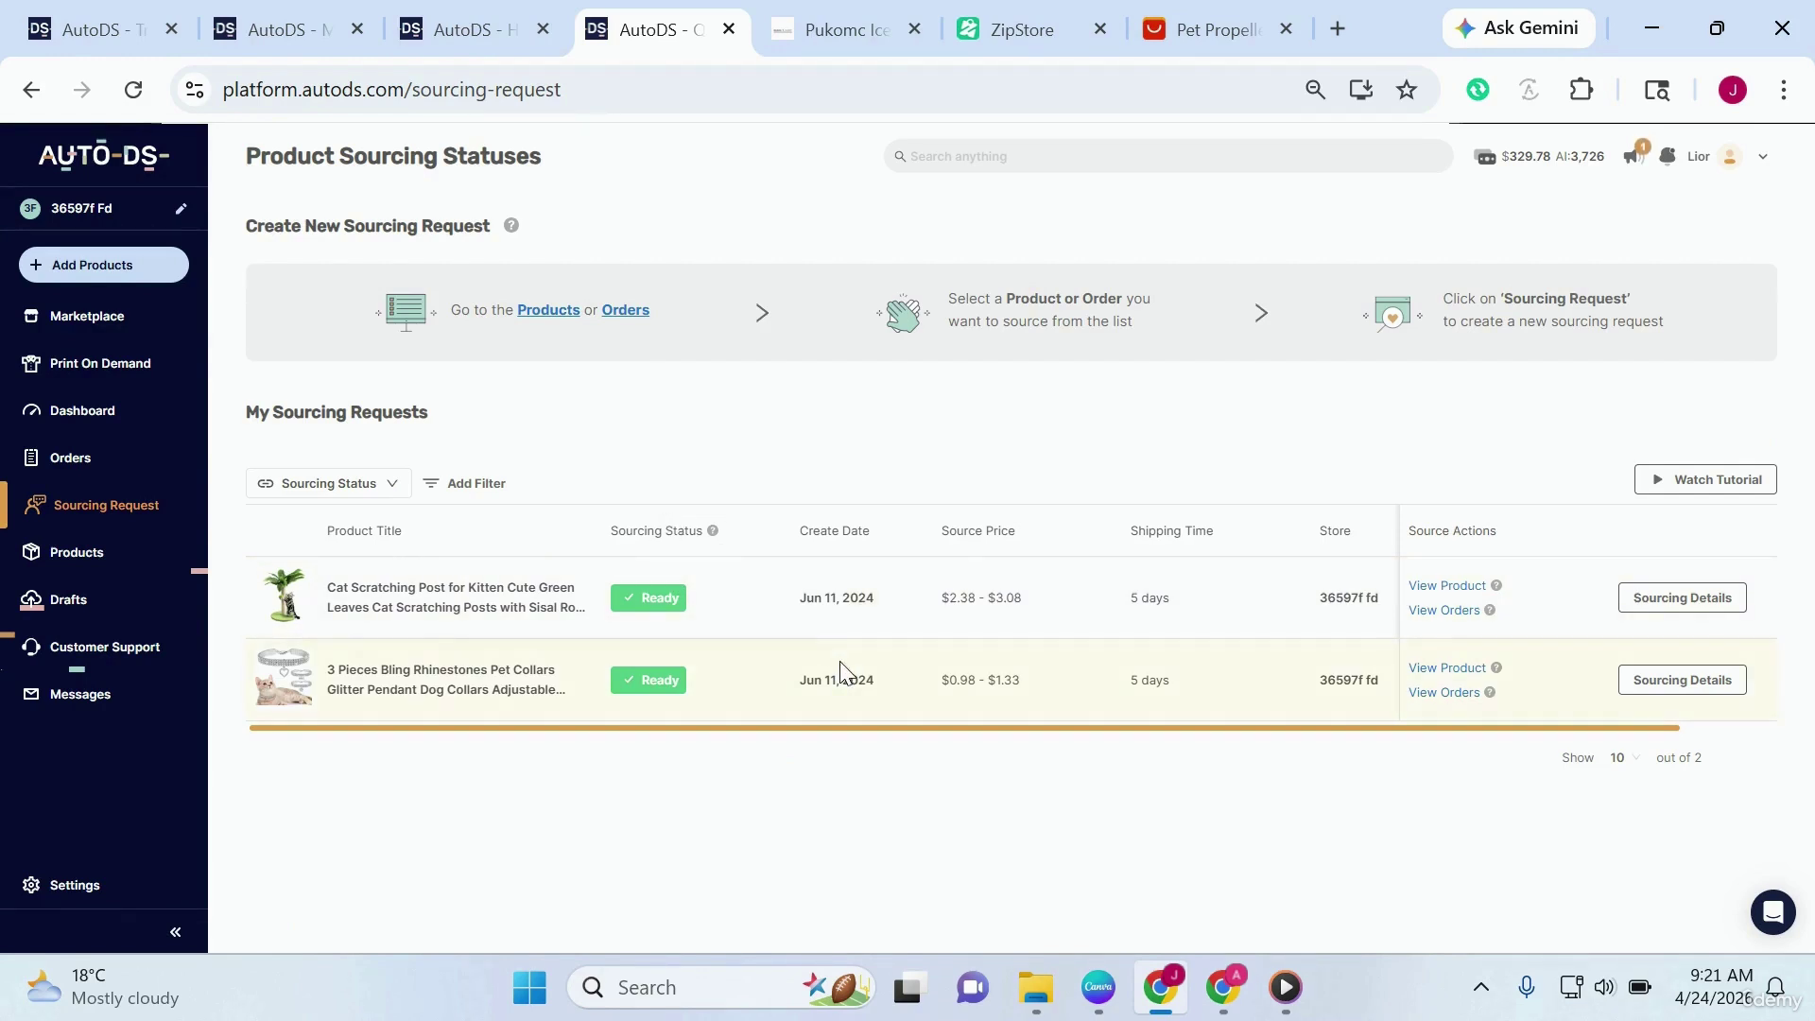
Step: Open the sourcing details of the Cat Scratching Post request, review its images and description, and show its available actions
scroll(841, 676, "right", 1)
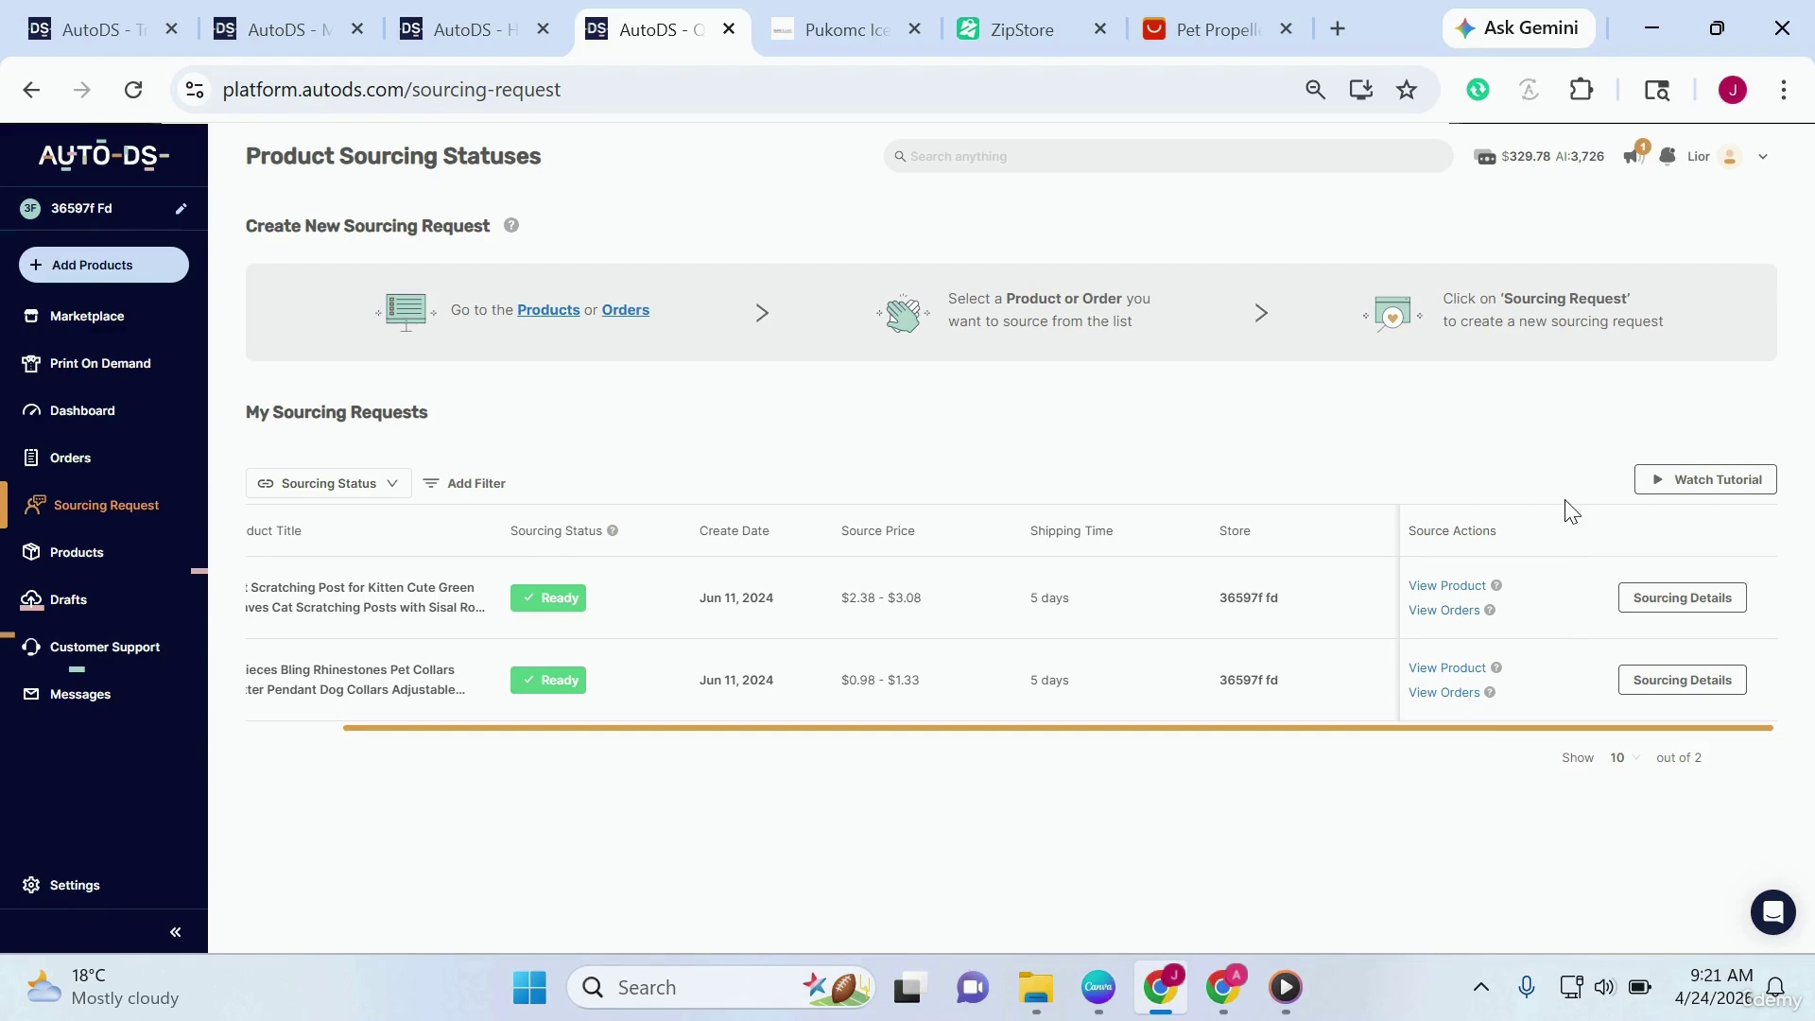
left_click(1666, 616)
scroll(1005, 559, "down", 10)
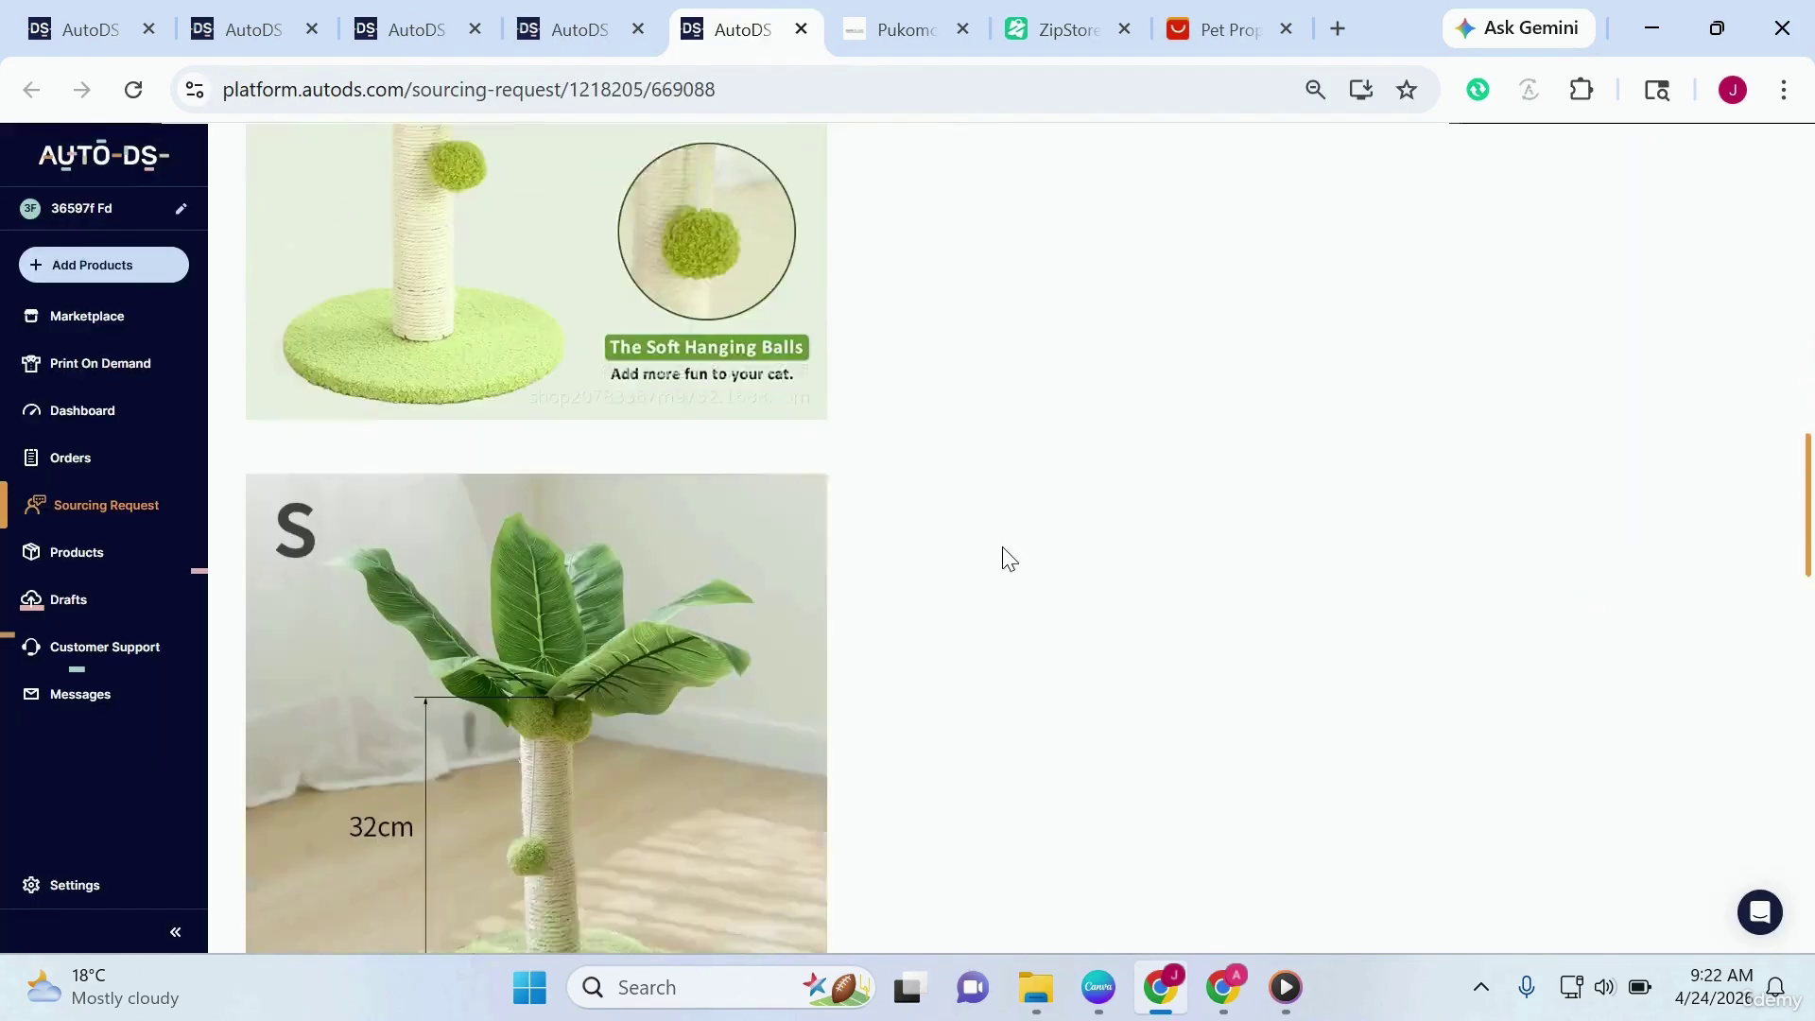
scroll(1005, 558, "up", 10)
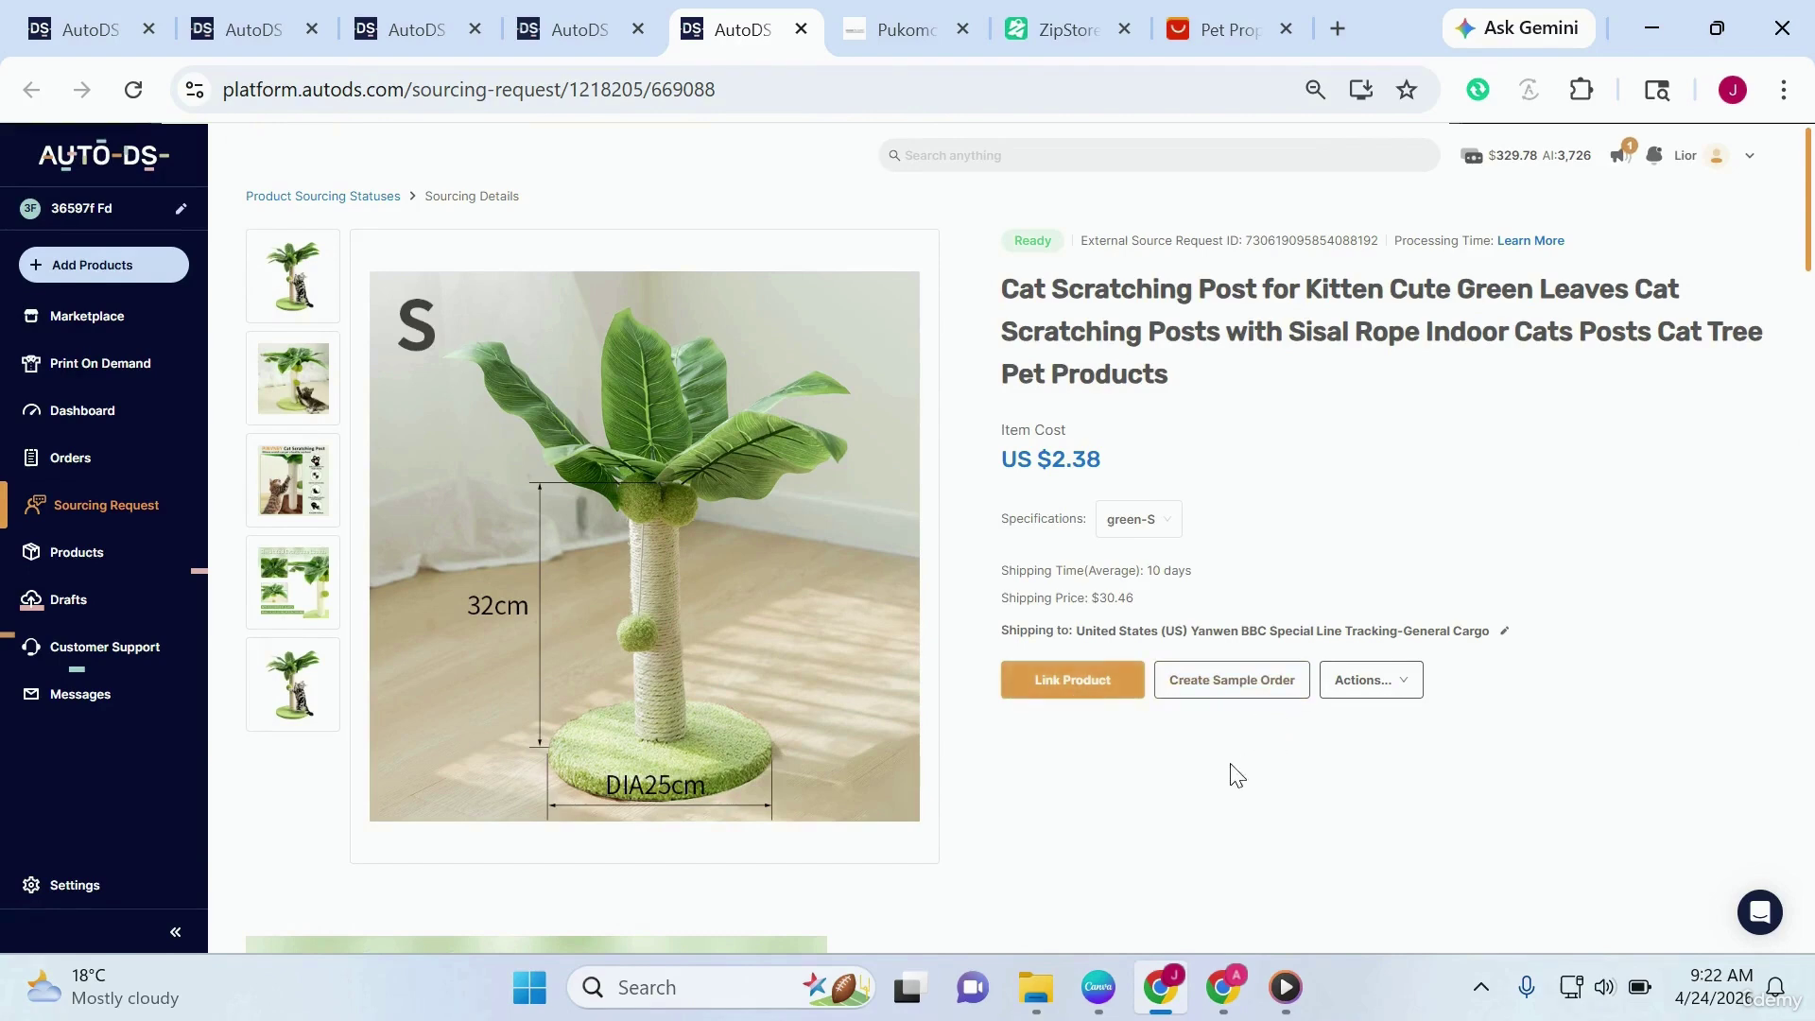
left_click(1386, 696)
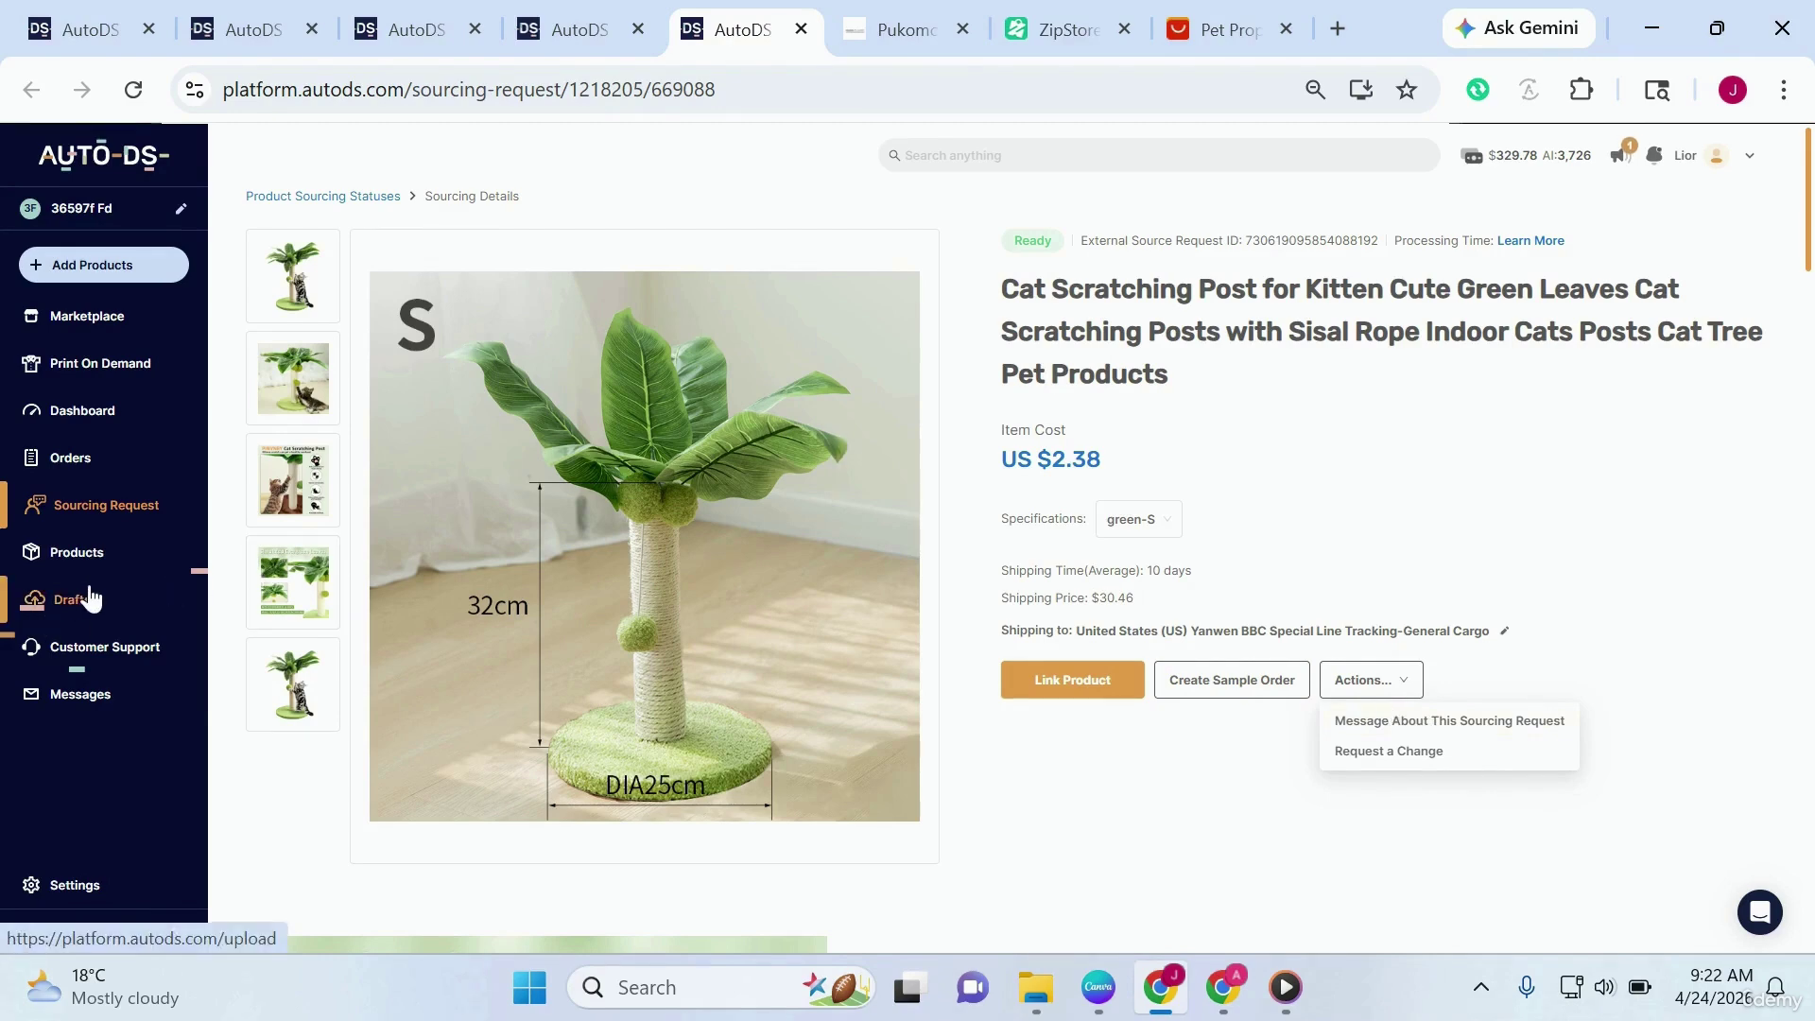
Step: Open the drafts list, expand the Pet Propeller Hat draft and review its title, collections, tags, shipping and monitoring settings
left_click(75, 609)
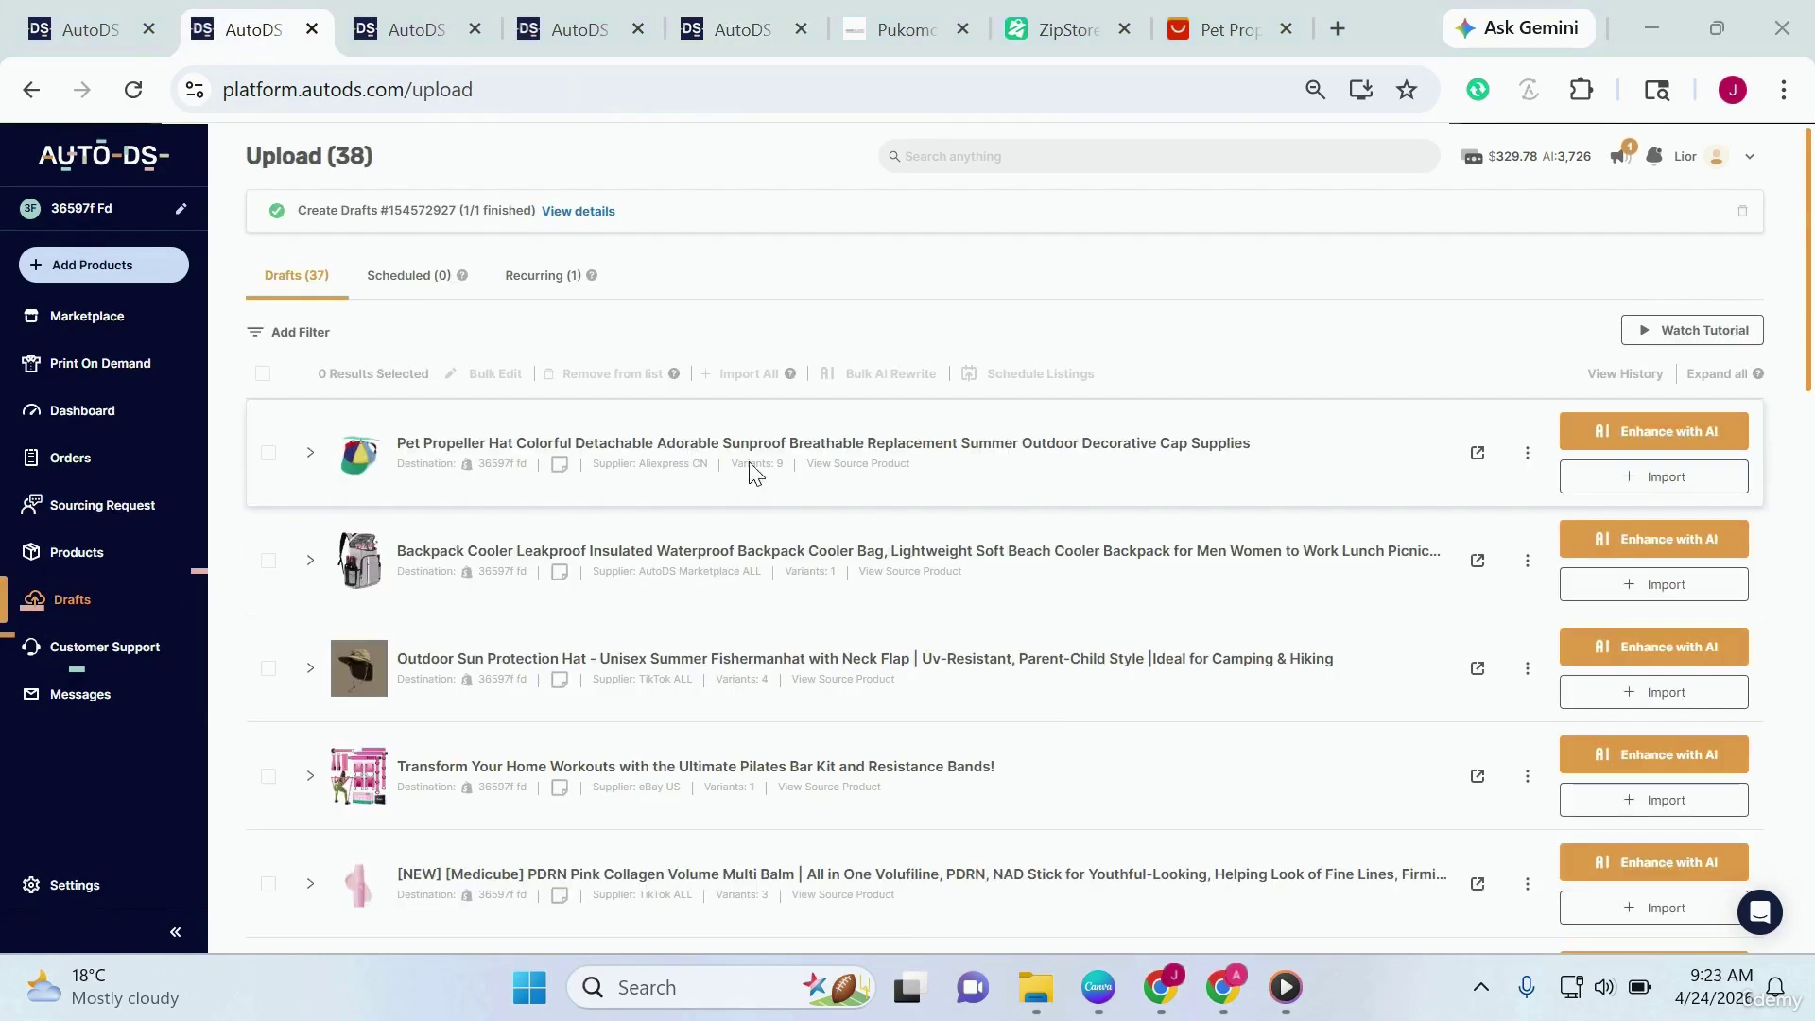
left_click(945, 471)
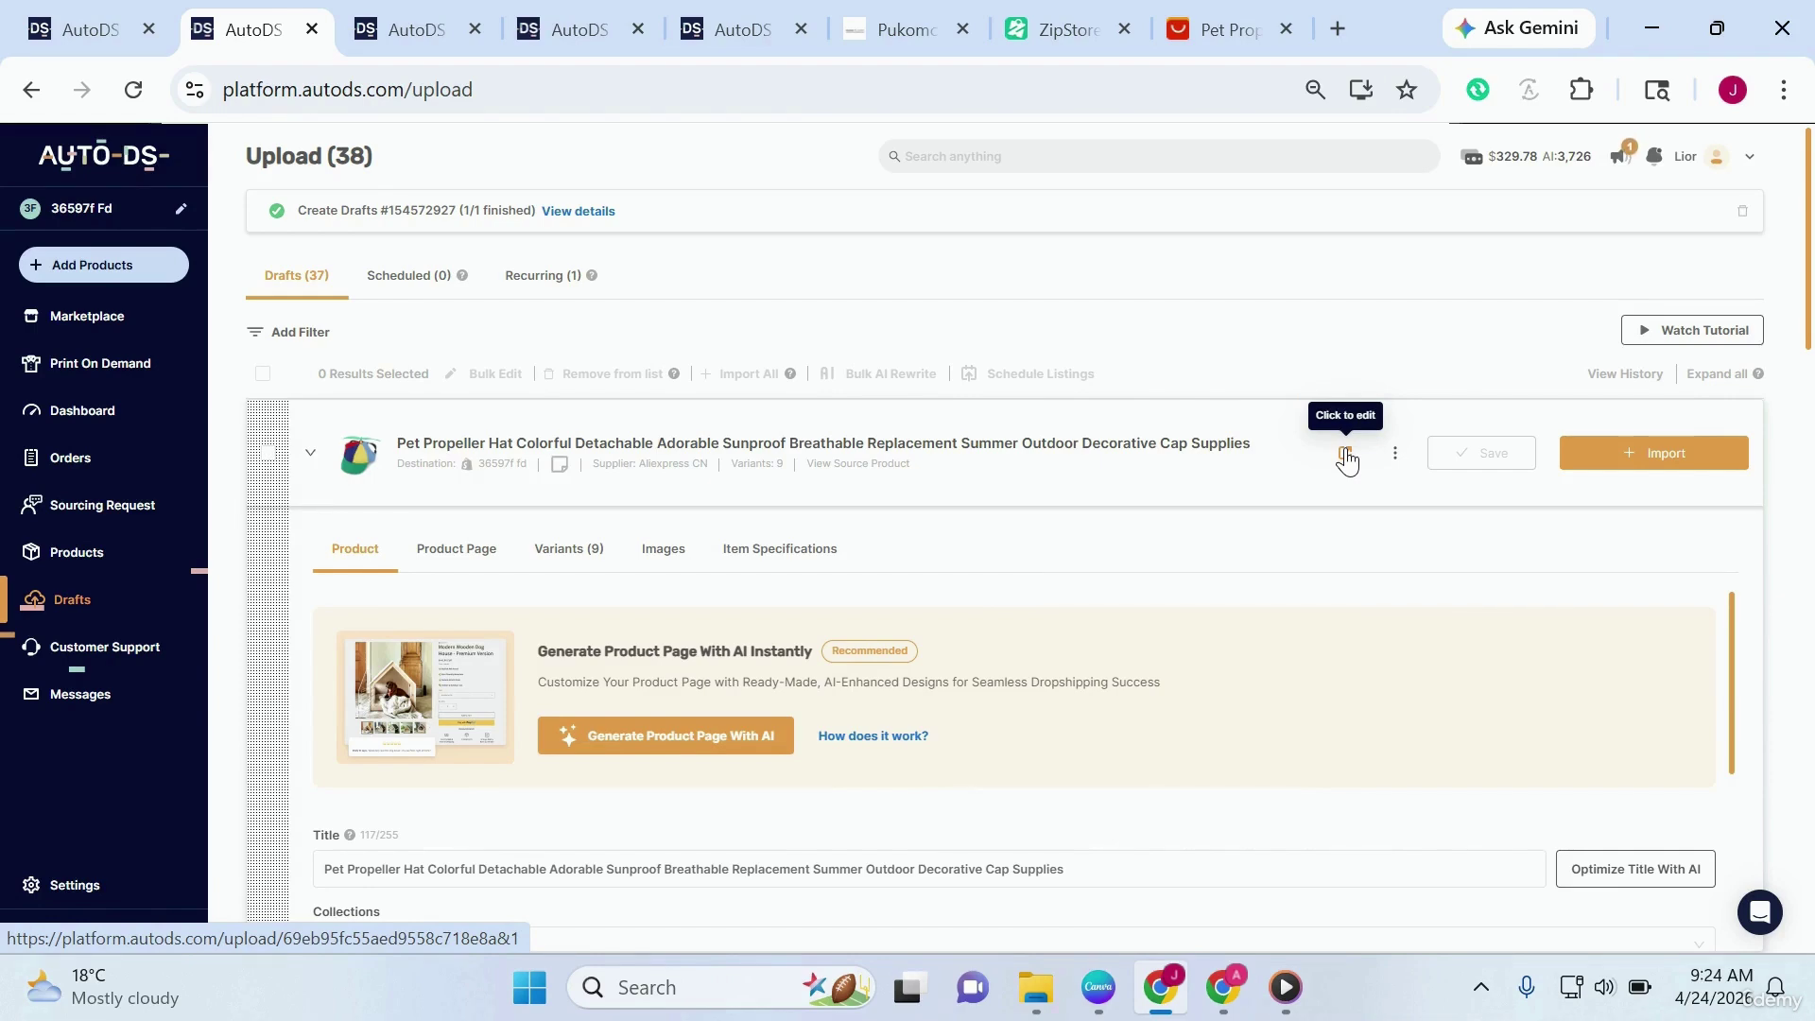
scroll(1219, 640, "down", 3)
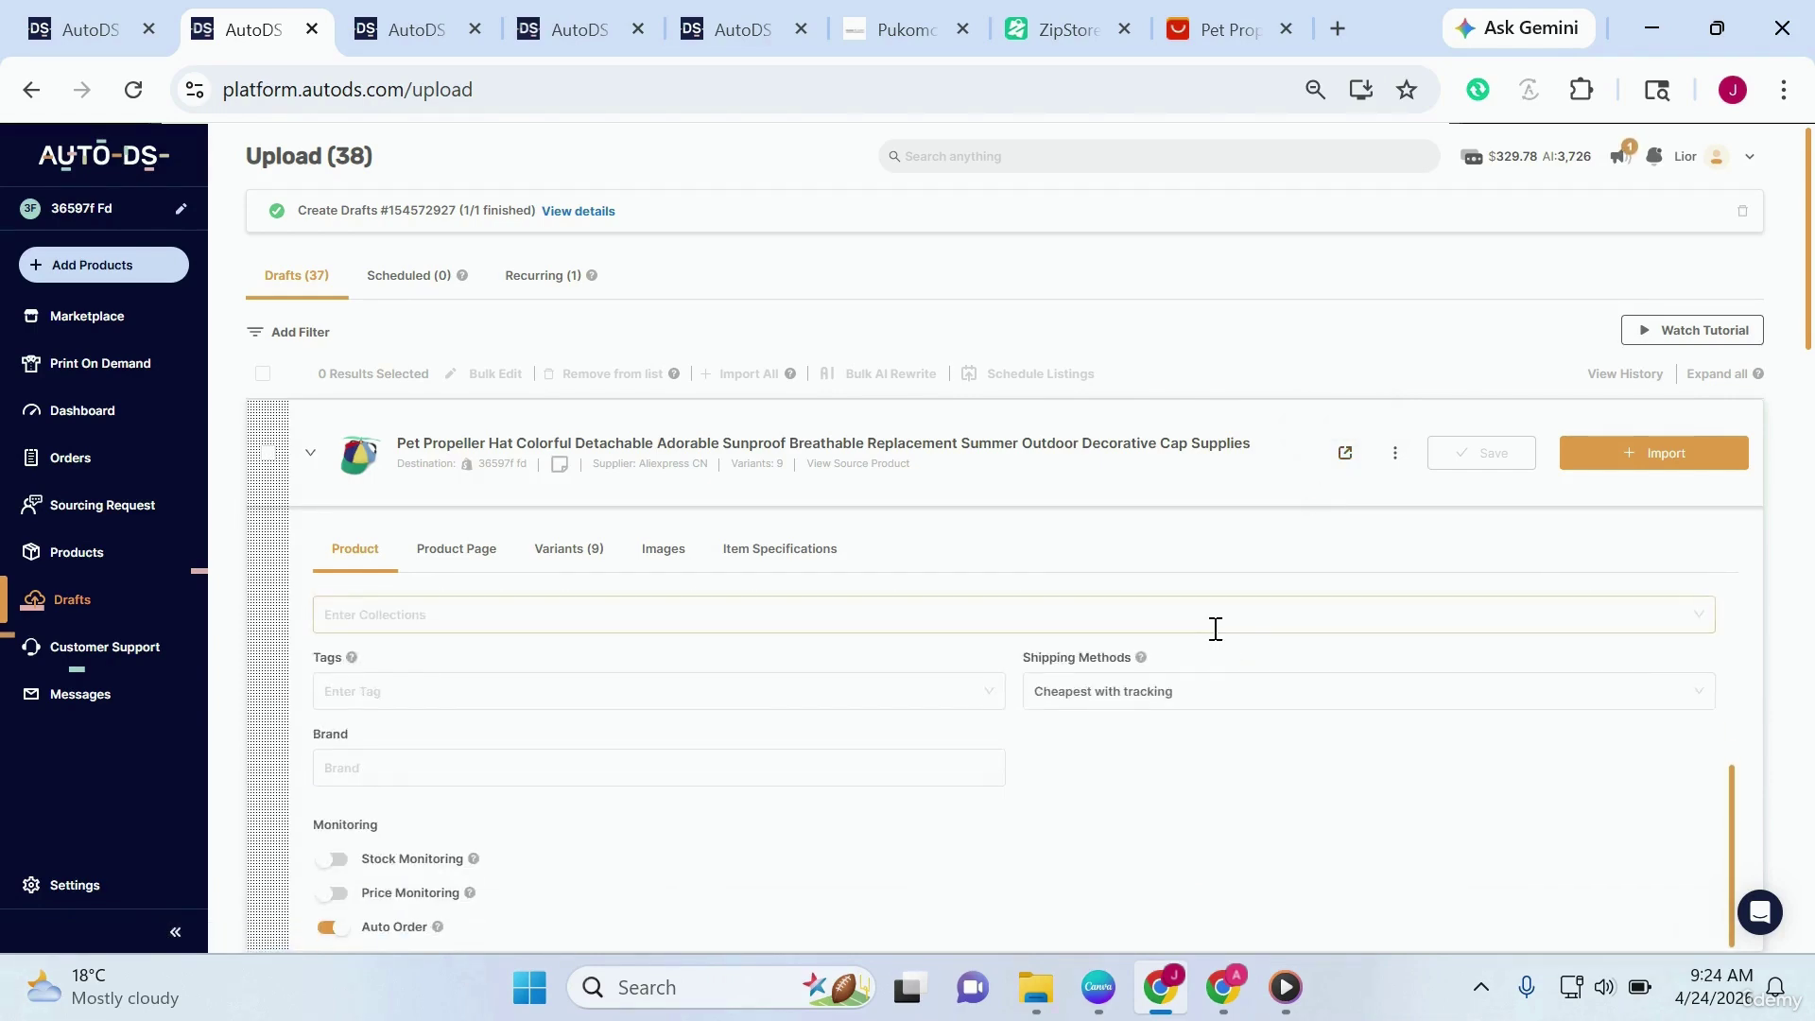
scroll(1218, 634, "down", 3)
scroll(1217, 633, "up", 3)
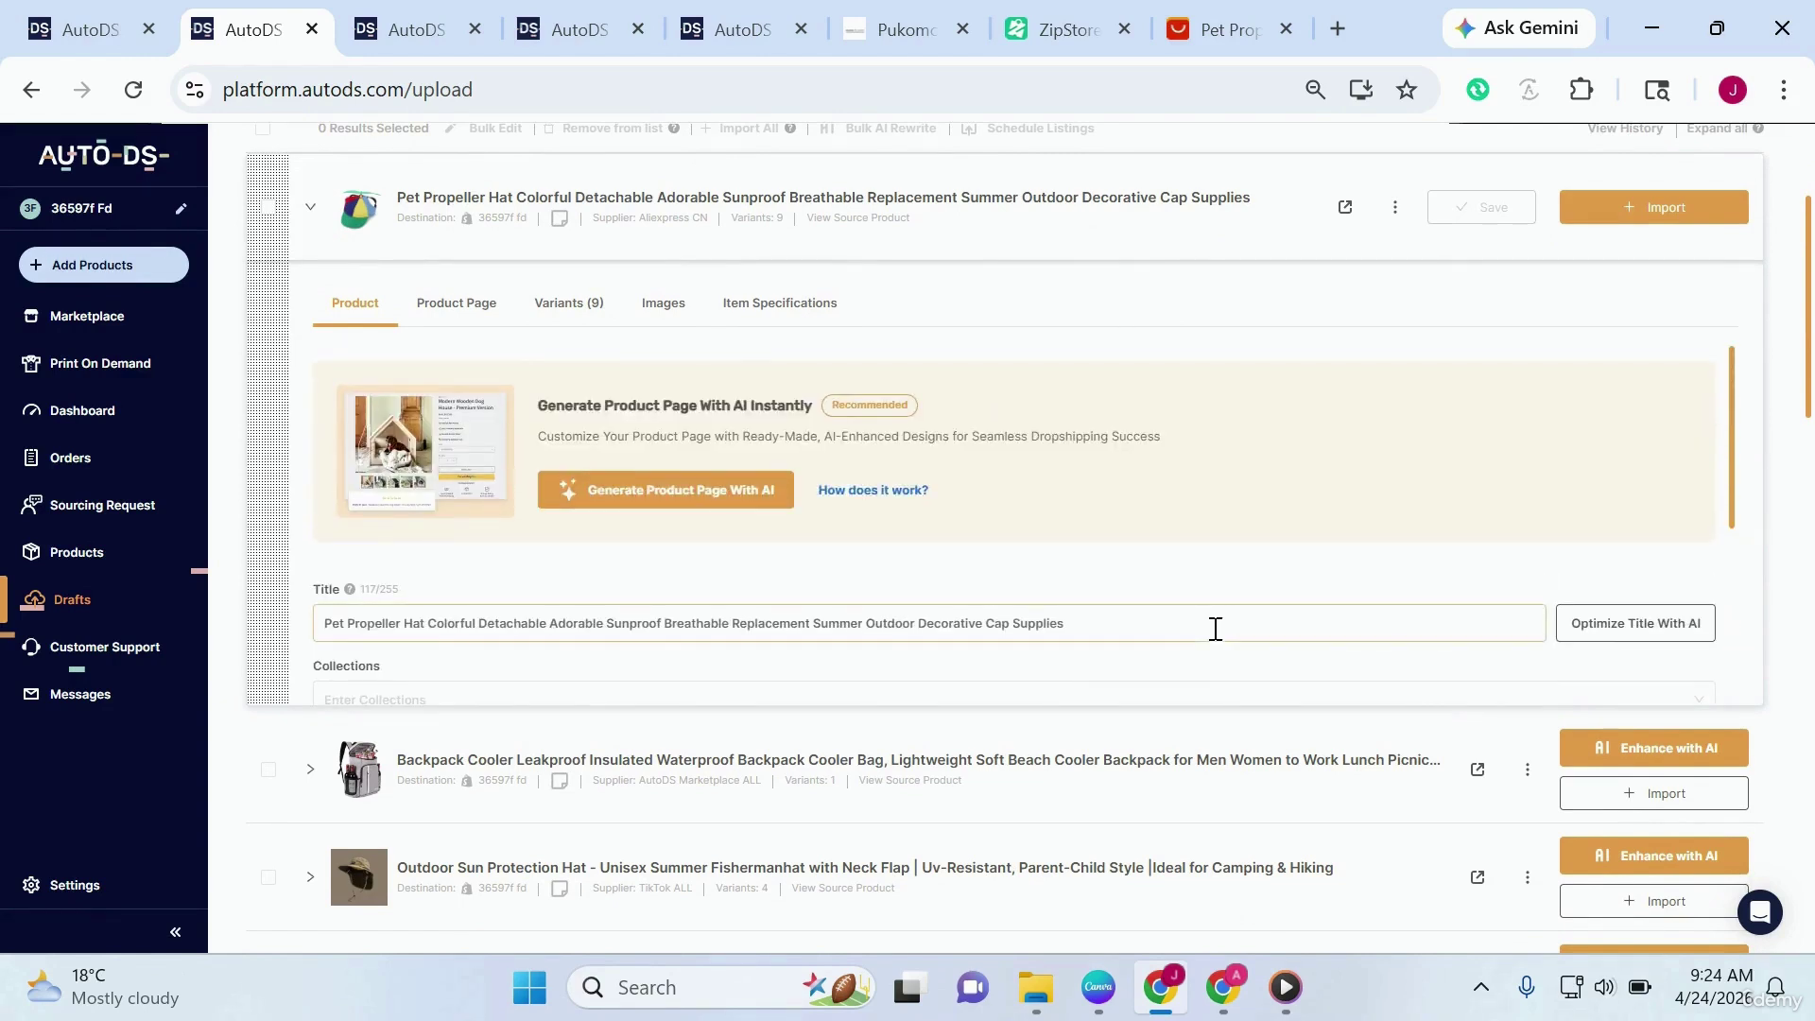
scroll(1212, 628, "down", 1)
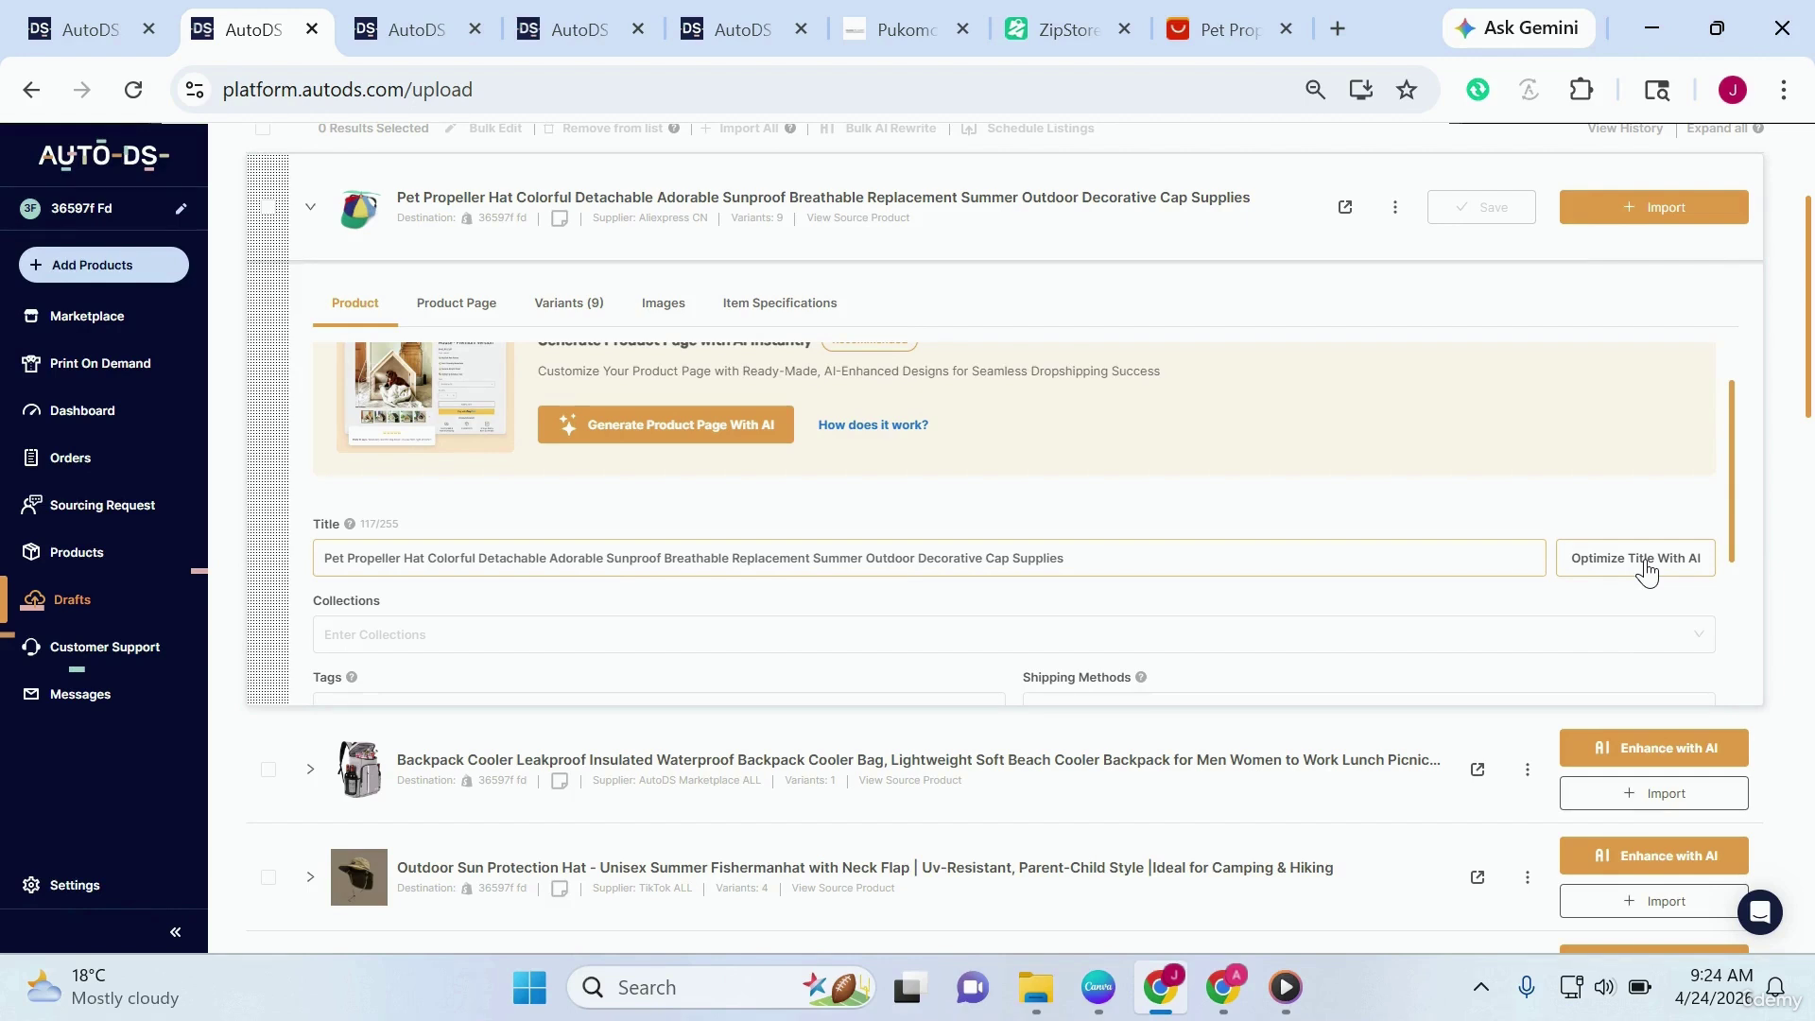
Step: Review the Pet Propeller Hat draft's general settings and AI generation options in the drafts list and on its full edit page
scroll(1647, 572, "down", 2)
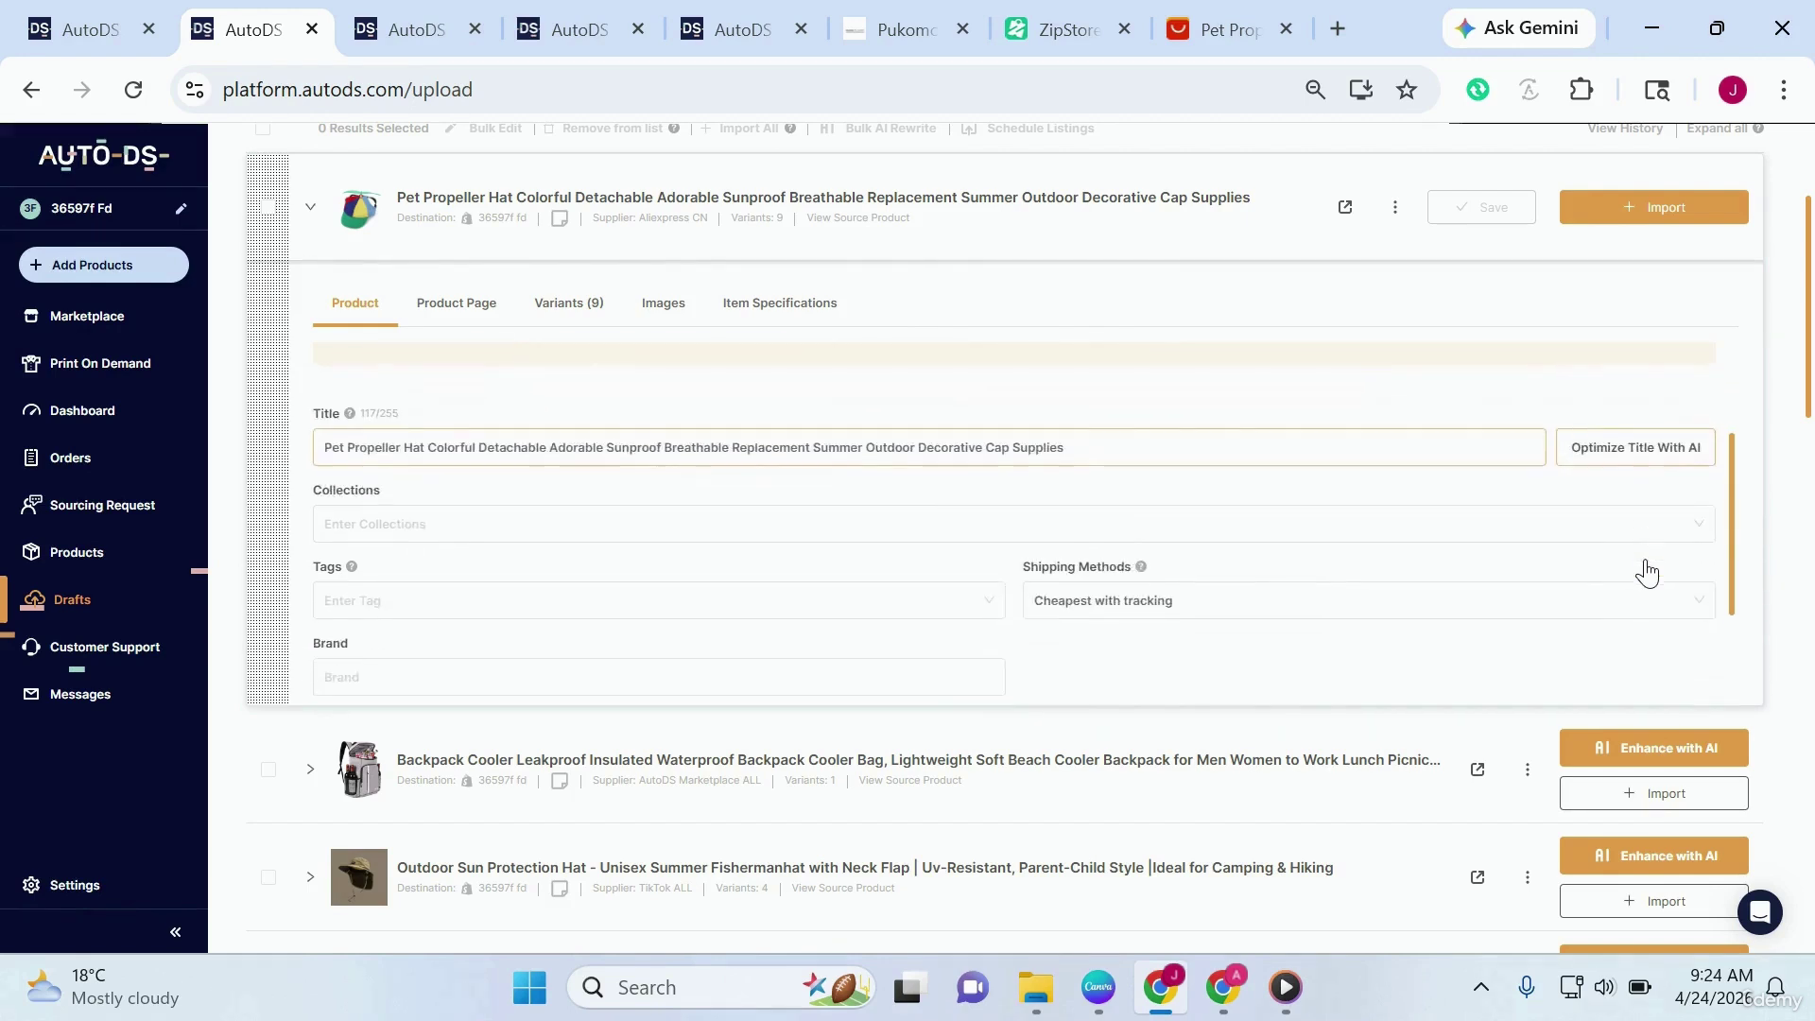
scroll(1647, 572, "up", 3)
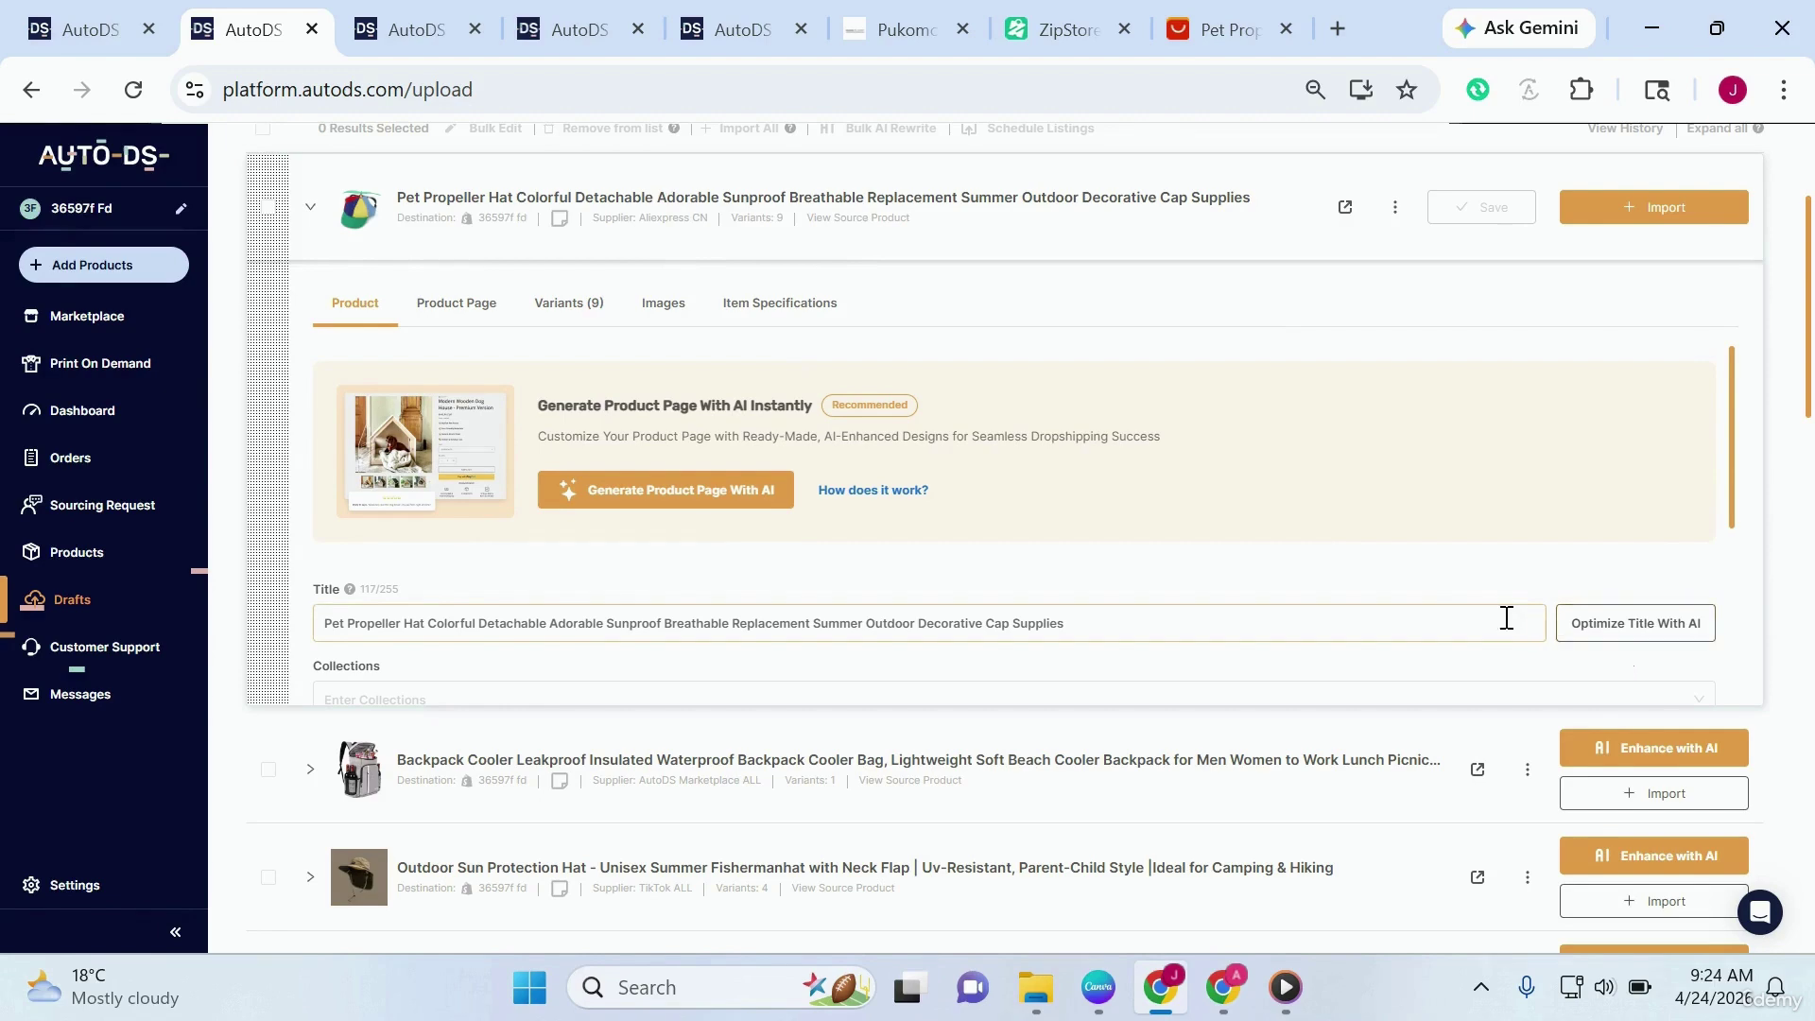
scroll(1232, 530, "up", 1)
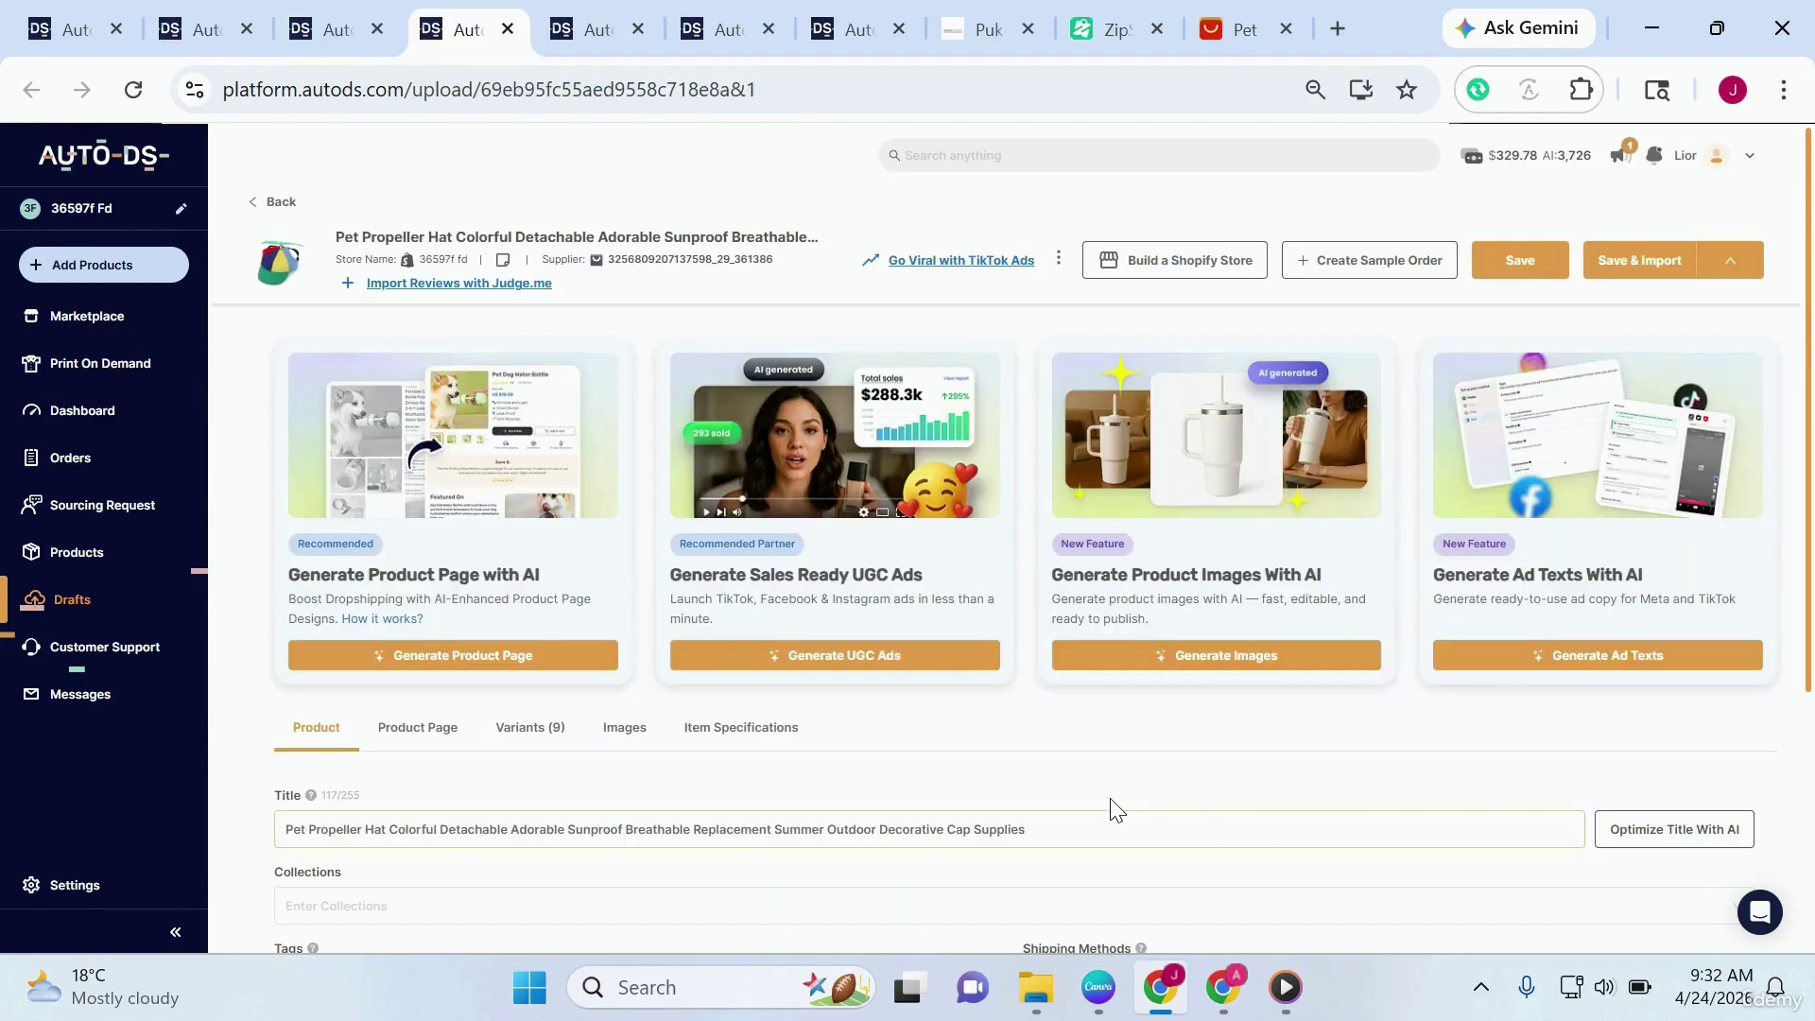
scroll(1116, 809, "down", 4)
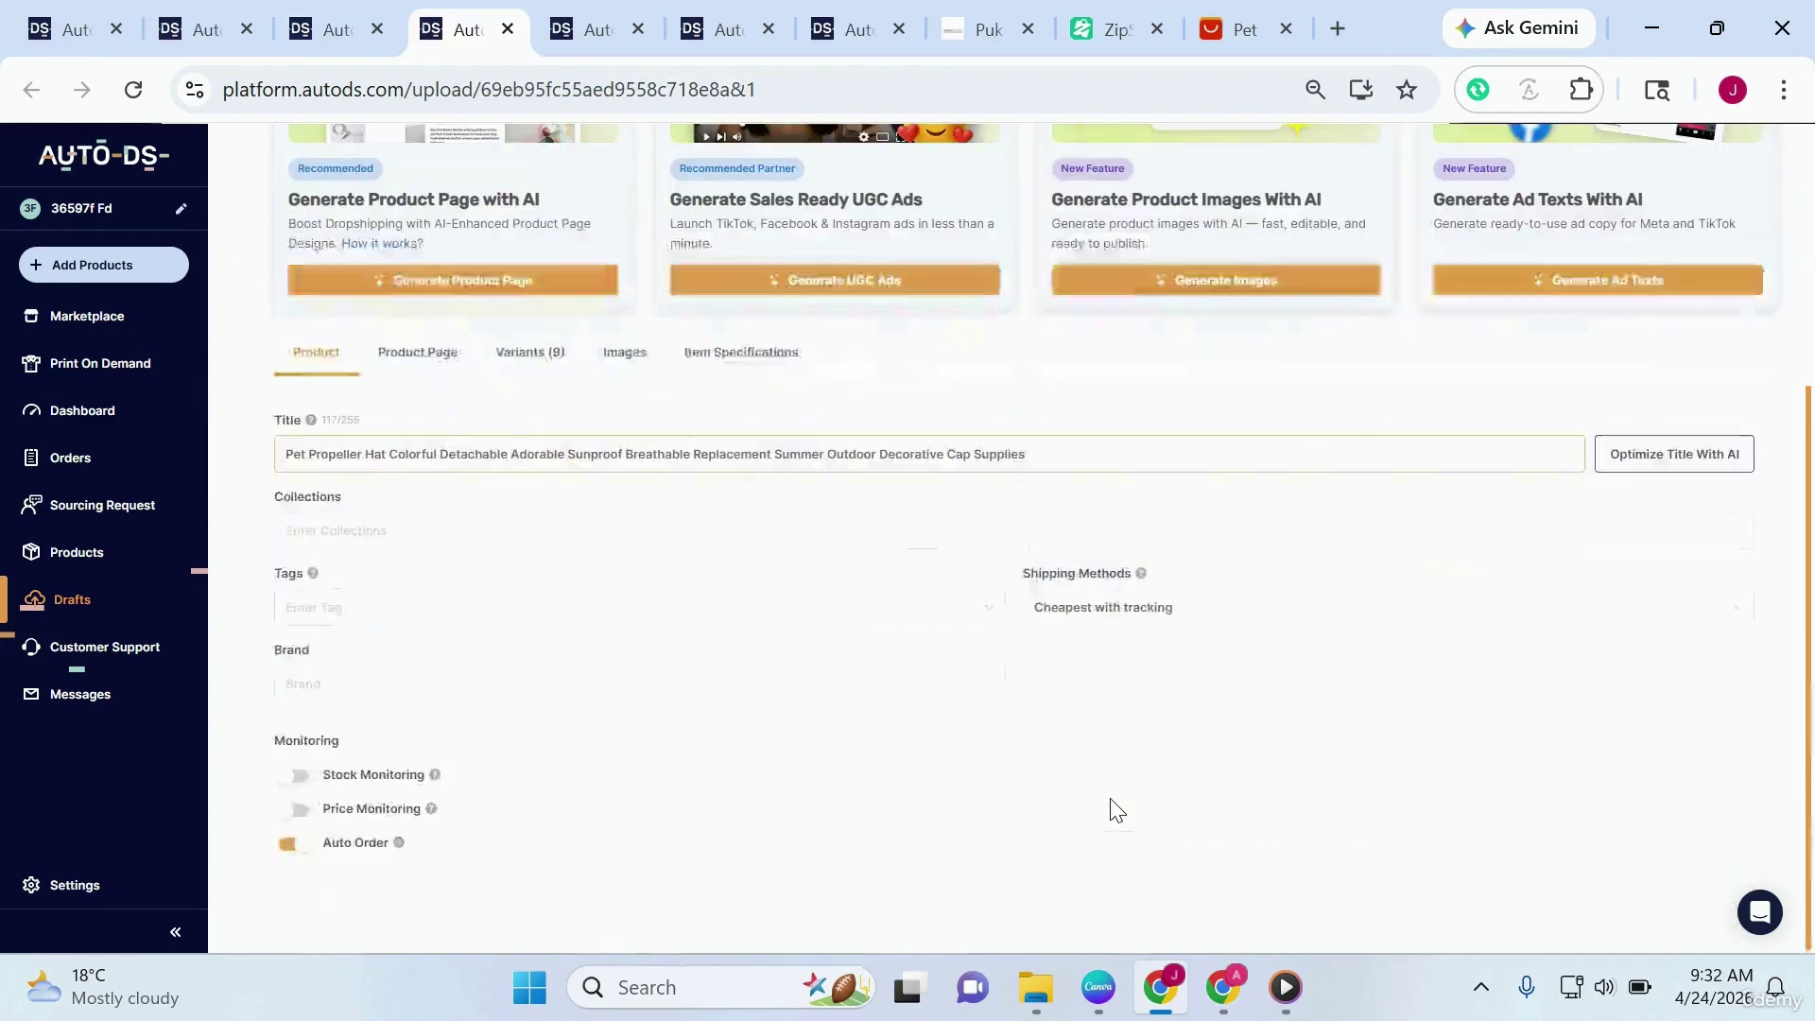
scroll(1115, 809, "up", 4)
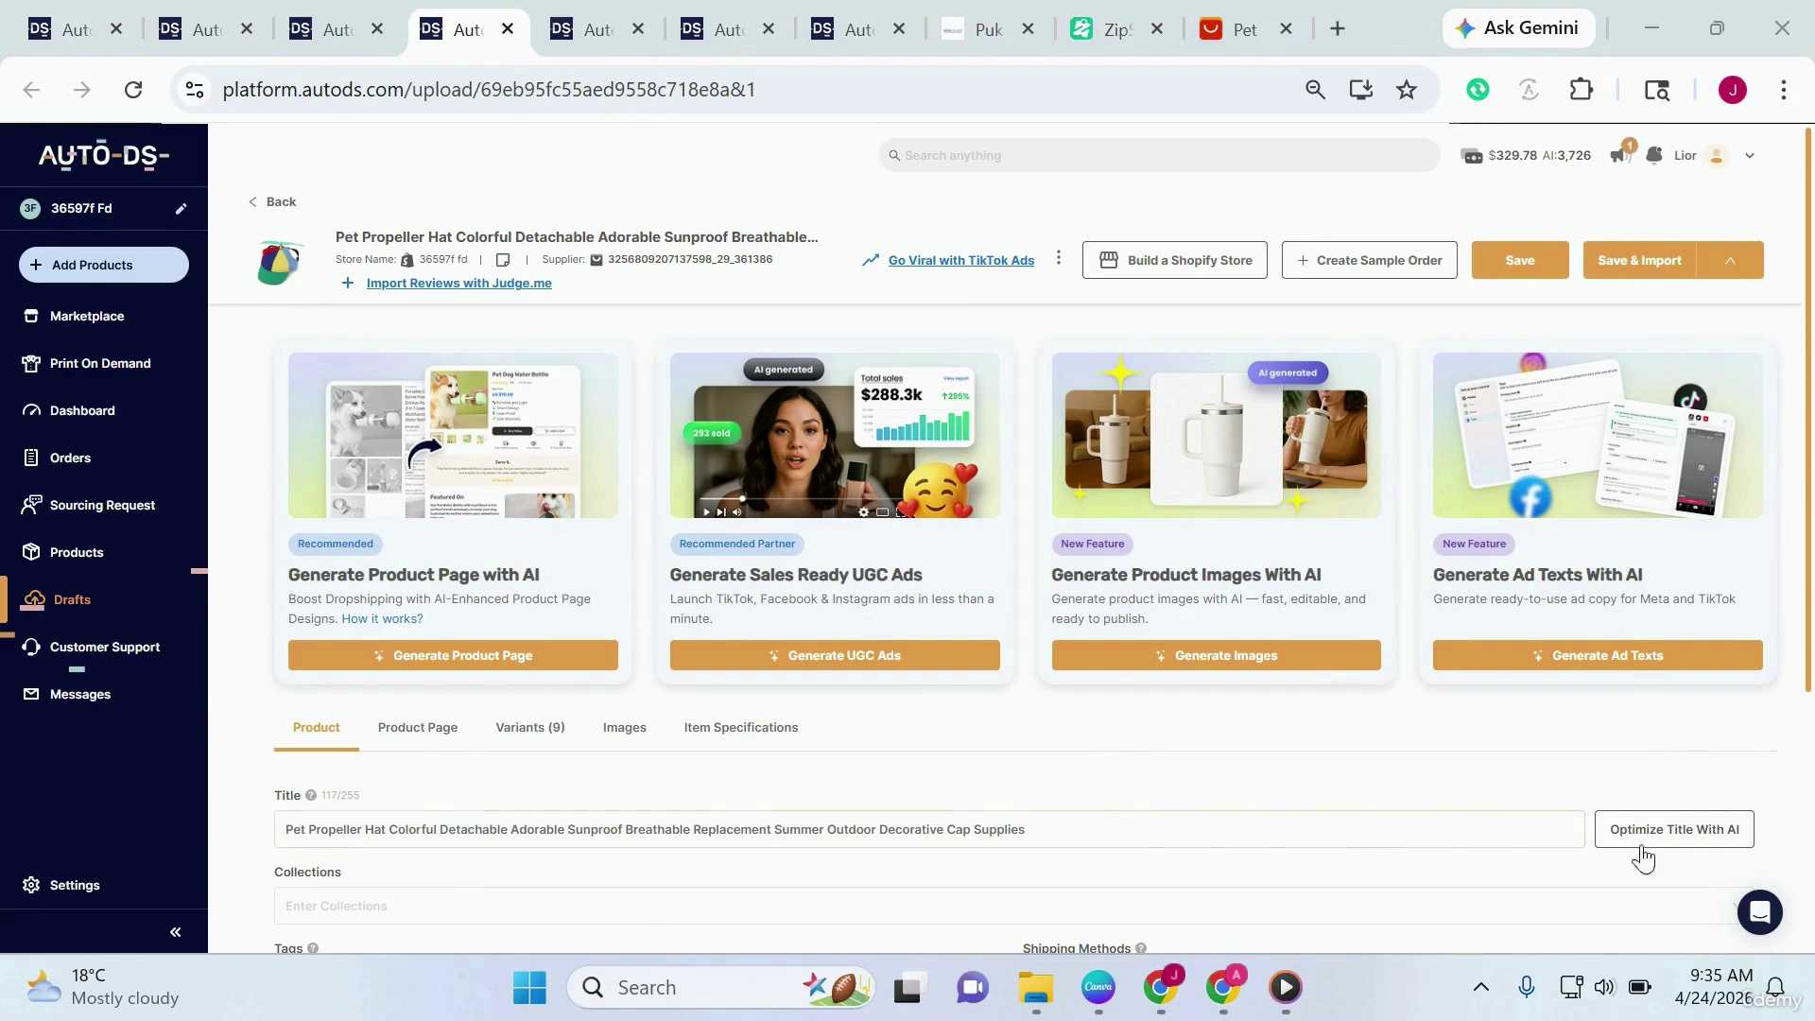
scroll(763, 674, "down", 2)
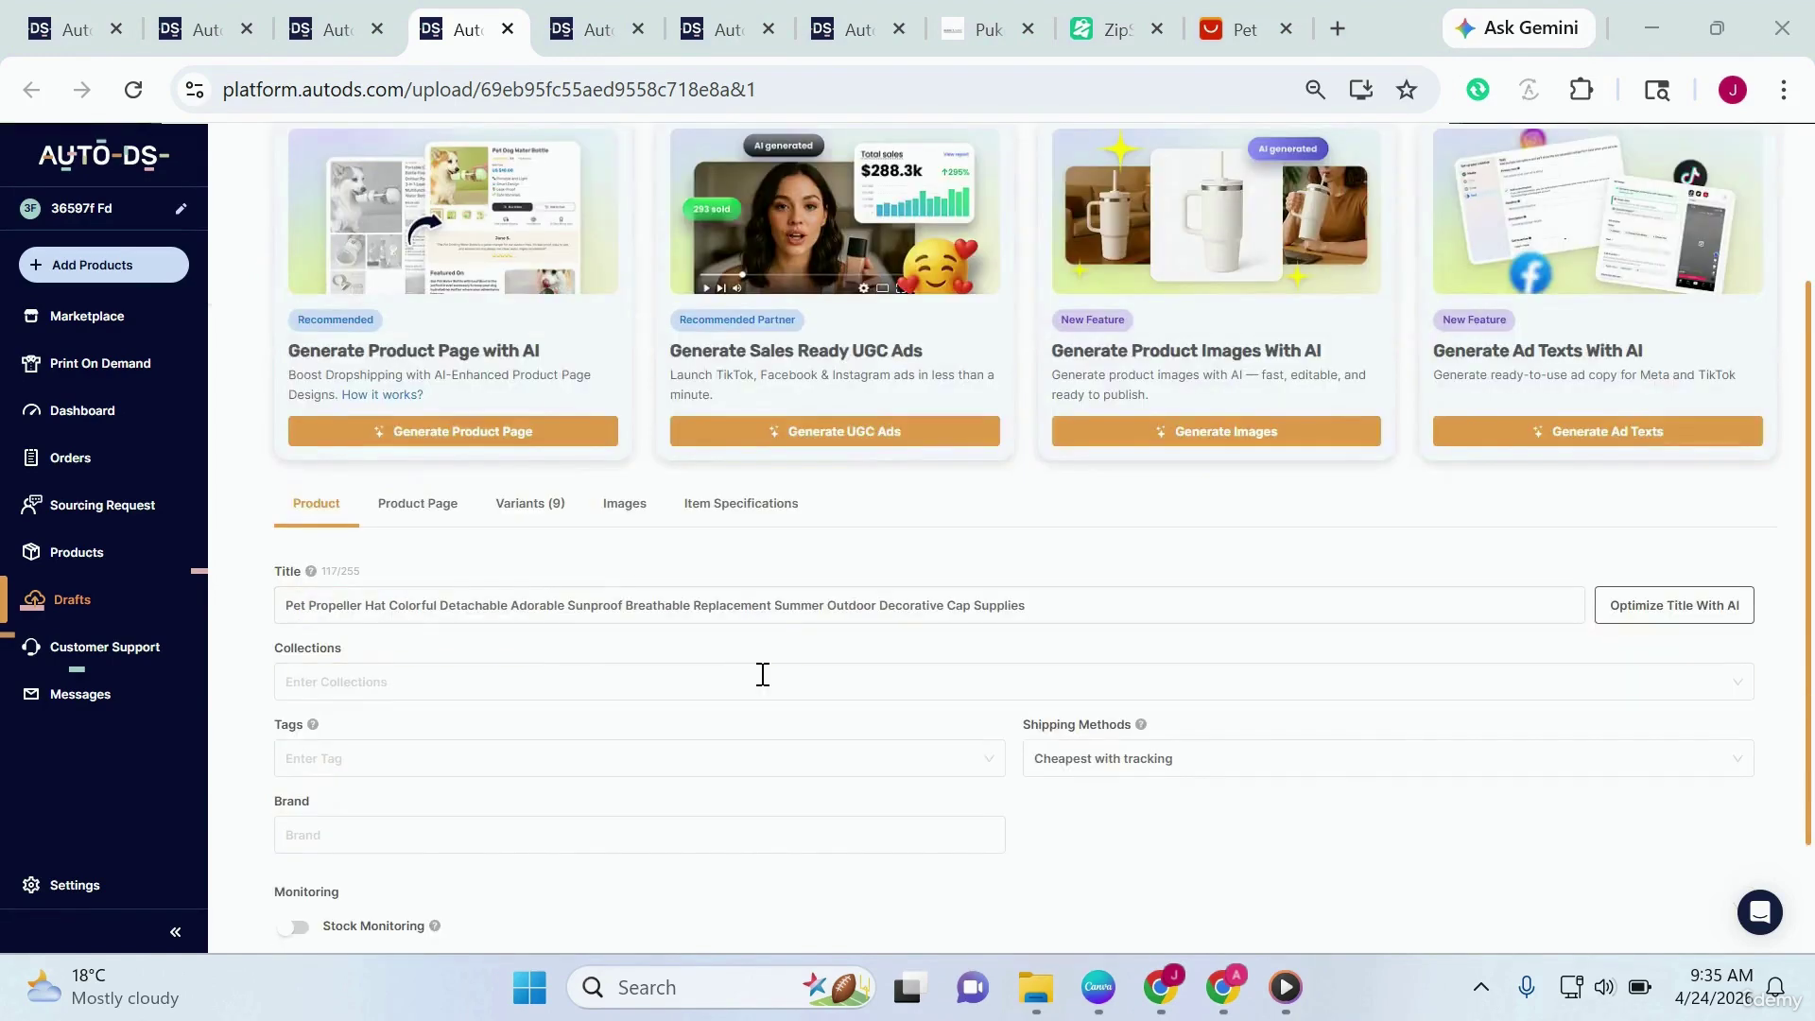
Step: Open the Pet Propeller Hat's product page section and look through the description's text and images
left_click(437, 504)
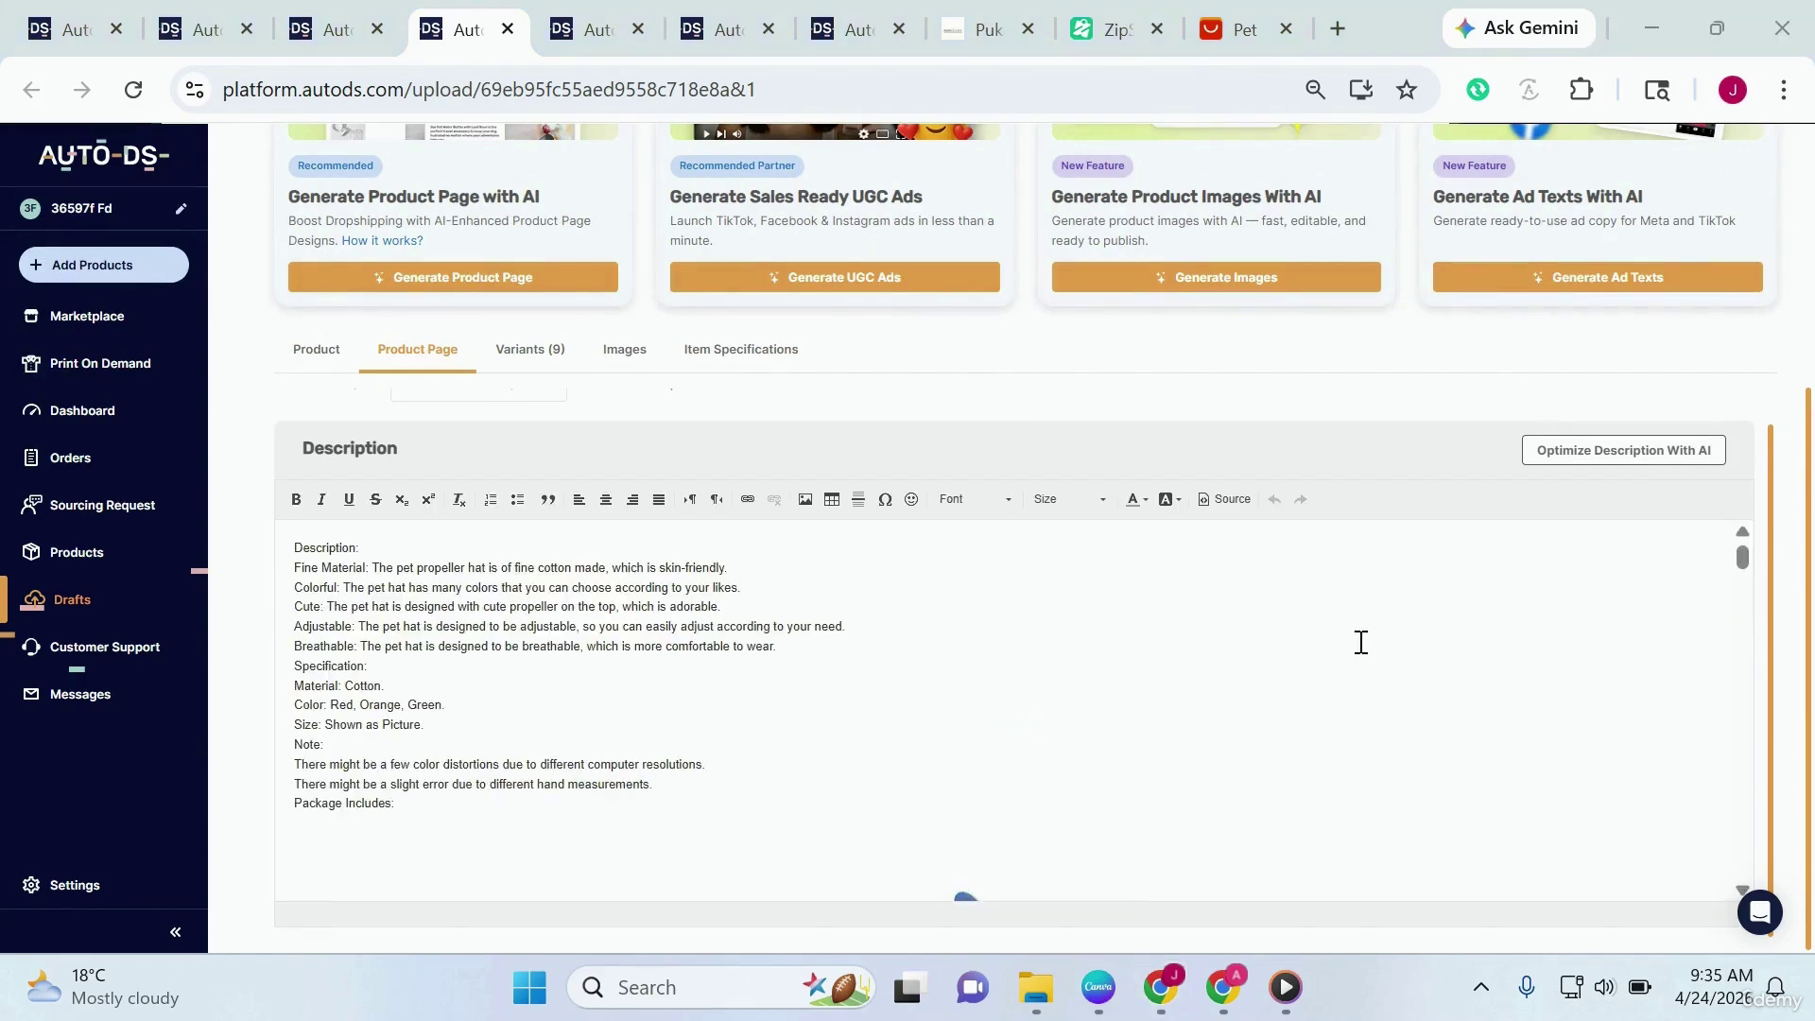
scroll(1362, 642, "down", 10)
scroll(1361, 642, "down", 10)
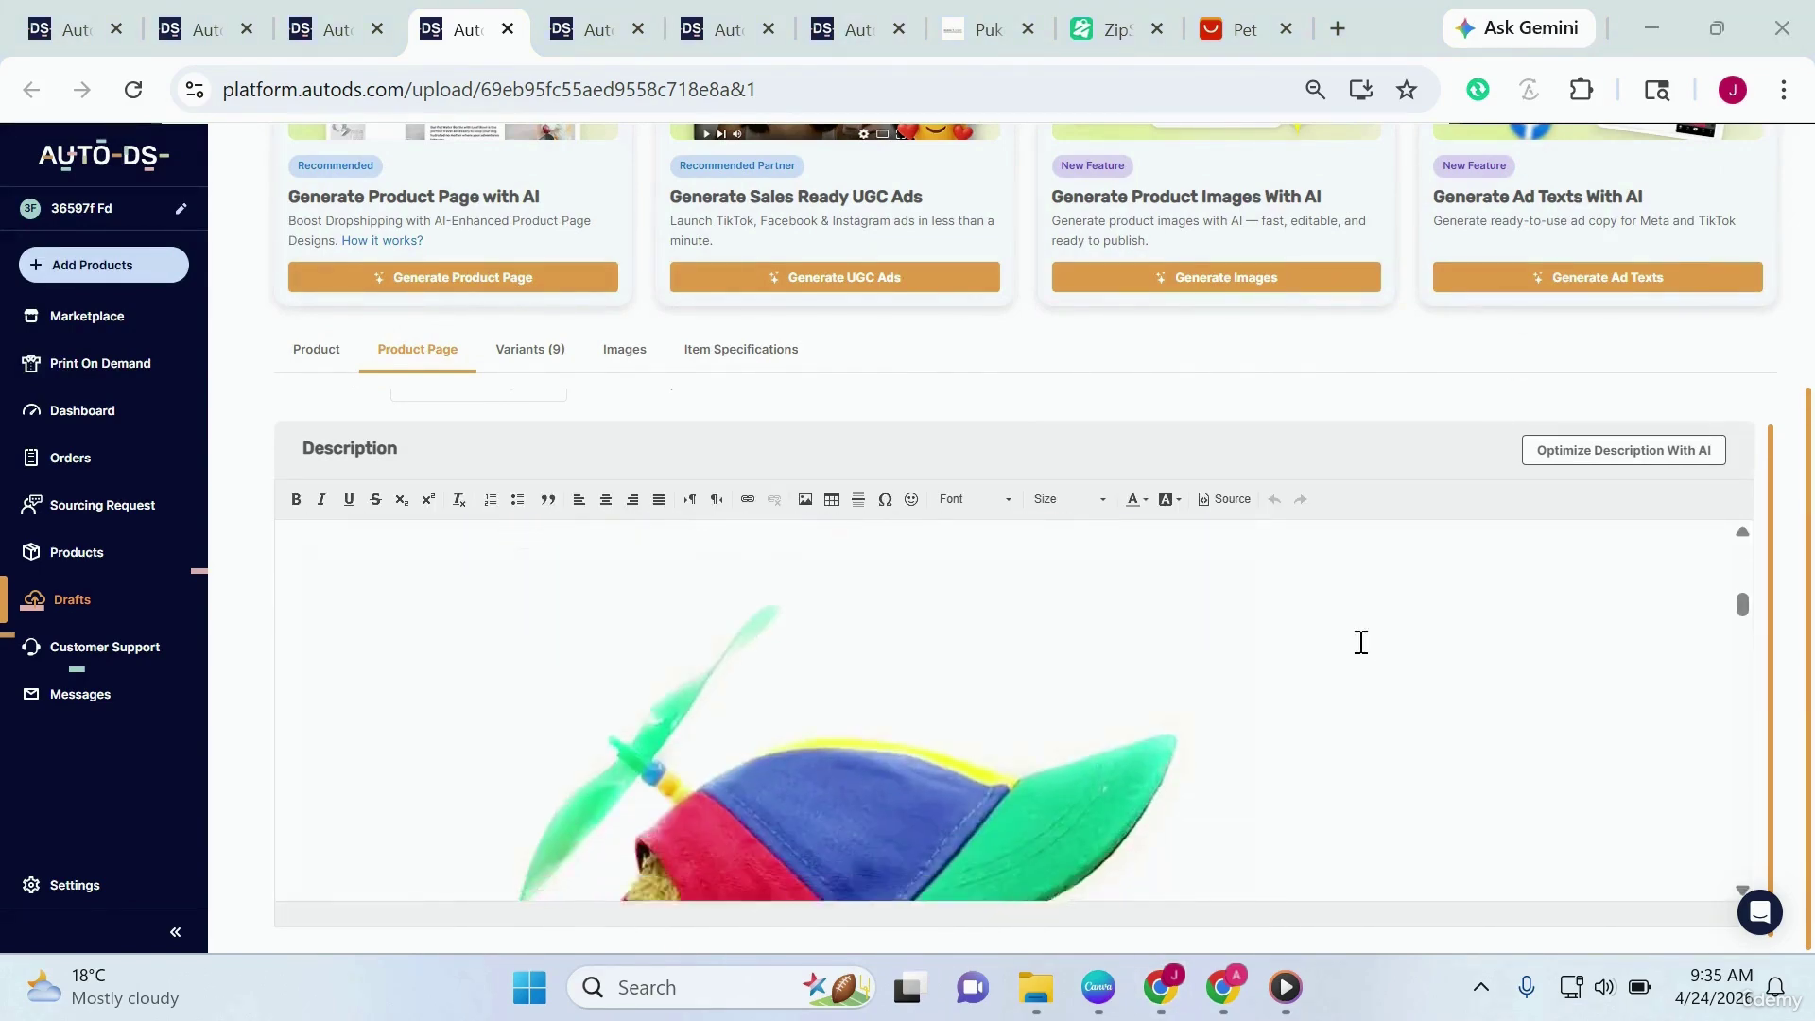
scroll(1362, 642, "up", 10)
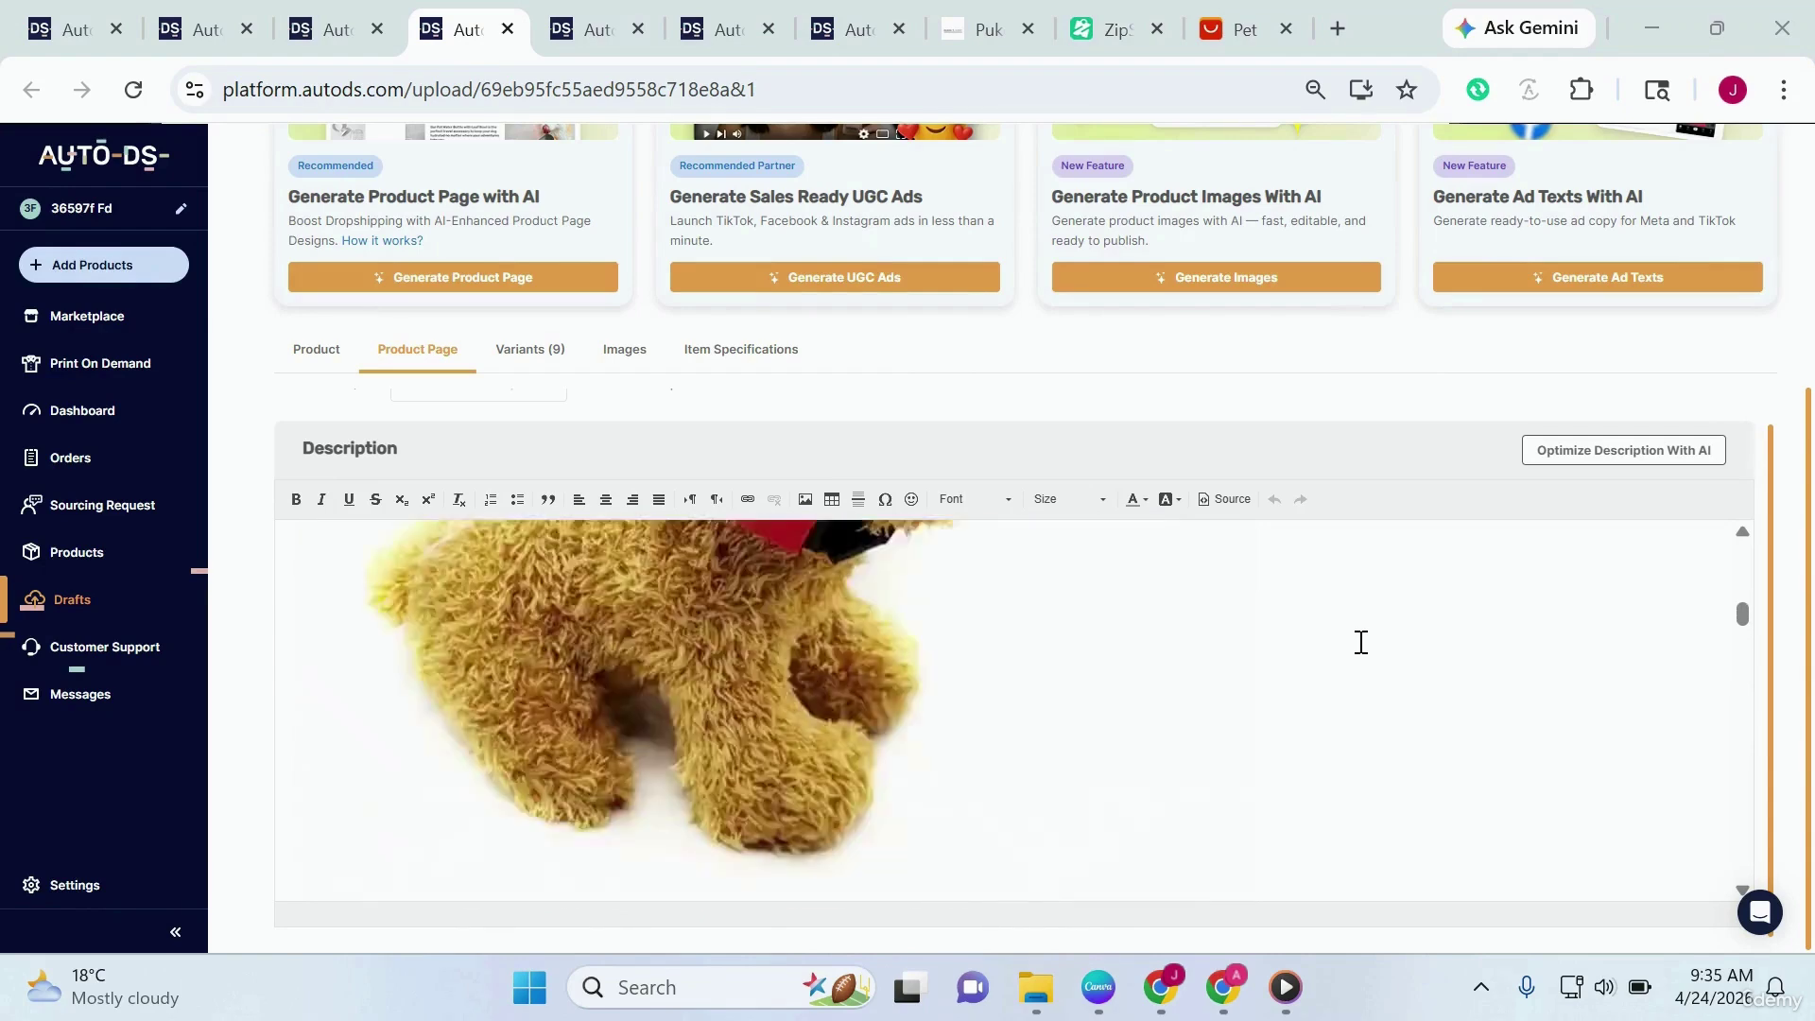
scroll(1437, 378, "up", 4)
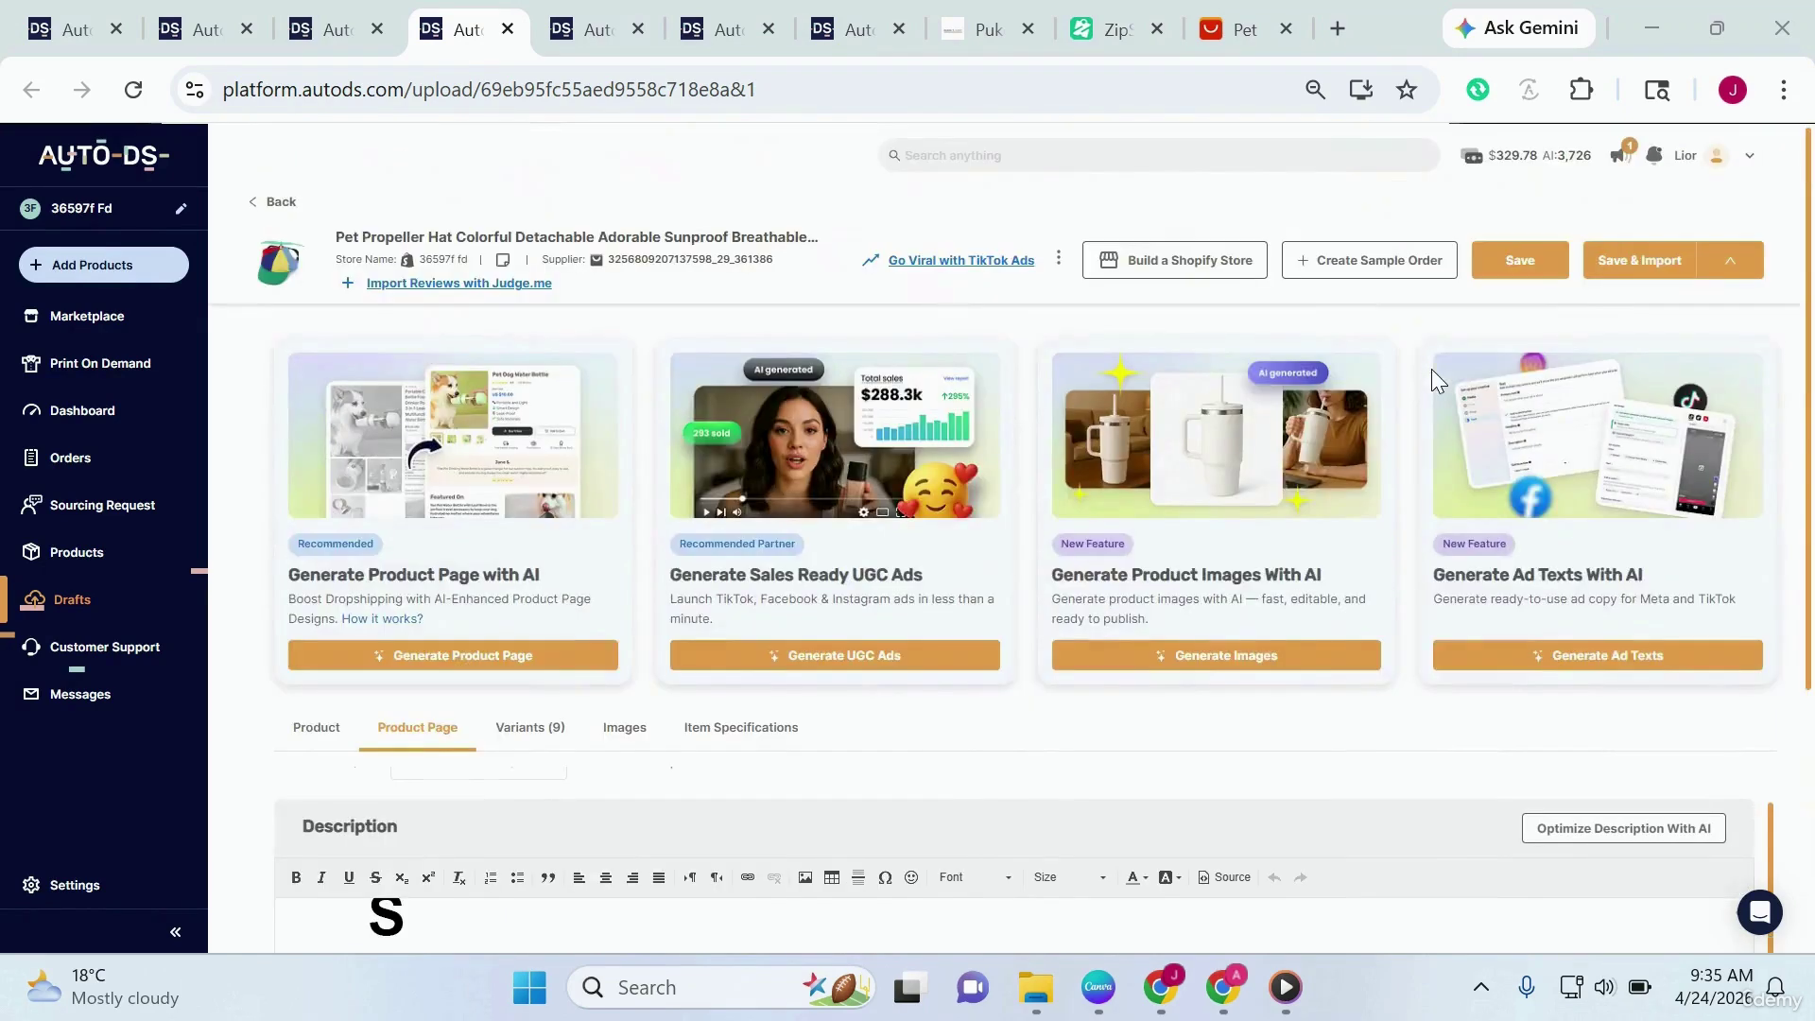
Step: Import the Pet Propeller Hat draft into the store
left_click(1640, 260)
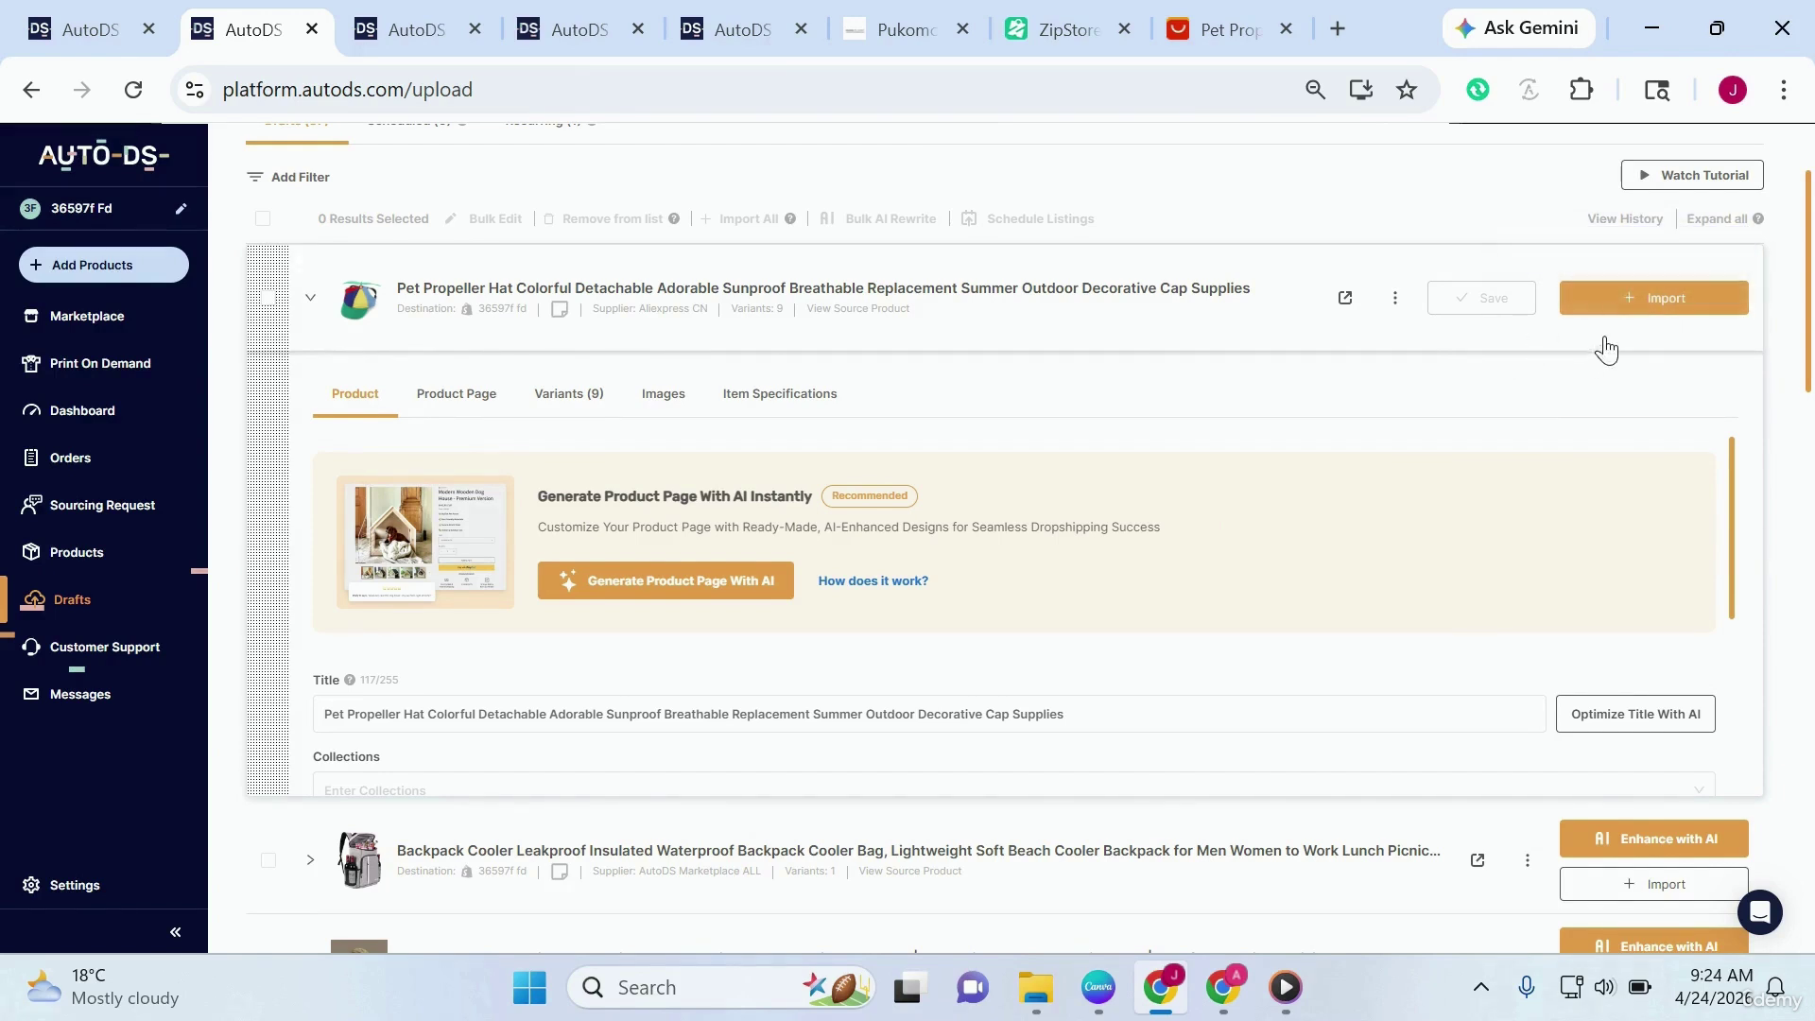
left_click(1654, 299)
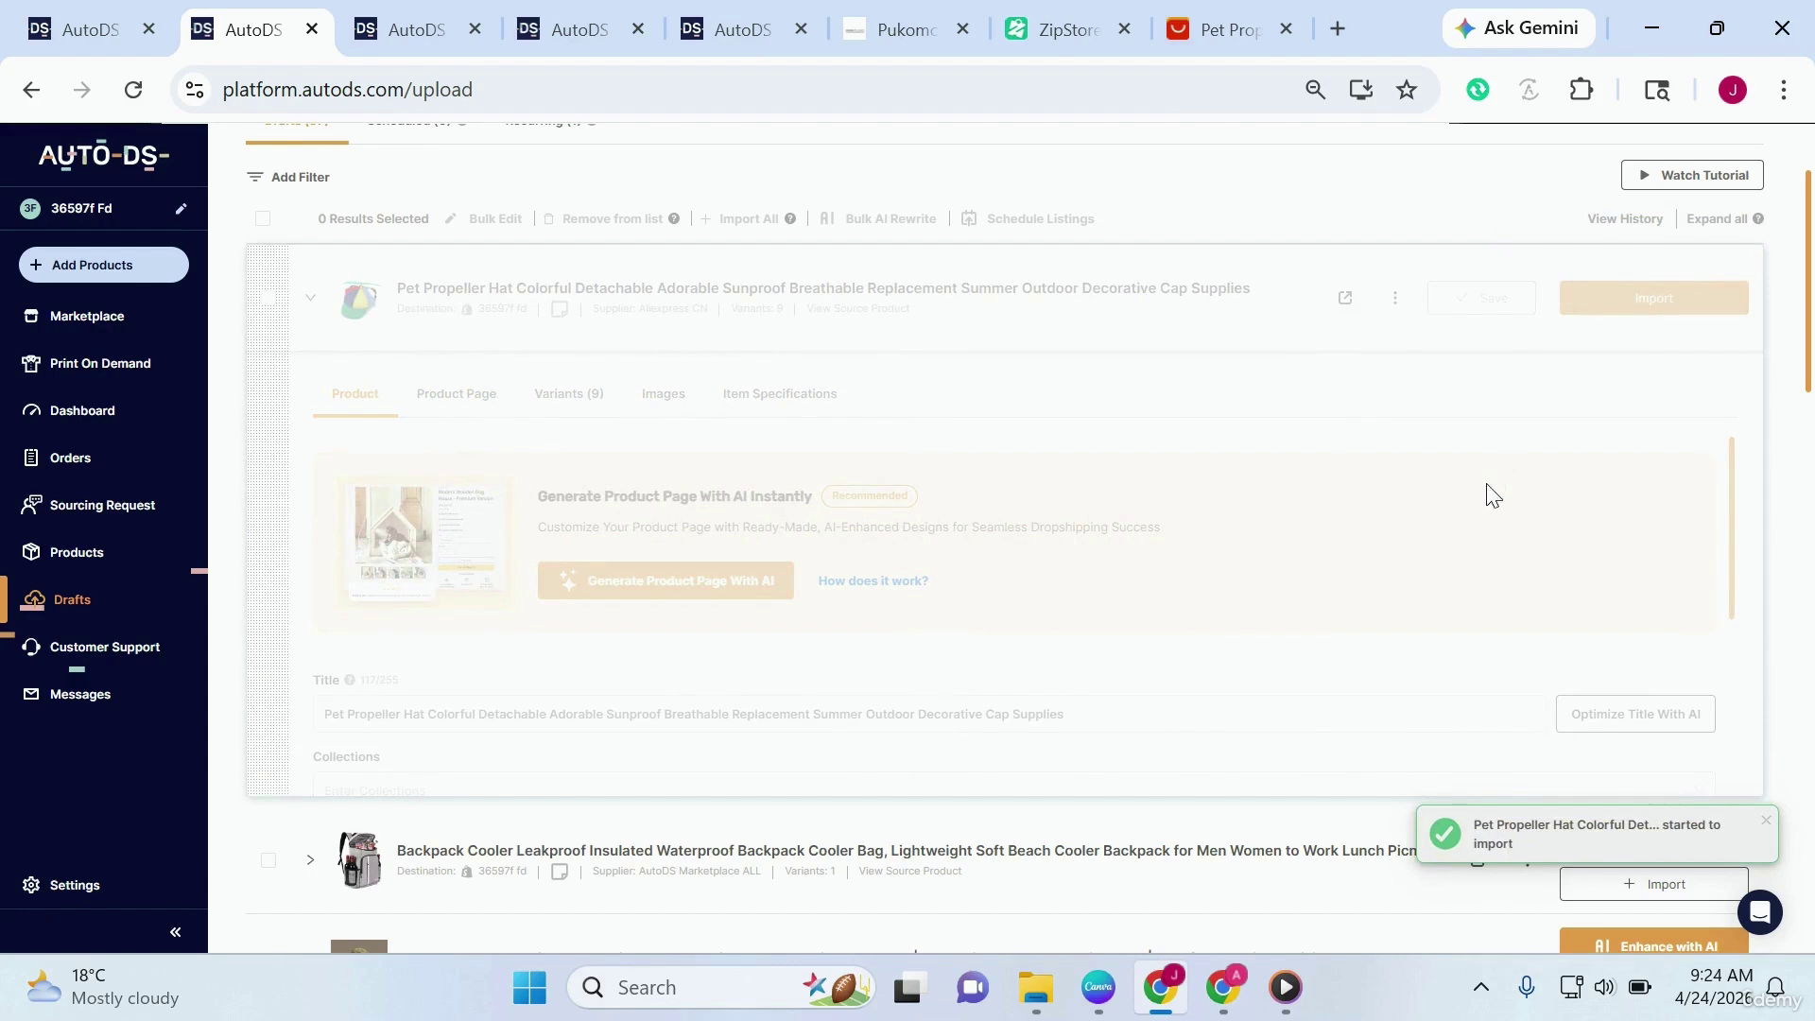
scroll(1493, 494, "down", 2)
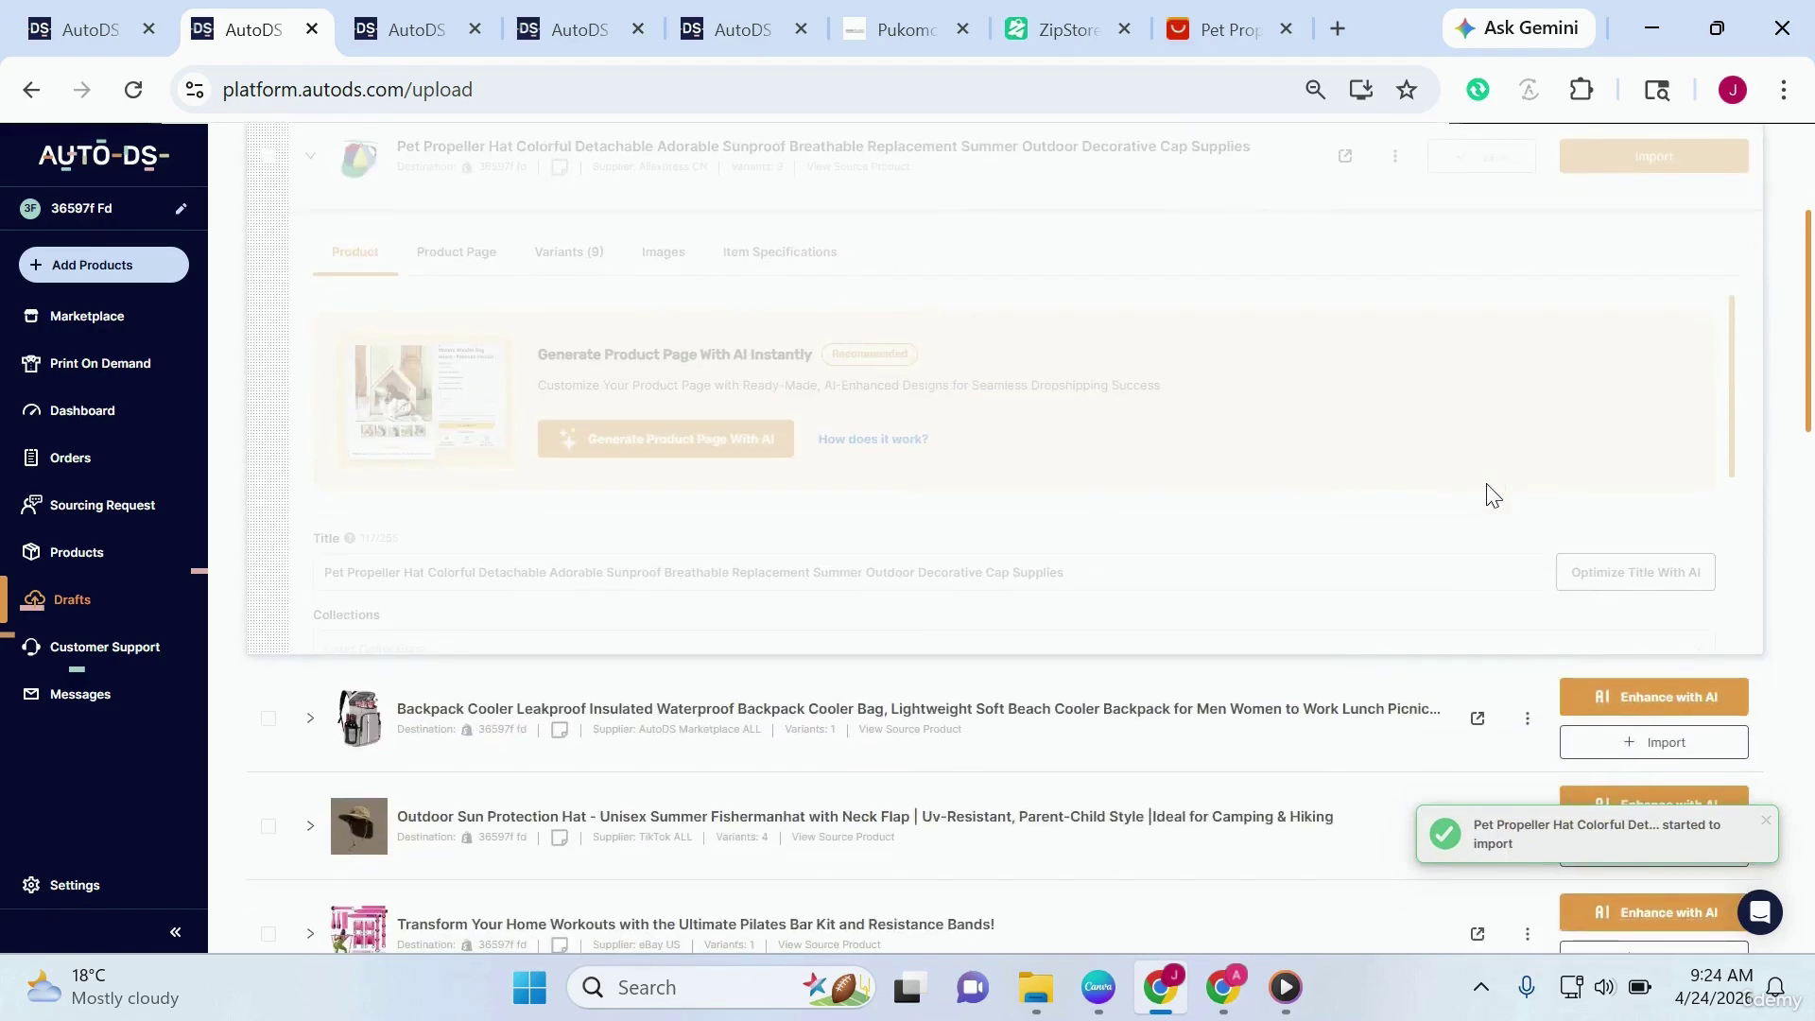
scroll(1491, 495, "up", 2)
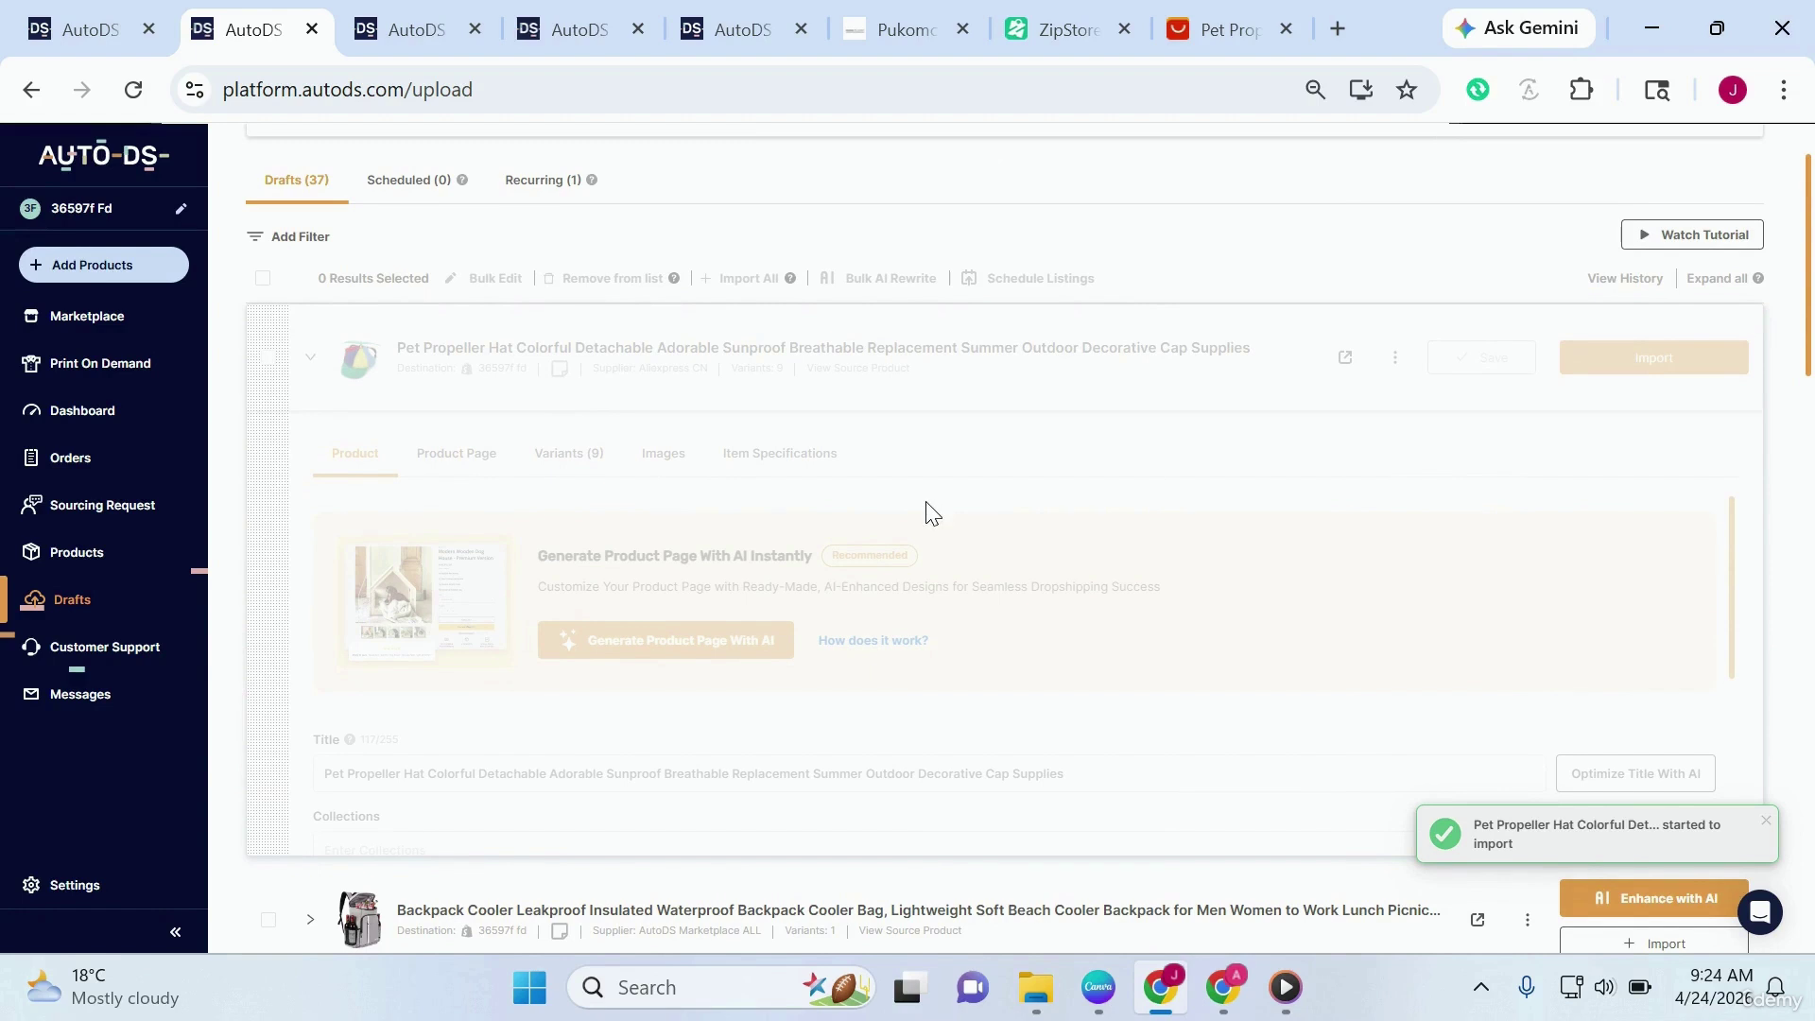
left_click(90, 574)
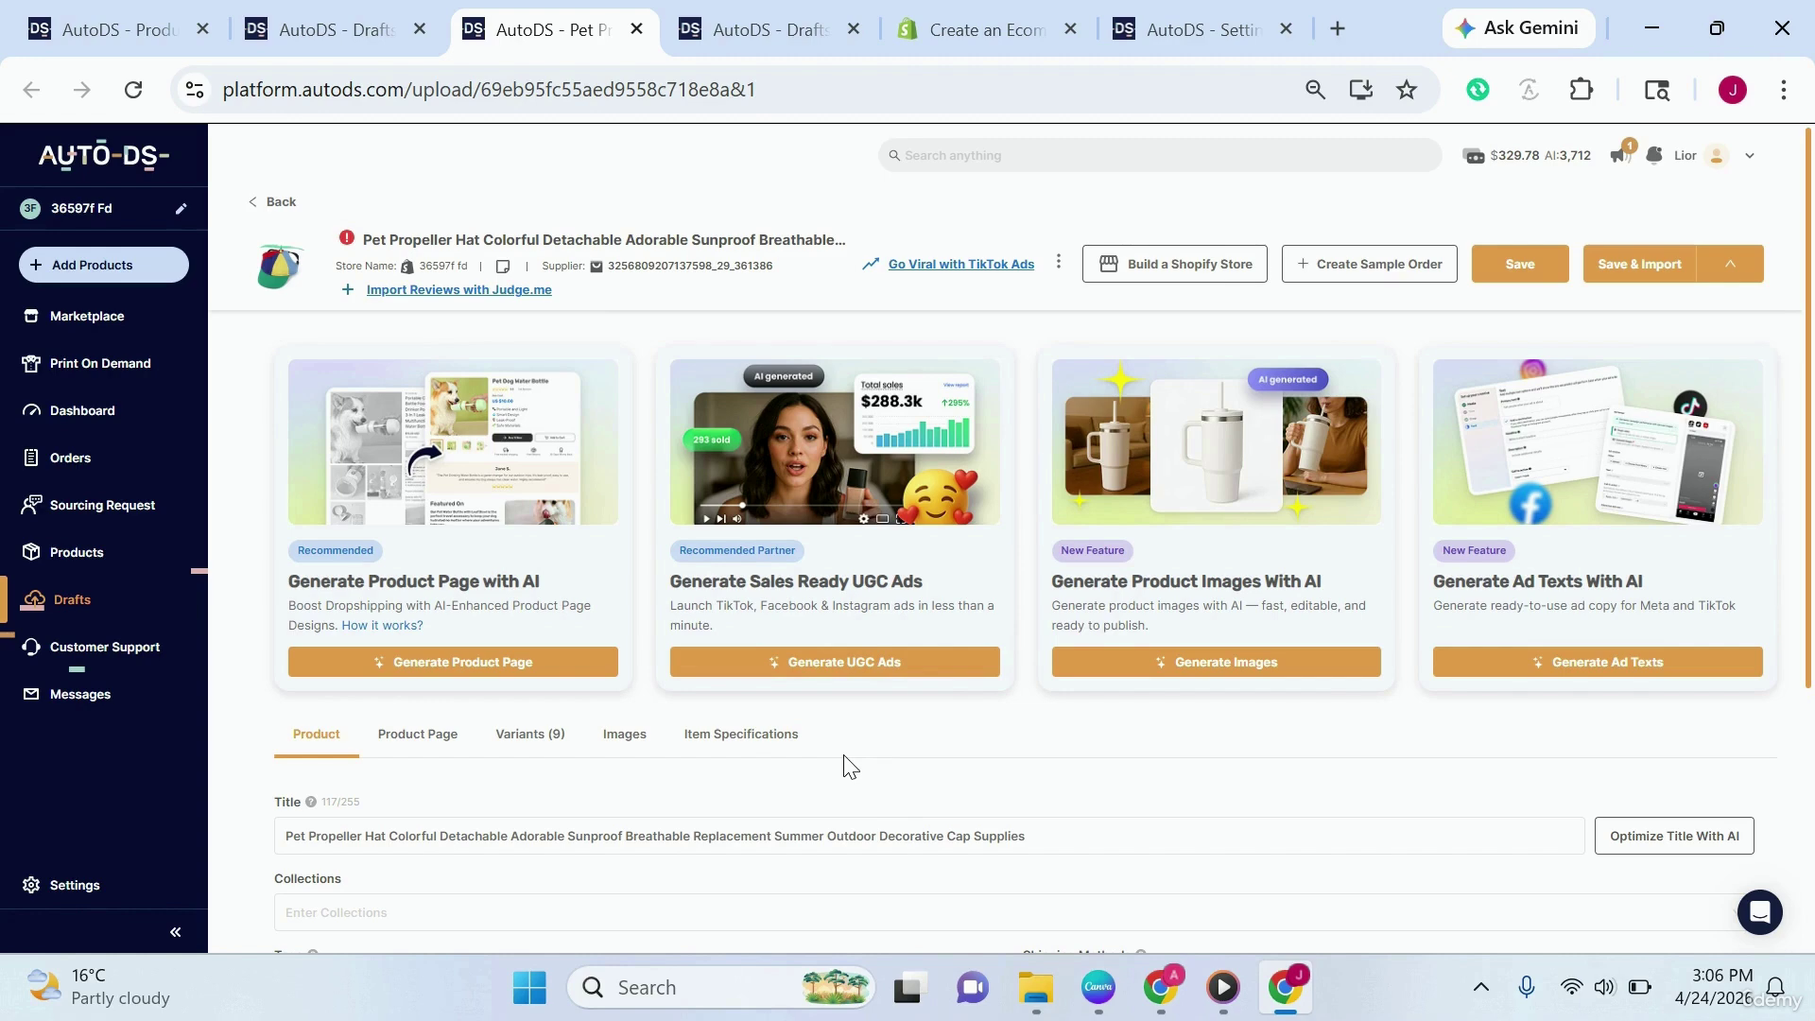
Step: Generate and save an AI product description for the Pet Propeller Hat with tone "Make it sound more professional" and Balanced temperature
left_click(417, 733)
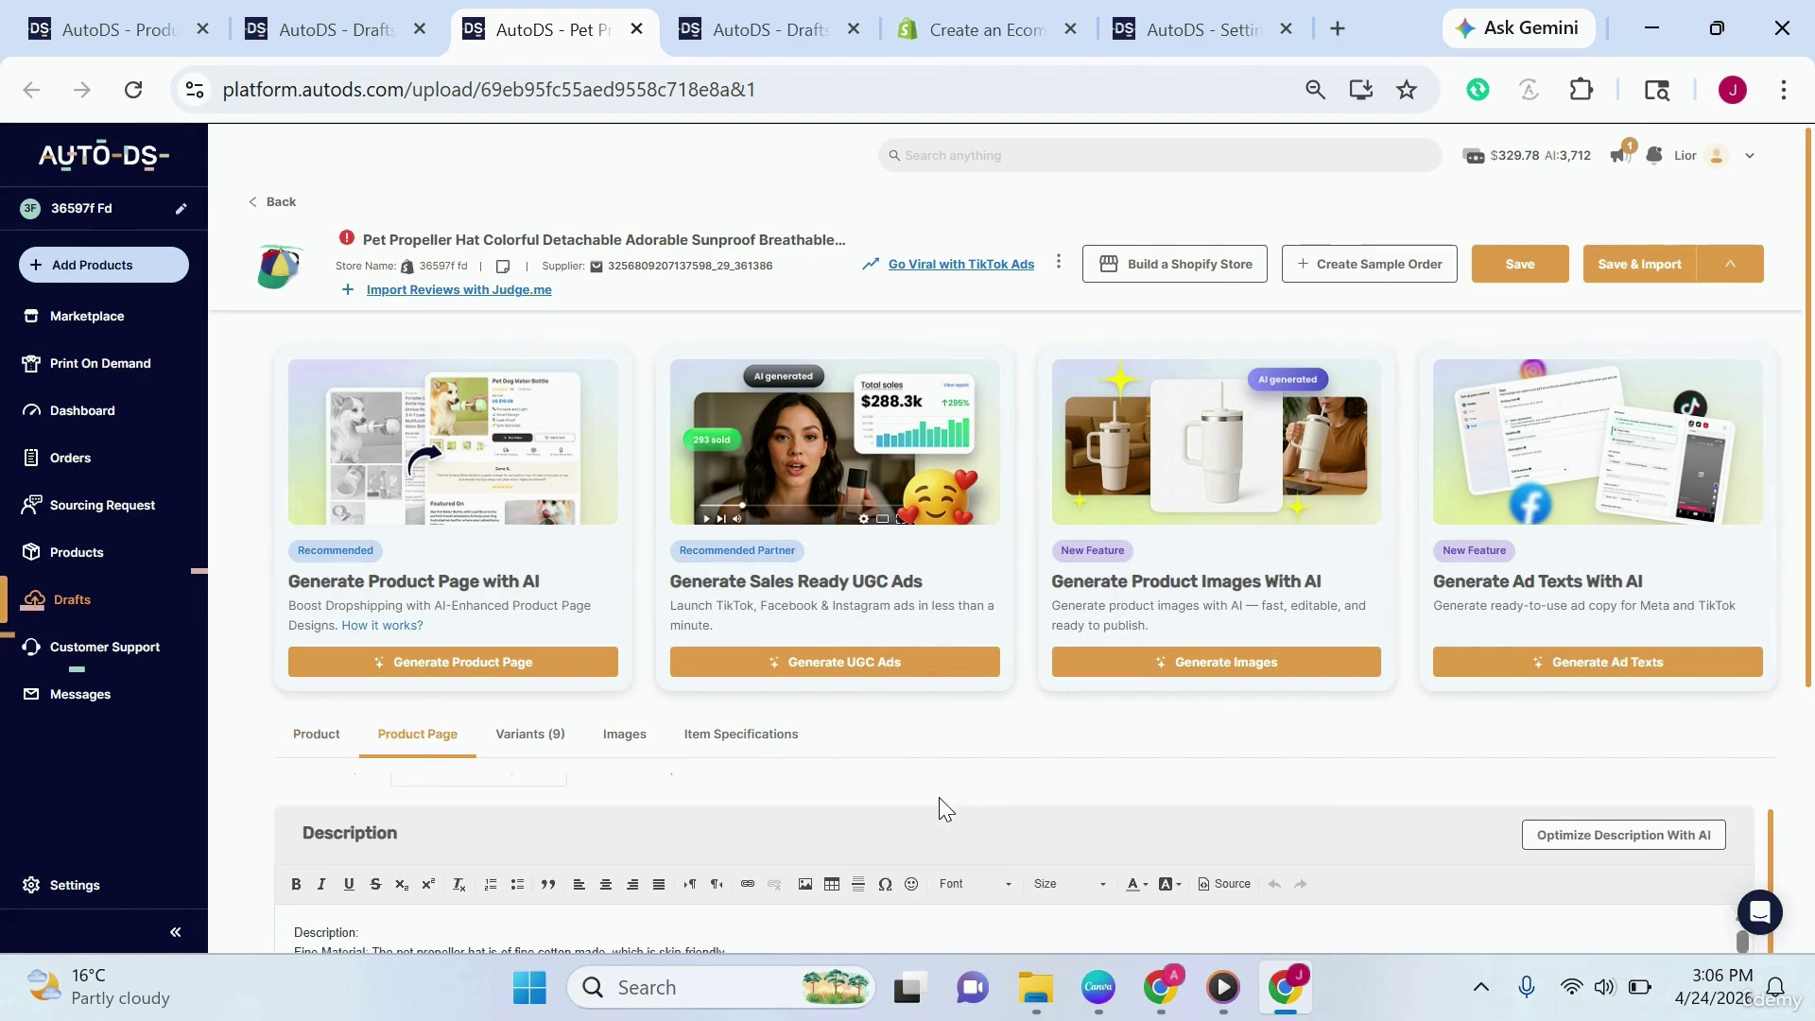
scroll(941, 807, "down", 1)
scroll(941, 803, "up", 1)
left_click(1586, 838)
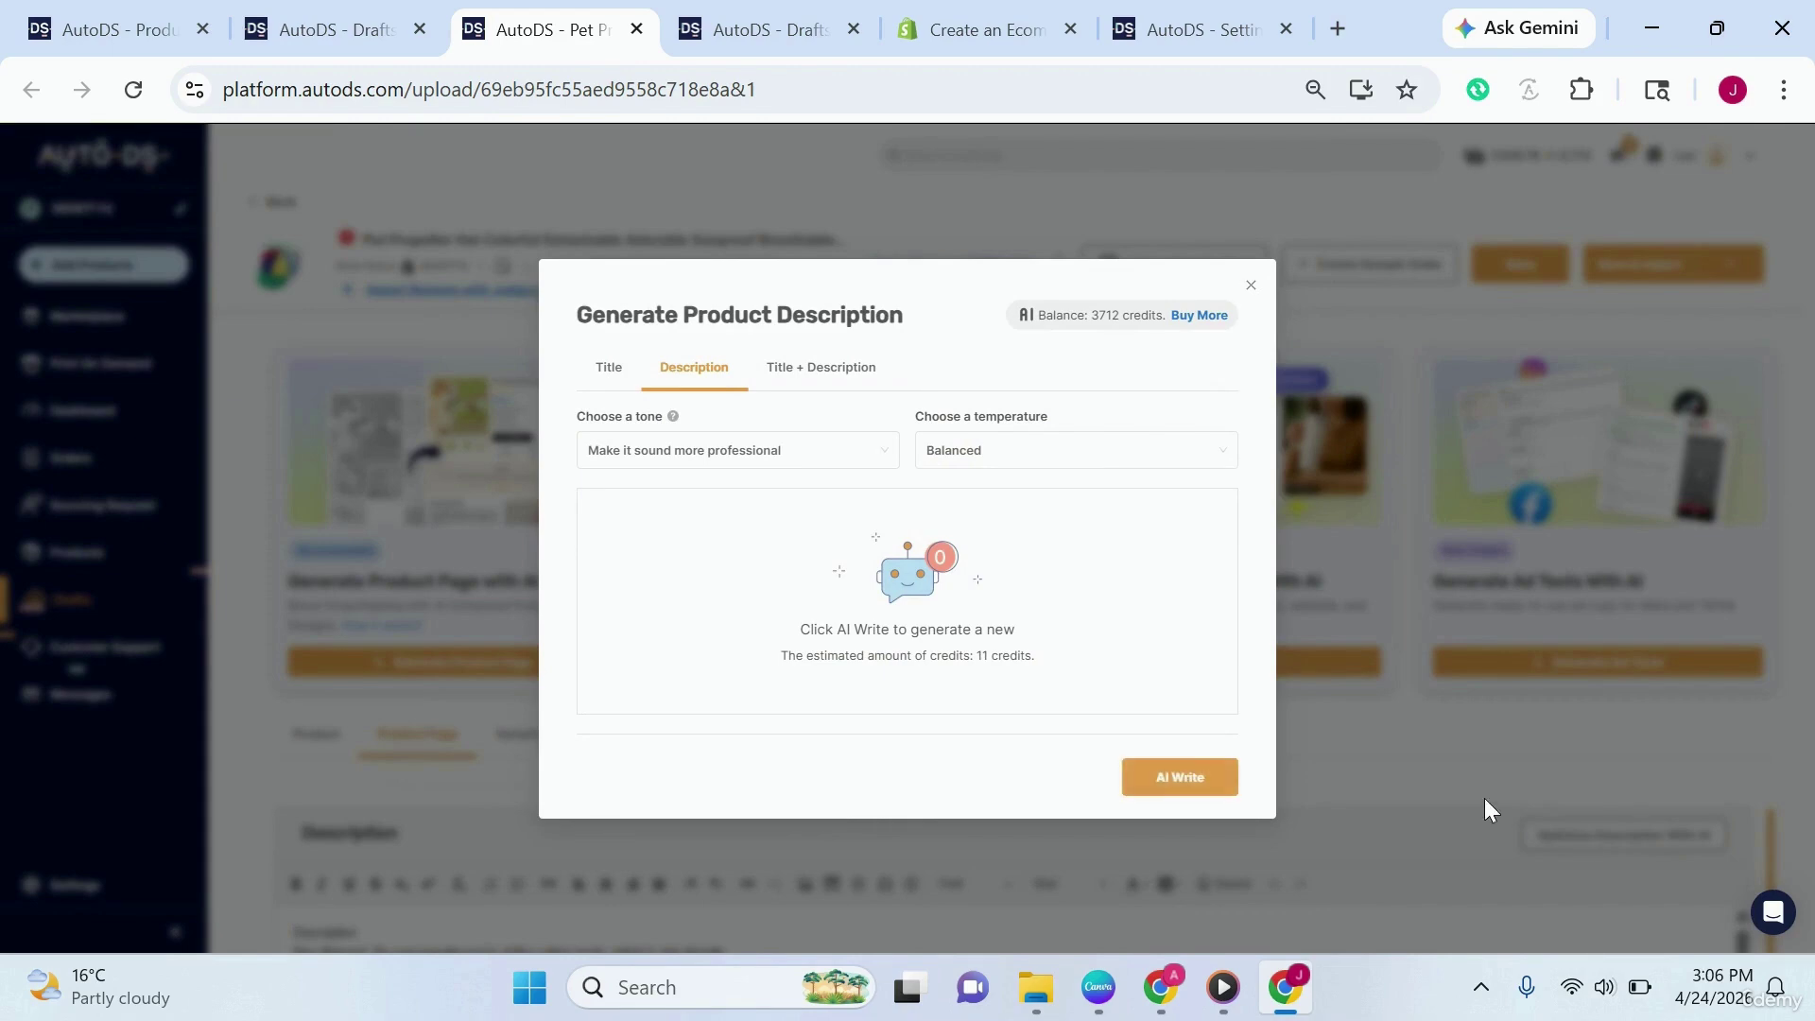
left_click(1177, 780)
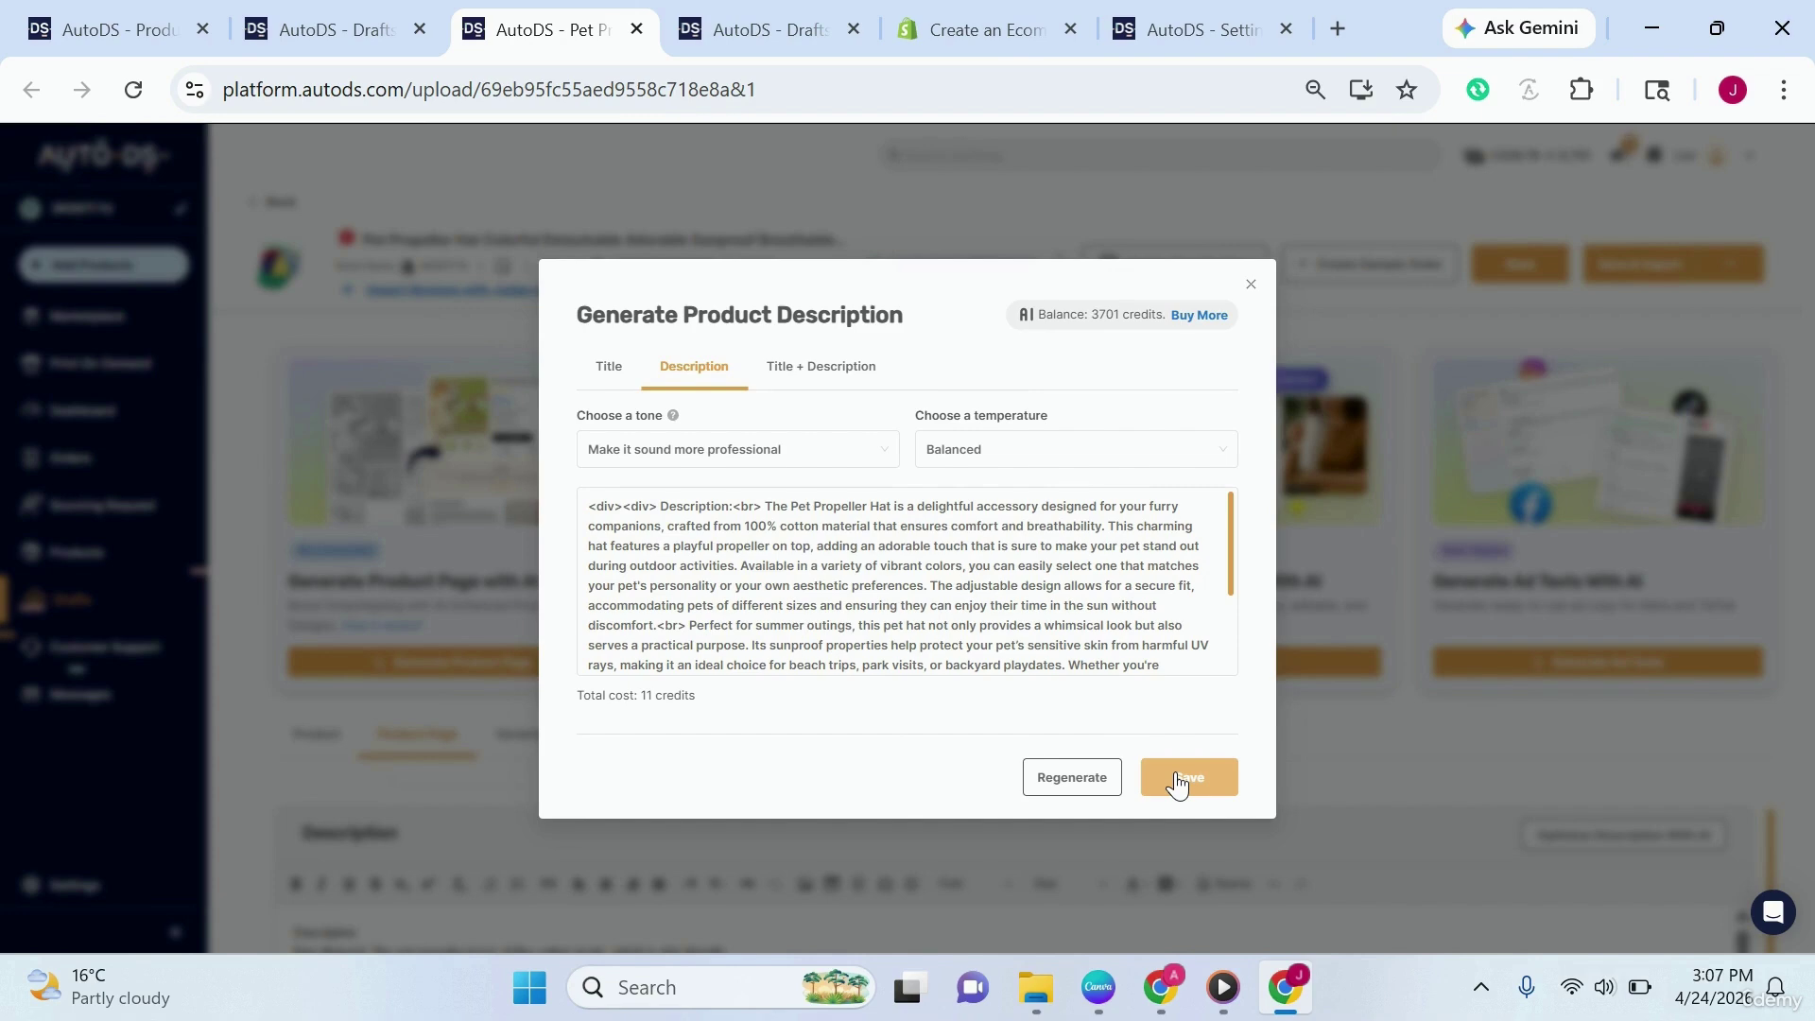
left_click(1177, 783)
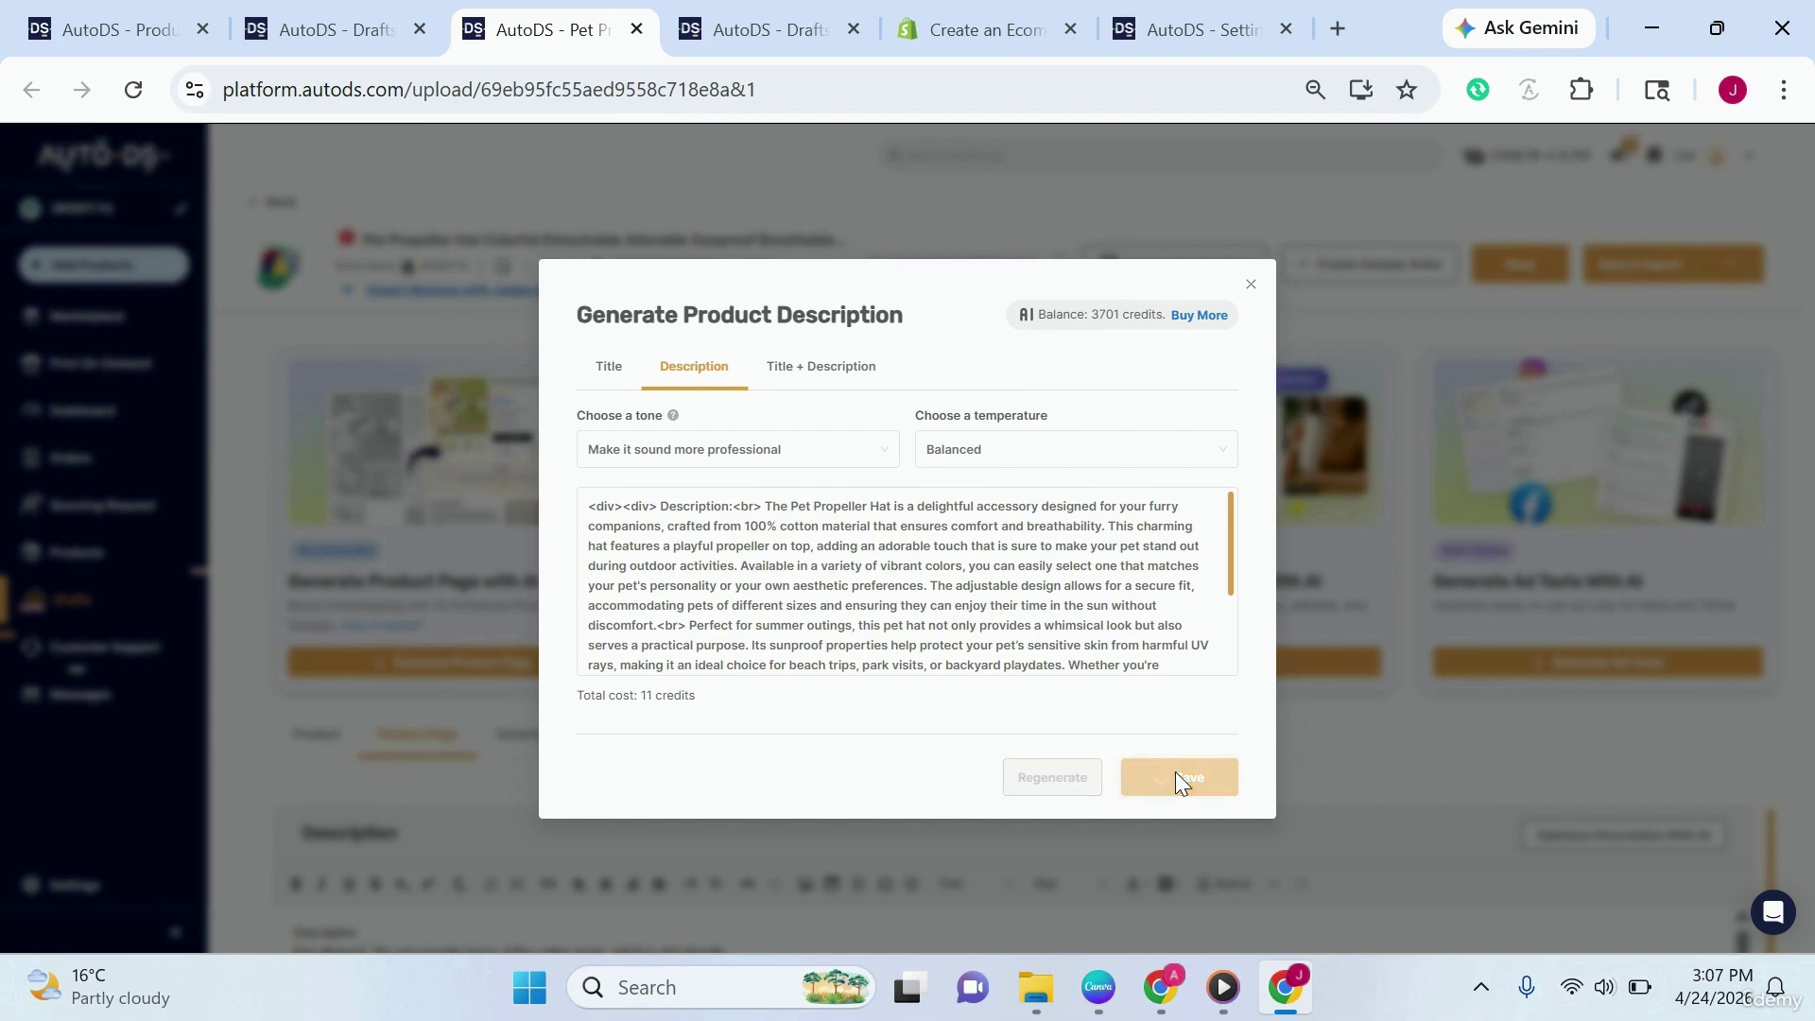